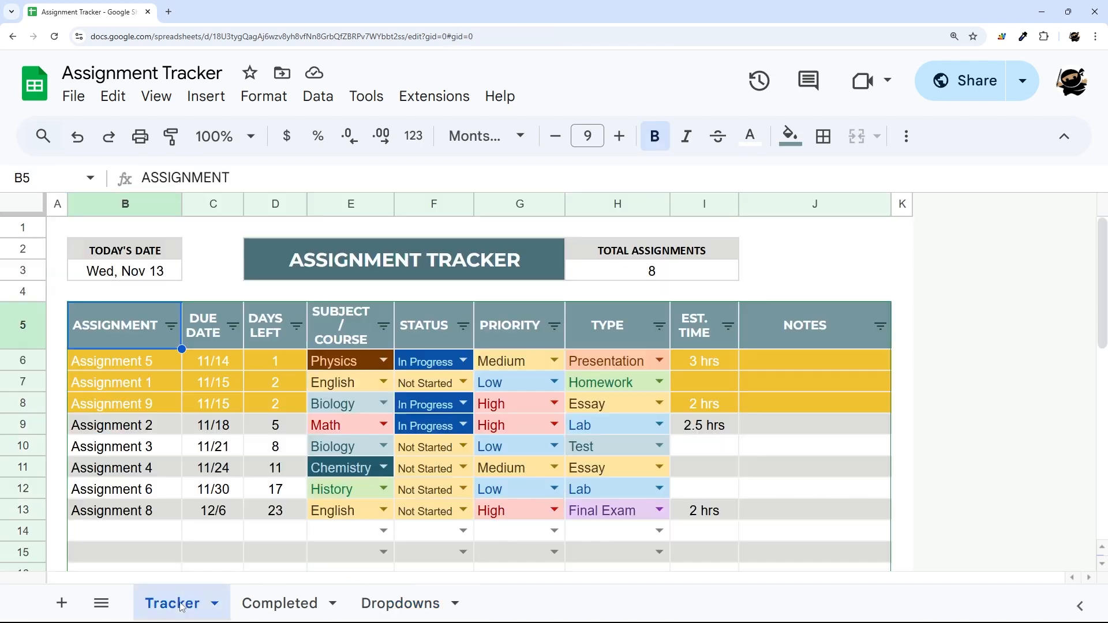
# Sort the tracker table ascending by days left, and then from A to Z by assignment
pyautogui.click(297, 325)
pyautogui.click(152, 366)
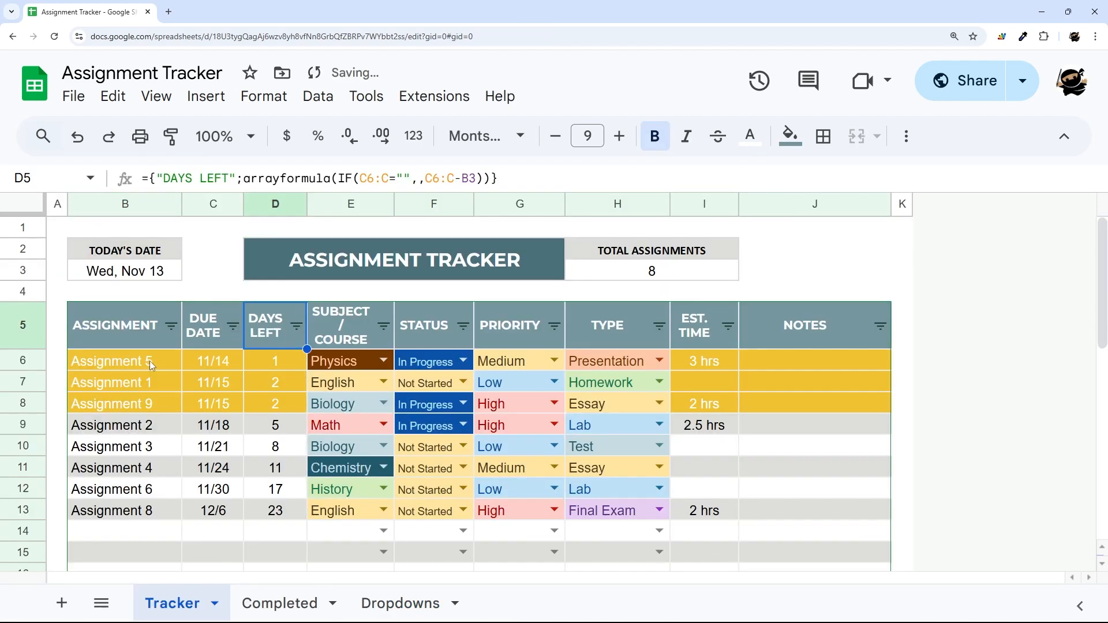
pyautogui.click(172, 326)
pyautogui.click(228, 357)
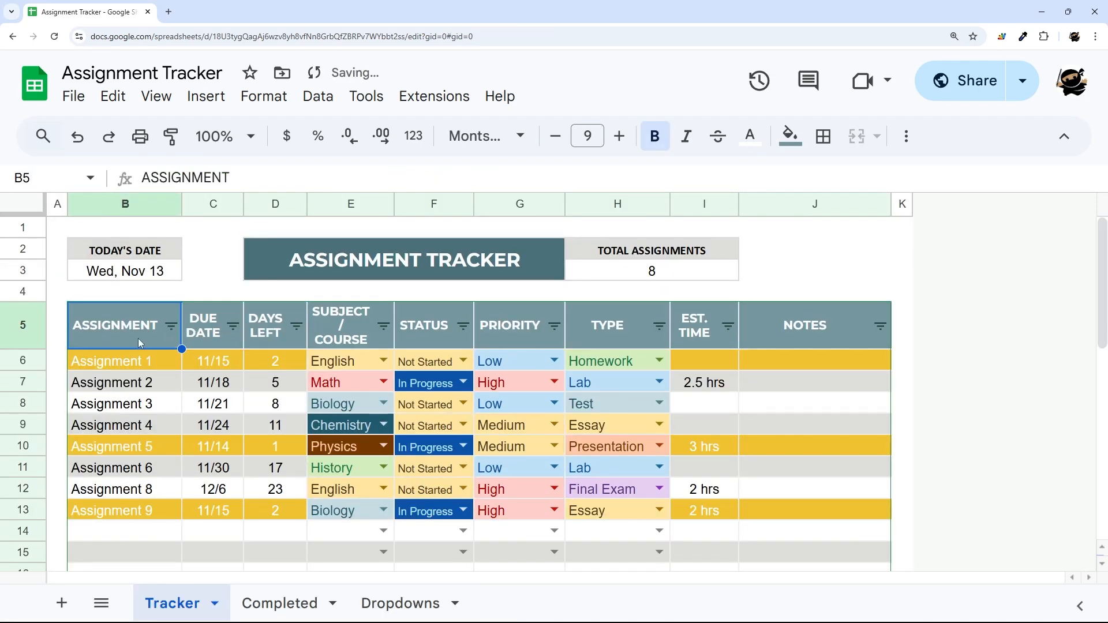
# Filter the tracker's SUBJECT / COURSE column by value to show only English
pyautogui.click(383, 324)
pyautogui.scroll(-3, 237, 460)
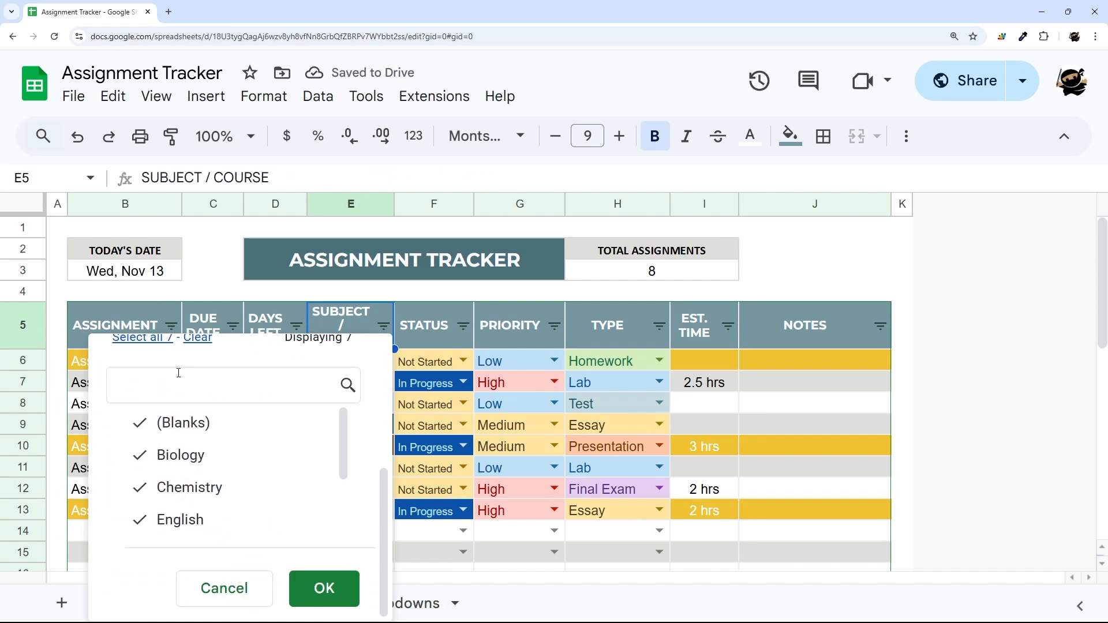
pyautogui.scroll(1, 196, 362)
pyautogui.click(196, 350)
pyautogui.click(180, 531)
pyautogui.click(324, 601)
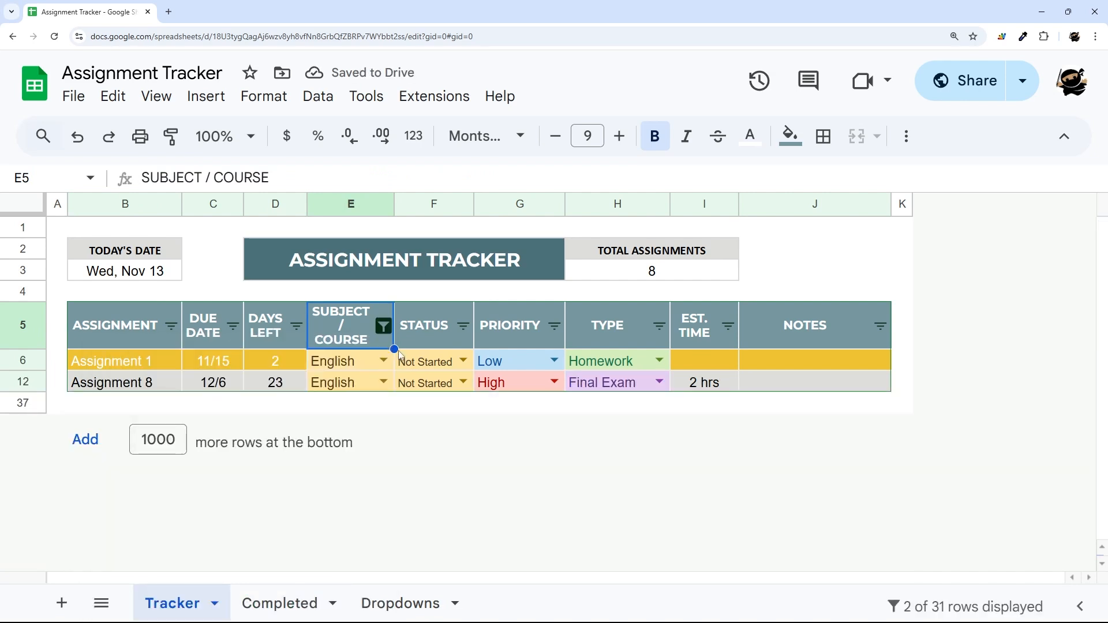
# Reselect all values in the SUBJECT / COURSE filter to show every subject
pyautogui.click(382, 327)
pyautogui.scroll(-3, 202, 469)
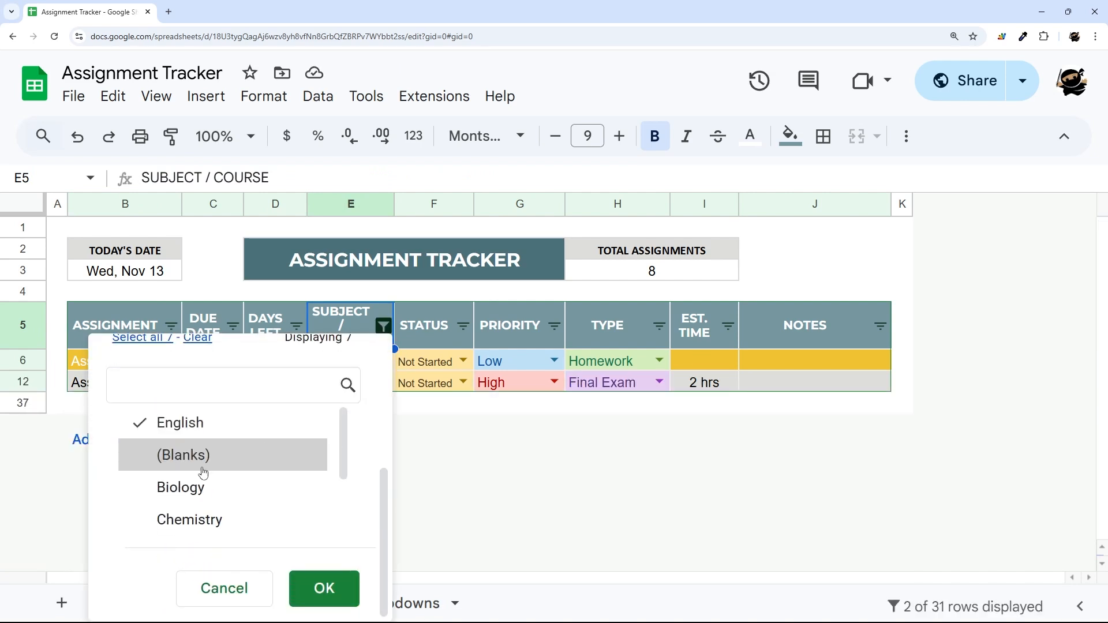
pyautogui.click(138, 350)
pyautogui.click(324, 603)
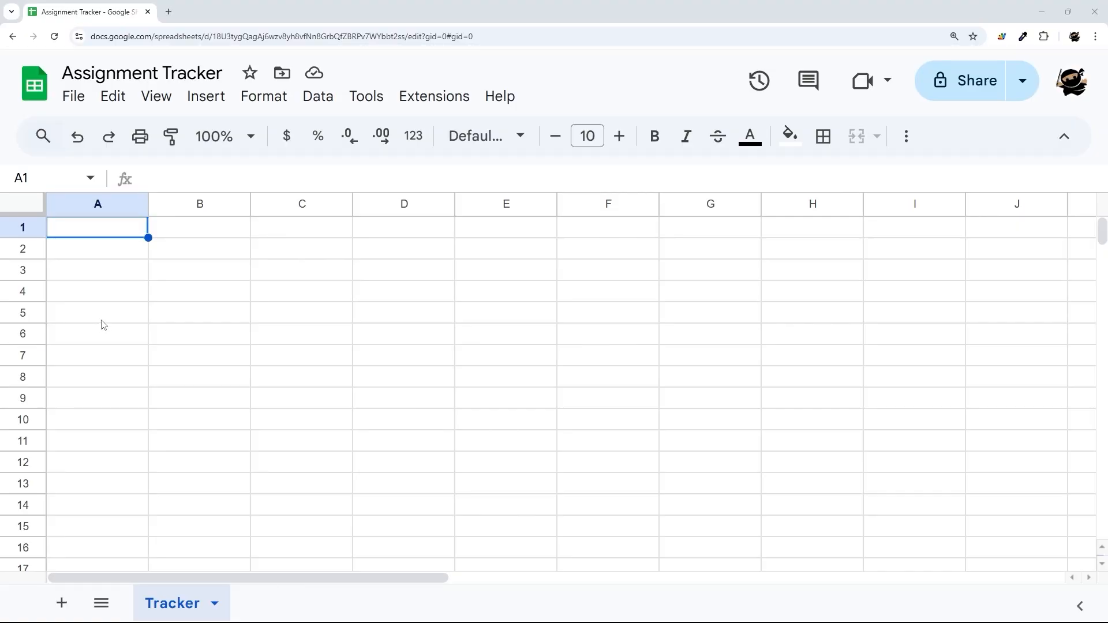
# Enter the header ASSIGNMENT in cell B5 of the blank Tracker sheet
pyautogui.click(85, 319)
pyautogui.click(182, 324)
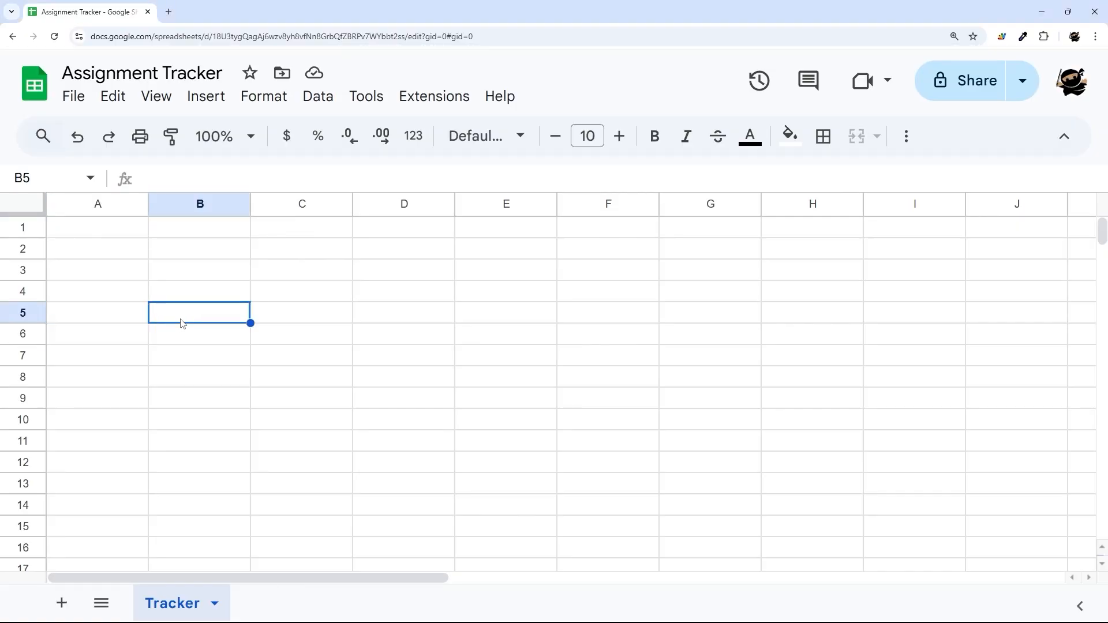
pyautogui.write('ASSIG')
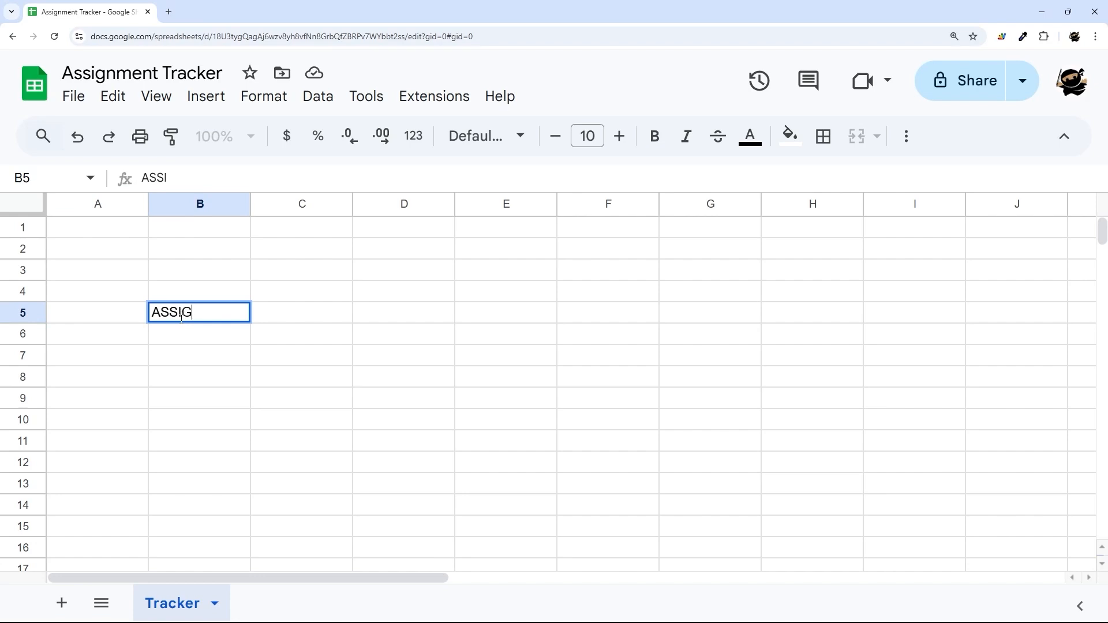
pyautogui.write('NMENT')
pyautogui.press('Return')
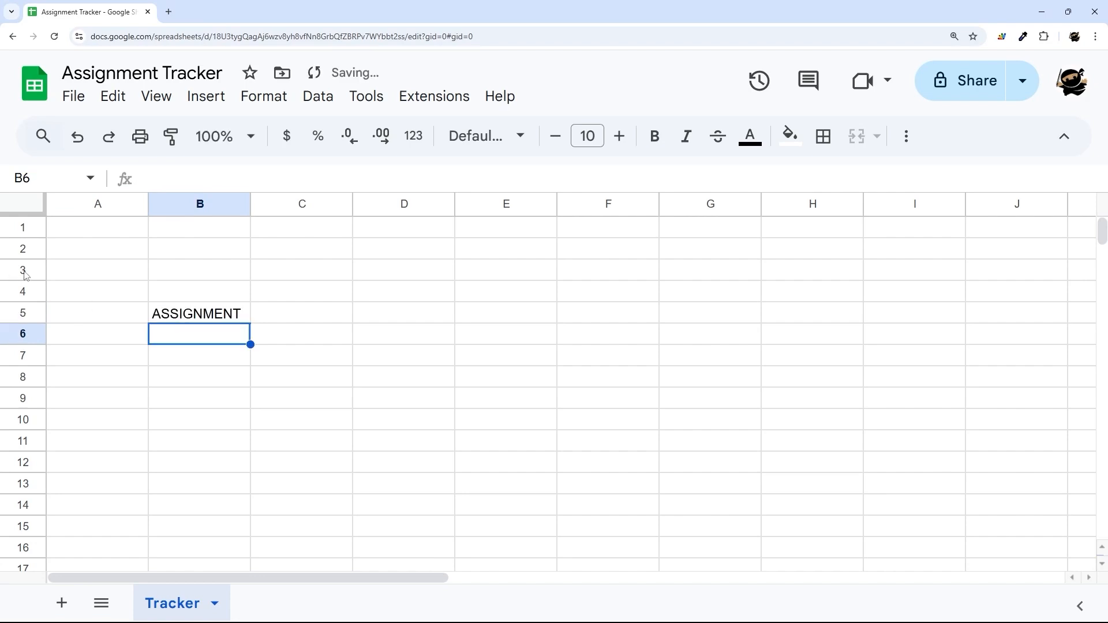
# Resize column A to a width of 20 pixels
pyautogui.click(98, 204)
pyautogui.rightClick(99, 205)
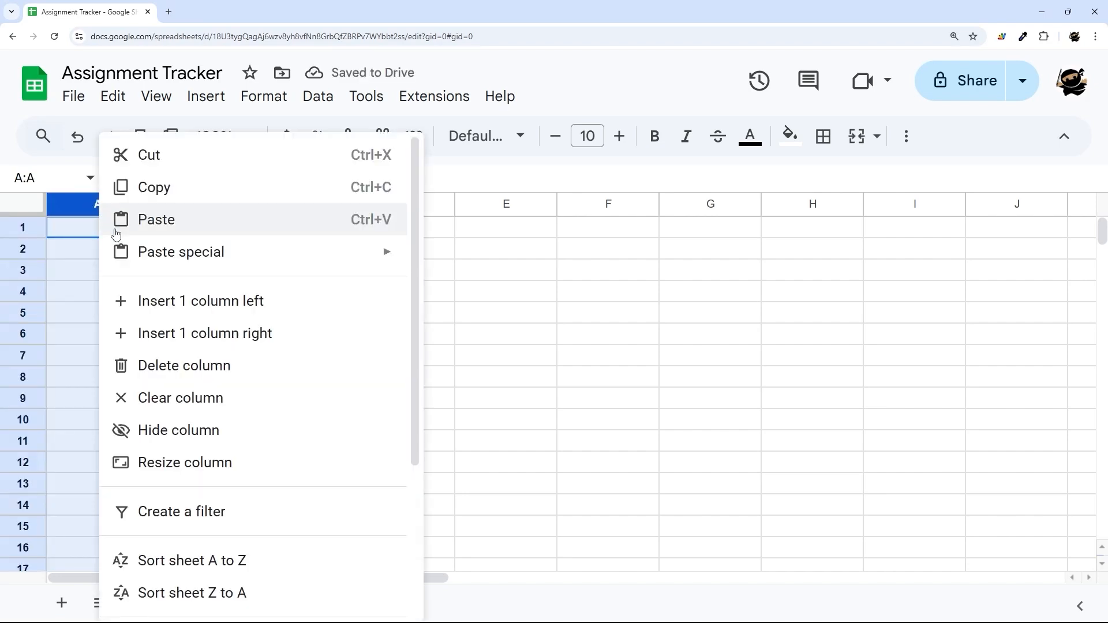
pyautogui.click(195, 459)
pyautogui.write('20')
pyautogui.press('Return')
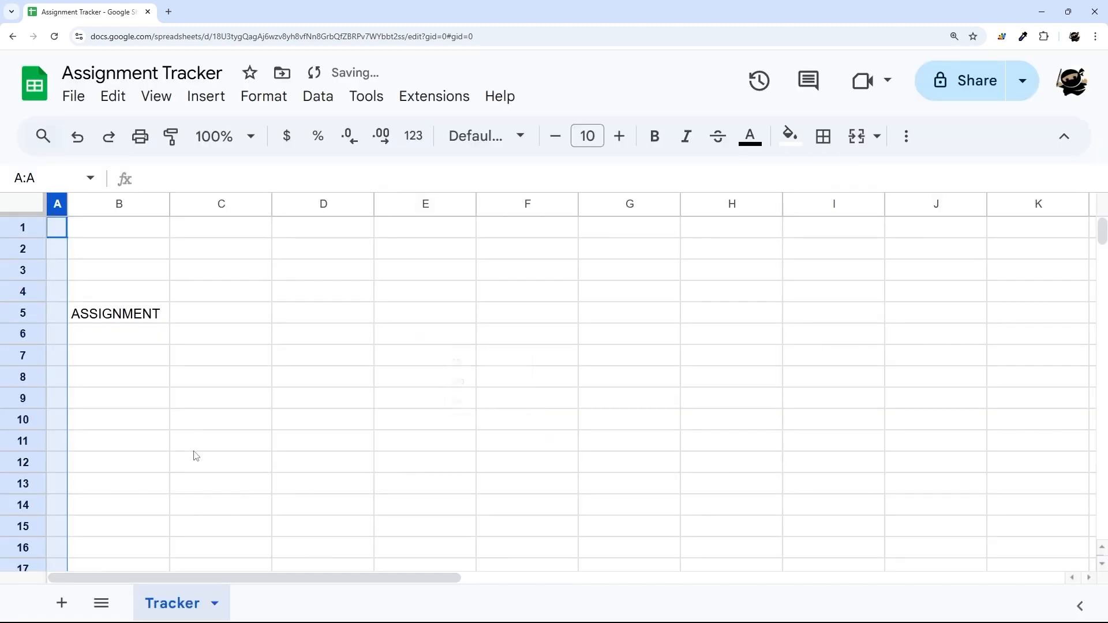
# Enter the headers DUE DATE, DAYS LEFT and SUBJECT / COURSE in cells C5 to E5
pyautogui.click(193, 320)
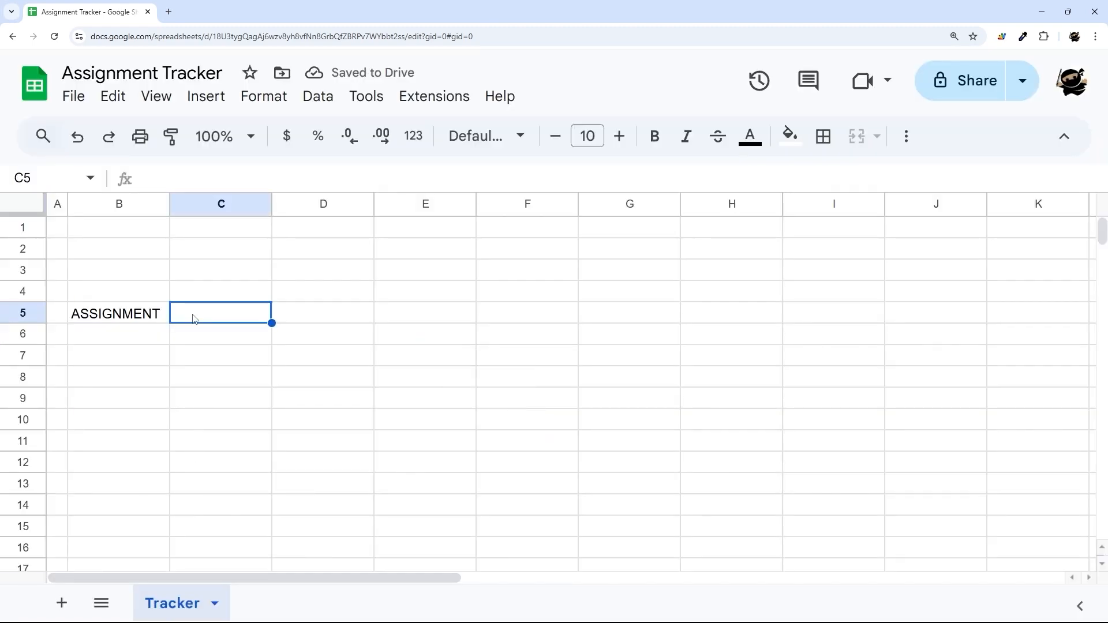
pyautogui.write('DUE DATE')
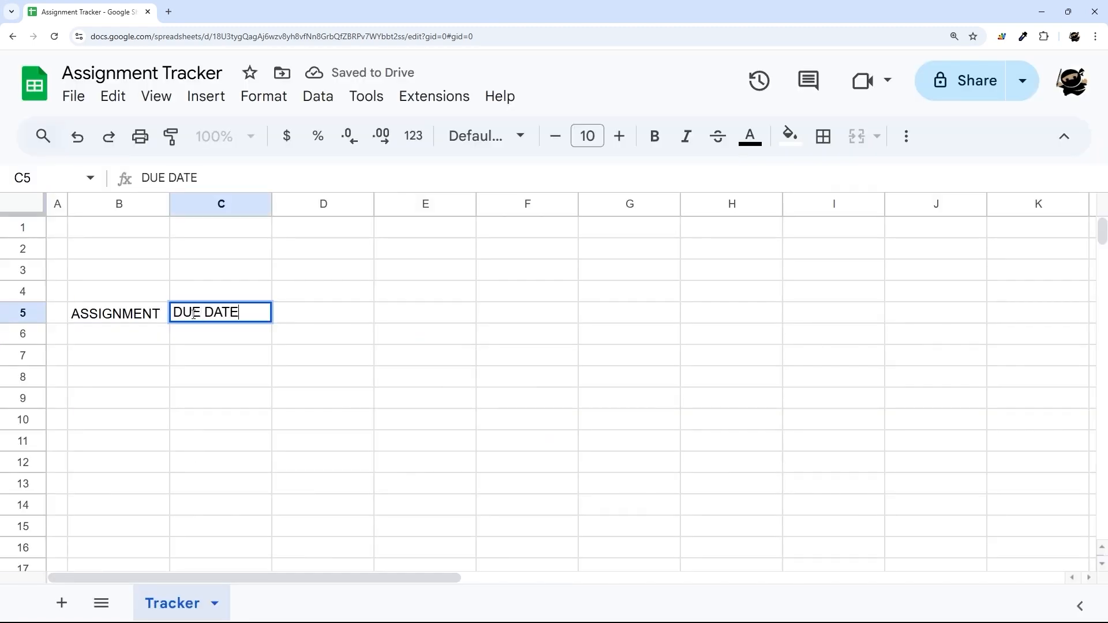
pyautogui.press('Tab')
pyautogui.write('DAYS LEFT')
pyautogui.press('Tab')
pyautogui.write('SUBJECT / COURSE')
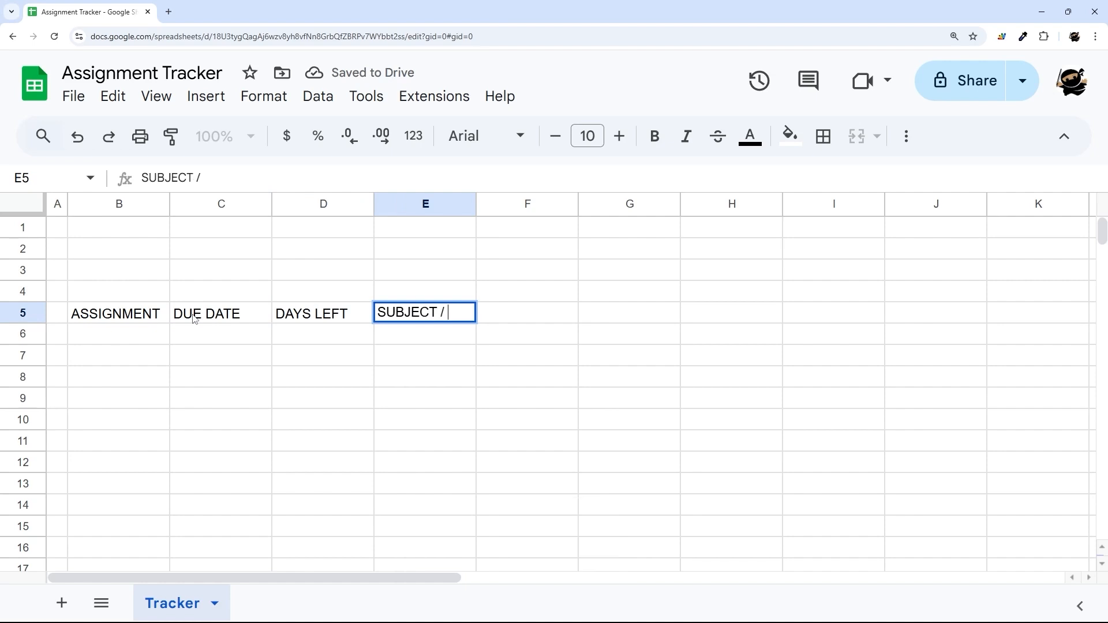
# Enter the headers STATUS, PRIORITY, TYPE, EST. TIME and NOTES in cells F5 to J5
pyautogui.press('Tab')
pyautogui.write('STATUS')
pyautogui.press('Tab')
pyautogui.write('PRIORITY')
pyautogui.press('Tab')
pyautogui.write('TYPE')
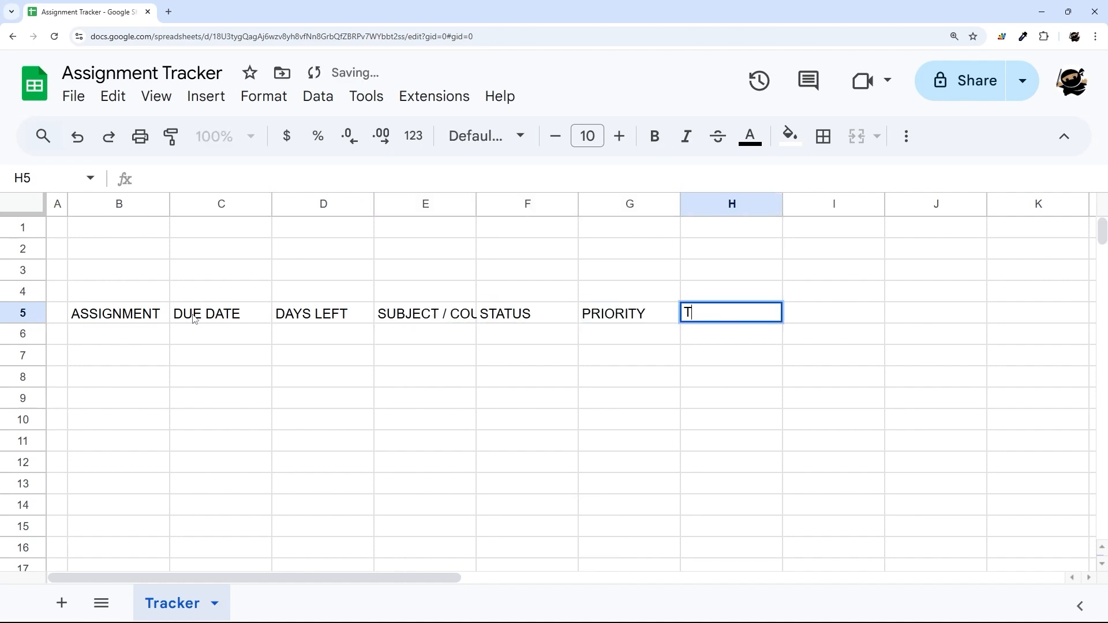
pyautogui.press('Tab')
pyautogui.write('EST. TIME')
pyautogui.press('Tab')
pyautogui.write('NOTES')
pyautogui.press('Return')
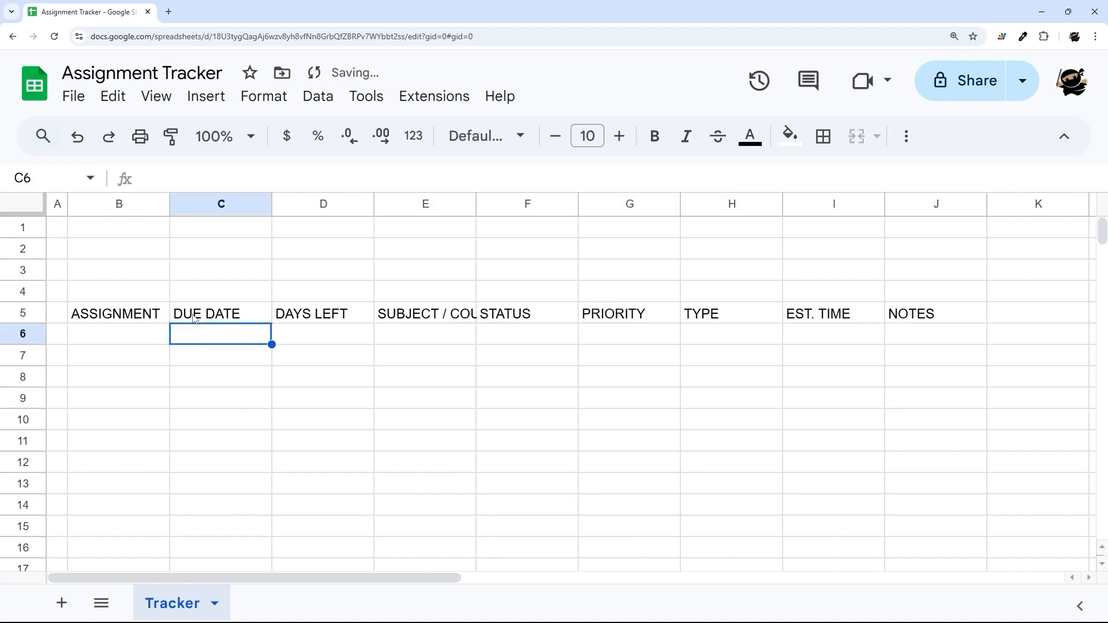
# Resize column K to a width of 20 pixels
pyautogui.rightClick(1033, 207)
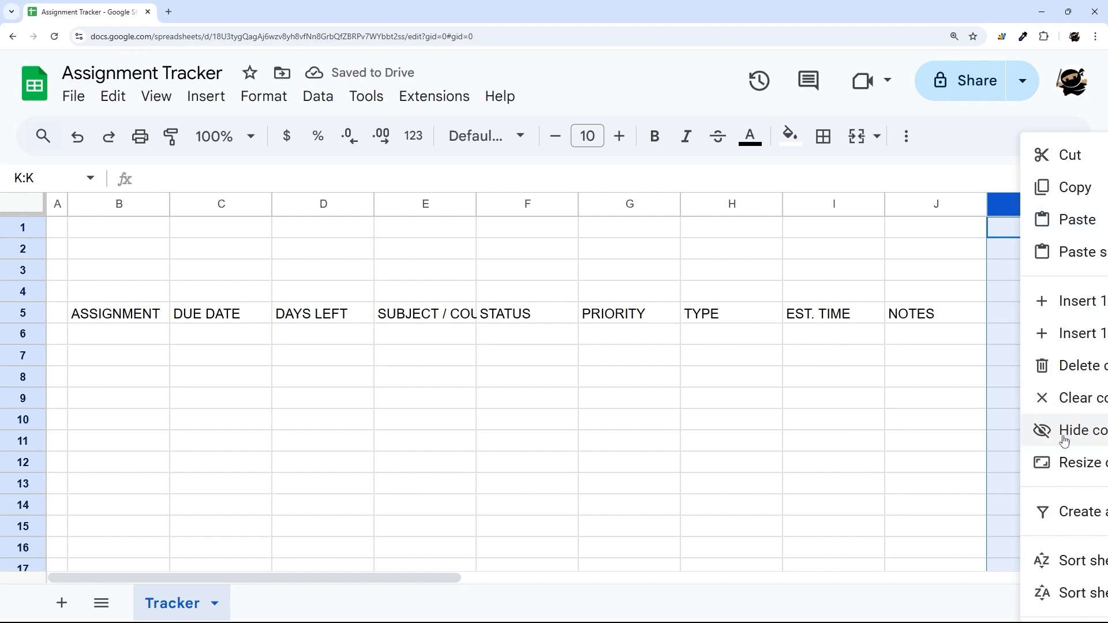
pyautogui.click(1080, 465)
pyautogui.write('20')
pyautogui.press('Return')
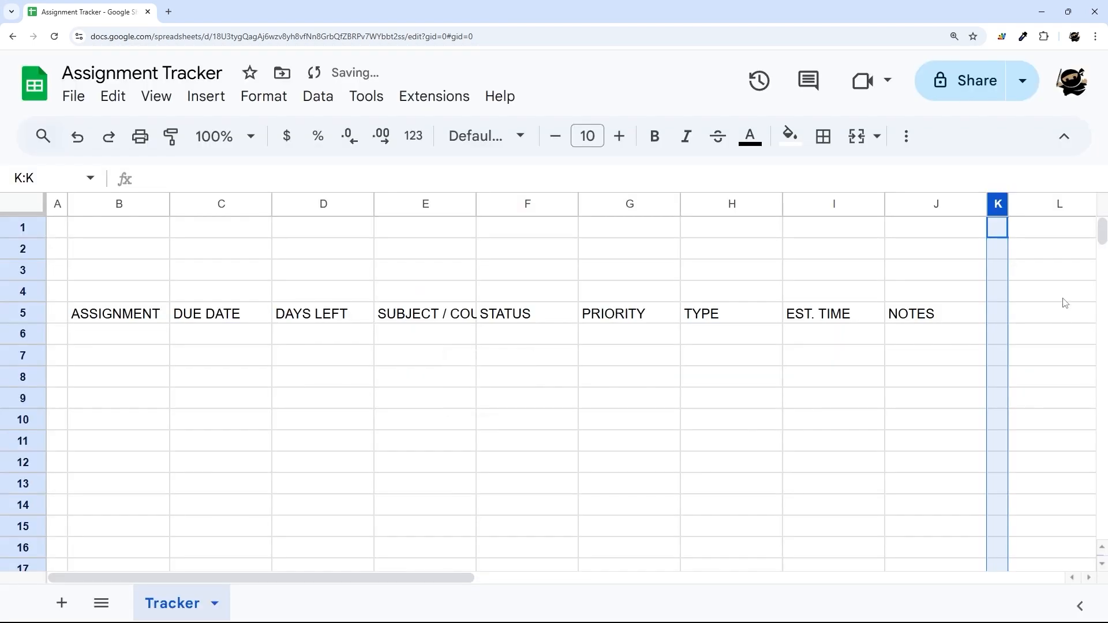
# Delete the unused columns L through Z
pyautogui.moveTo(1048, 206); pyautogui.dragTo(1105, 212)
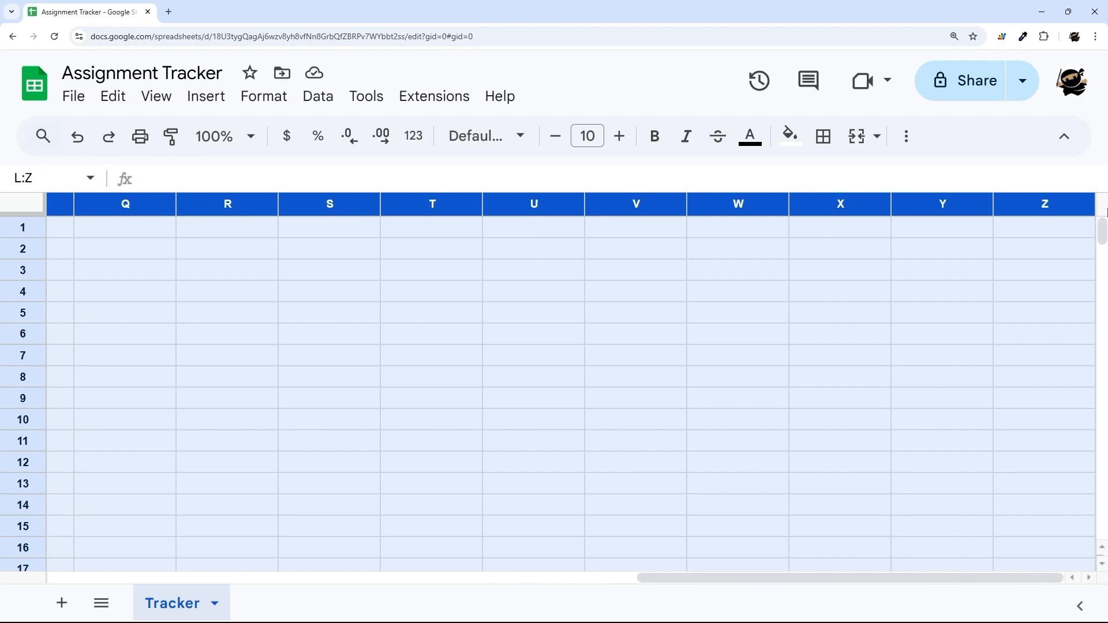
pyautogui.rightClick(445, 211)
pyautogui.click(519, 375)
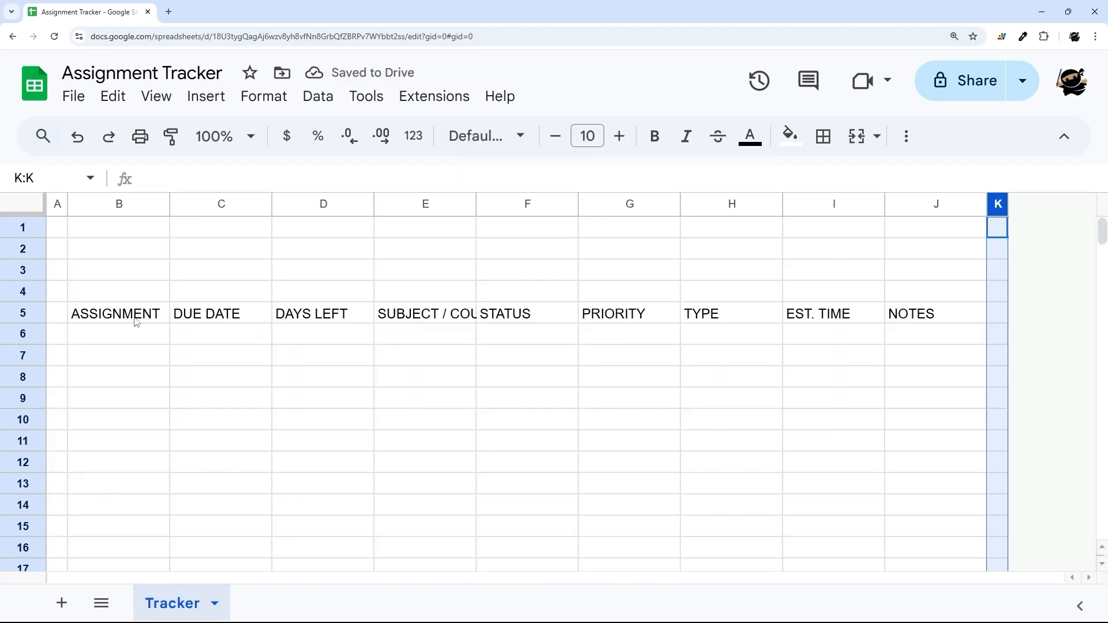
# Centre the header cells B5:J5 horizontally and vertically, and wrap their text
pyautogui.moveTo(136, 315); pyautogui.dragTo(975, 315)
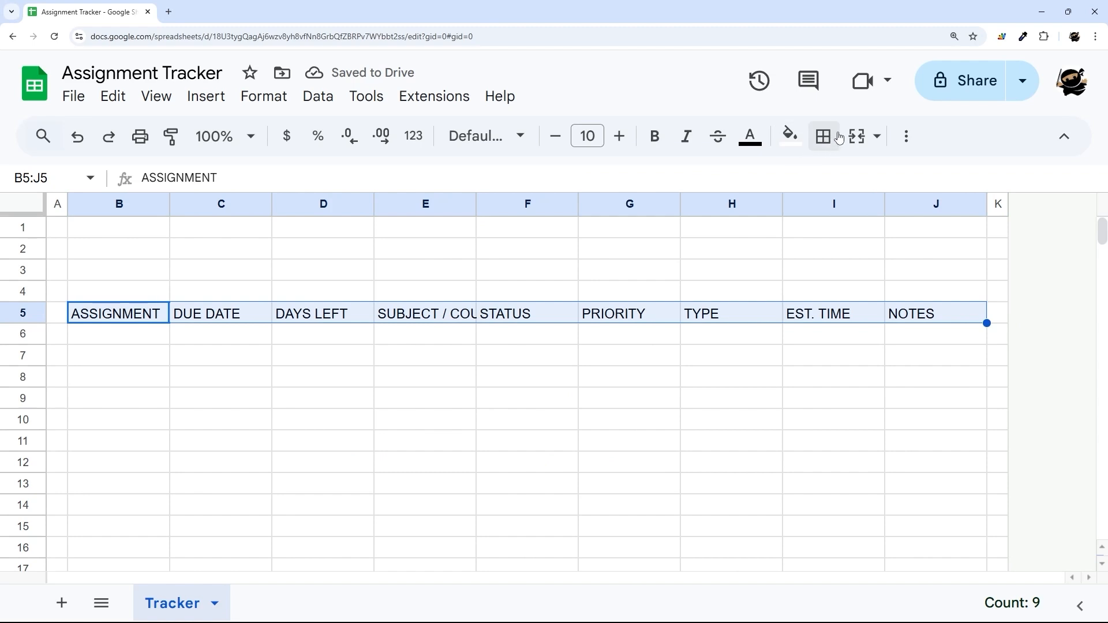
pyautogui.click(906, 136)
pyautogui.click(574, 176)
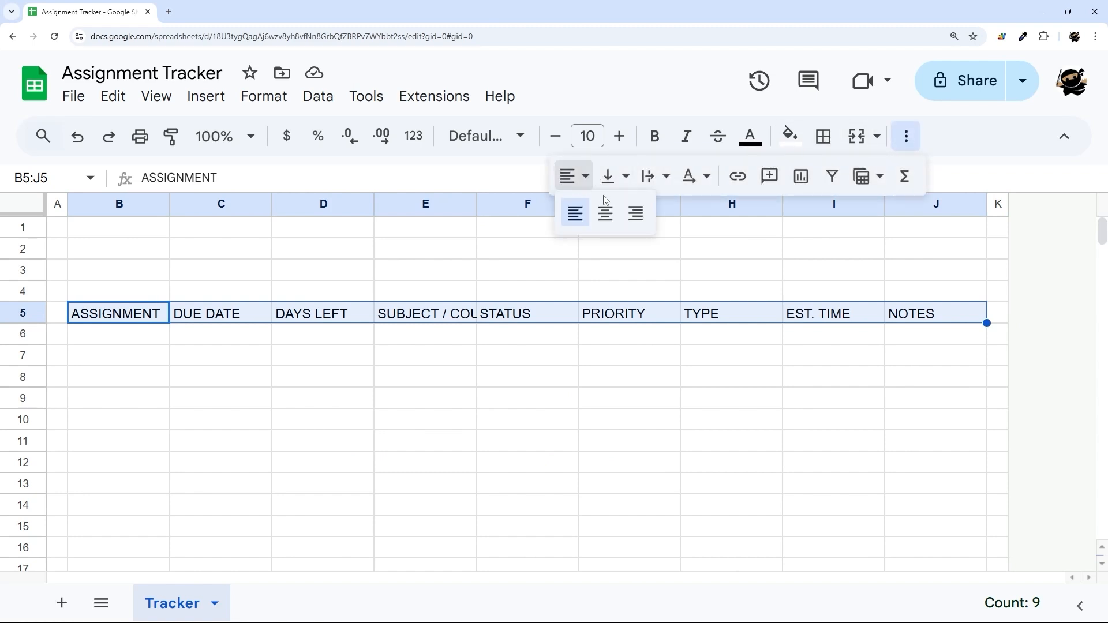
pyautogui.click(606, 213)
pyautogui.click(613, 176)
pyautogui.click(646, 221)
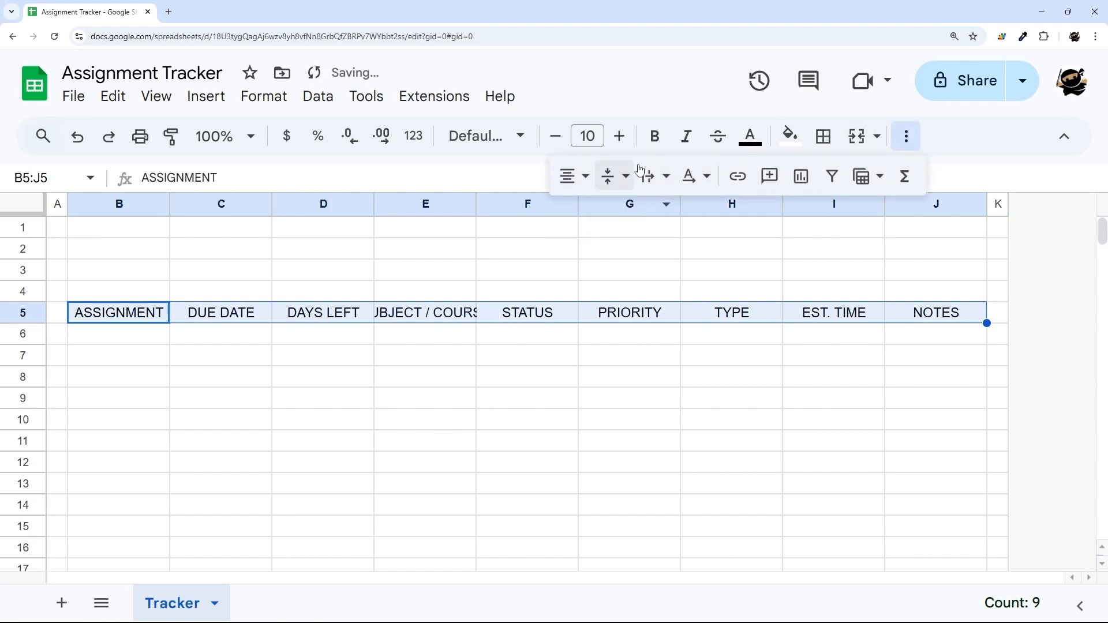
pyautogui.click(655, 176)
pyautogui.click(686, 213)
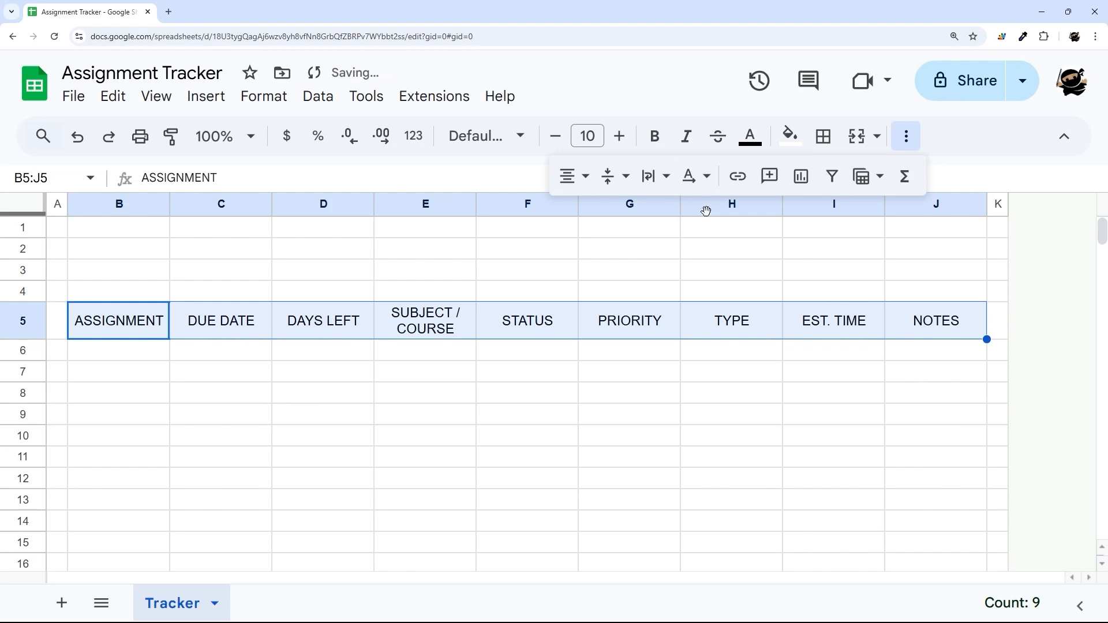
pyautogui.click(801, 142)
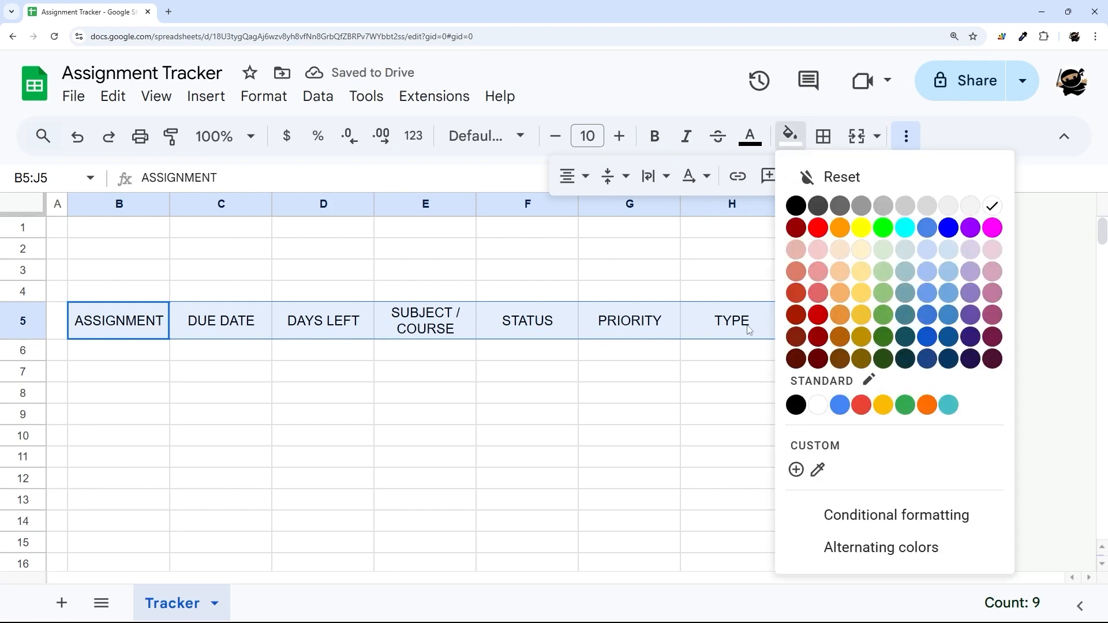
pyautogui.click(800, 471)
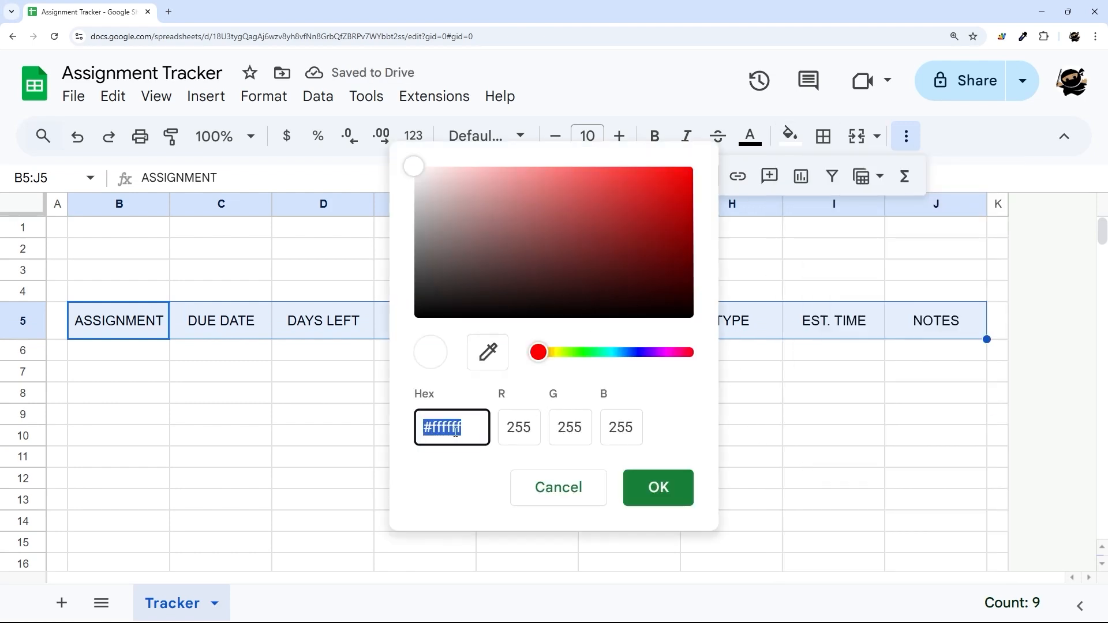
pyautogui.click(560, 497)
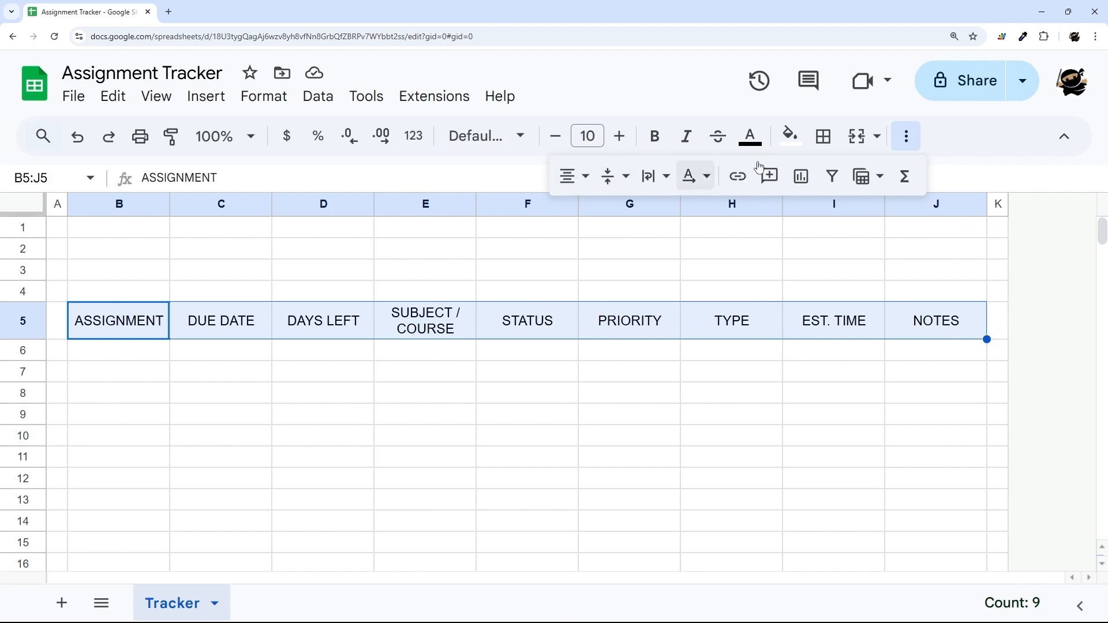
# Fill the header cells B5:J5 with the custom colour #7697A0
pyautogui.click(790, 139)
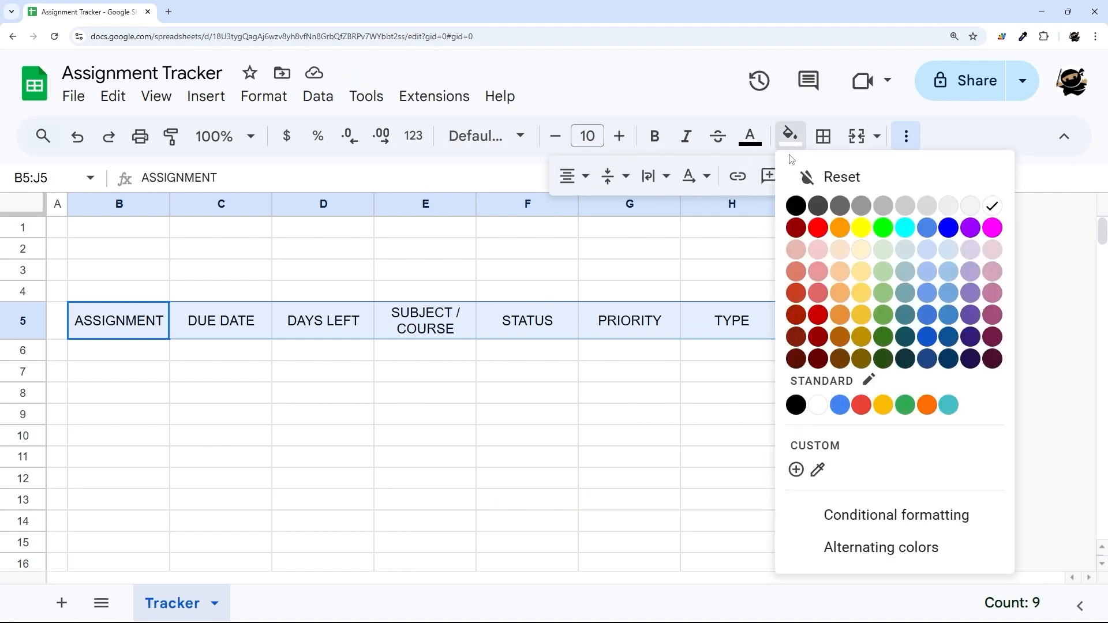
pyautogui.click(797, 471)
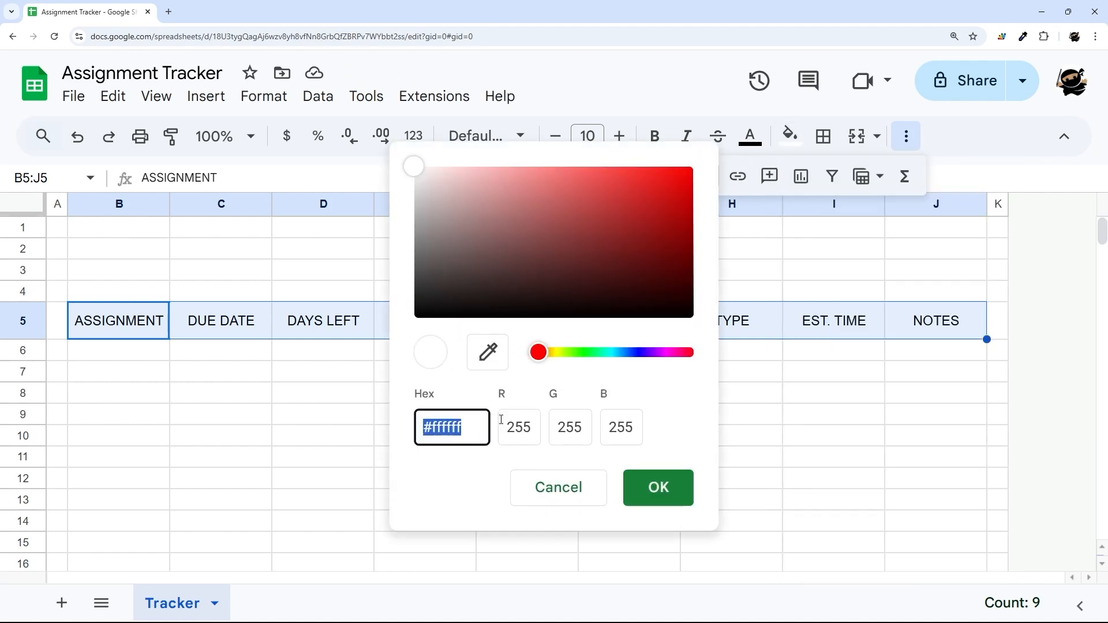
pyautogui.write('#')
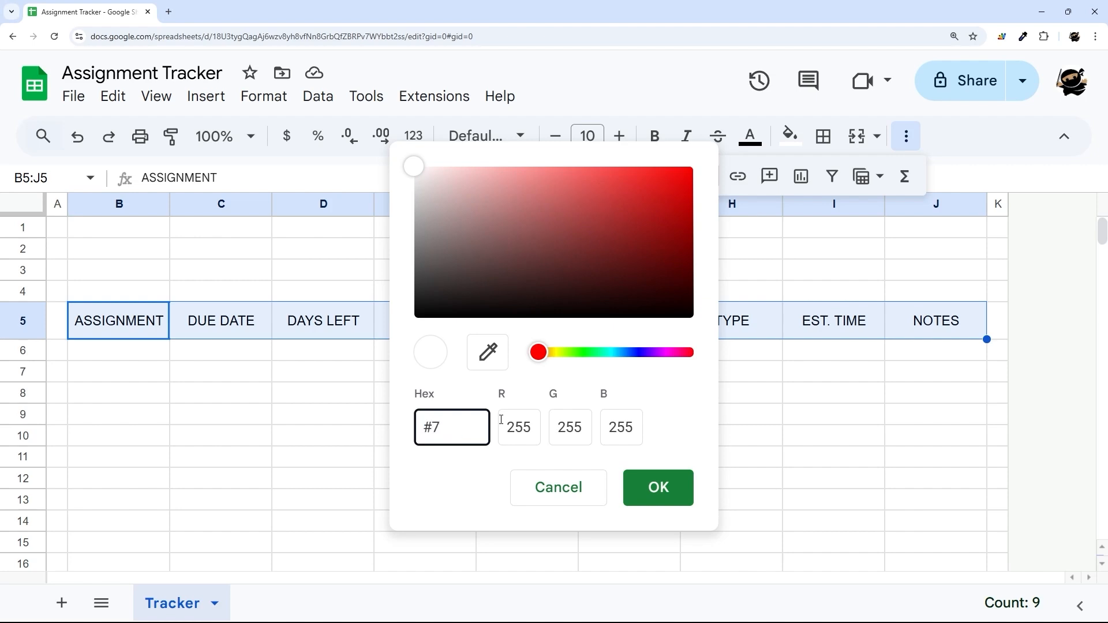
pyautogui.write('7697A0')
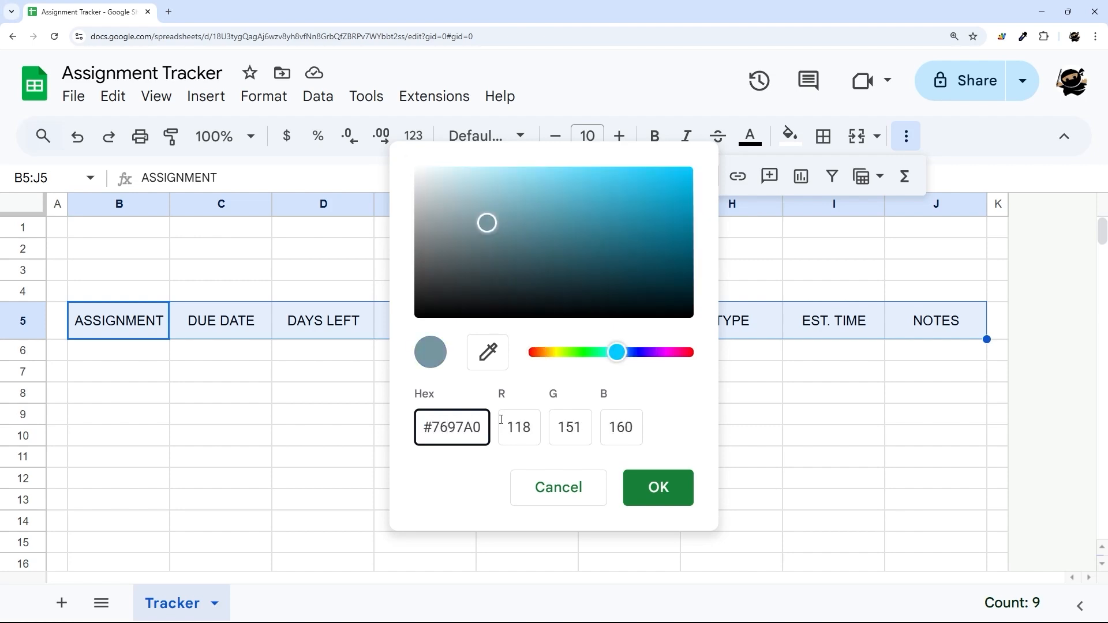
pyautogui.press('Return')
# Format the header text in B5:J5 as white, bold Montserrat at font size 9
pyautogui.click(750, 136)
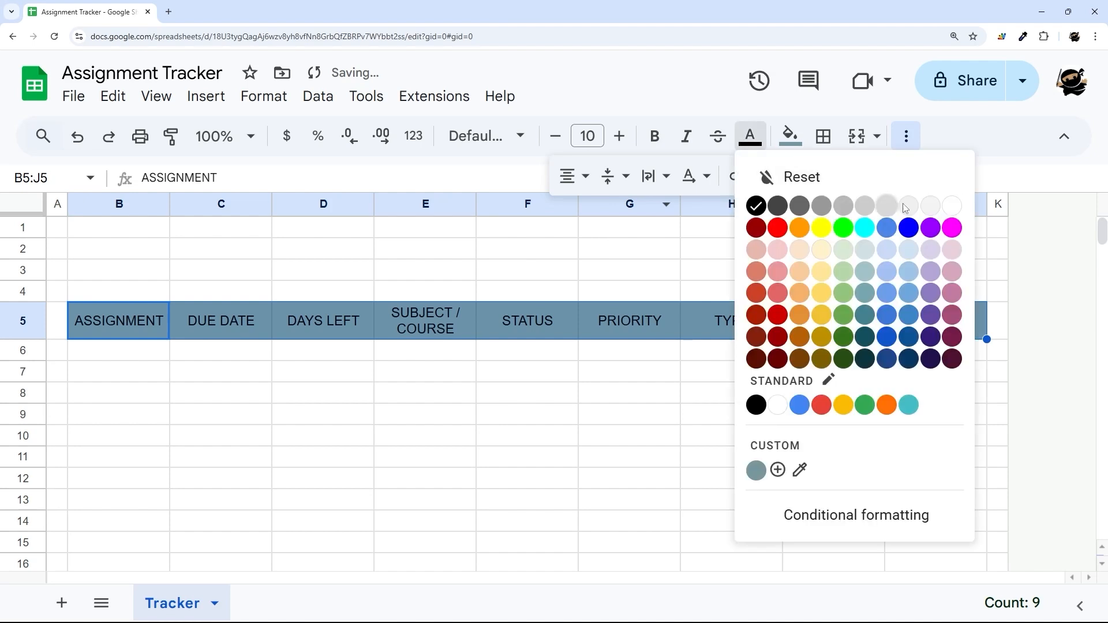
pyautogui.click(953, 206)
pyautogui.click(503, 138)
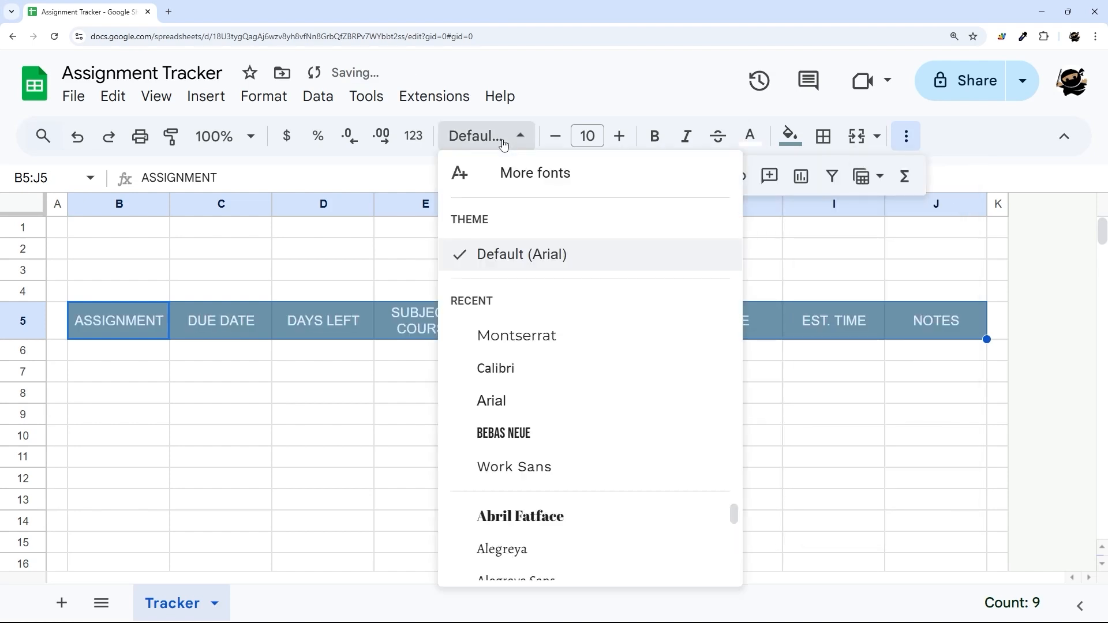
pyautogui.click(517, 323)
pyautogui.click(654, 137)
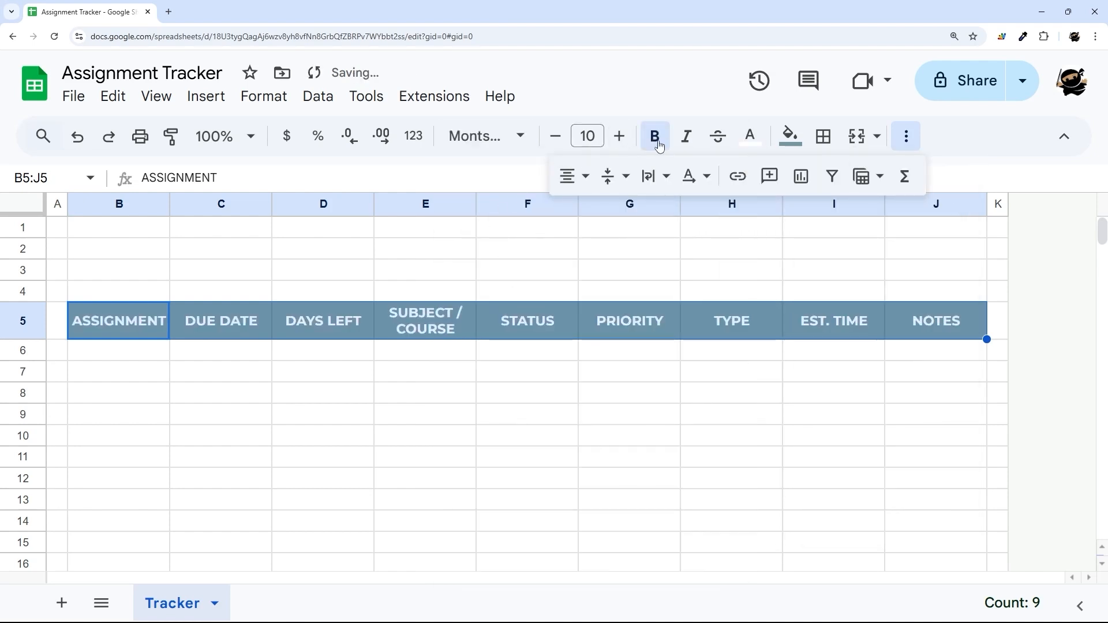
pyautogui.click(555, 137)
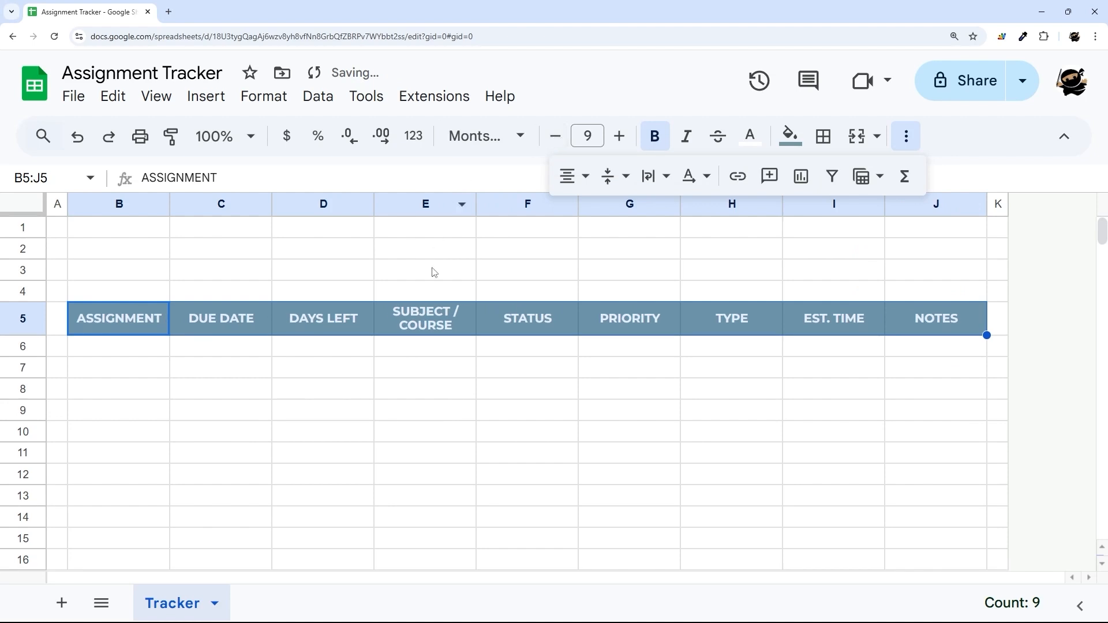
# Set the width of the NOTES column J to 150 pixels
pyautogui.click(906, 136)
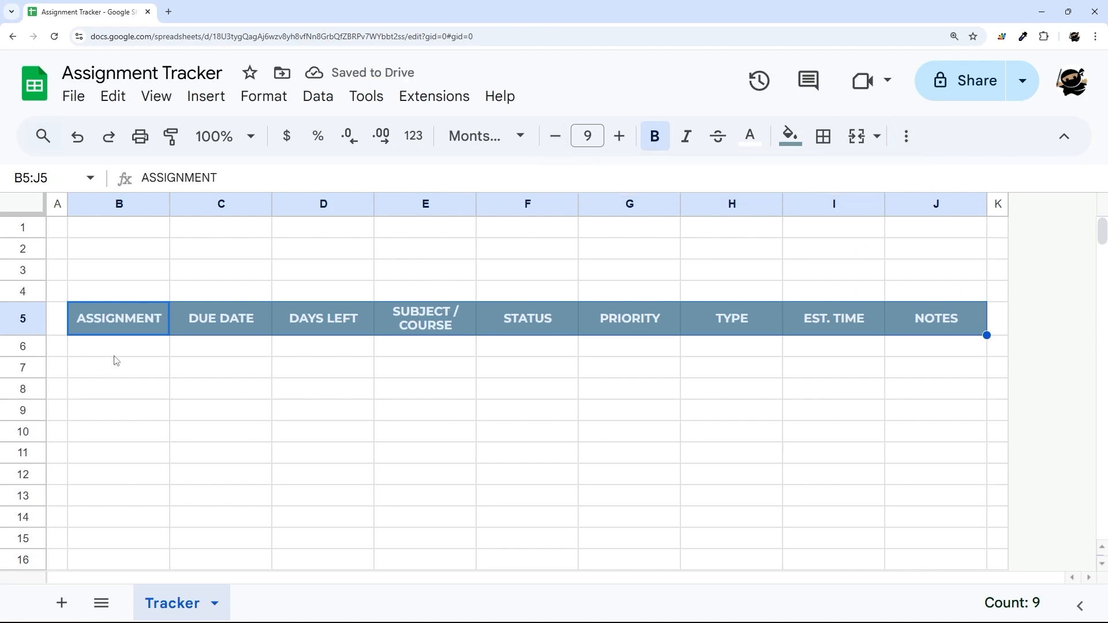
pyautogui.click(146, 380)
pyautogui.moveTo(118, 317); pyautogui.dragTo(905, 321)
pyautogui.rightClick(932, 207)
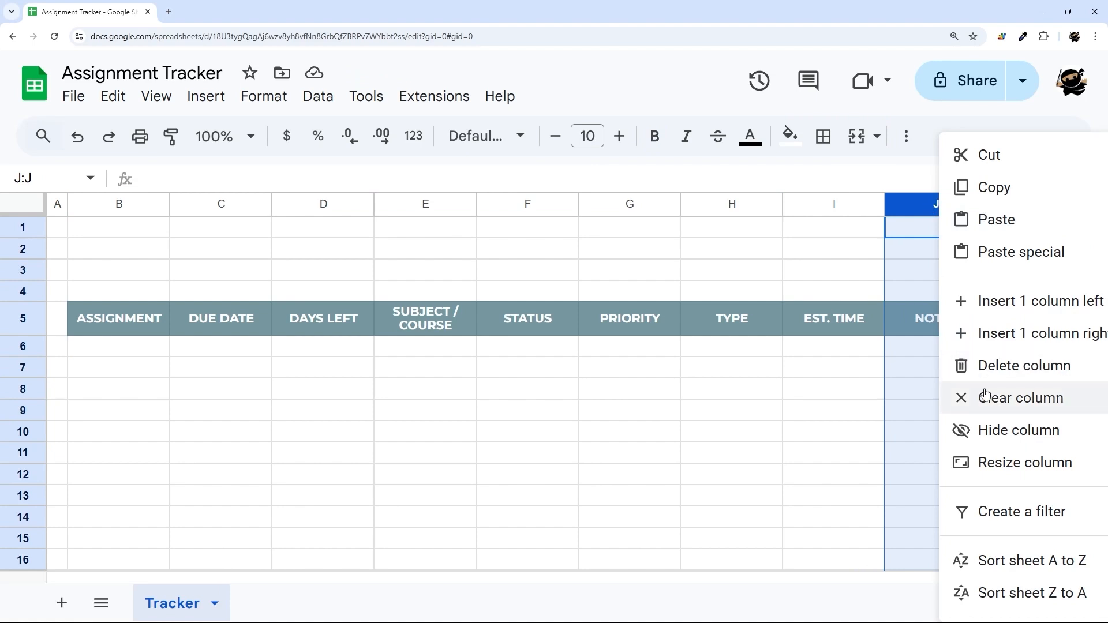
pyautogui.click(997, 463)
pyautogui.write('150')
pyautogui.press('Return')
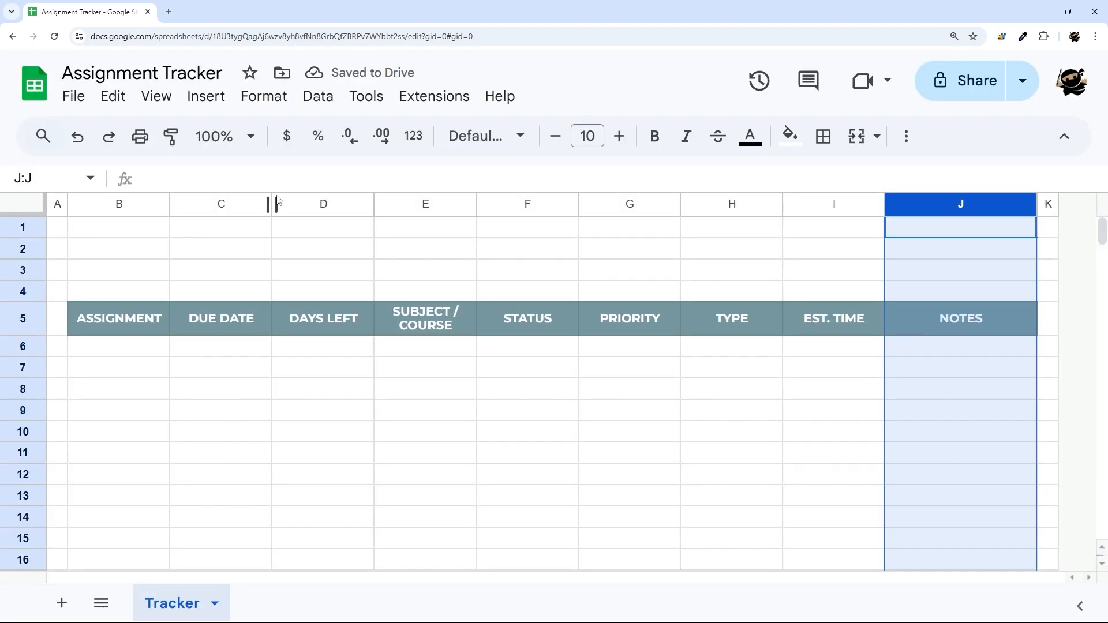
# Narrow columns C, D and E so the DUE DATE and DAYS LEFT headers wrap onto two lines
pyautogui.moveTo(271, 204); pyautogui.dragTo(231, 206)
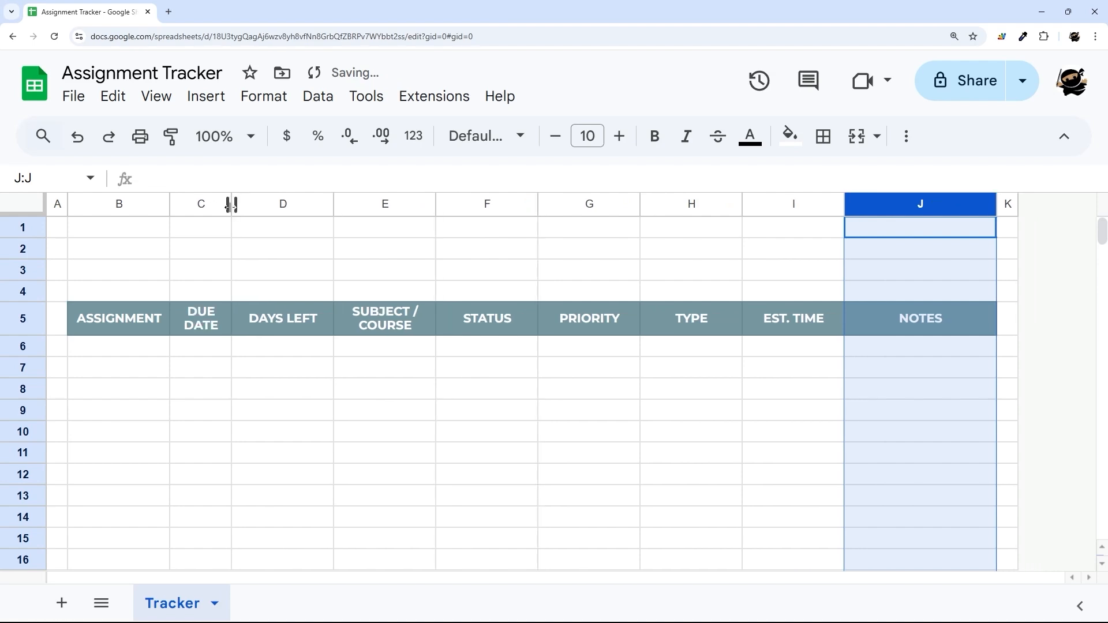
pyautogui.moveTo(333, 205); pyautogui.dragTo(295, 205)
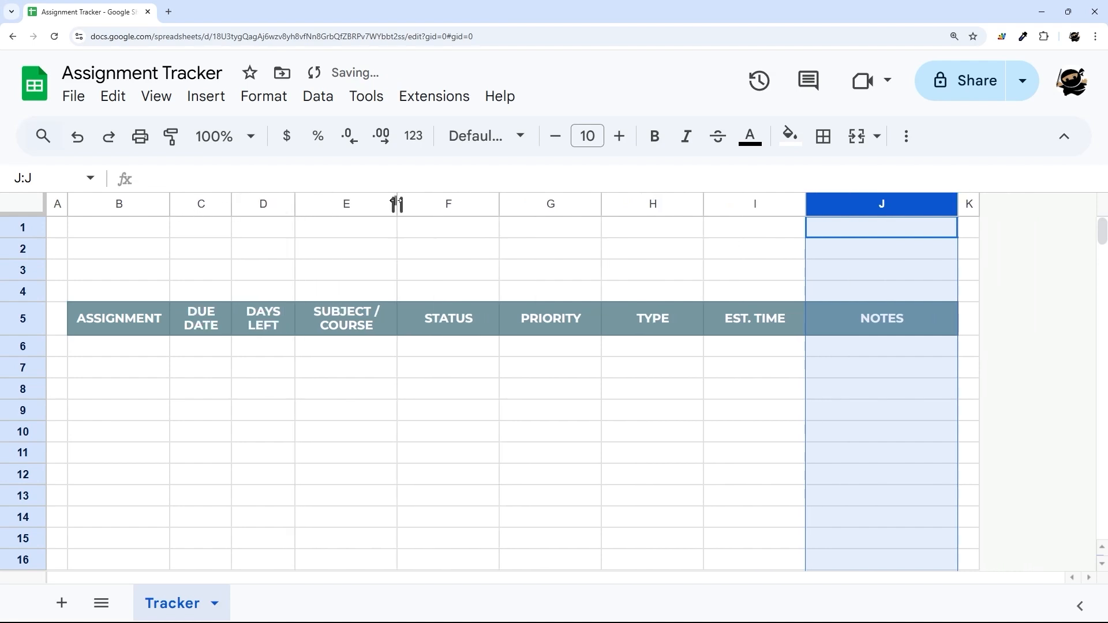
pyautogui.moveTo(396, 203); pyautogui.dragTo(382, 204)
# Narrow the STATUS column F and set its width to exactly 75 pixels
pyautogui.moveTo(485, 205); pyautogui.dragTo(460, 204)
pyautogui.rightClick(426, 203)
pyautogui.click(554, 460)
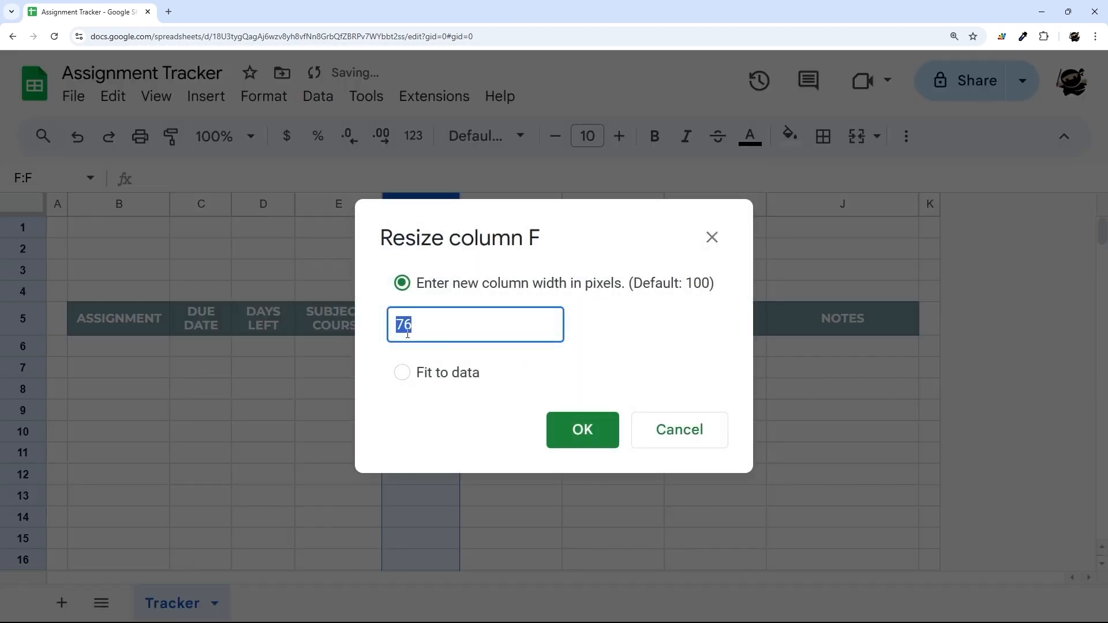
pyautogui.write('75')
pyautogui.press('Return')
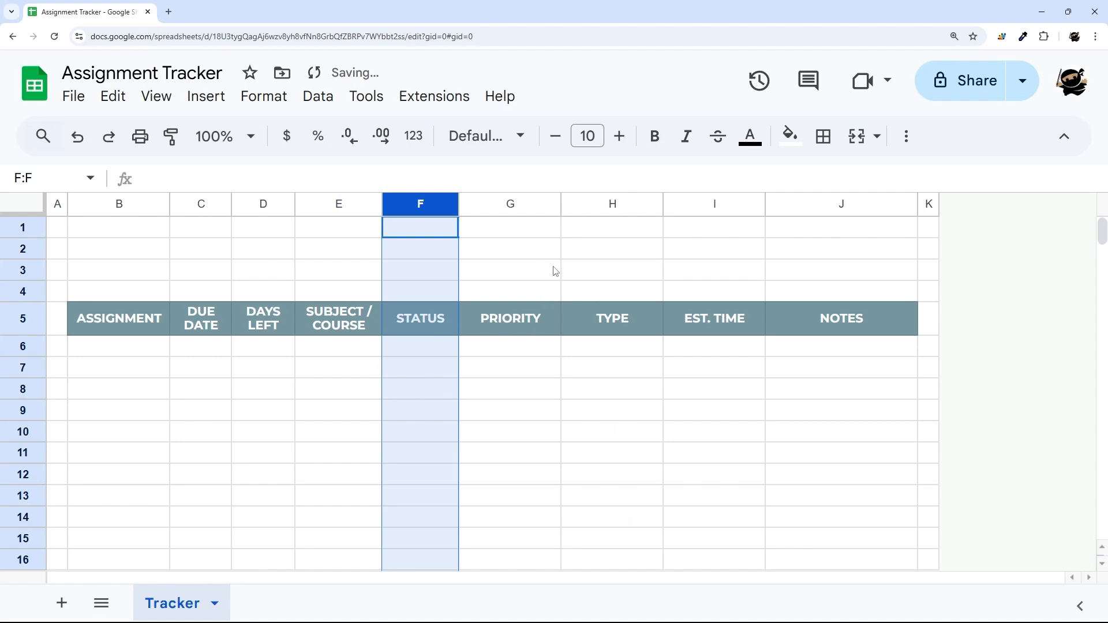
# Narrow the PRIORITY, TYPE and EST. TIME columns G, H and I to fit their headers closely
pyautogui.moveTo(561, 203); pyautogui.dragTo(533, 203)
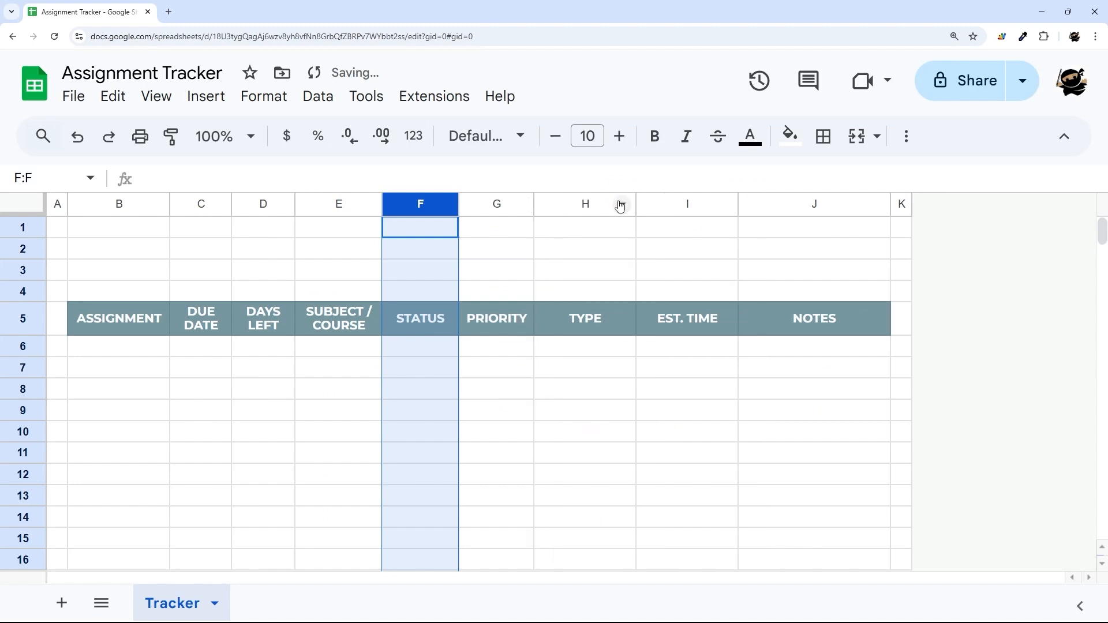
pyautogui.moveTo(637, 203); pyautogui.dragTo(622, 204)
pyautogui.moveTo(723, 204); pyautogui.dragTo(671, 209)
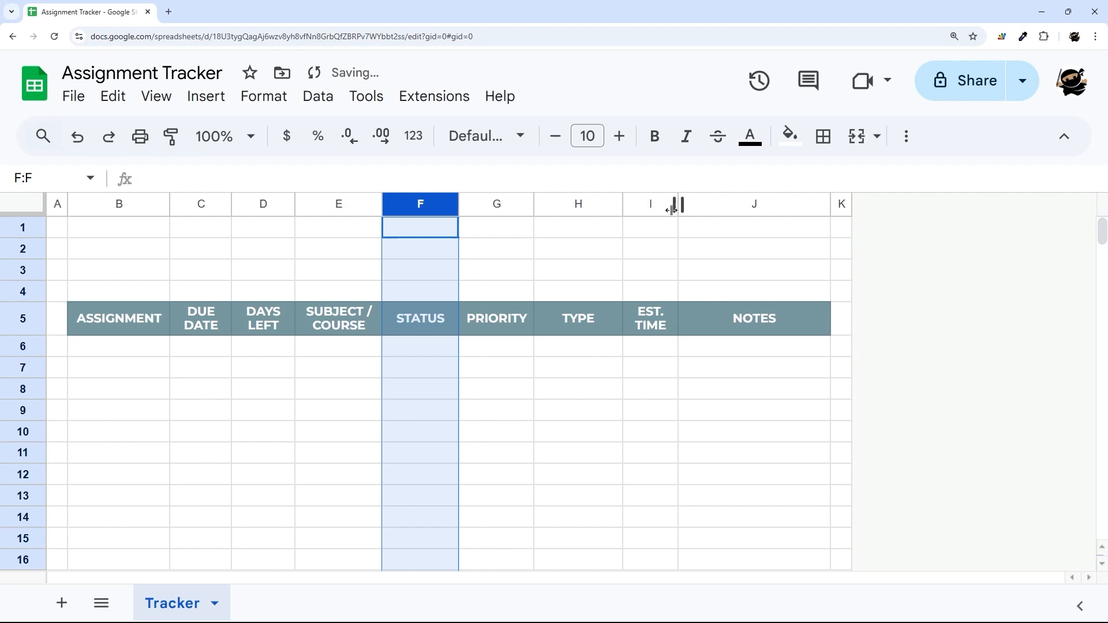
pyautogui.click(600, 385)
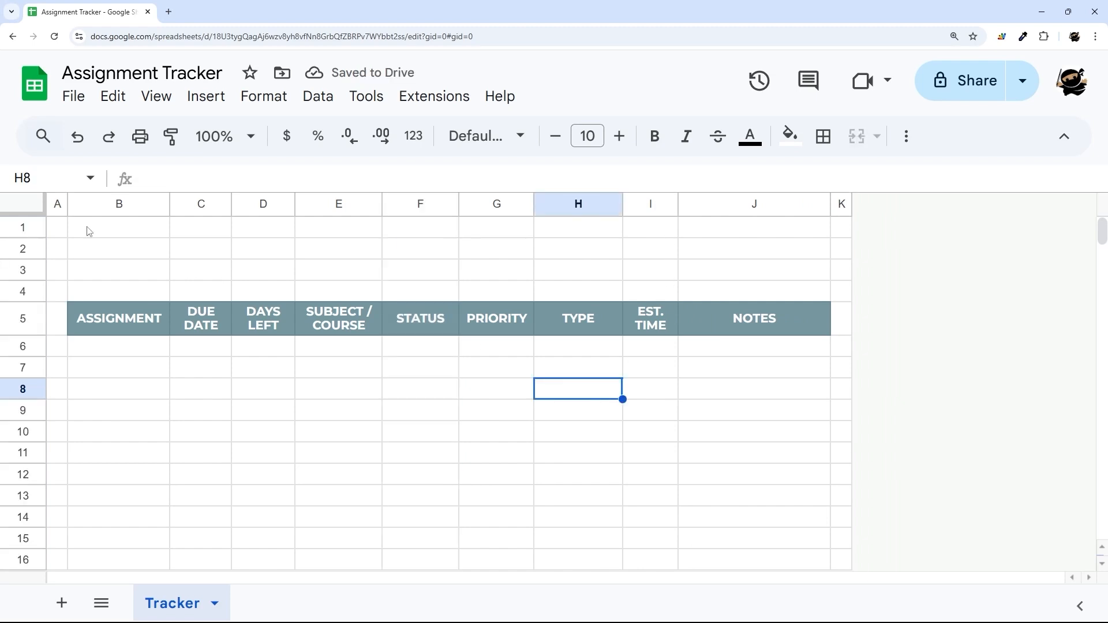
# Enter the label TODAY'S DATE in B2 and the =today() formula in B3
pyautogui.click(113, 254)
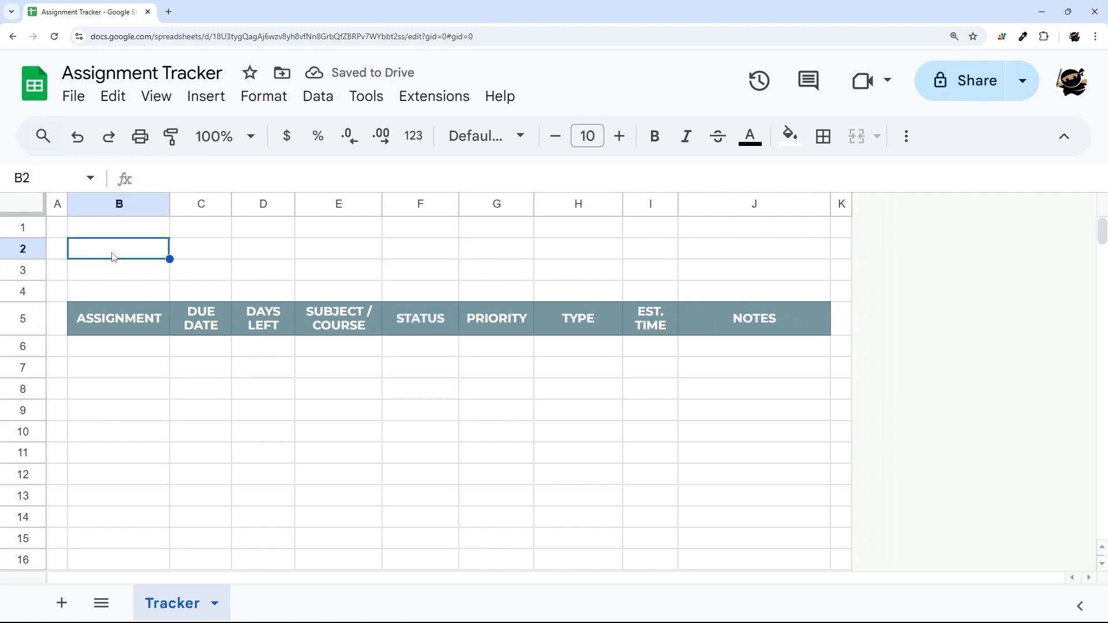
pyautogui.write("TODAY'S DATE")
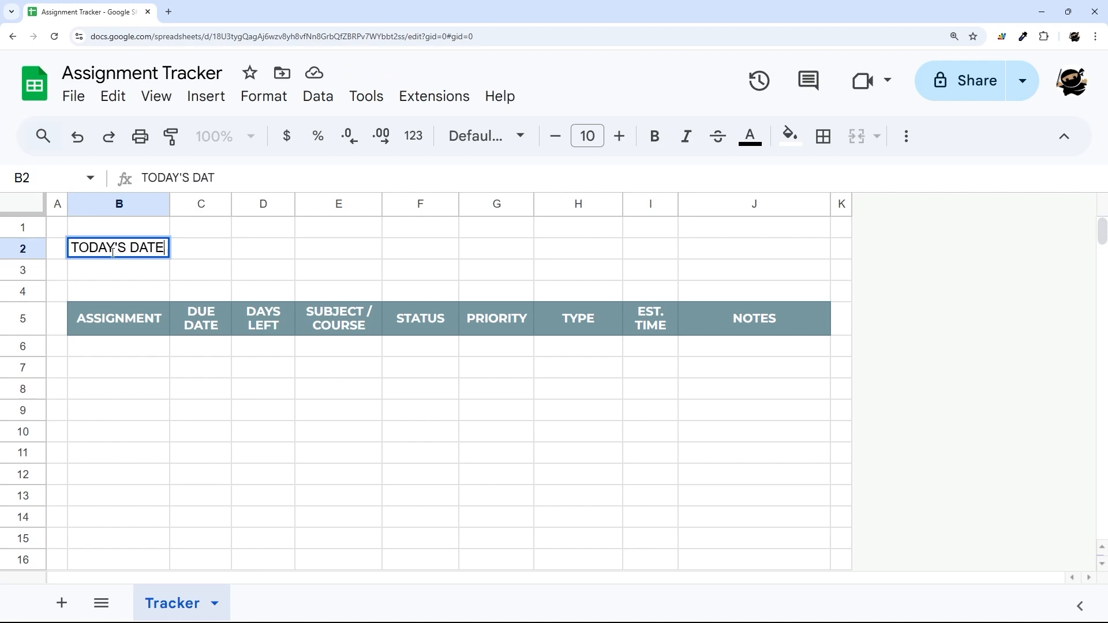
pyautogui.press('Return')
pyautogui.write('=today(')
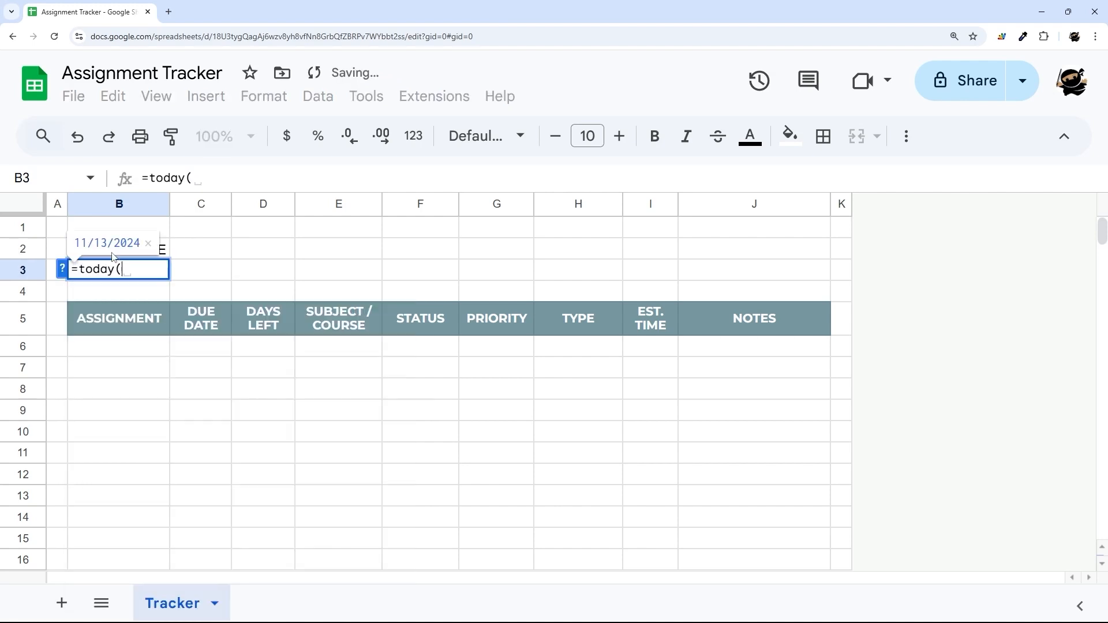
pyautogui.press('Return')
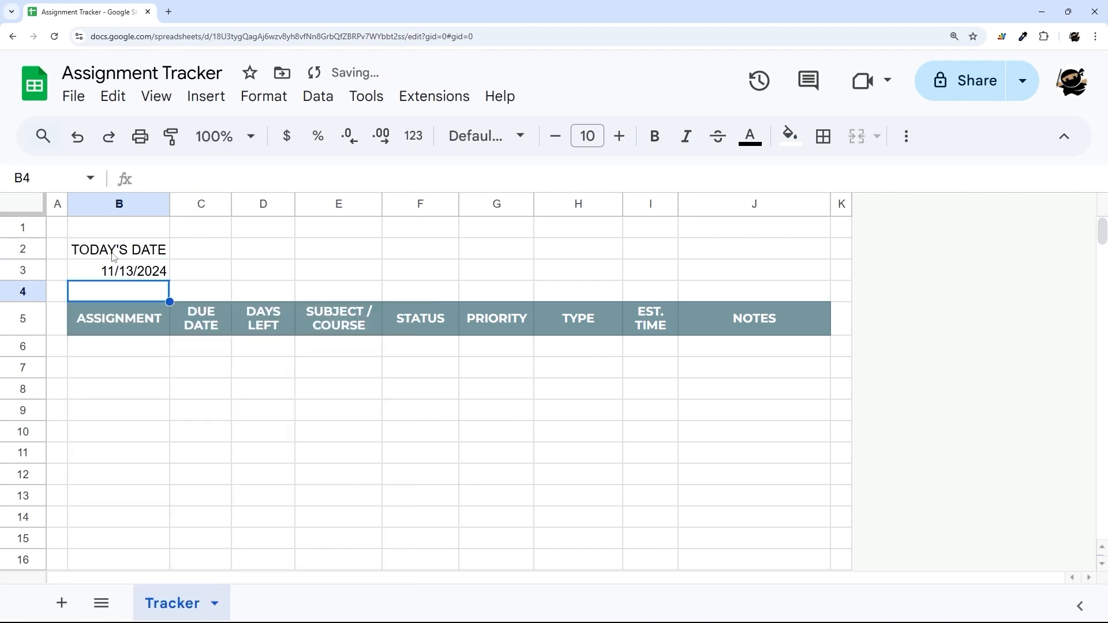
# Apply light grey borders to all edges of the date cells B2:B3
pyautogui.moveTo(258, 322); pyautogui.dragTo(251, 519)
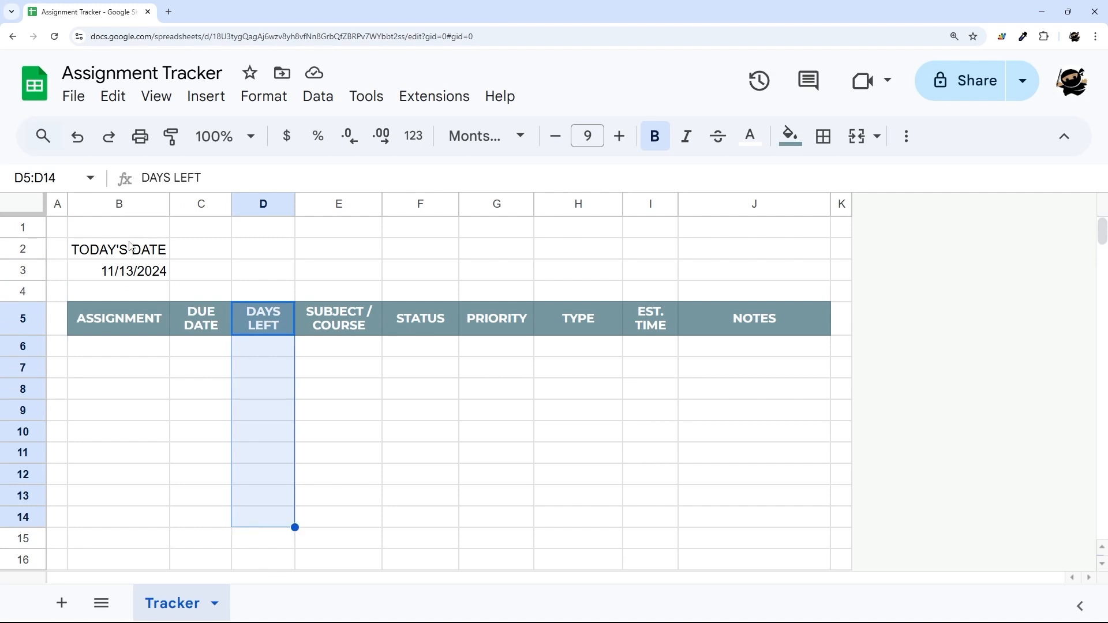
pyautogui.moveTo(131, 253); pyautogui.dragTo(130, 272)
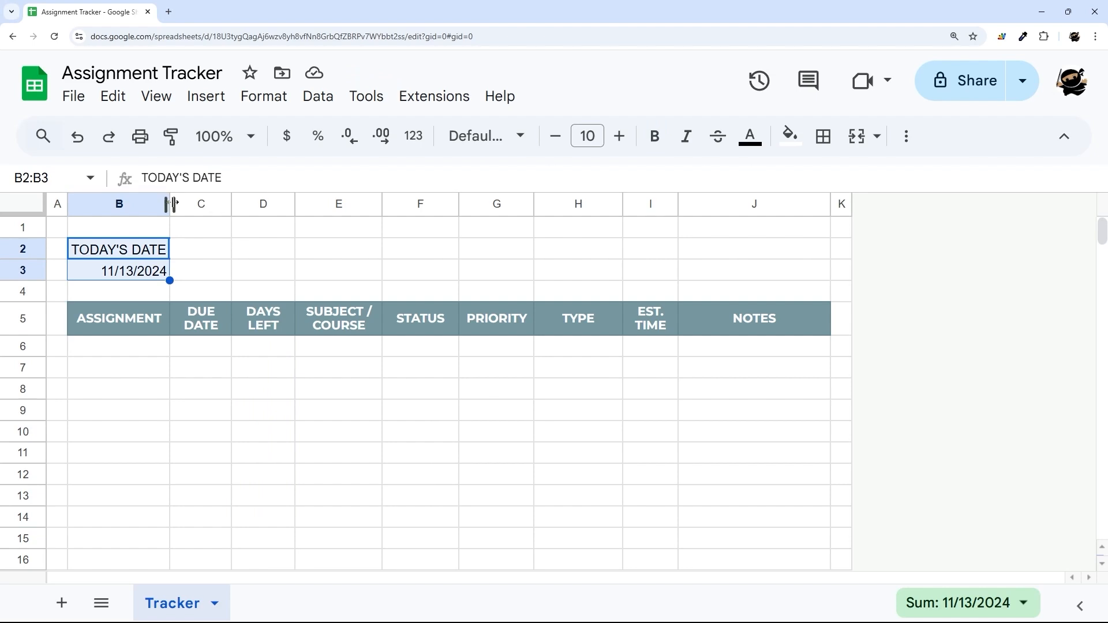
pyautogui.click(823, 136)
pyautogui.click(1014, 181)
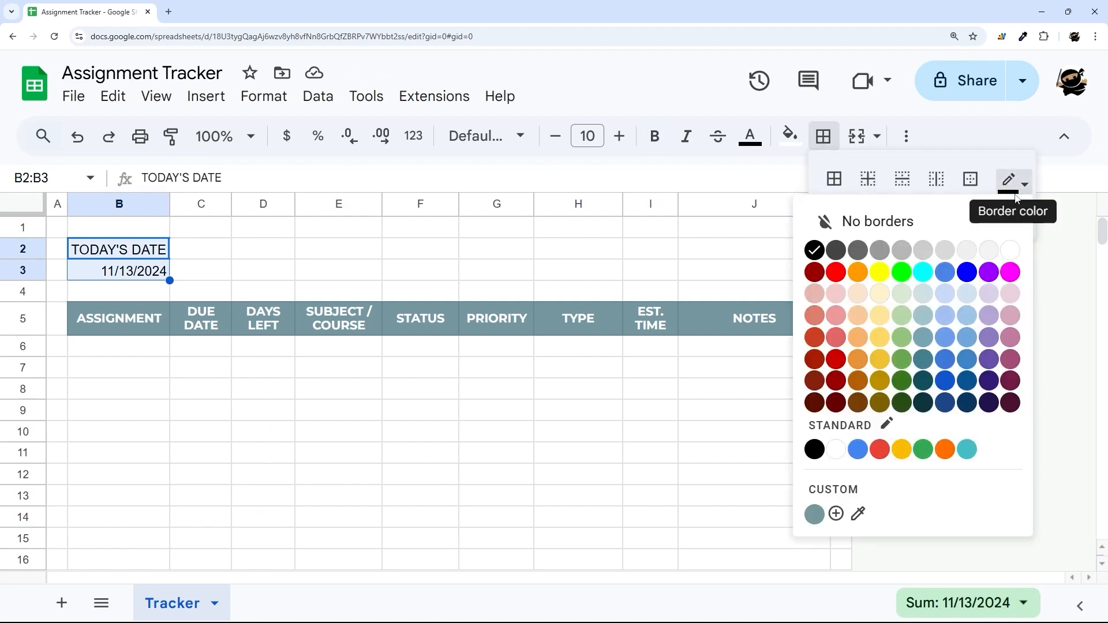
pyautogui.click(945, 252)
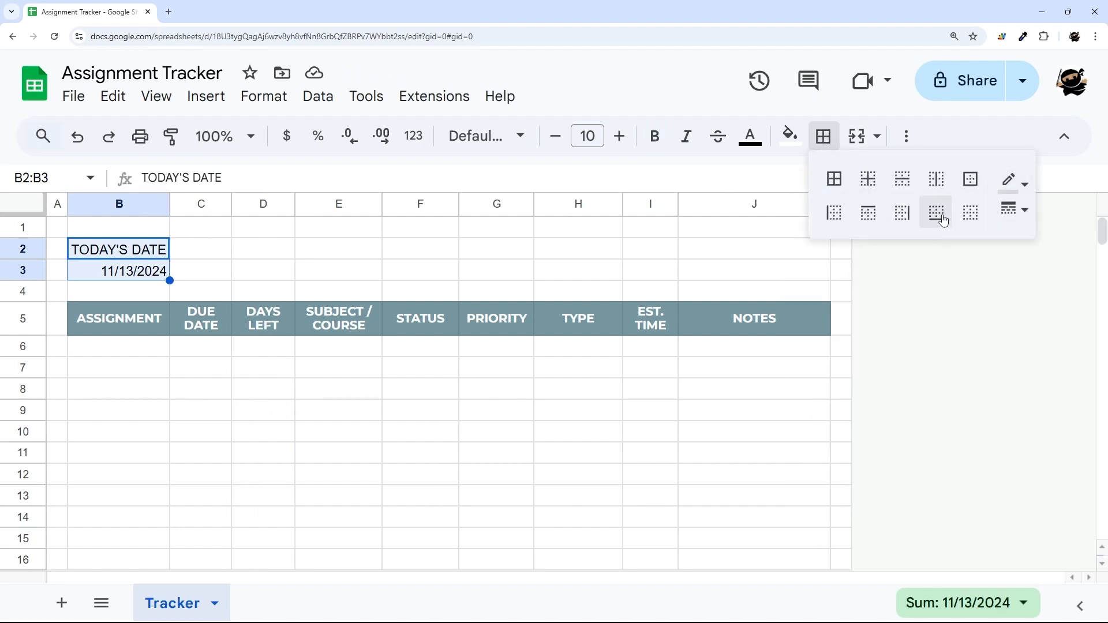
pyautogui.click(1018, 214)
pyautogui.click(981, 243)
pyautogui.click(834, 179)
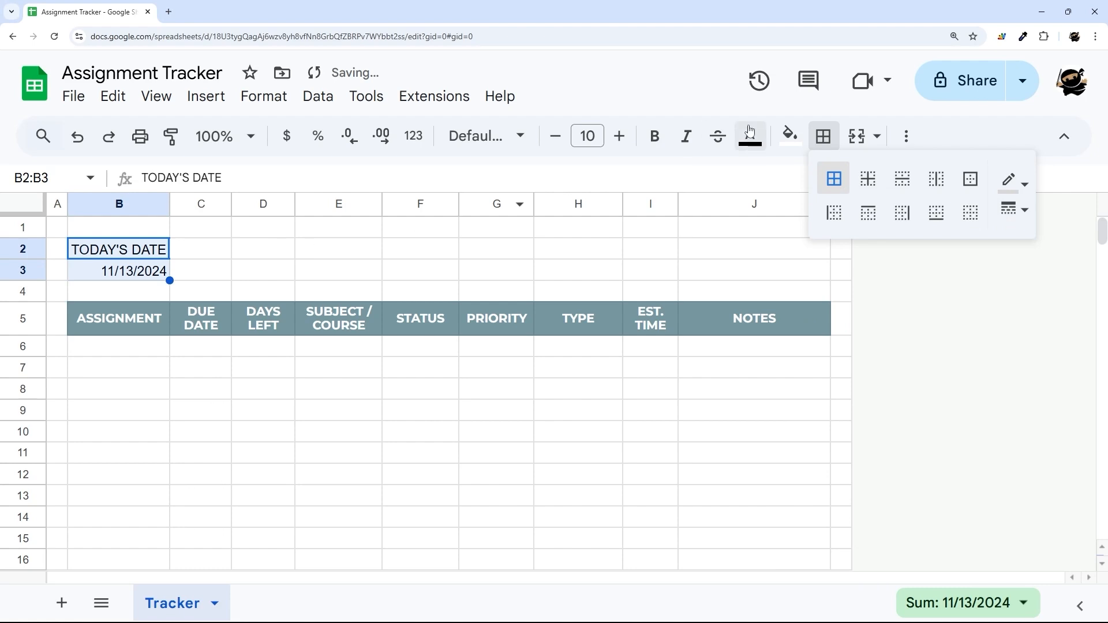
# Centre the contents of the date cells B2:B3 horizontally
pyautogui.click(905, 136)
pyautogui.click(573, 175)
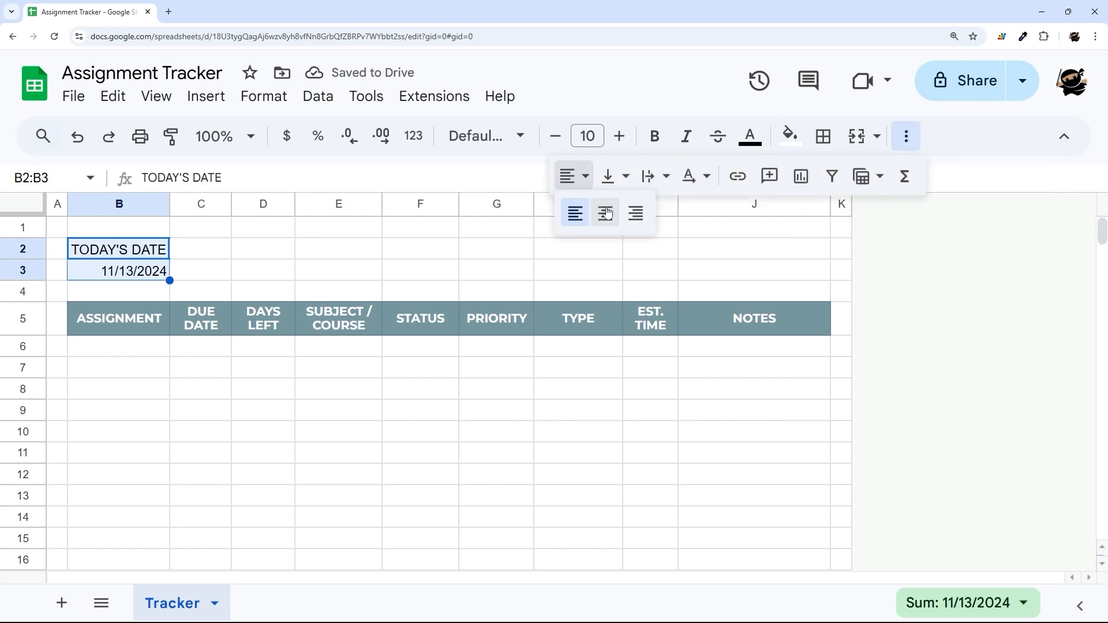
pyautogui.click(603, 213)
# Format the TODAY'S DATE label in B2 as bold Calibri at font size 9
pyautogui.click(152, 254)
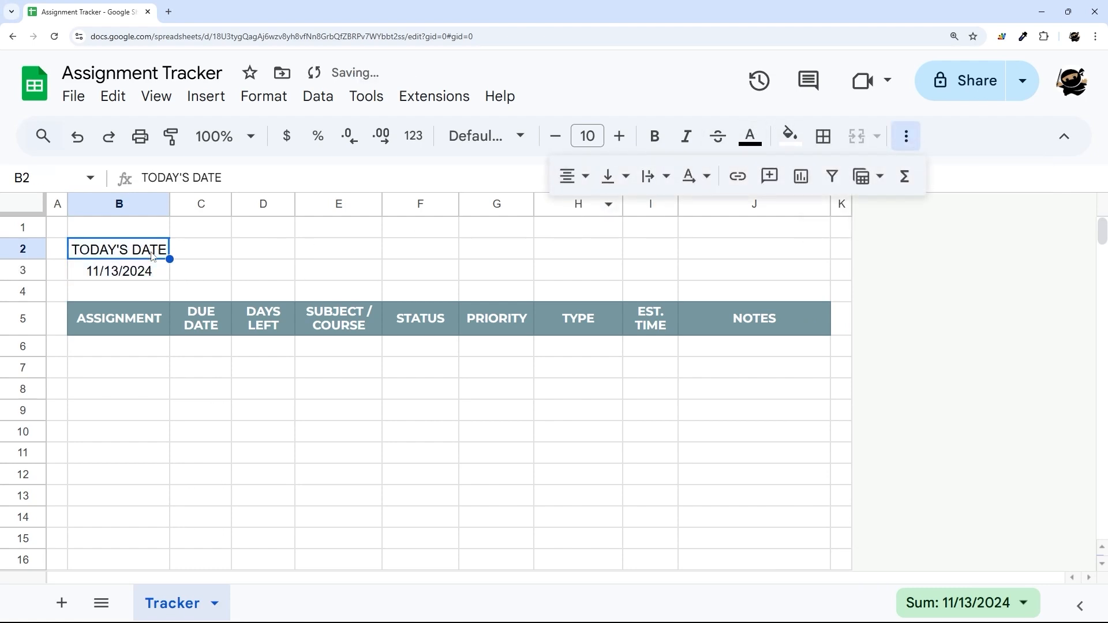
pyautogui.click(487, 136)
pyautogui.click(496, 368)
pyautogui.click(555, 136)
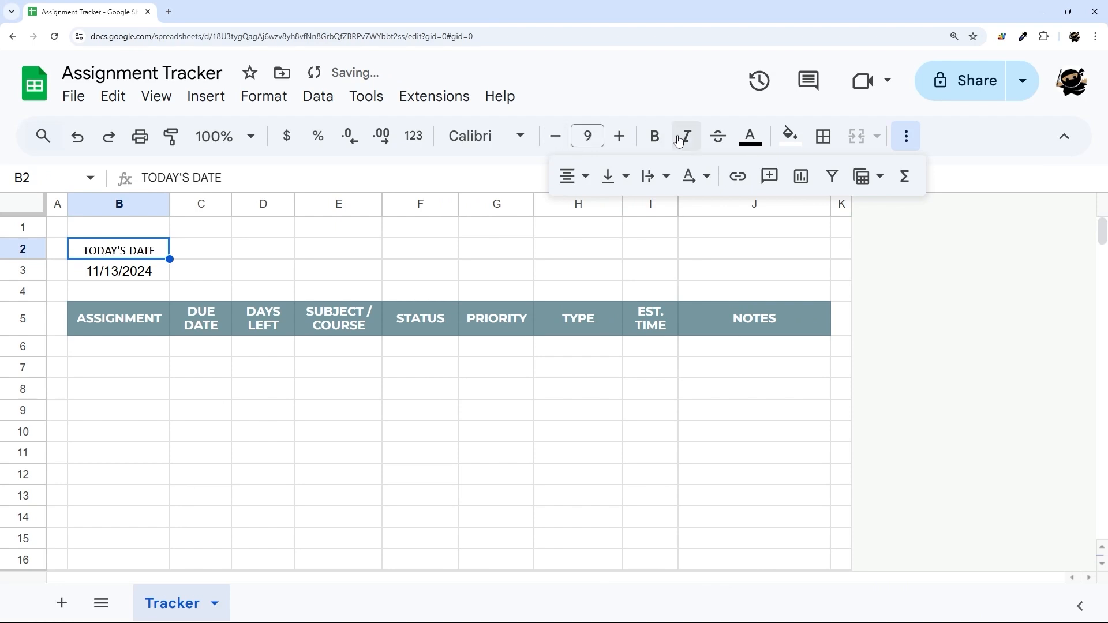
pyautogui.click(654, 136)
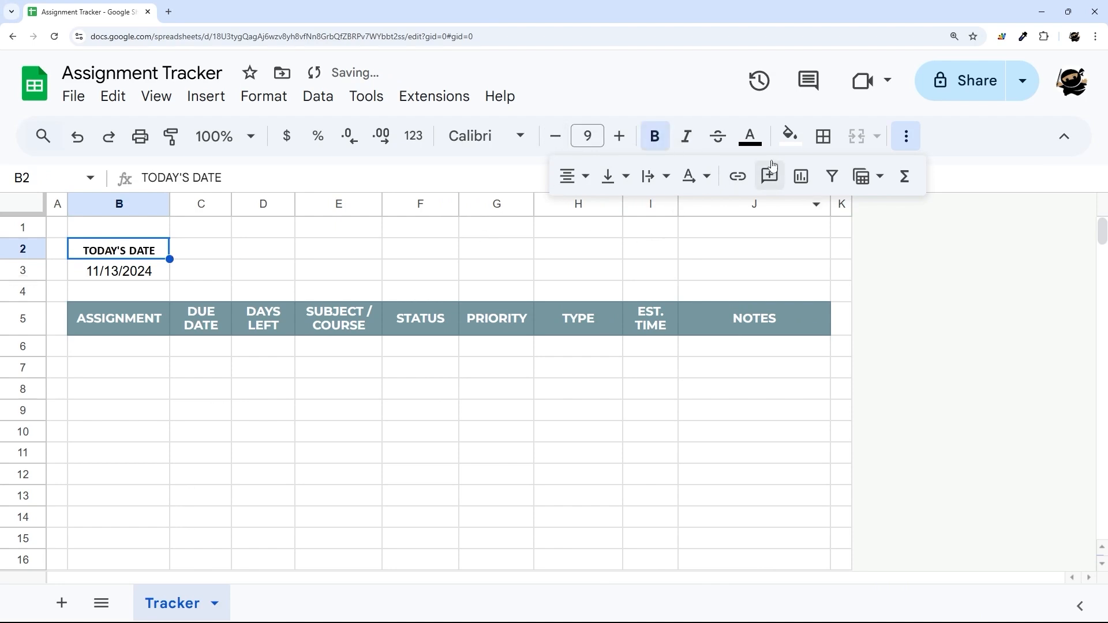
# Fill the TODAY'S DATE label cell B2 with the custom colour #DDDDDA
pyautogui.click(790, 137)
pyautogui.click(818, 470)
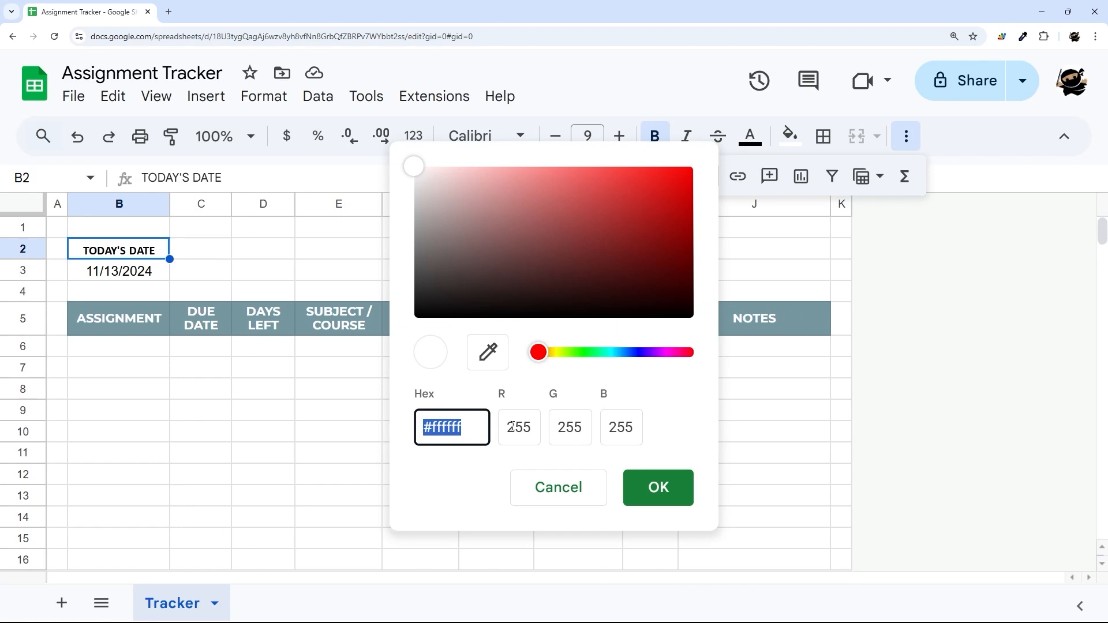
pyautogui.write('#DDD')
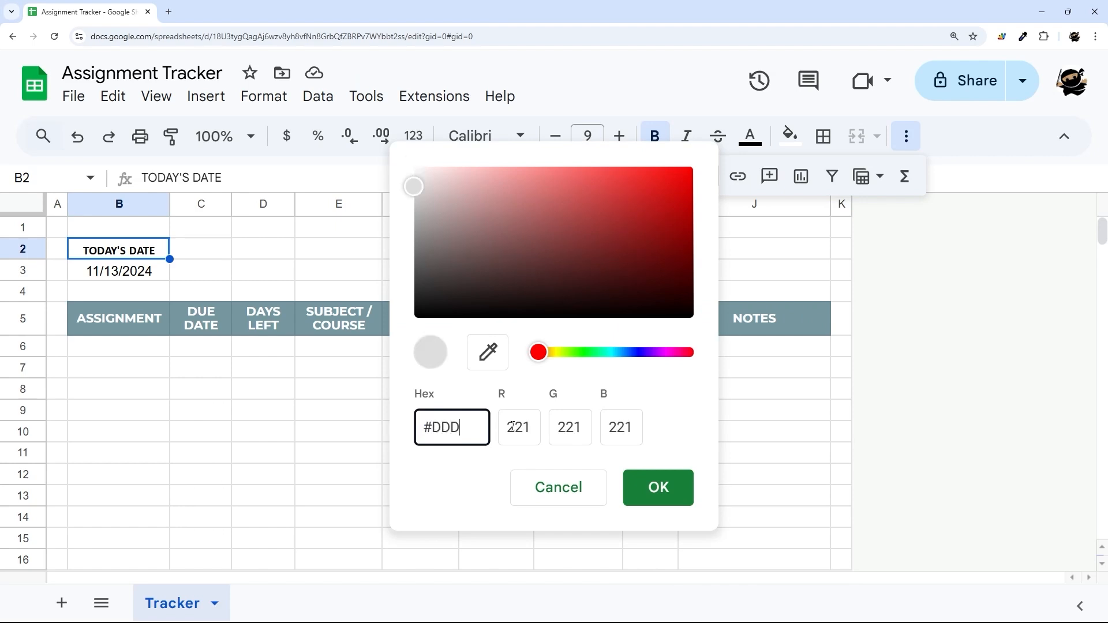
pyautogui.write('DDA')
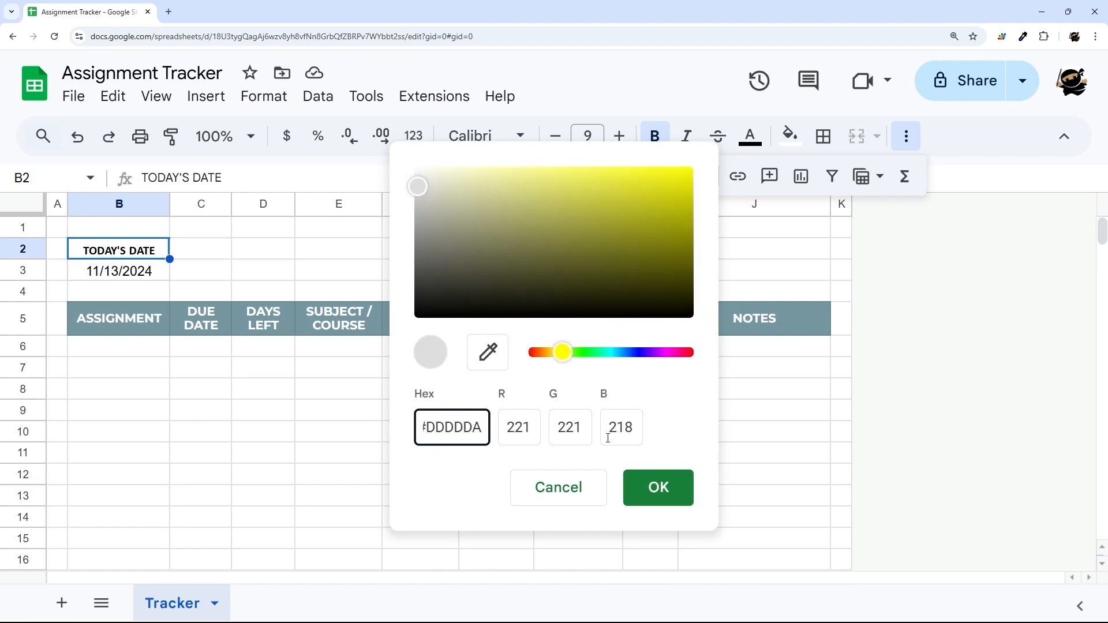
pyautogui.click(663, 484)
pyautogui.click(238, 275)
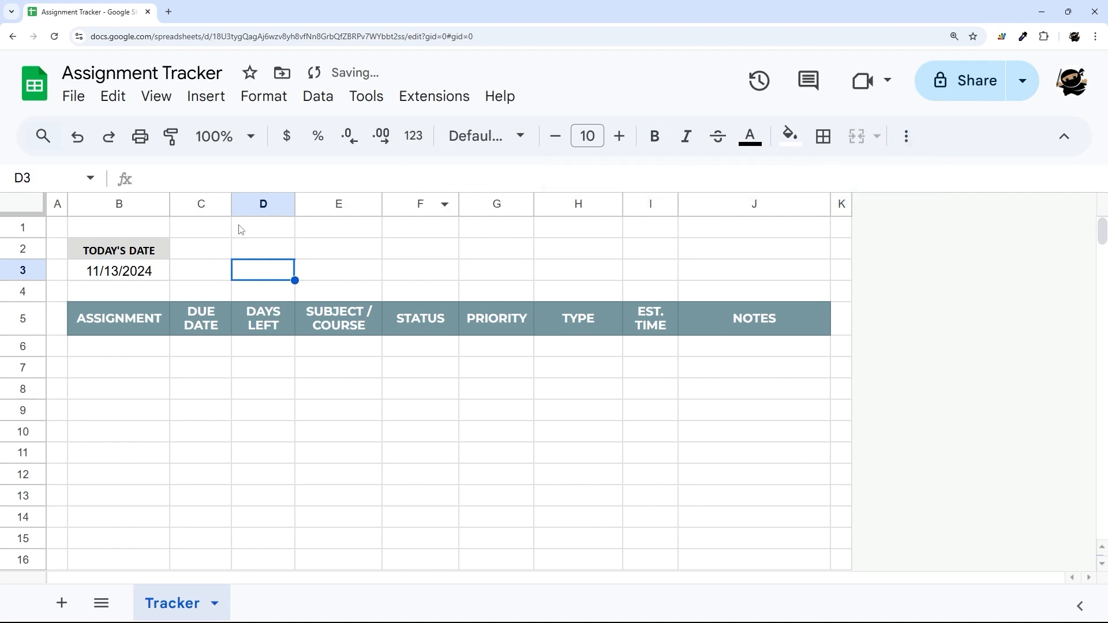
# Merge cells D2:G3 and enter the title ASSIGNMENT TRACKER in the merged cell
pyautogui.moveTo(119, 250); pyautogui.dragTo(119, 272)
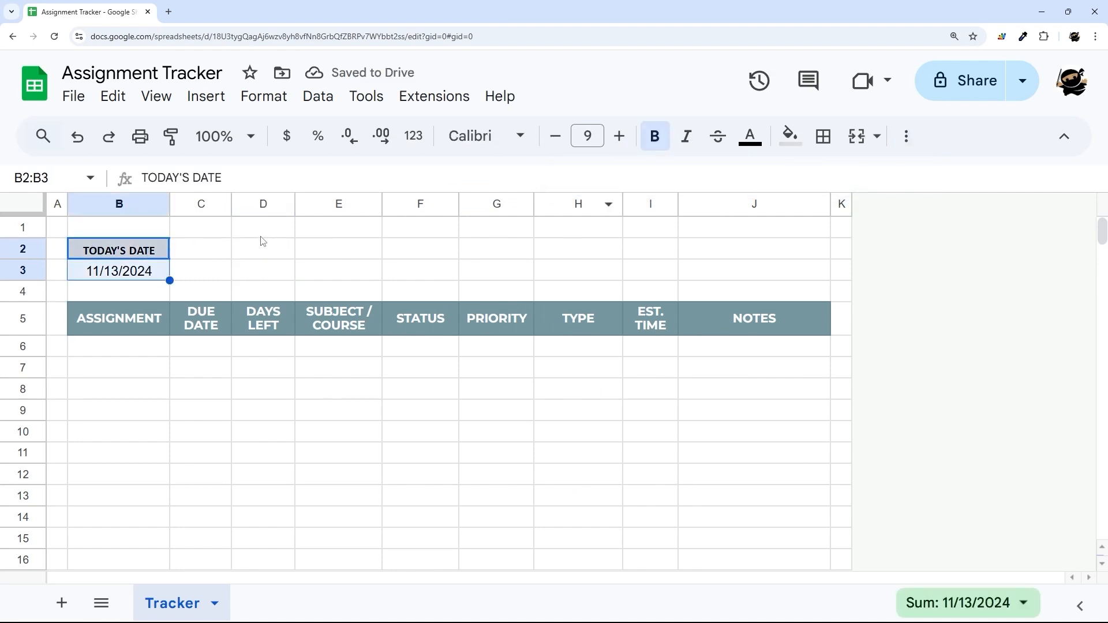
pyautogui.moveTo(247, 249); pyautogui.dragTo(531, 265)
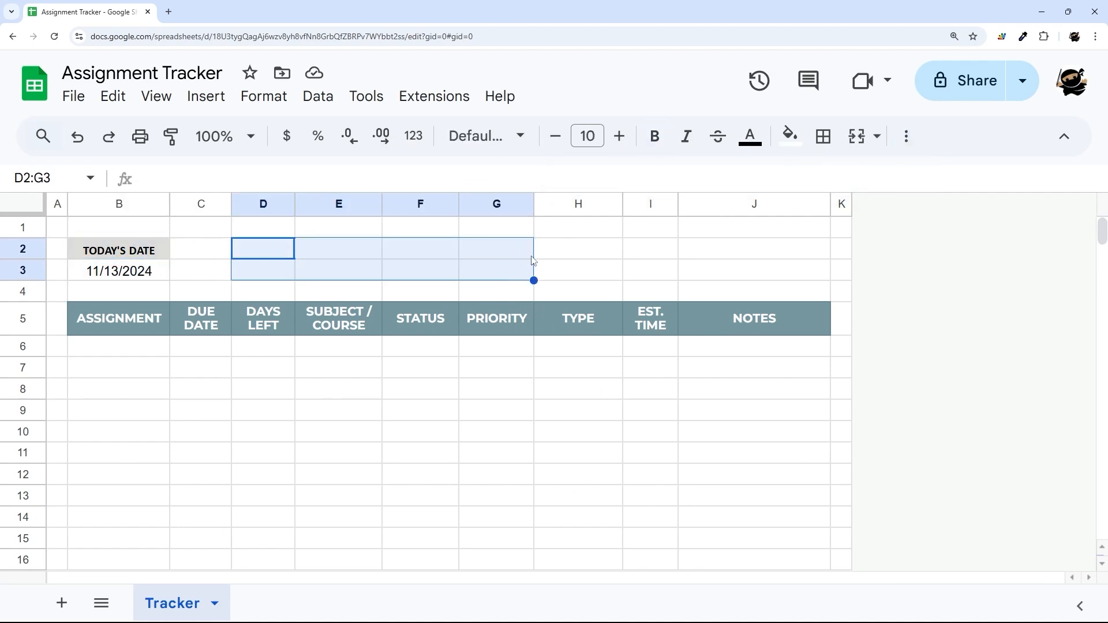
pyautogui.click(856, 137)
pyautogui.write('ASSI')
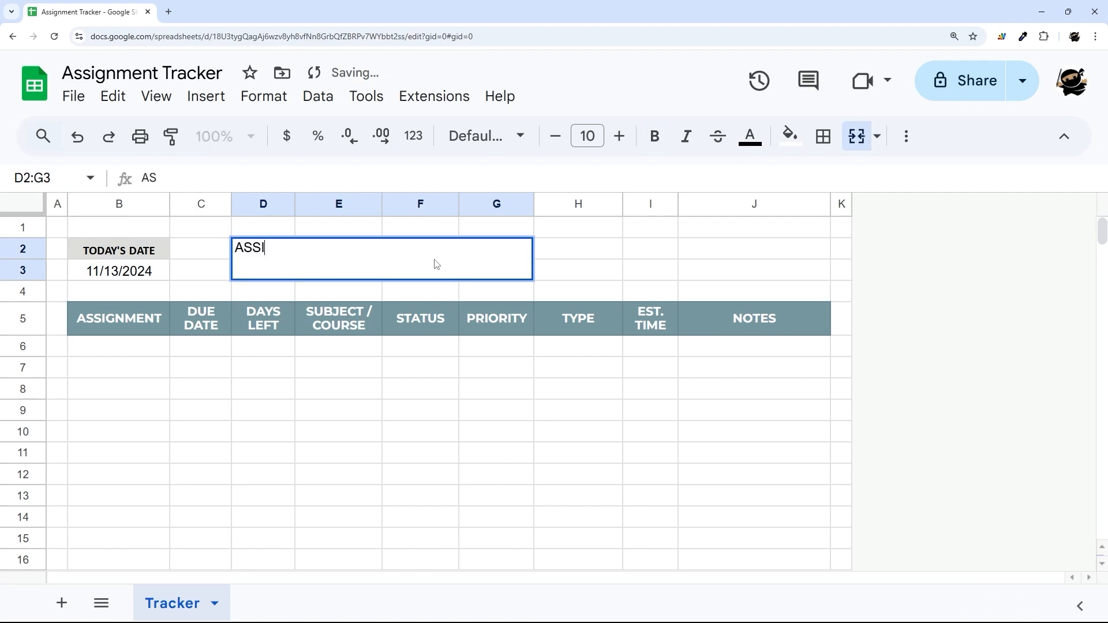
pyautogui.write('GNMENT TRACKER')
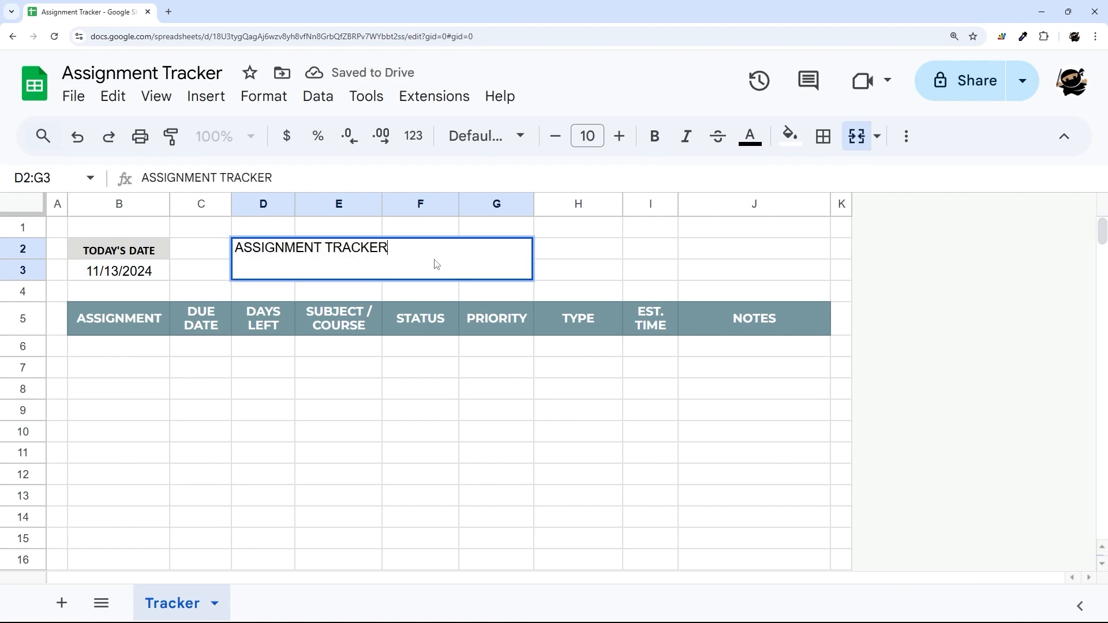
pyautogui.press('Return')
# Fill the merged title cell D2:G3 with the custom colour #4A707A
pyautogui.click(790, 137)
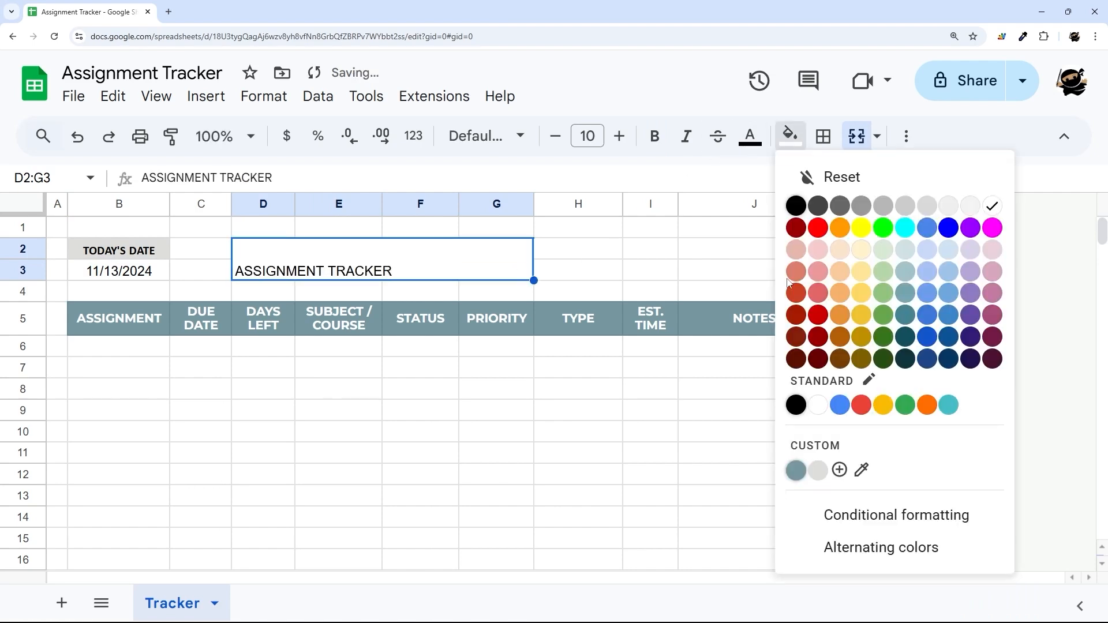
pyautogui.click(839, 471)
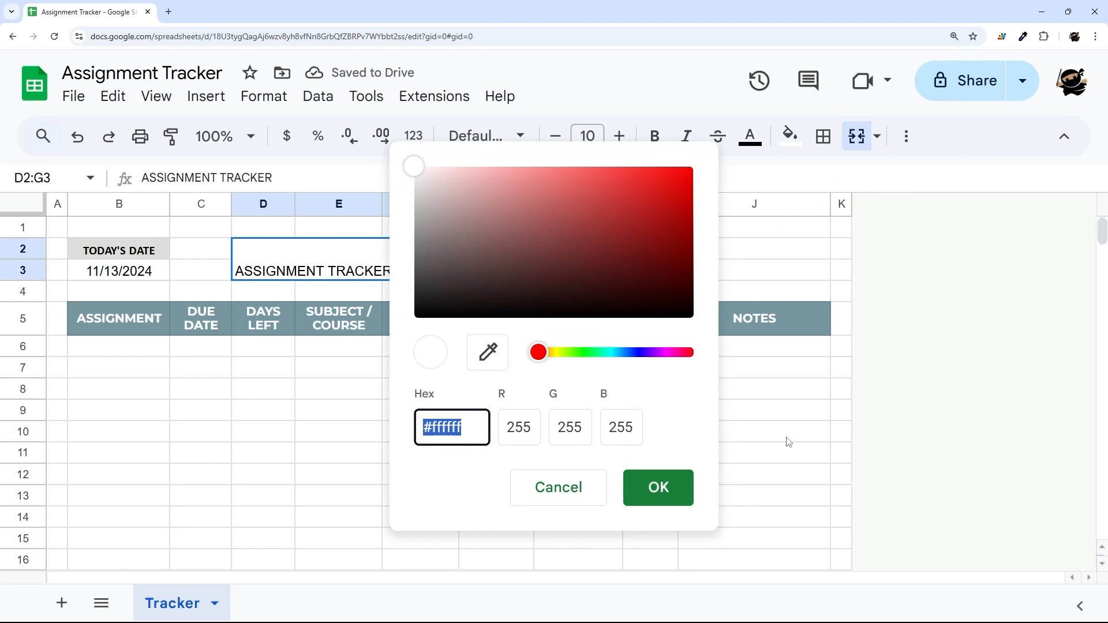
pyautogui.write('#4A')
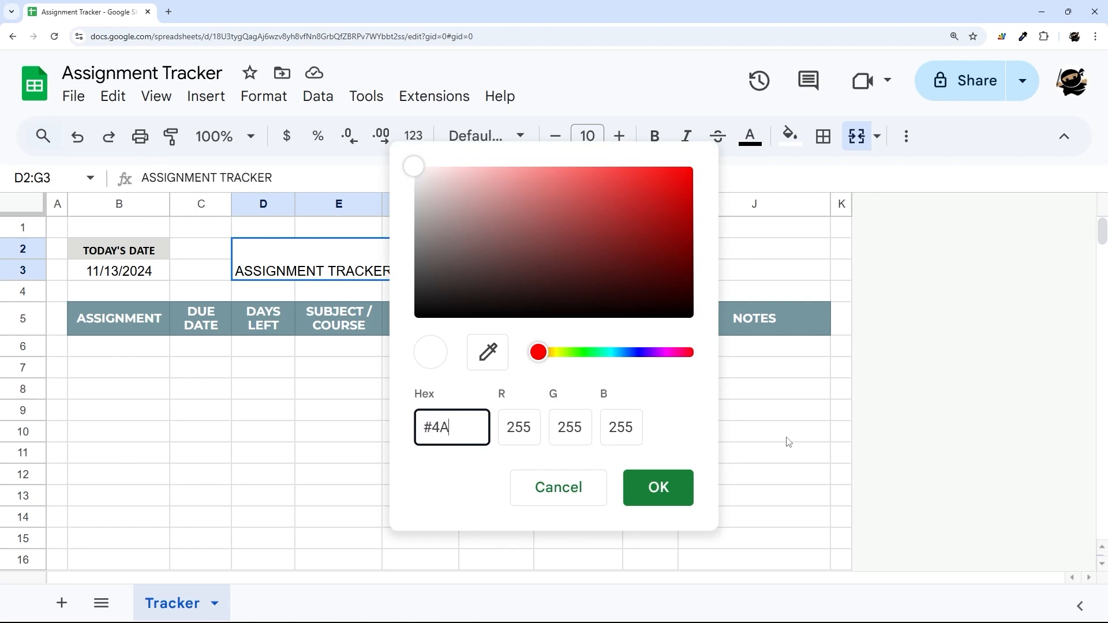
pyautogui.write('707A')
pyautogui.press('Return')
# Format the merged title cell D2:G3 with white, bold Montserrat text at font size 14
pyautogui.click(751, 138)
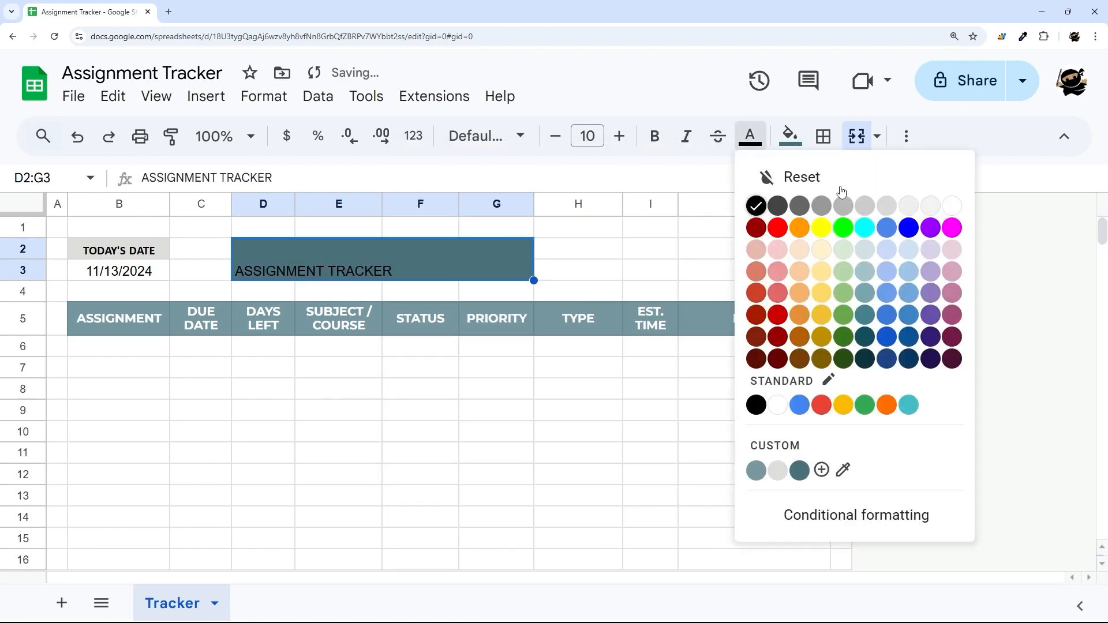
pyautogui.click(952, 206)
pyautogui.click(484, 136)
pyautogui.click(508, 366)
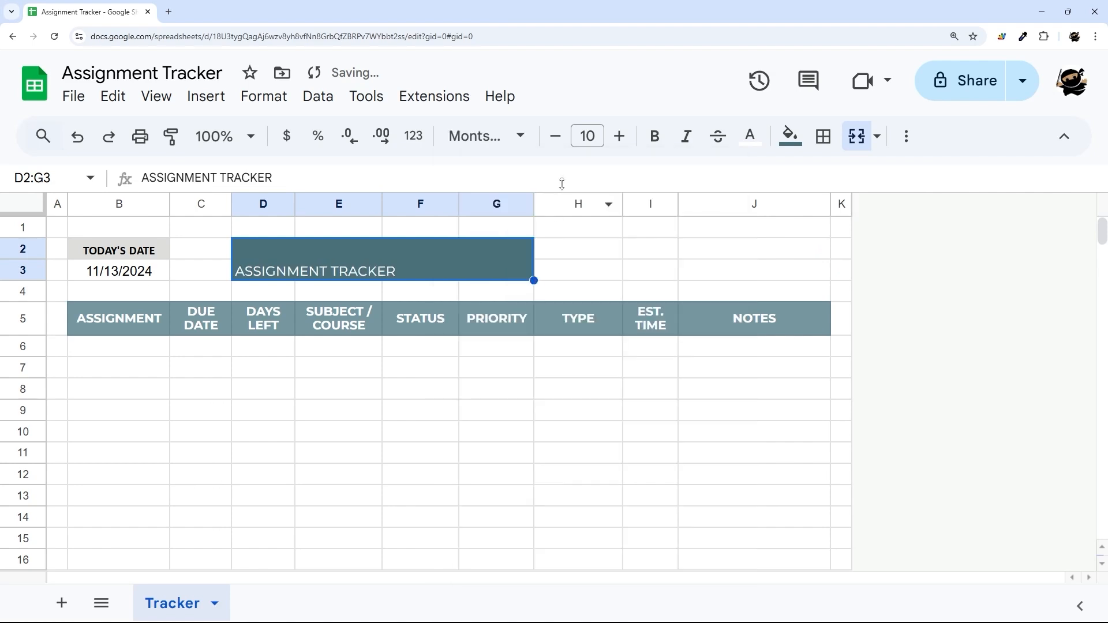
pyautogui.click(620, 136)
pyautogui.click(619, 136)
pyautogui.click(619, 136)
pyautogui.click(654, 137)
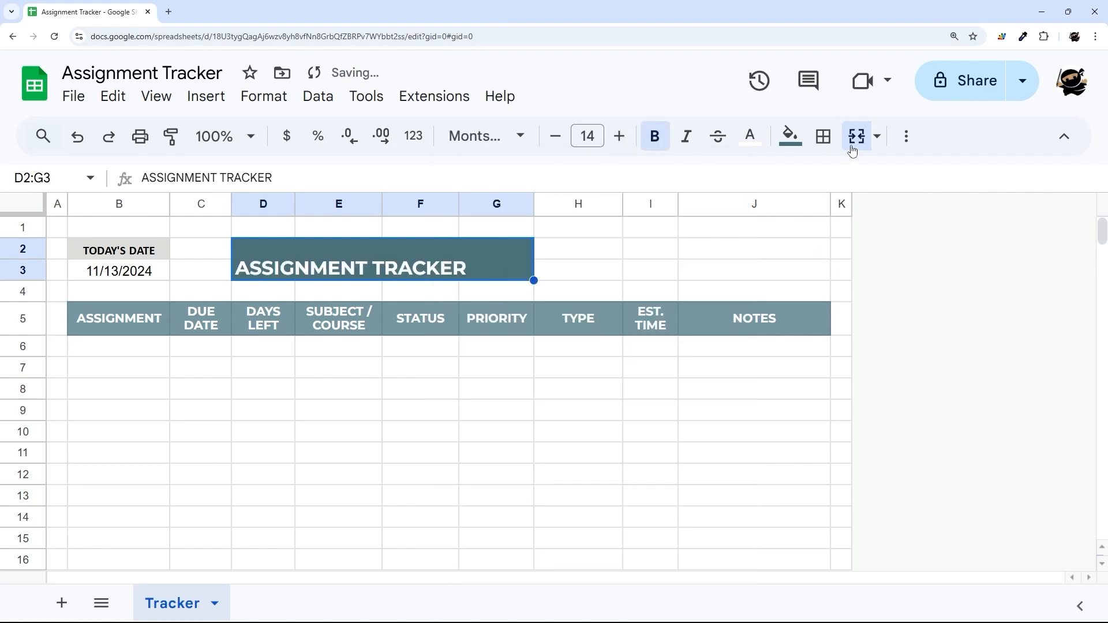
# Centre the ASSIGNMENT TRACKER title horizontally and align it to the middle vertically in D2:G3
pyautogui.click(906, 136)
pyautogui.click(574, 175)
pyautogui.click(609, 220)
pyautogui.click(612, 175)
pyautogui.click(646, 220)
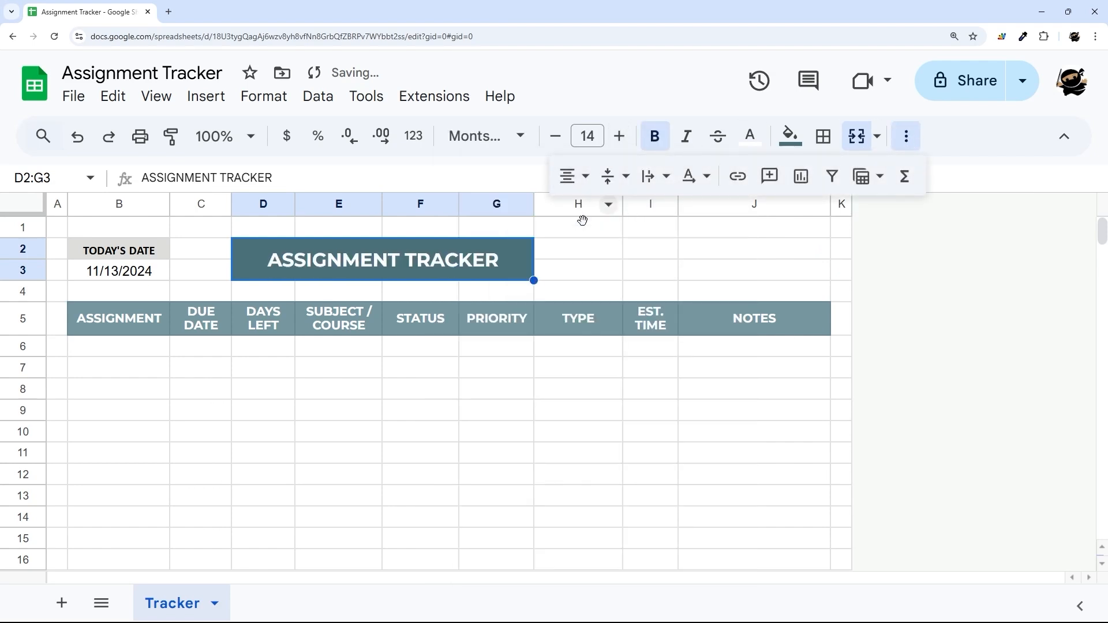
pyautogui.click(904, 137)
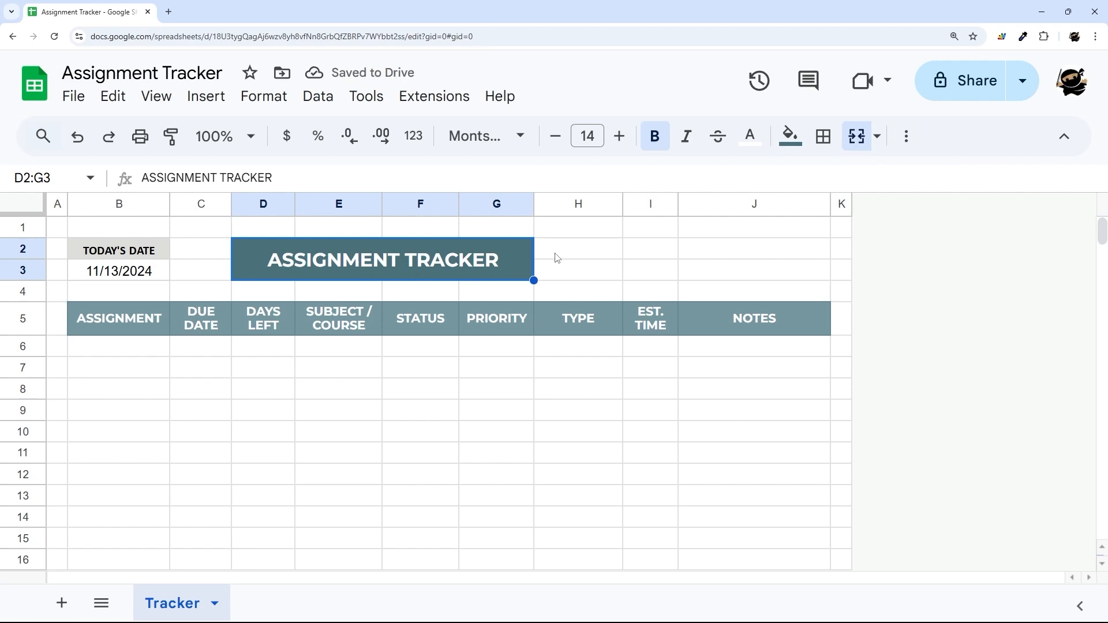
# Merge cells H2:I2 and enter the label TOTAL ASSIGNMENTS in the merged cell
pyautogui.moveTo(556, 258); pyautogui.dragTo(643, 254)
pyautogui.click(844, 139)
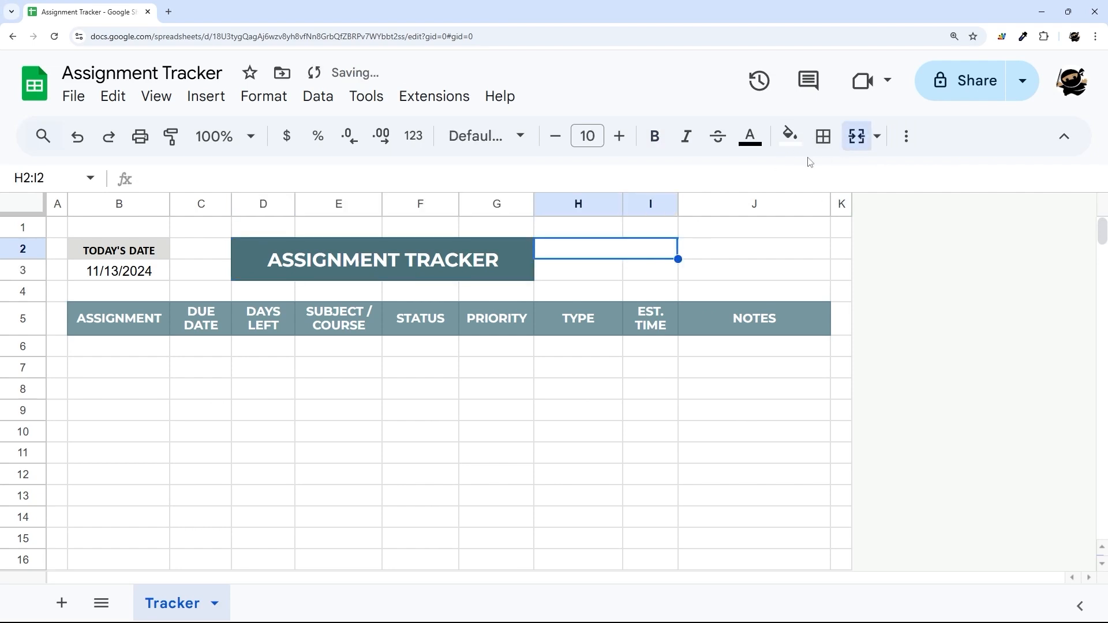
pyautogui.write('TOTAL ASSIGNMENTS')
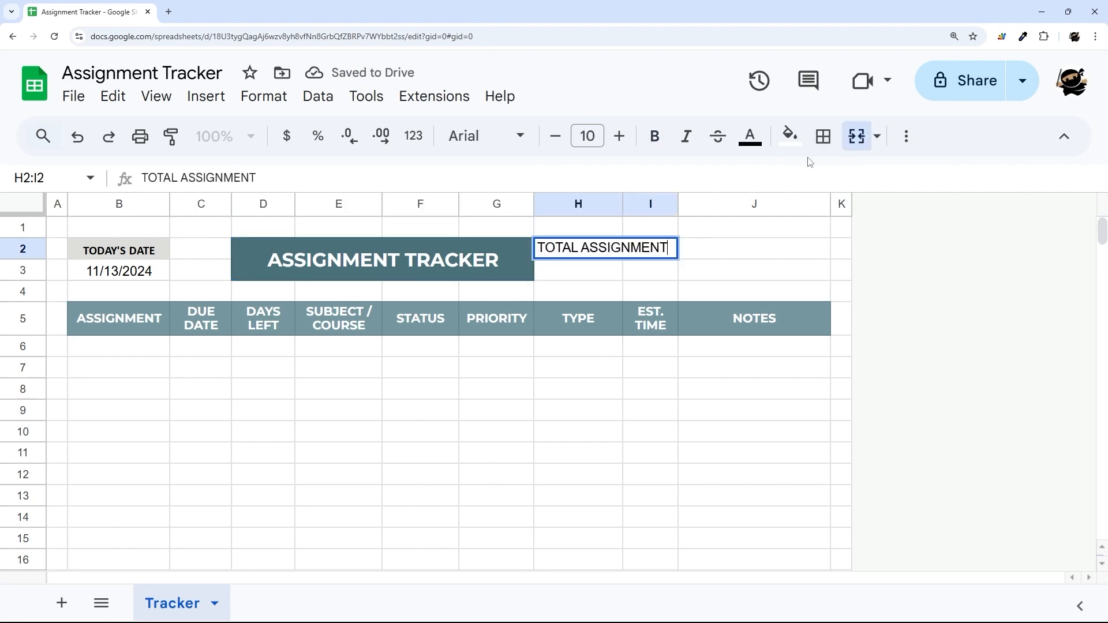
pyautogui.press('Return')
# Merge cells H3:I3 below the TOTAL ASSIGNMENTS label
pyautogui.moveTo(607, 264); pyautogui.dragTo(650, 272)
pyautogui.click(849, 136)
pyautogui.hotkey('shift', 'Up')
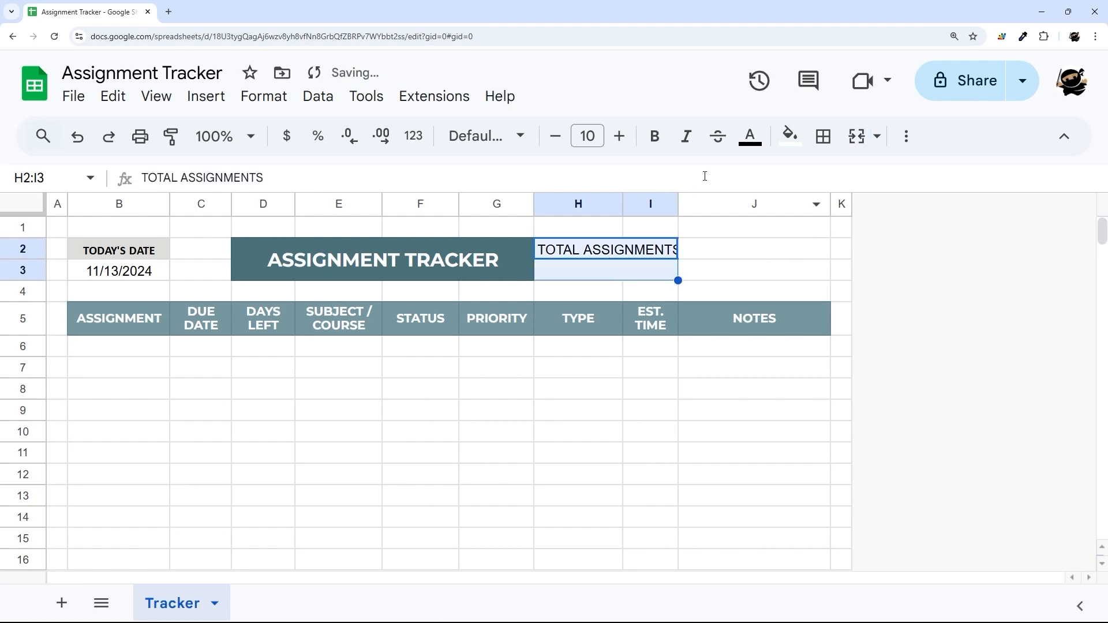
# Copy the formatting of the date block B2:B3 onto H2:I3 and merge H2:I3 horizontally
pyautogui.moveTo(119, 250); pyautogui.dragTo(129, 277)
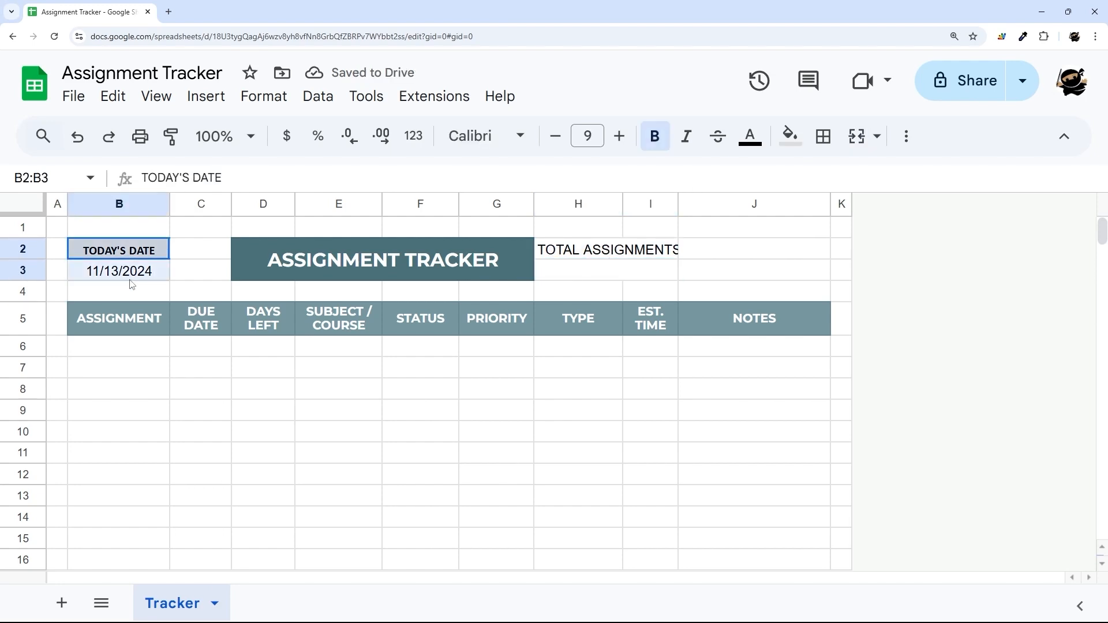
pyautogui.click(171, 137)
pyautogui.moveTo(552, 251); pyautogui.dragTo(579, 272)
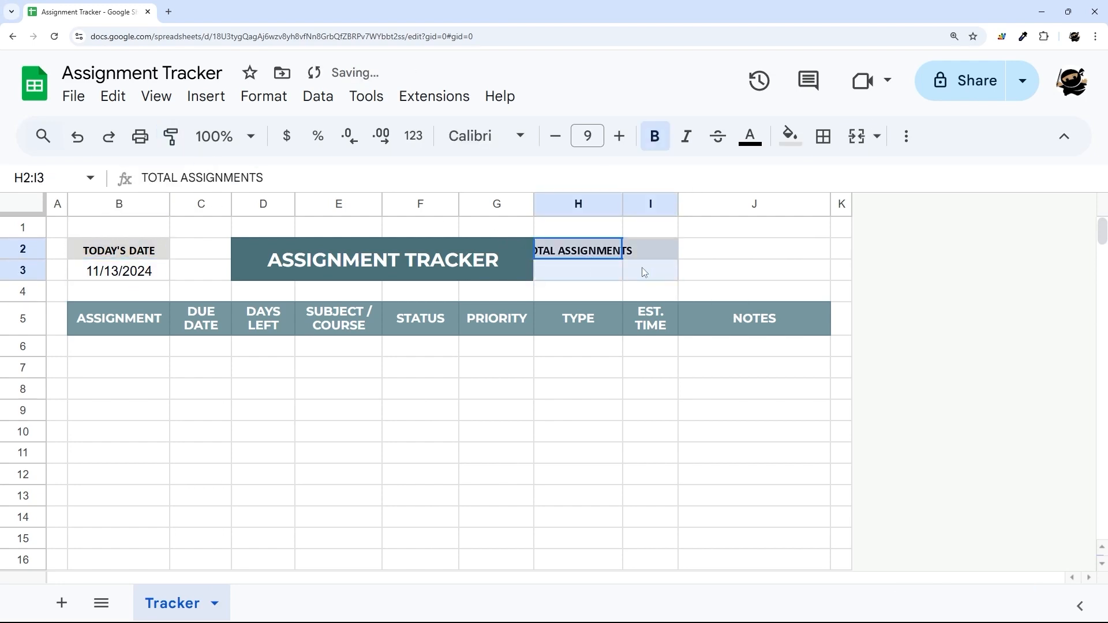
pyautogui.click(876, 137)
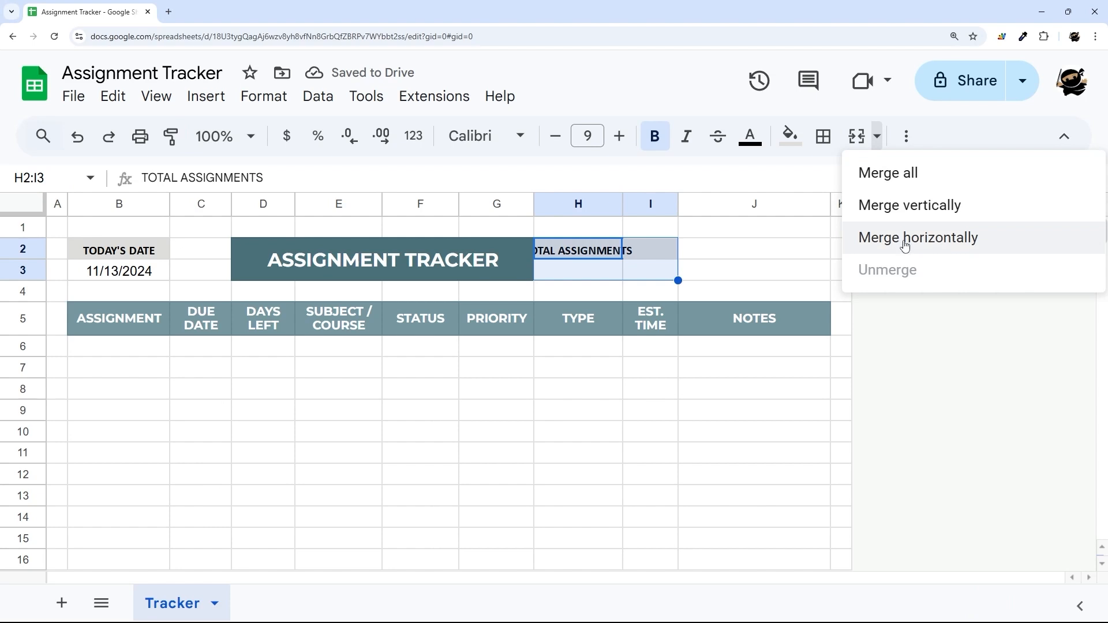
pyautogui.click(904, 244)
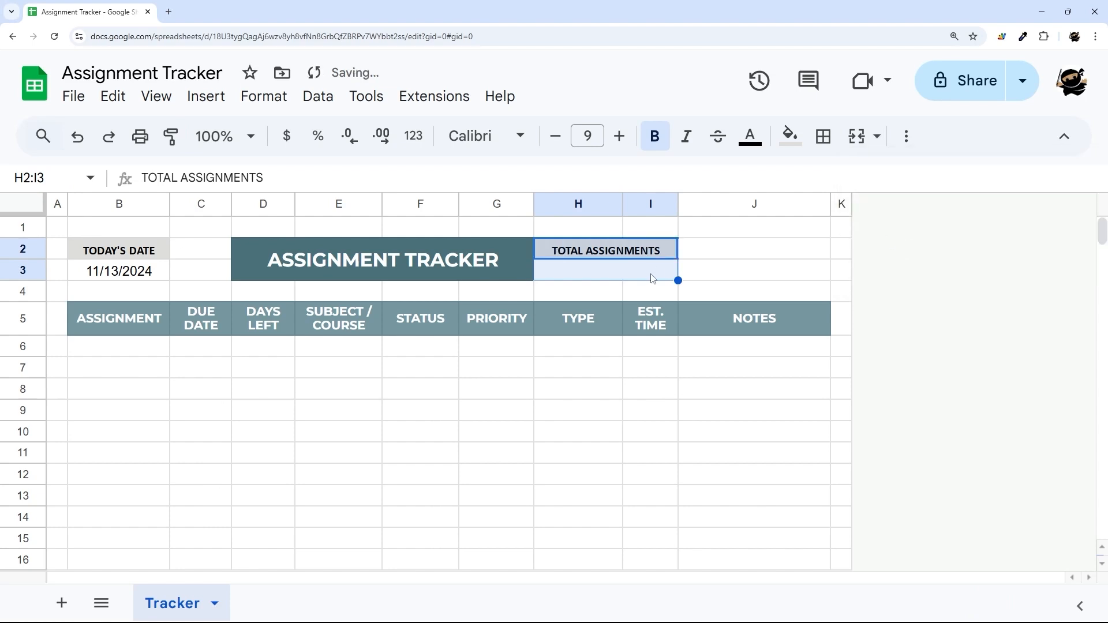
pyautogui.click(740, 276)
# Add a border around the merged title cell D2:G3
pyautogui.click(464, 261)
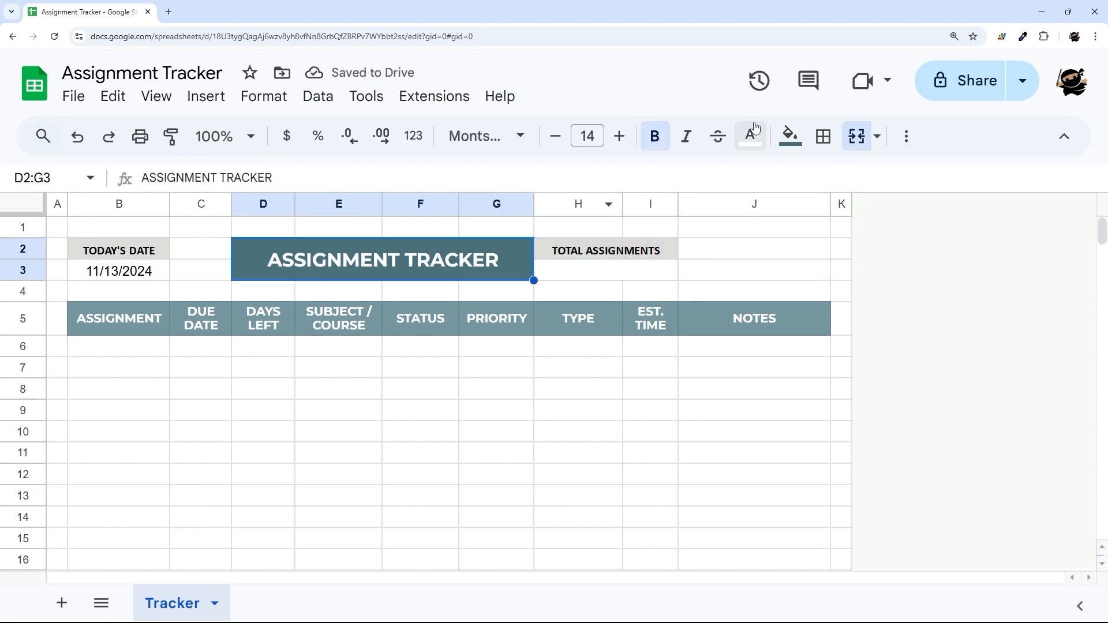
pyautogui.click(824, 137)
pyautogui.click(717, 254)
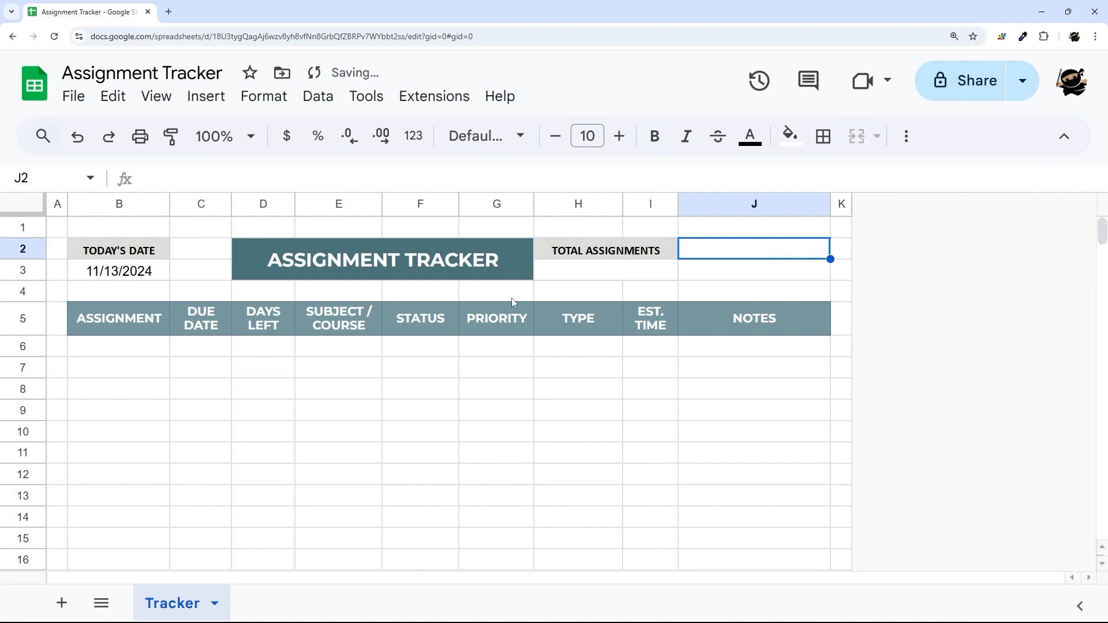
# Hide the gridlines on the Tracker sheet
pyautogui.click(156, 96)
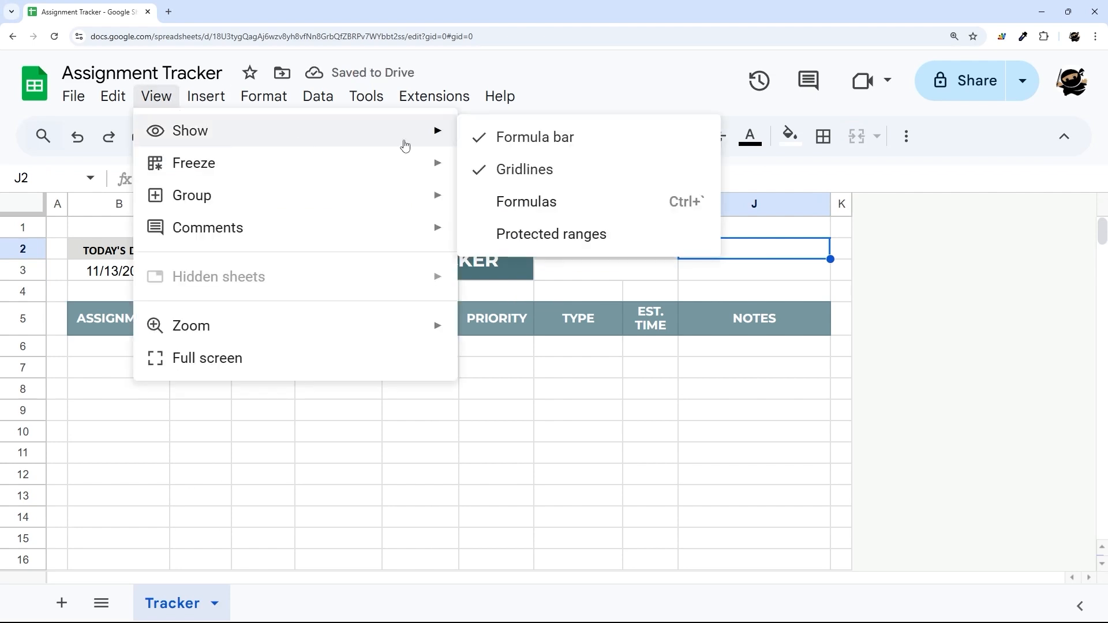
pyautogui.click(526, 169)
pyautogui.click(754, 279)
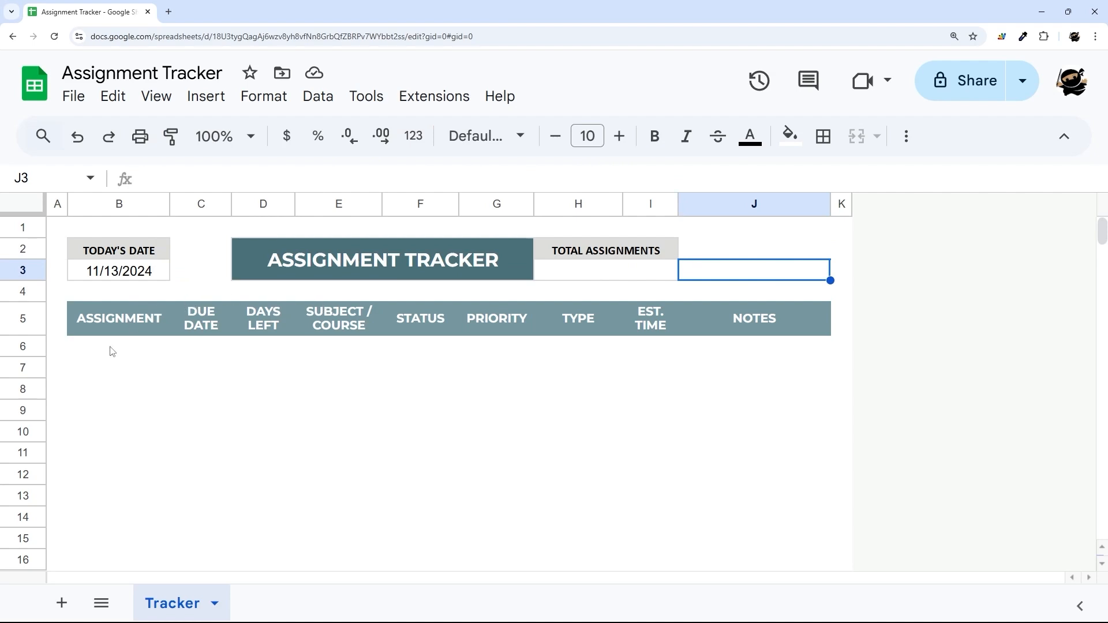
# Delete rows 40 to 1000 from the Tracker sheet
pyautogui.scroll(-10, 88, 362)
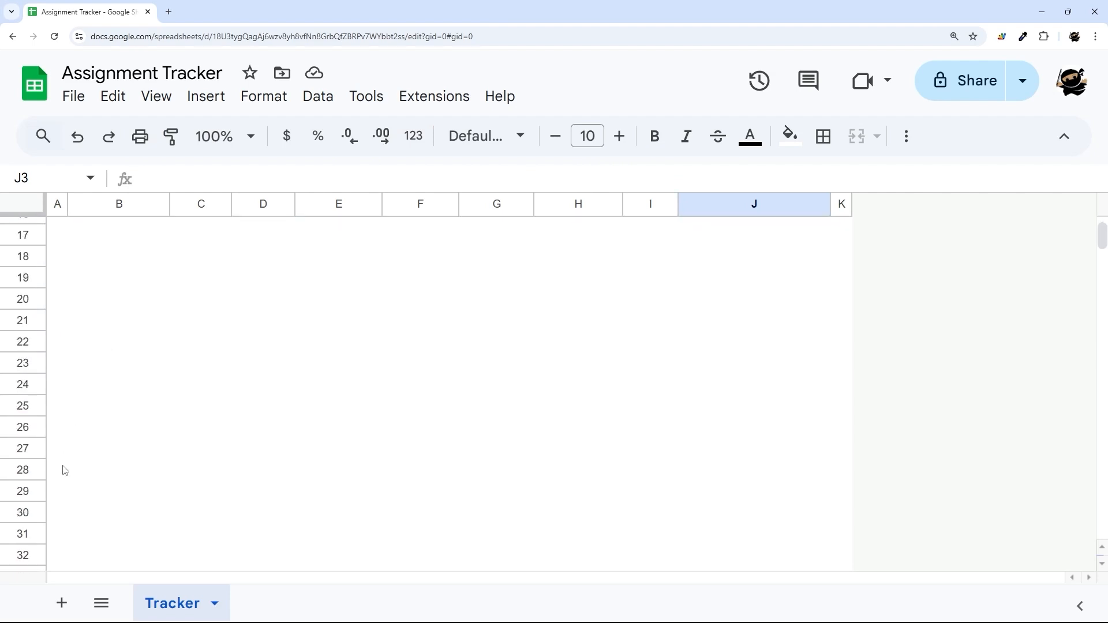
pyautogui.click(24, 440)
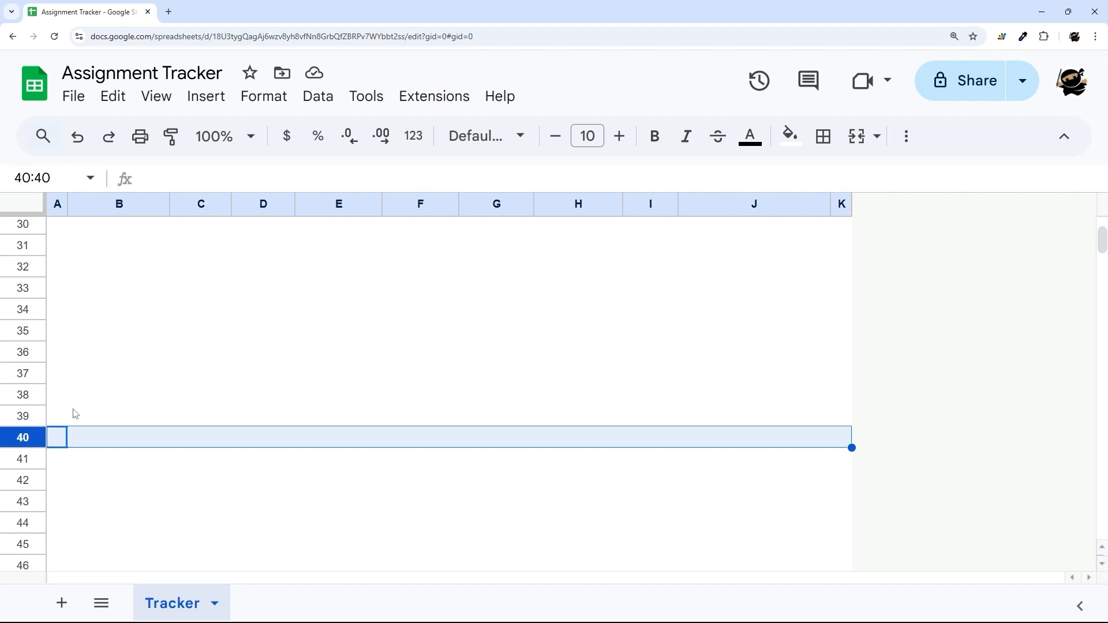
pyautogui.scroll(-20, 144, 376)
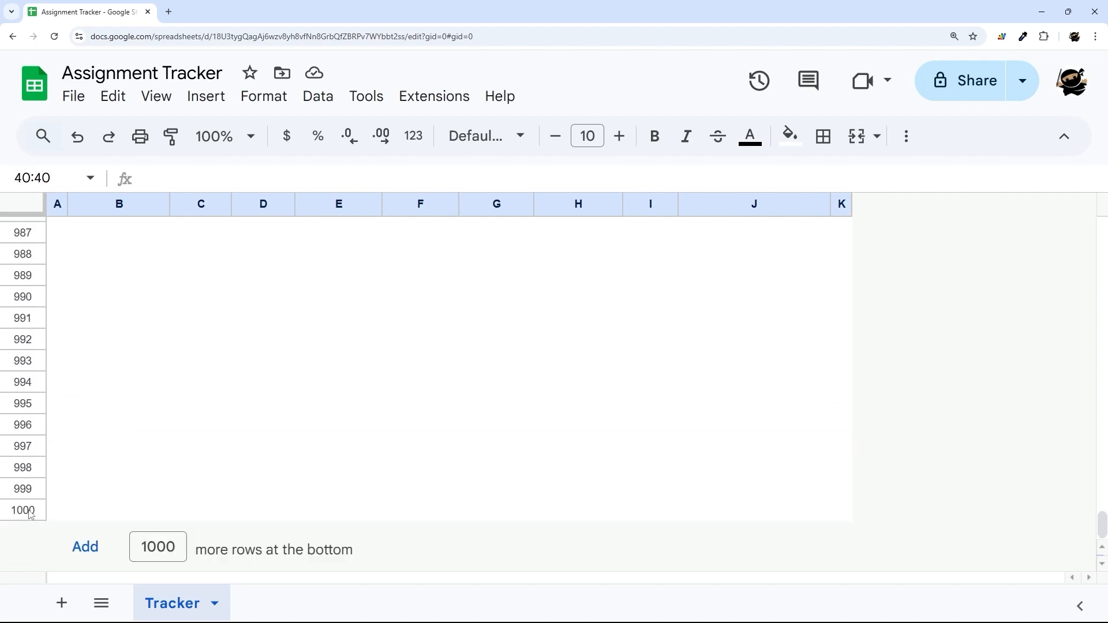
pyautogui.keyDown('shift'); pyautogui.click(32, 514); pyautogui.keyUp('shift')
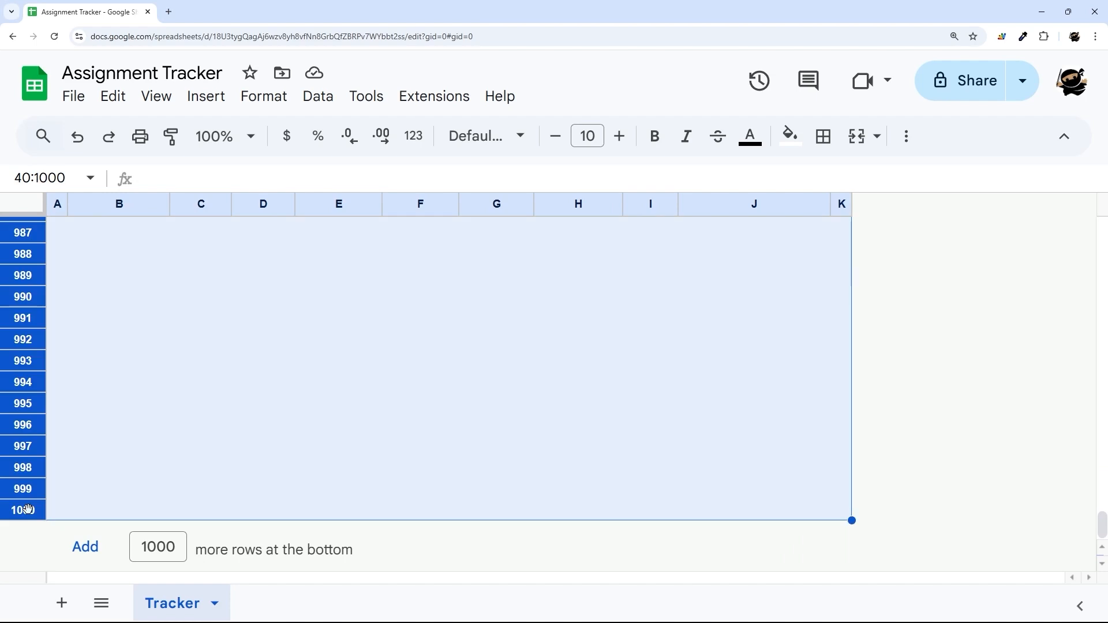
pyautogui.rightClick(31, 515)
pyautogui.click(138, 365)
# Apply alternating colors to the range B6:J38 with the header option turned off
pyautogui.scroll(8, 191, 385)
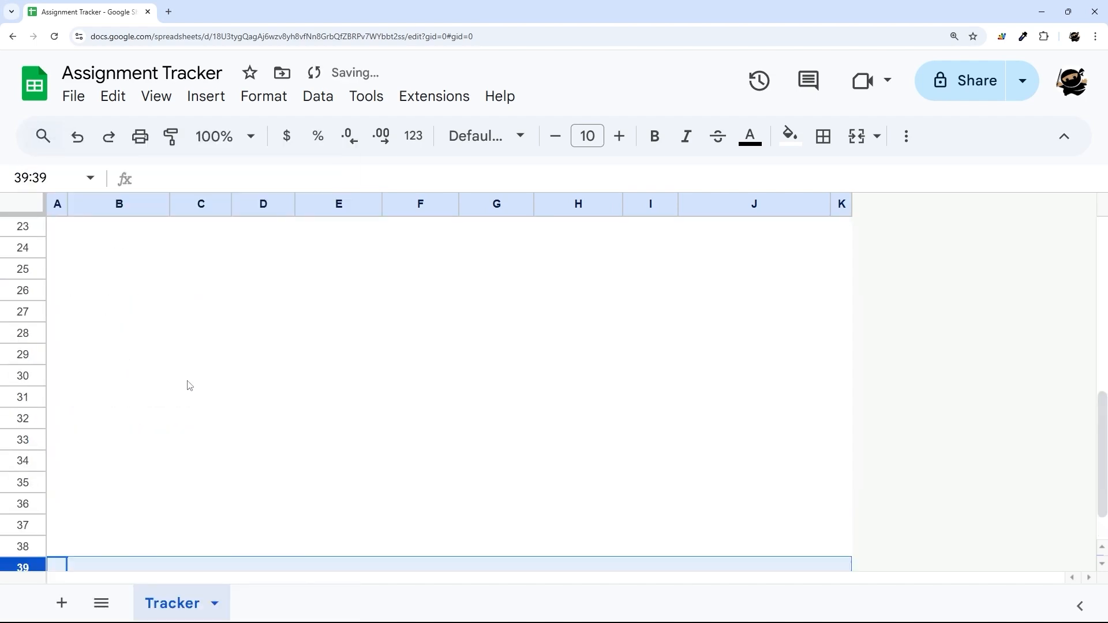
pyautogui.moveTo(141, 346); pyautogui.dragTo(796, 489)
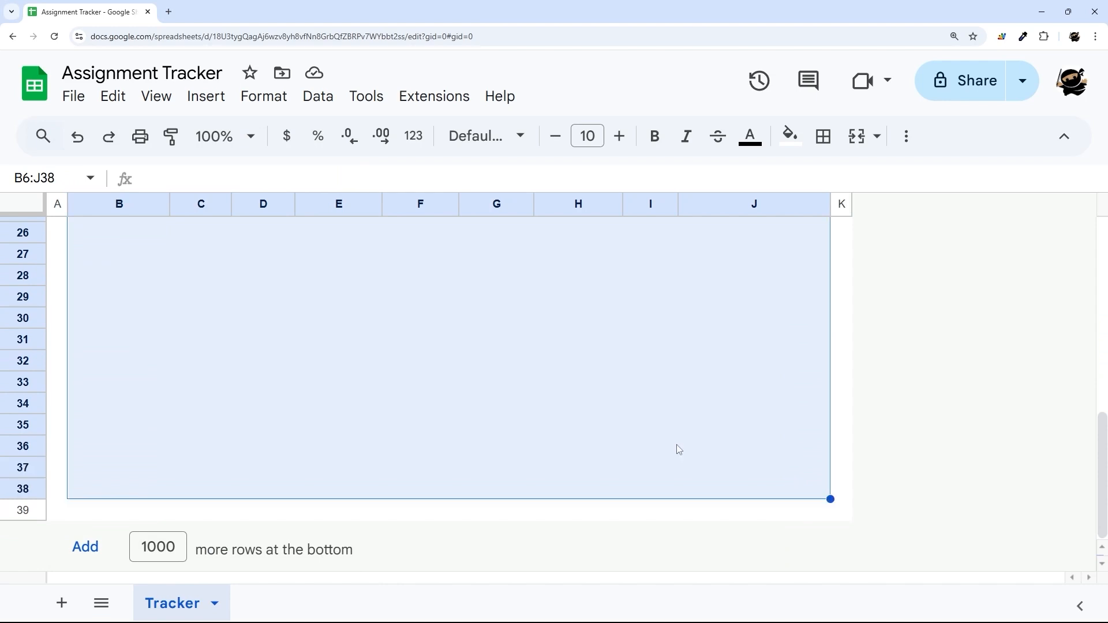
pyautogui.click(263, 96)
pyautogui.click(303, 505)
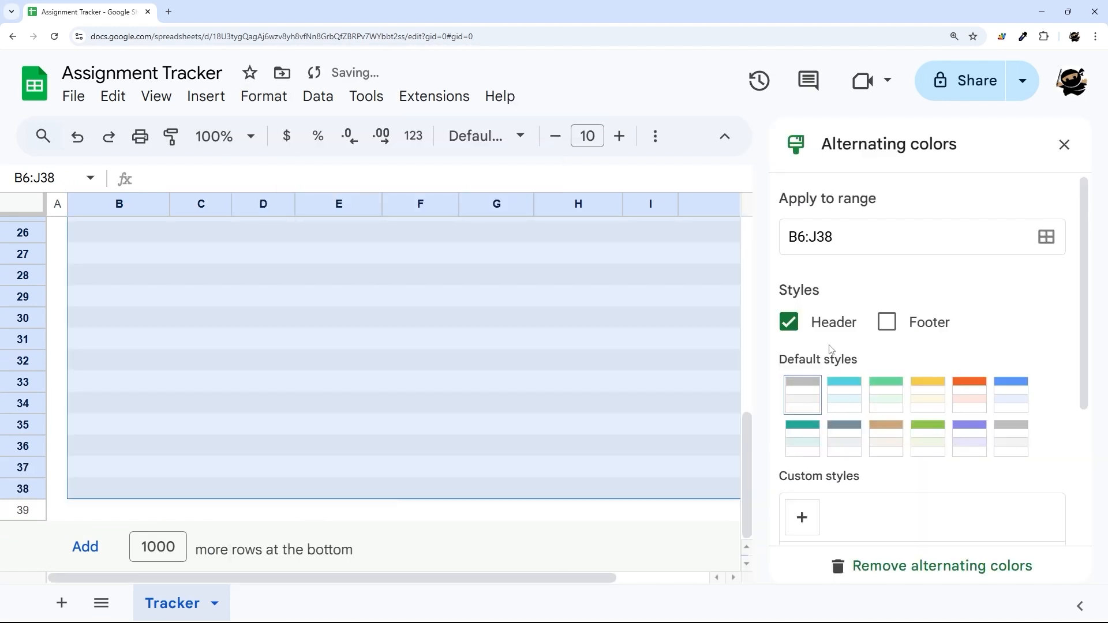
pyautogui.scroll(-1, 808, 375)
pyautogui.click(789, 264)
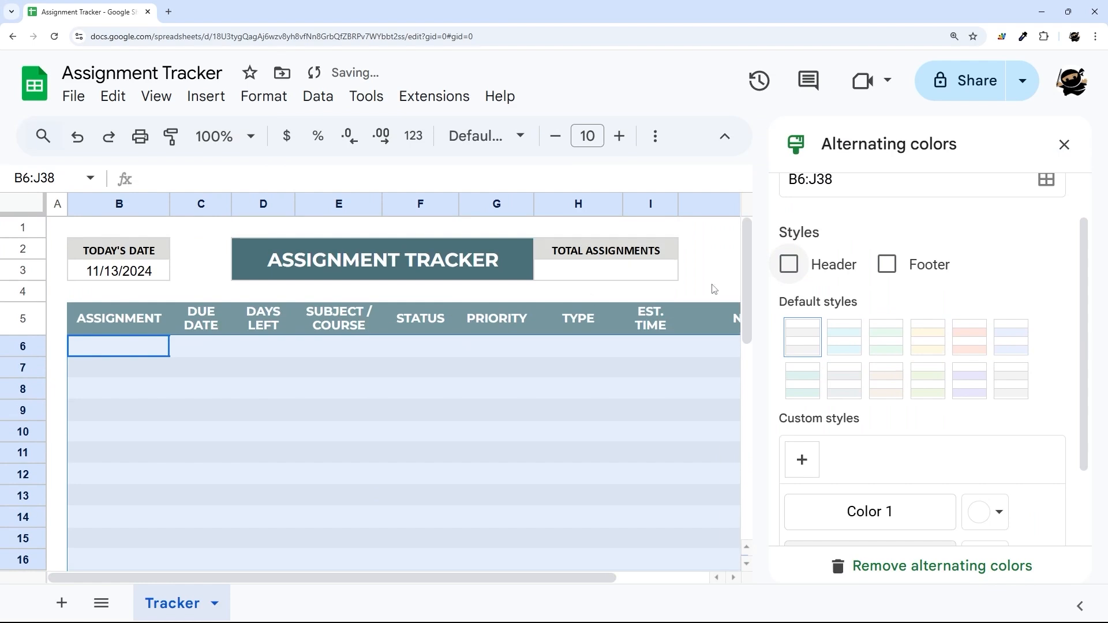
# Set Color 2 of the alternating rows to the custom light grey #DDDDDA and finish the alternating colors setup
pyautogui.scroll(-2, 903, 435)
pyautogui.click(988, 456)
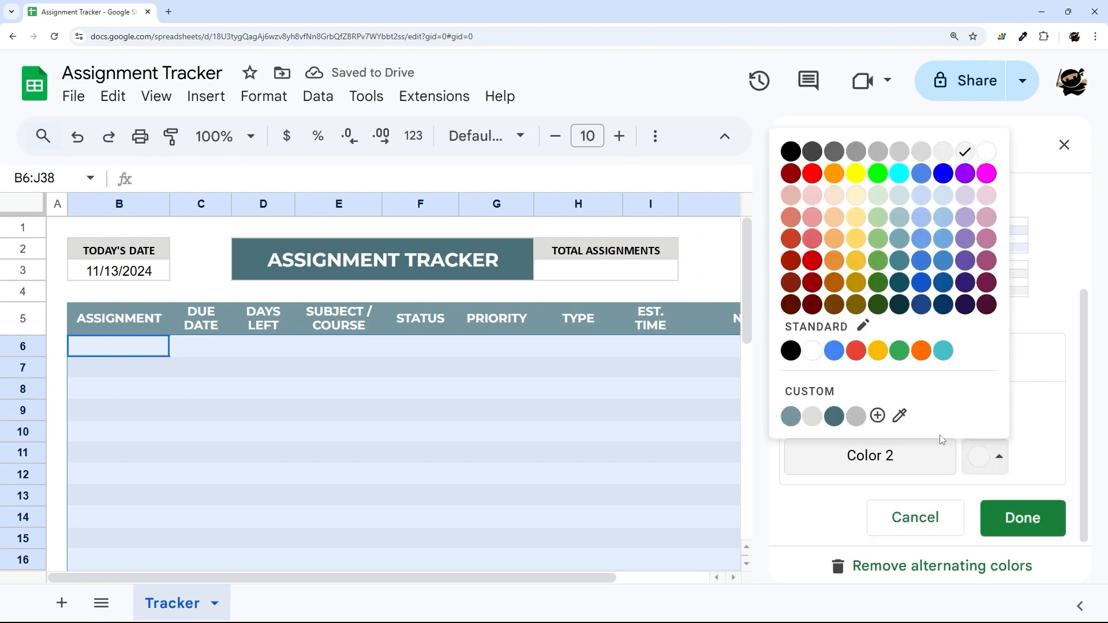
pyautogui.click(813, 416)
pyautogui.click(978, 461)
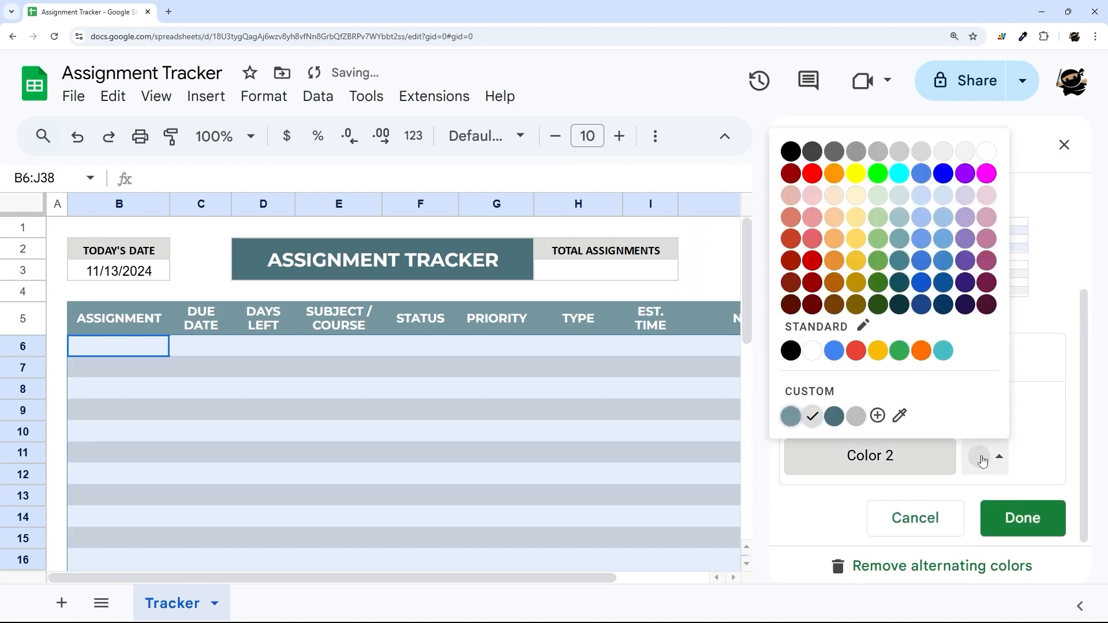
pyautogui.click(1022, 517)
pyautogui.click(916, 394)
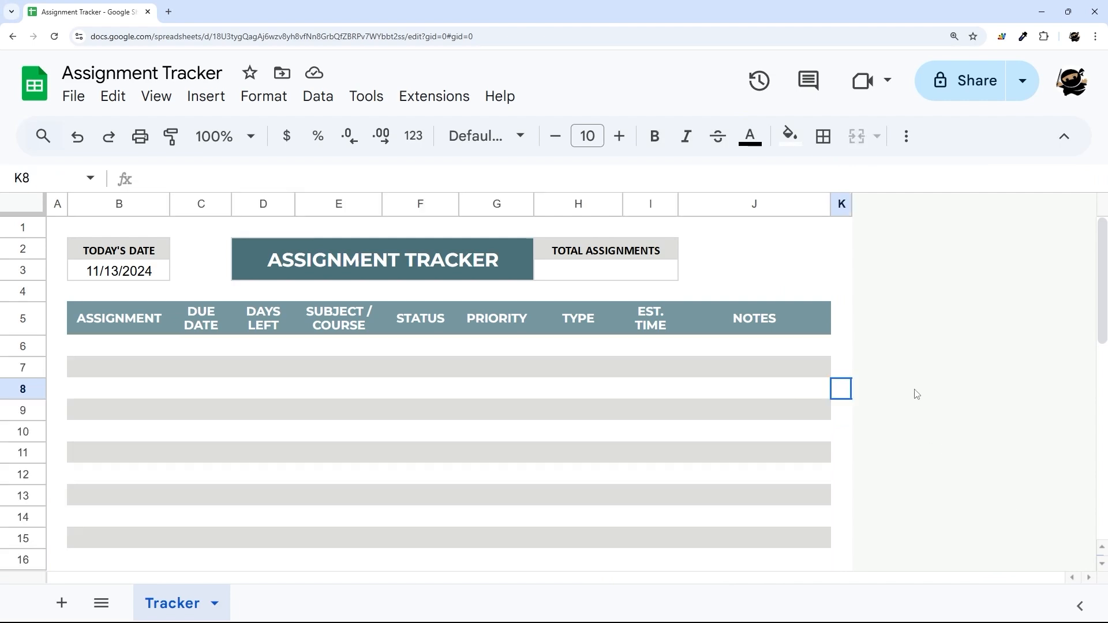
# Add light grey inner vertical borders to the table range B5:J38
pyautogui.click(145, 322)
pyautogui.scroll(-9, 577, 395)
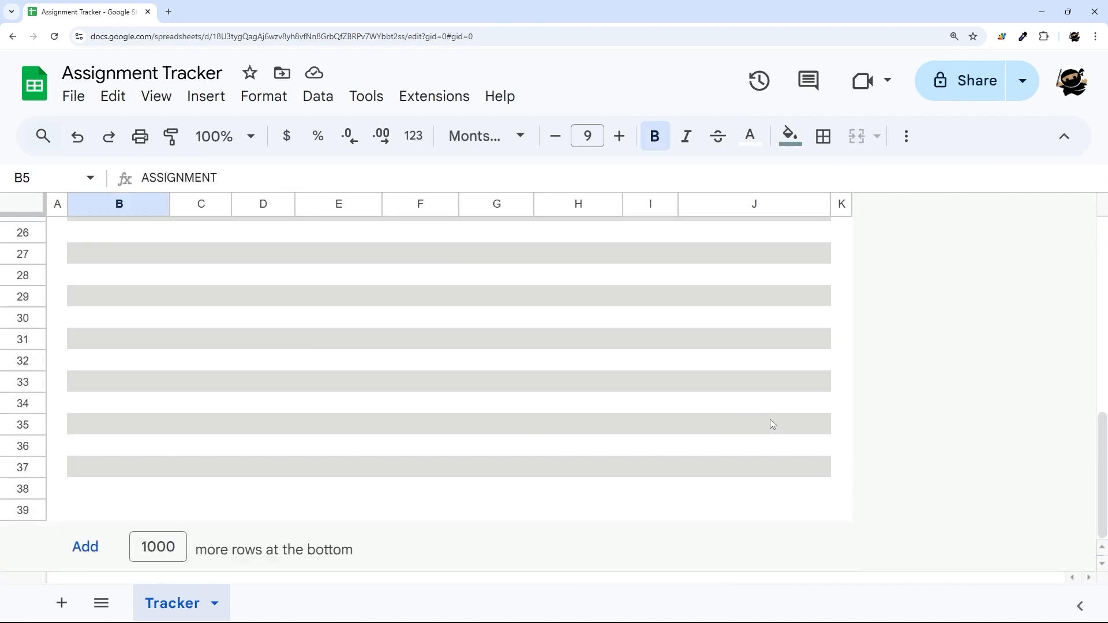
pyautogui.keyDown('shift'); pyautogui.click(809, 467); pyautogui.keyUp('shift')
pyautogui.keyDown('shift'); pyautogui.click(811, 491); pyautogui.keyUp('shift')
pyautogui.scroll(9, 746, 211)
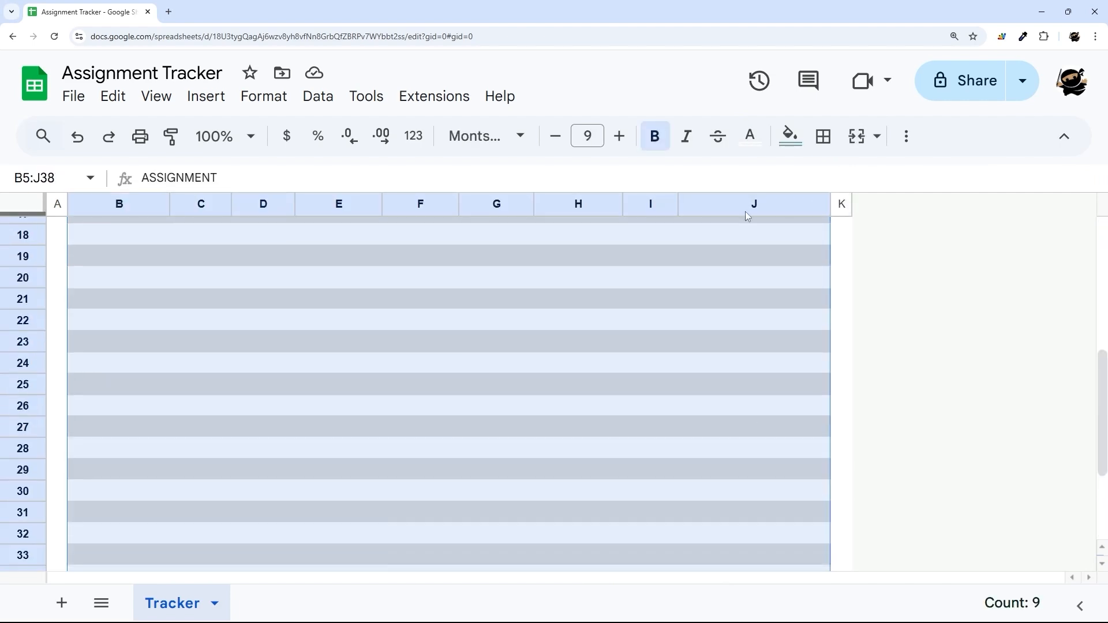
pyautogui.click(824, 136)
pyautogui.click(1008, 182)
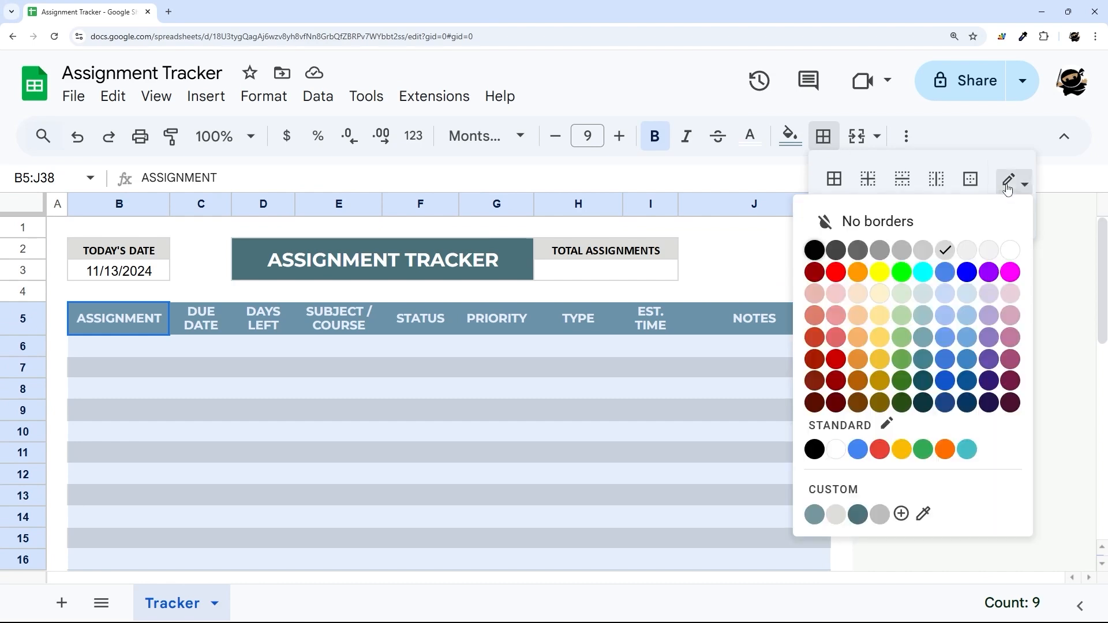
pyautogui.click(945, 250)
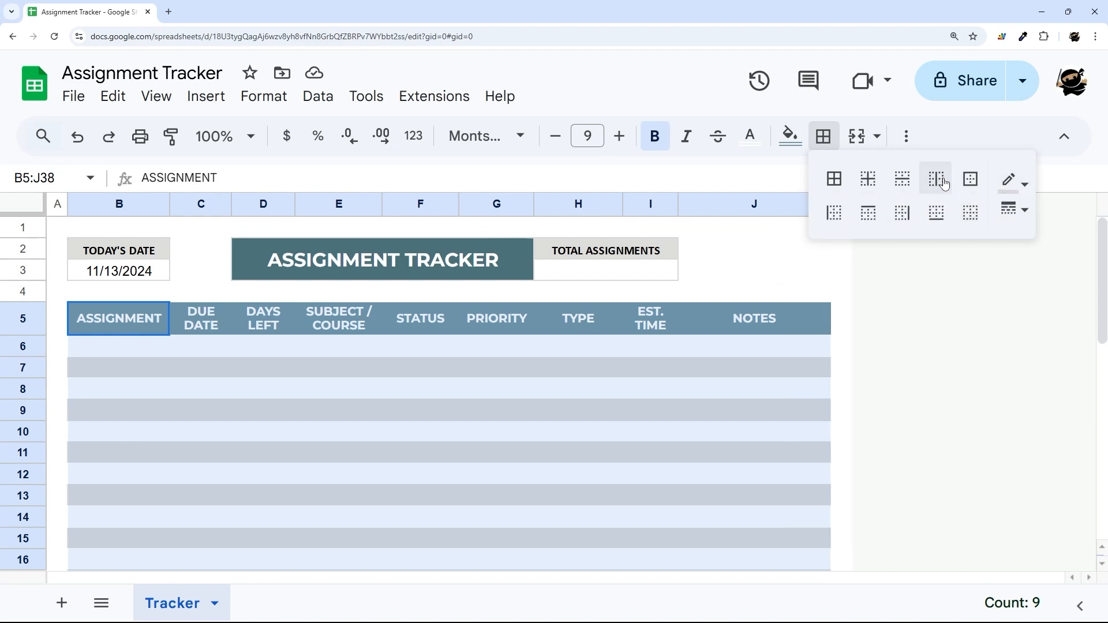
pyautogui.click(936, 179)
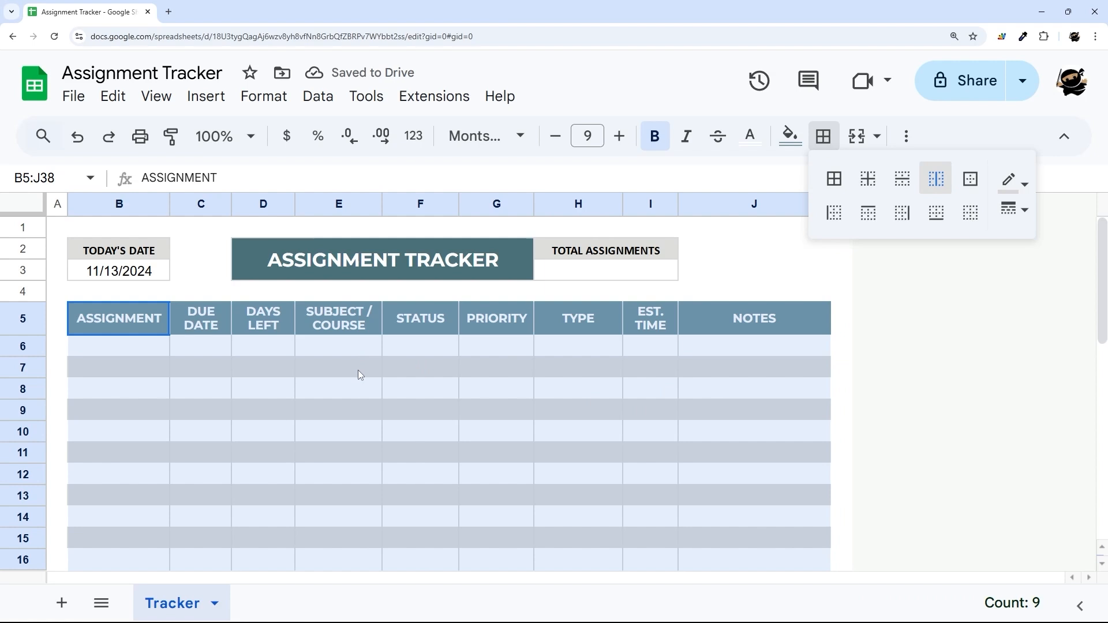
# Change the inner vertical borders of B5:J38 to the next lighter grey
pyautogui.click(1012, 181)
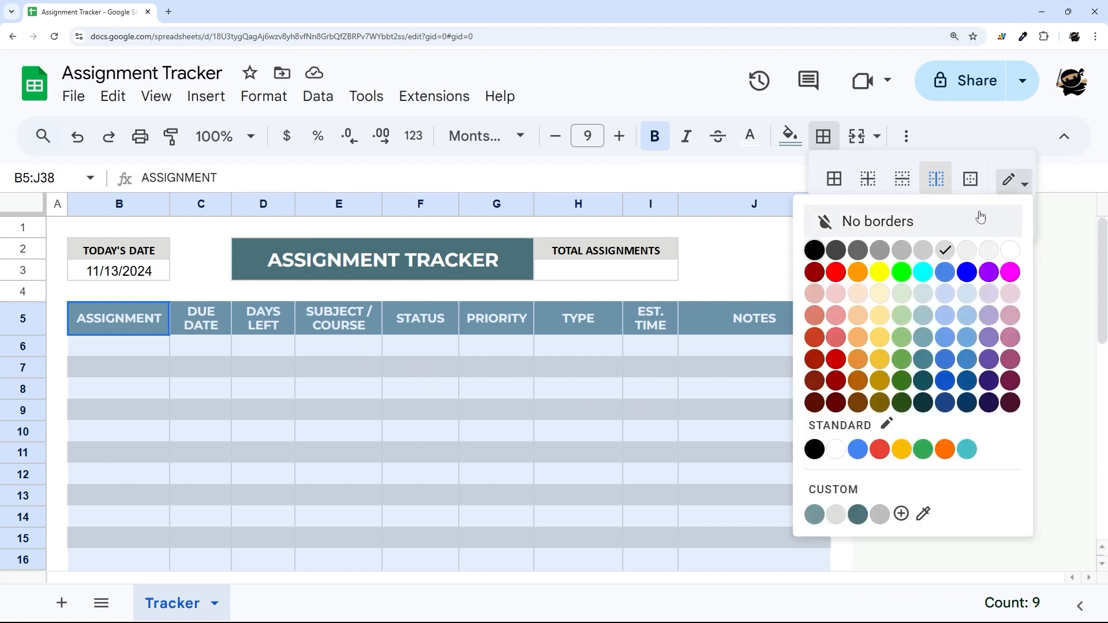
pyautogui.click(966, 250)
pyautogui.click(898, 329)
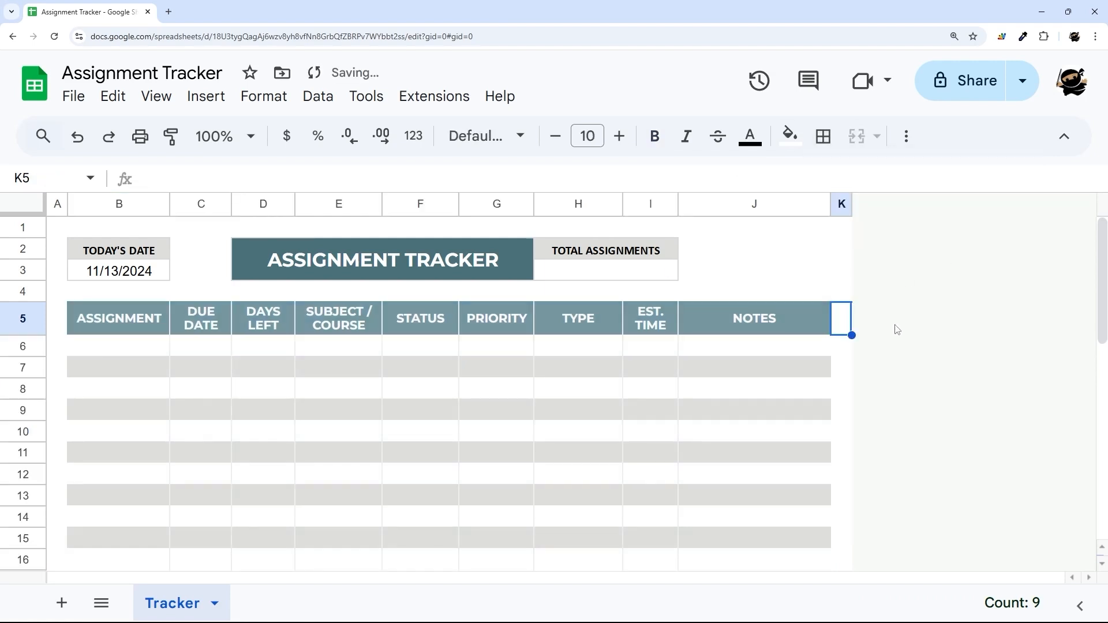
# Create a filter on the assignment table range B5:J38
pyautogui.click(168, 326)
pyautogui.scroll(-10, 648, 360)
pyautogui.keyDown('shift'); pyautogui.click(783, 497); pyautogui.keyUp('shift')
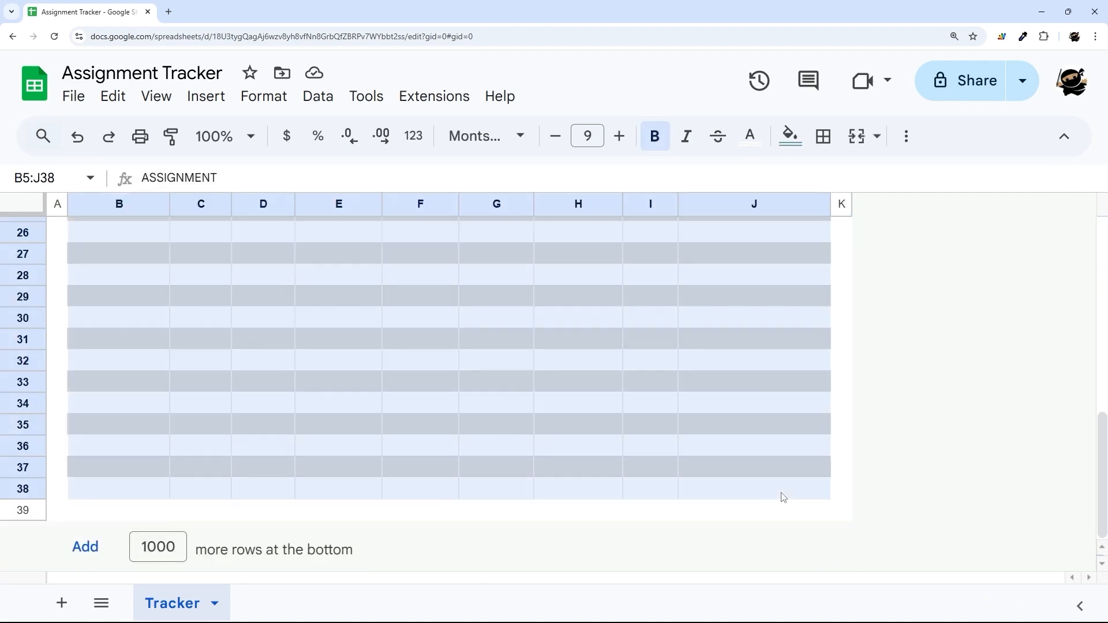
pyautogui.scroll(8, 618, 389)
pyautogui.click(904, 143)
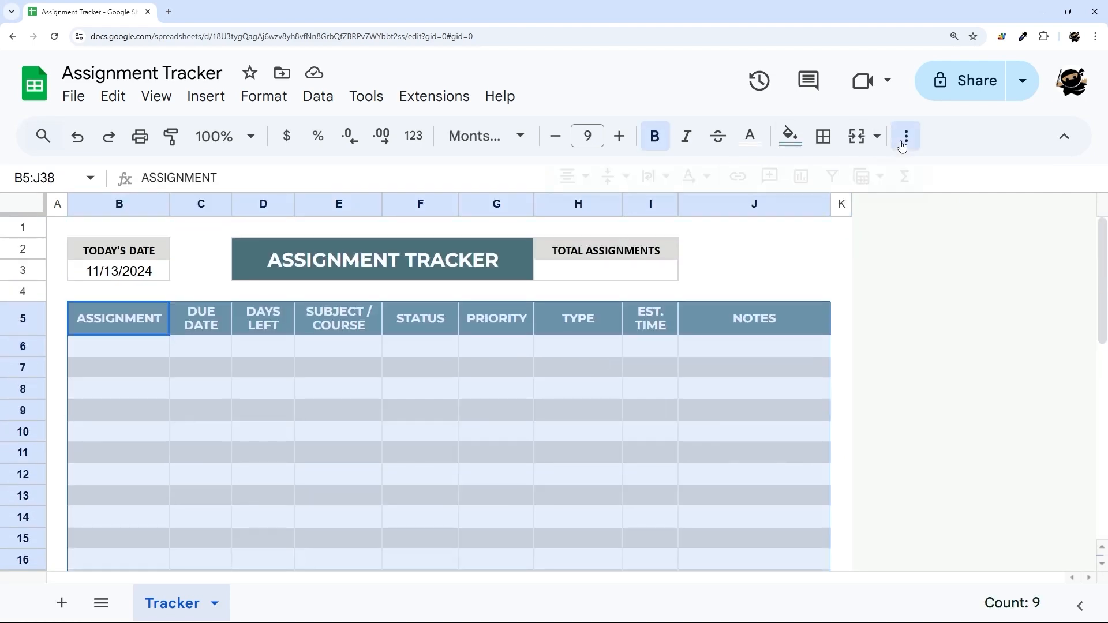
pyautogui.click(832, 176)
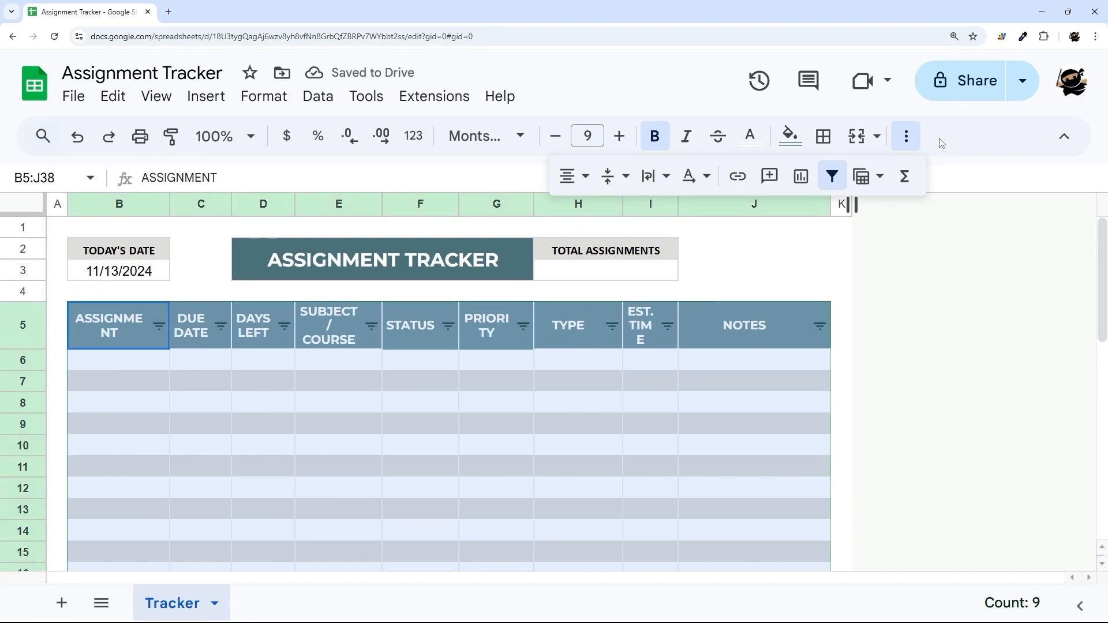
pyautogui.click(906, 137)
# Widen the Est. Time and Assignment columns so each header word fits on one line beside its filter icon
pyautogui.click(651, 305)
pyautogui.moveTo(678, 204); pyautogui.dragTo(692, 203)
pyautogui.moveTo(170, 204); pyautogui.dragTo(182, 204)
# View the sort and filter options of the Due Date column and close them
pyautogui.click(232, 326)
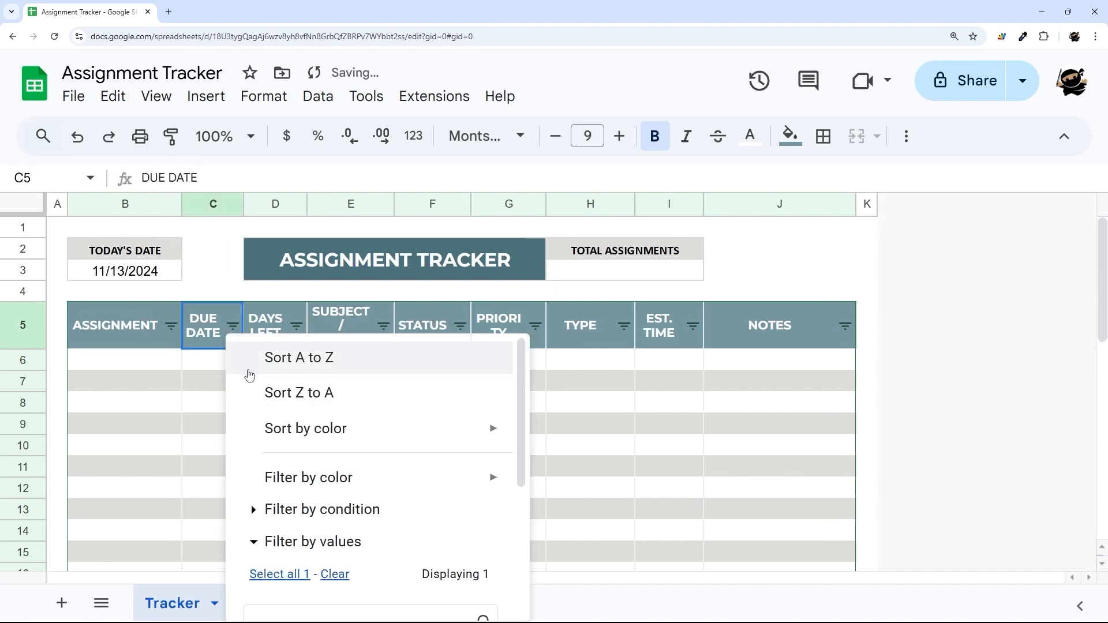
pyautogui.click(296, 326)
pyautogui.click(475, 361)
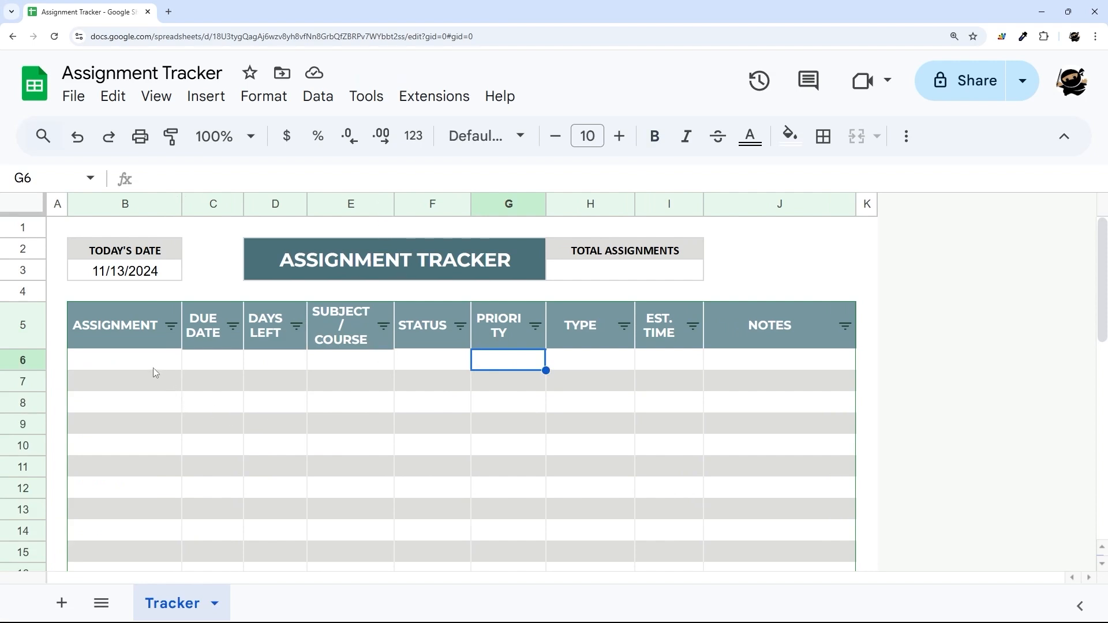
# Add a bottom border to the table's header row B5:J5
pyautogui.moveTo(167, 346); pyautogui.dragTo(781, 346)
pyautogui.click(823, 136)
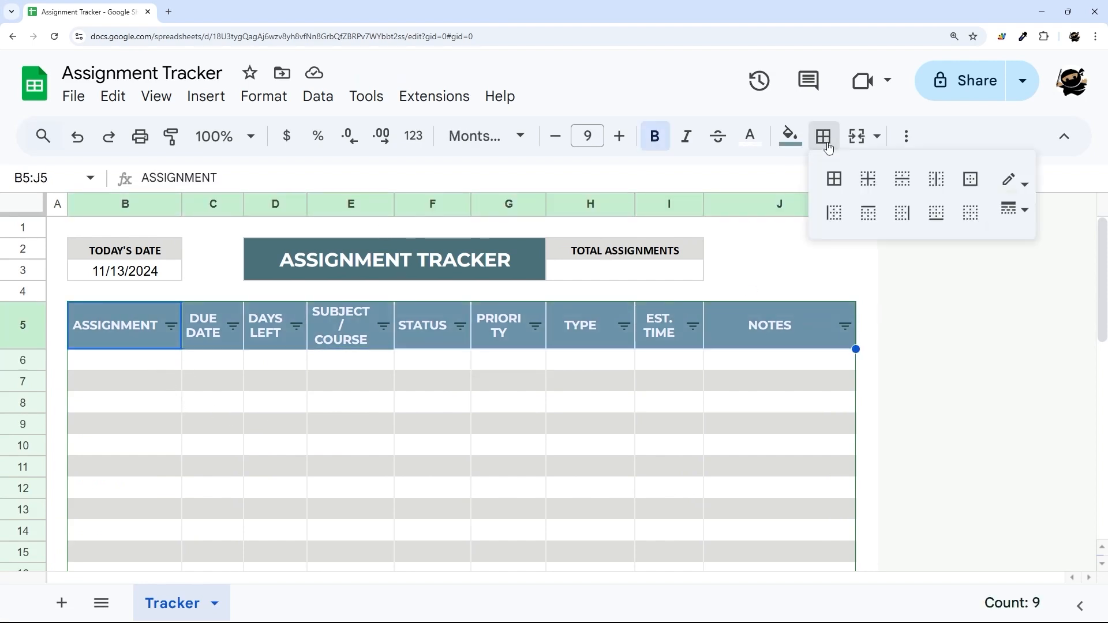
pyautogui.click(936, 213)
pyautogui.click(525, 407)
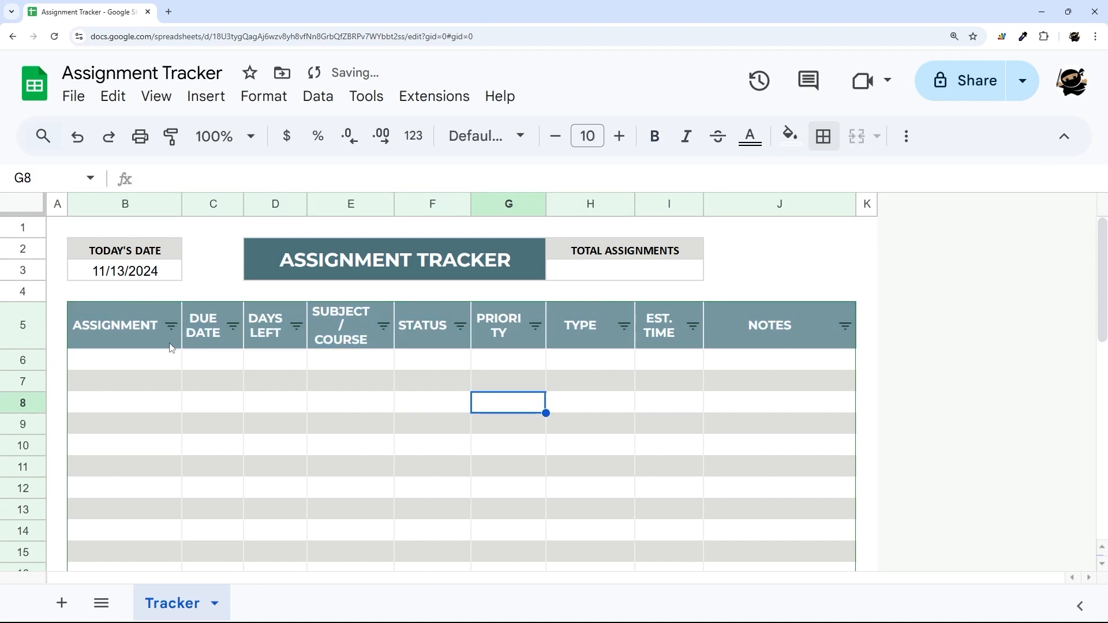
pyautogui.click(143, 345)
pyautogui.moveTo(144, 345); pyautogui.dragTo(769, 350)
pyautogui.click(431, 382)
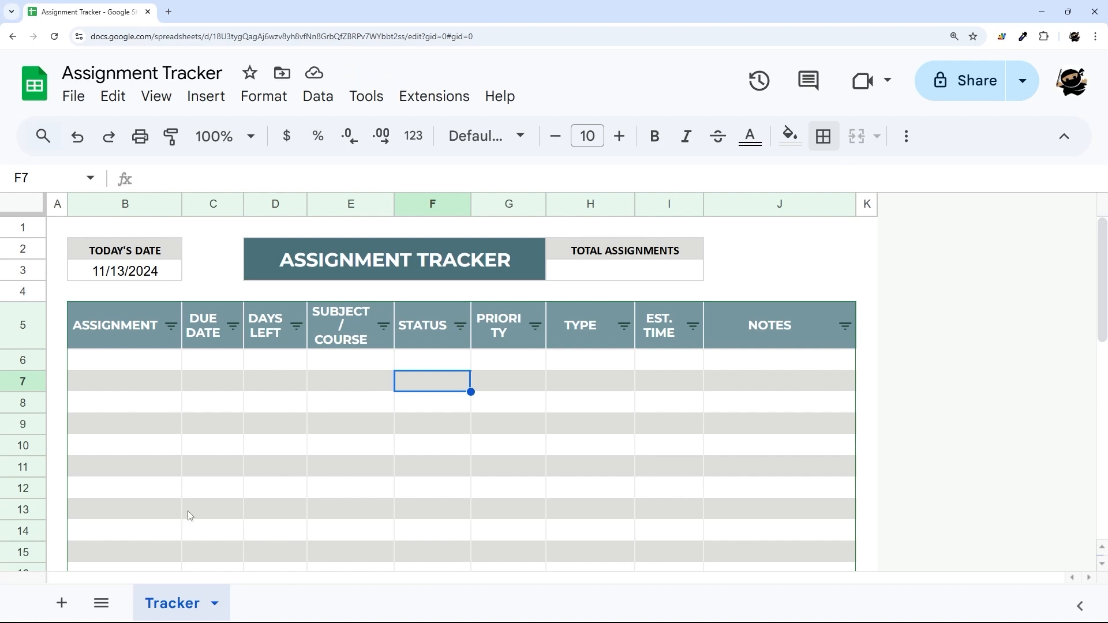
pyautogui.moveTo(353, 369); pyautogui.dragTo(358, 462)
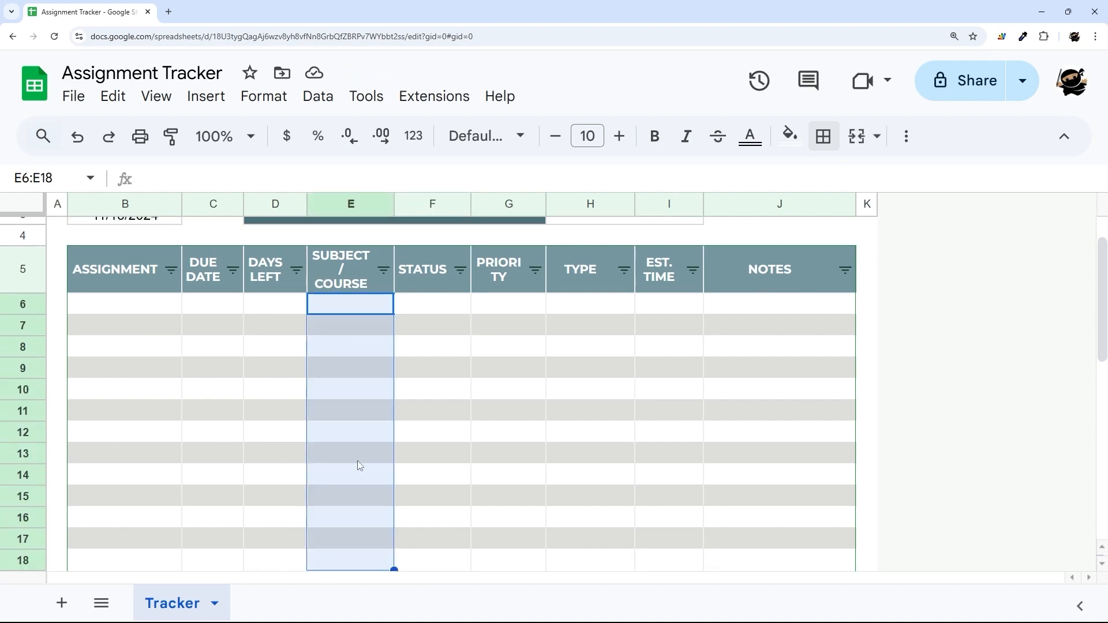
pyautogui.scroll(2, 358, 462)
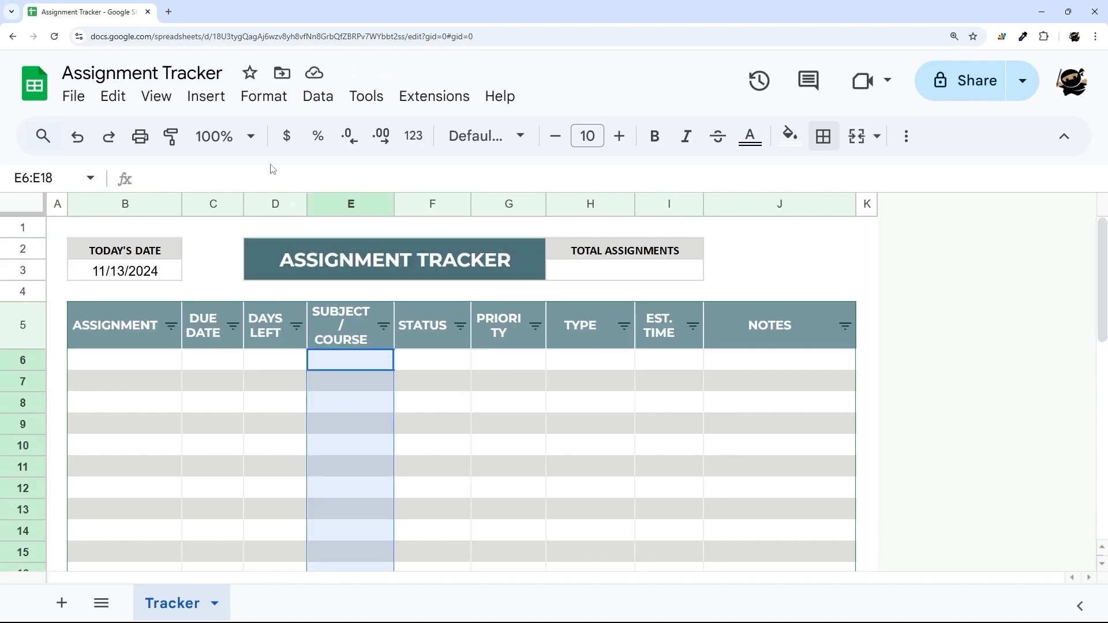
pyautogui.rightClick(341, 355)
pyautogui.scroll(-4, 363, 527)
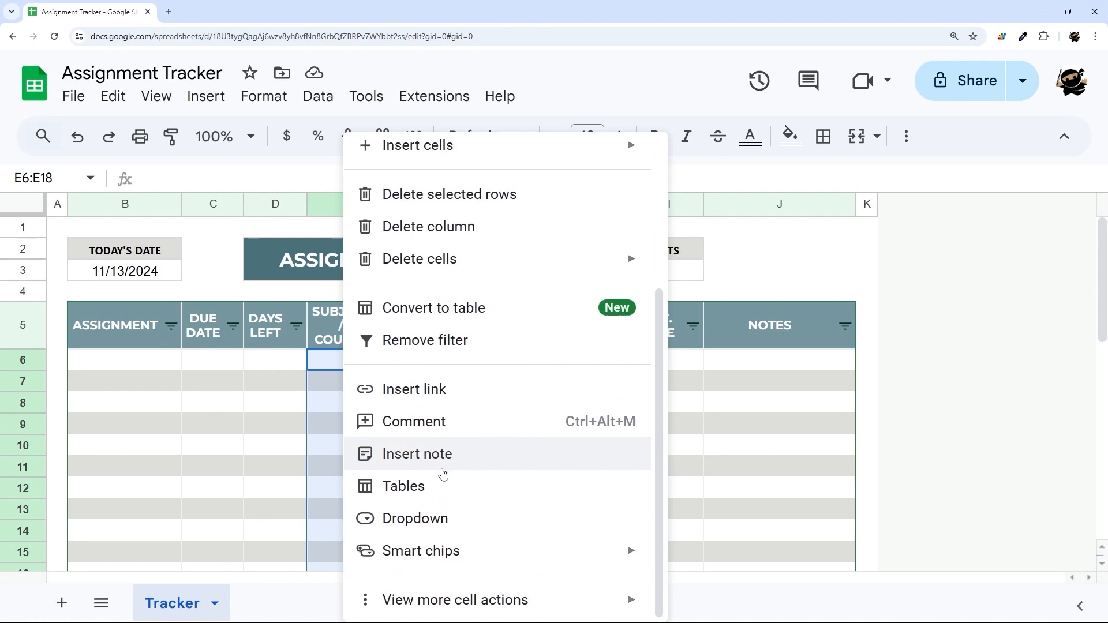
pyautogui.click(427, 515)
pyautogui.click(883, 548)
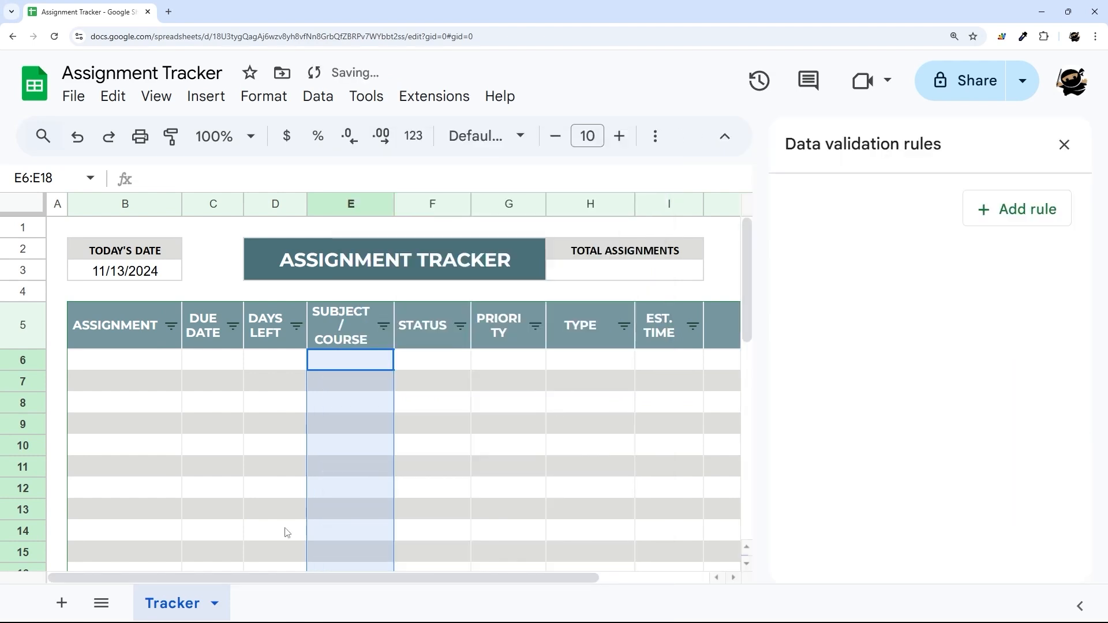
# Add a new sheet and rename it Dropdowns
pyautogui.click(62, 603)
pyautogui.rightClick(267, 603)
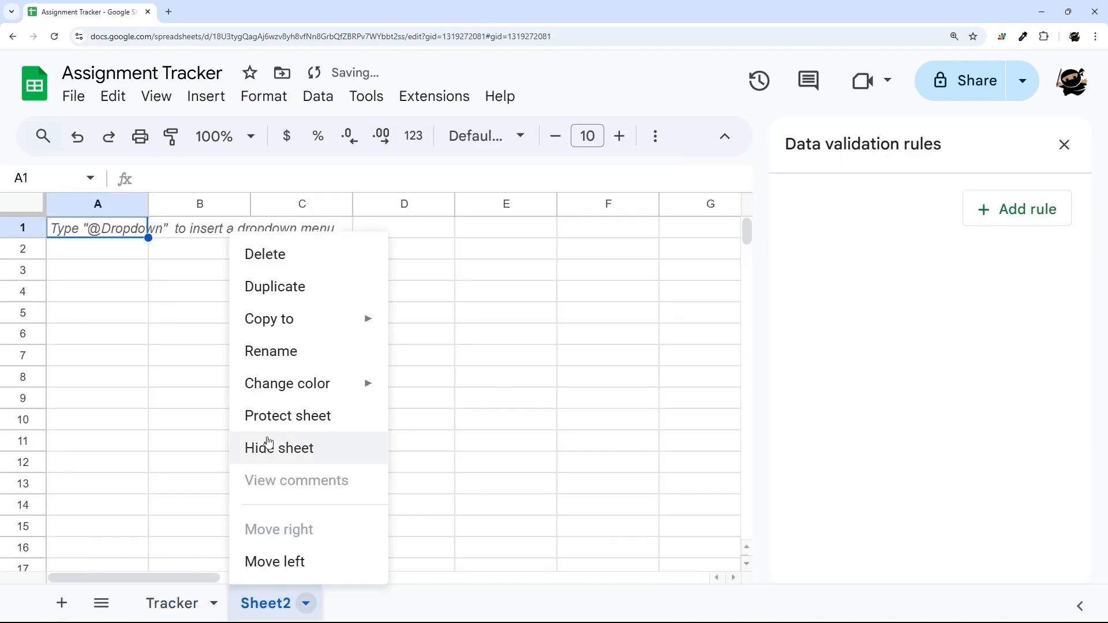
pyautogui.click(273, 363)
pyautogui.write('ropd')
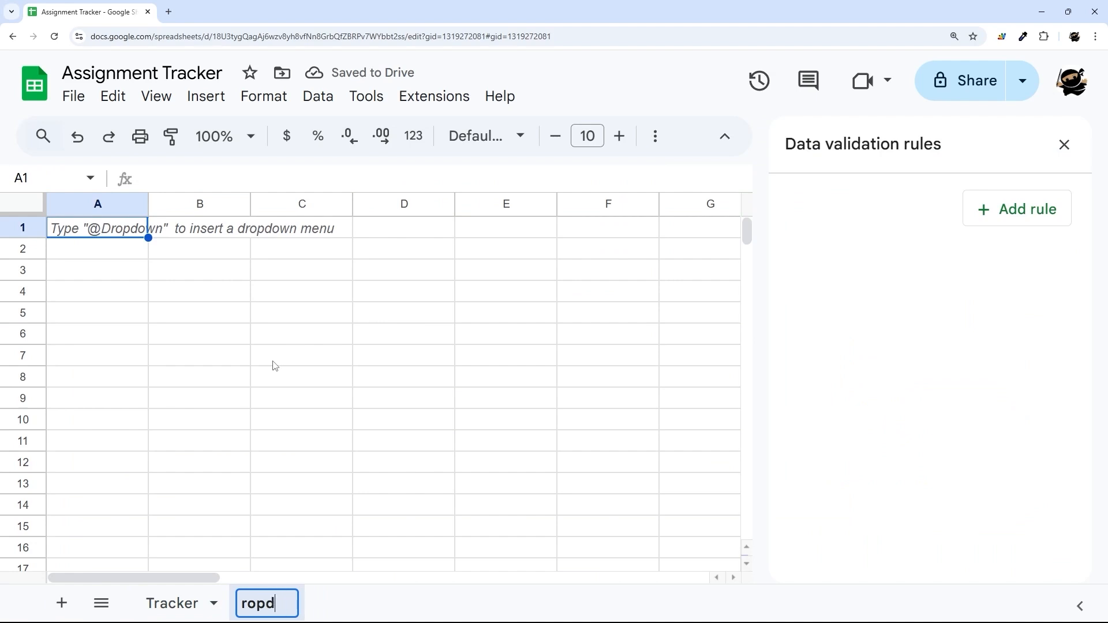
pyautogui.press('BackSpace')
pyautogui.press('BackSpace')
pyautogui.press('BackSpace')
pyautogui.press('BackSpace')
pyautogui.write('Dropdowns')
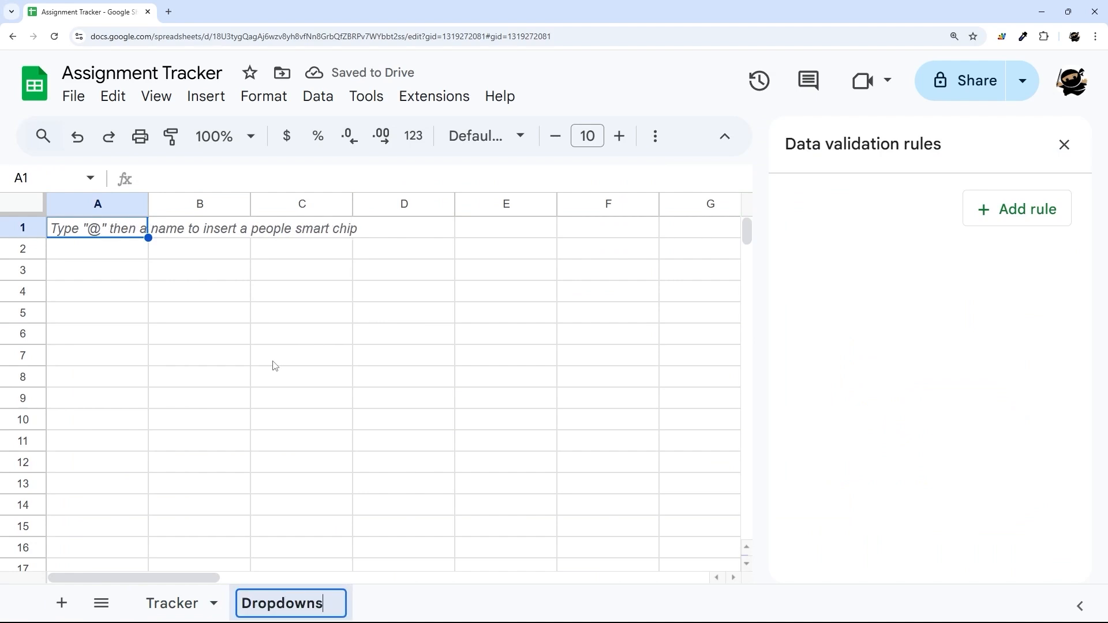
pyautogui.press('Return')
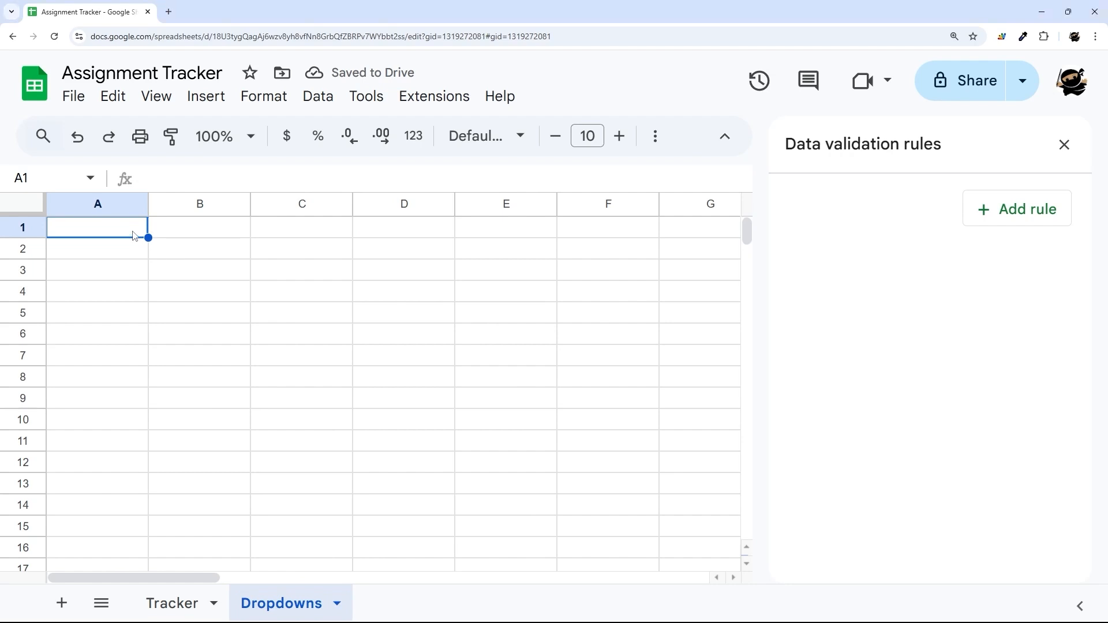
# Enter the headings Subject / Course, Status, Priority and Type in cells A1 to D1 of the Dropdowns sheet
pyautogui.write('Subject')
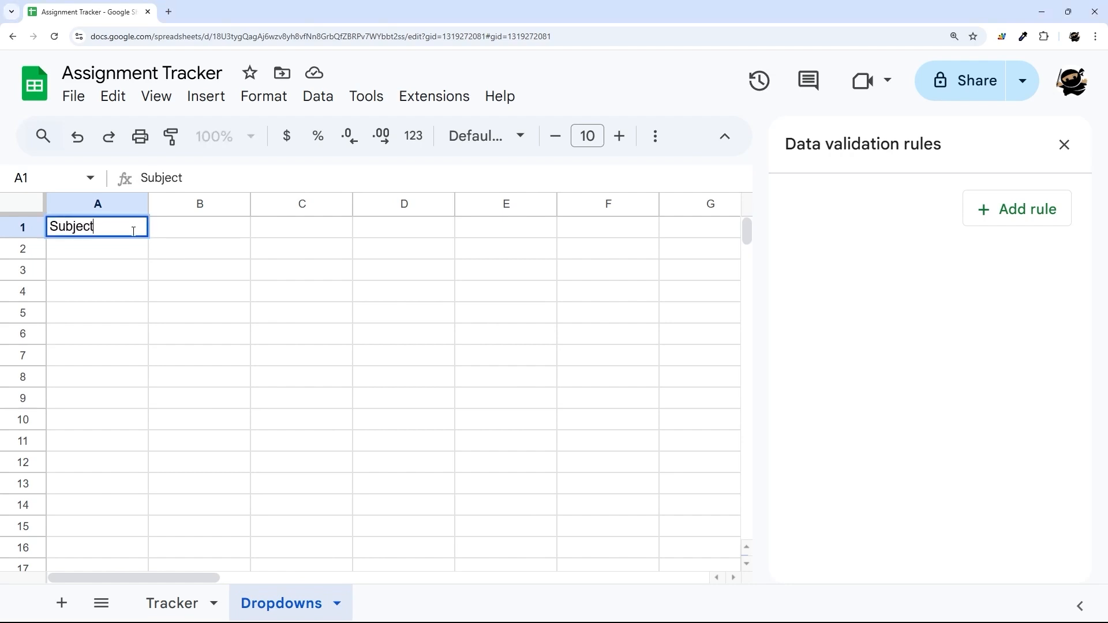
pyautogui.write(' / Course')
pyautogui.press('Tab')
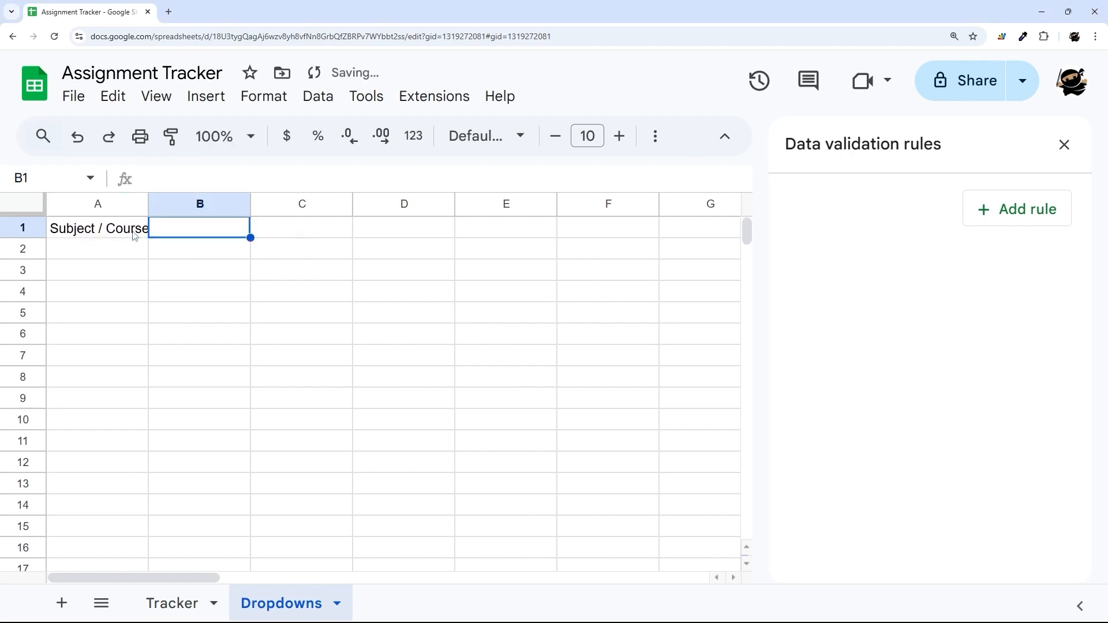
pyautogui.write('Status')
pyautogui.press('Tab')
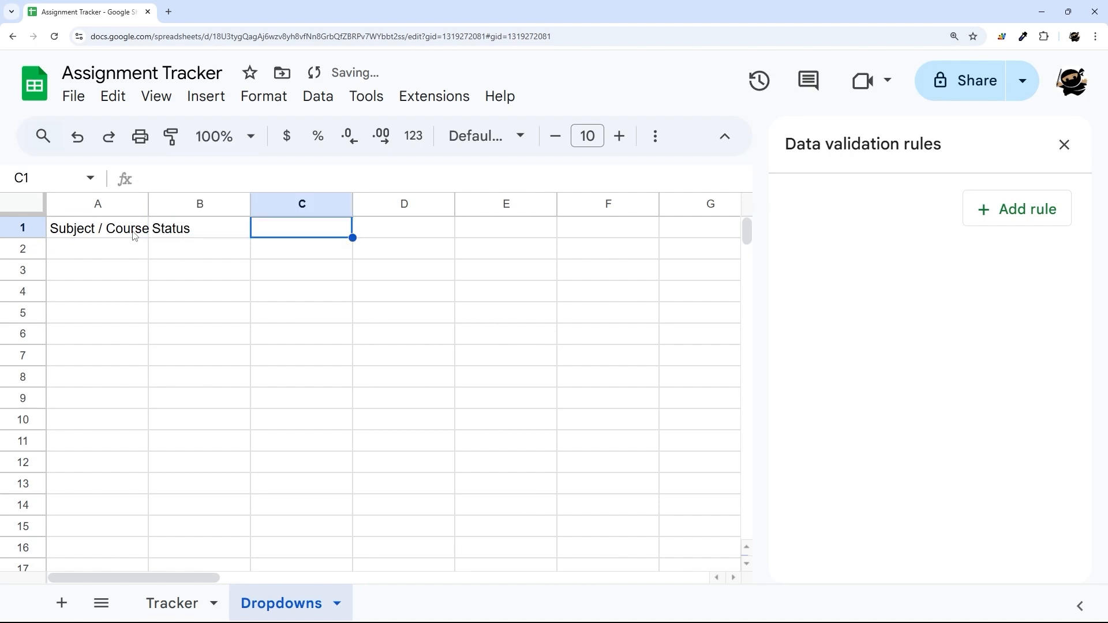
pyautogui.write('Priorit')
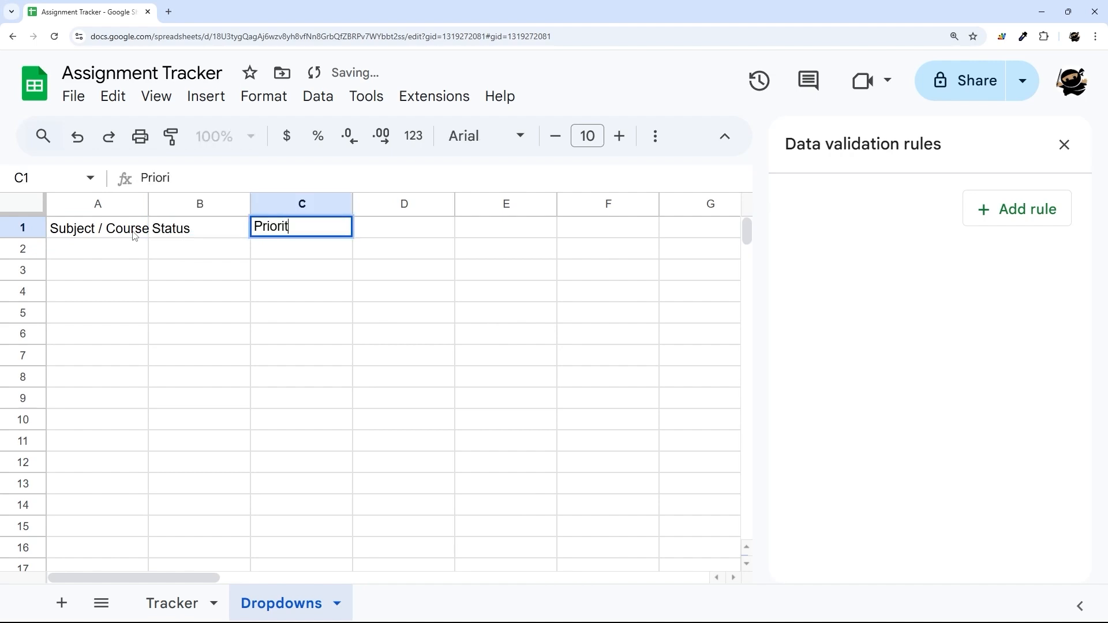
pyautogui.write('y')
pyautogui.press('Tab')
pyautogui.write('Type')
pyautogui.press('Return')
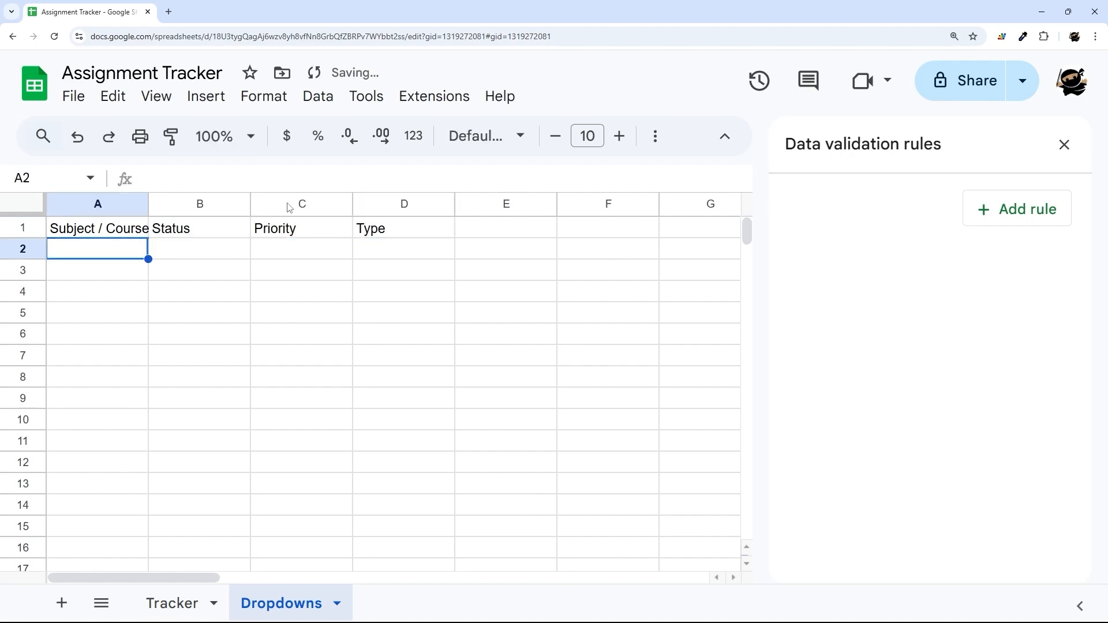
# Close the data validation rules and delete the unused columns E to Z from the Dropdowns sheet
pyautogui.click(1063, 144)
pyautogui.click(506, 204)
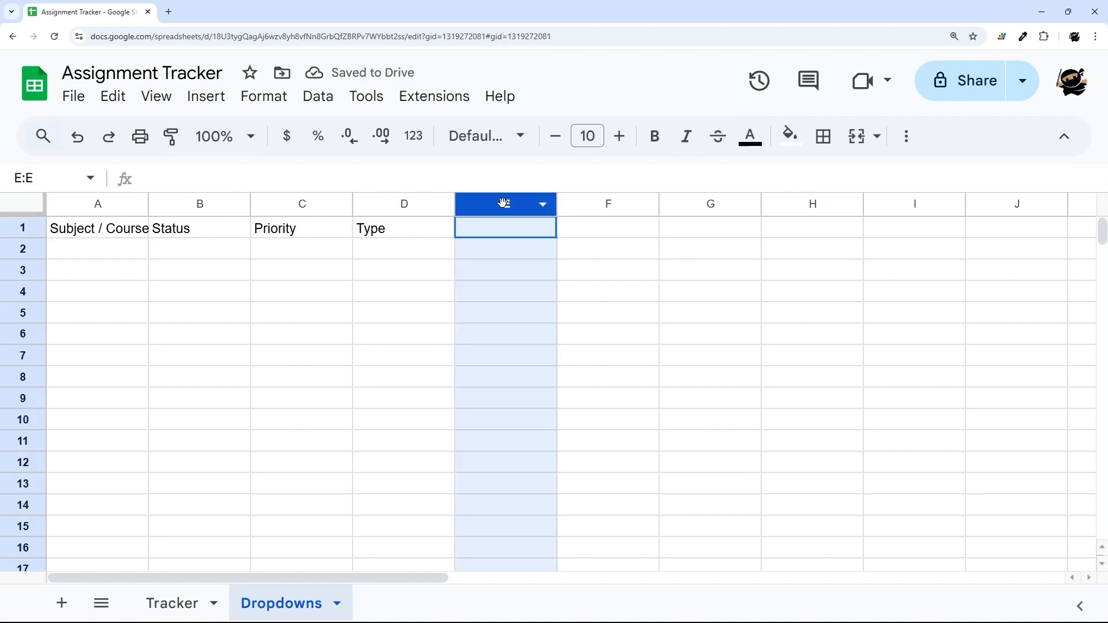
pyautogui.moveTo(353, 579); pyautogui.dragTo(970, 579)
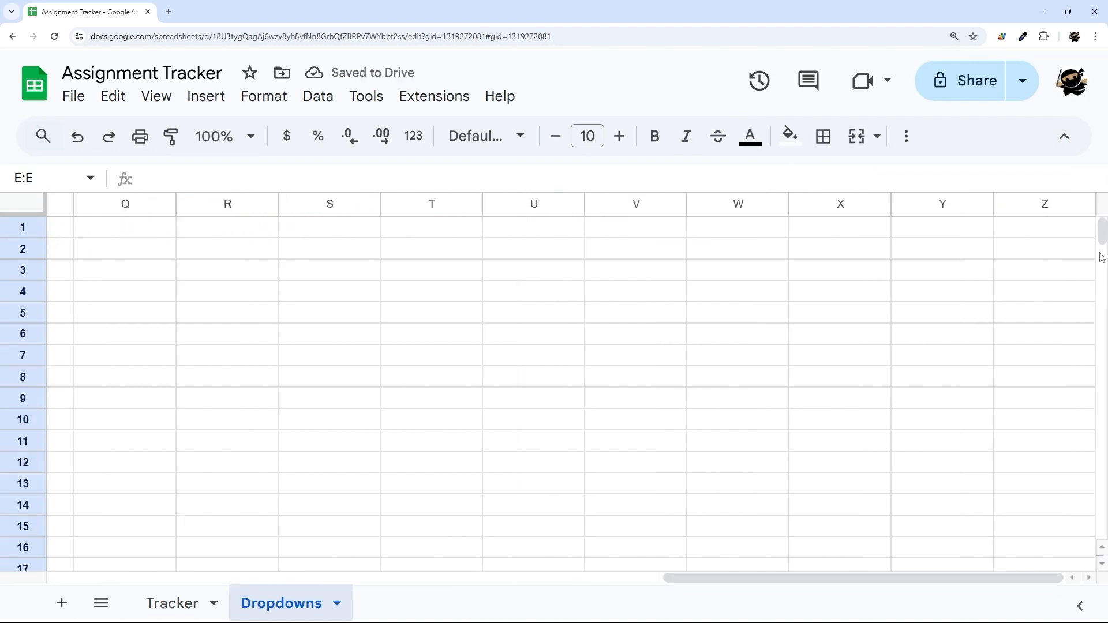
pyautogui.keyDown('shift'); pyautogui.click(1032, 204); pyautogui.keyUp('shift')
pyautogui.rightClick(1033, 205)
pyautogui.click(1060, 364)
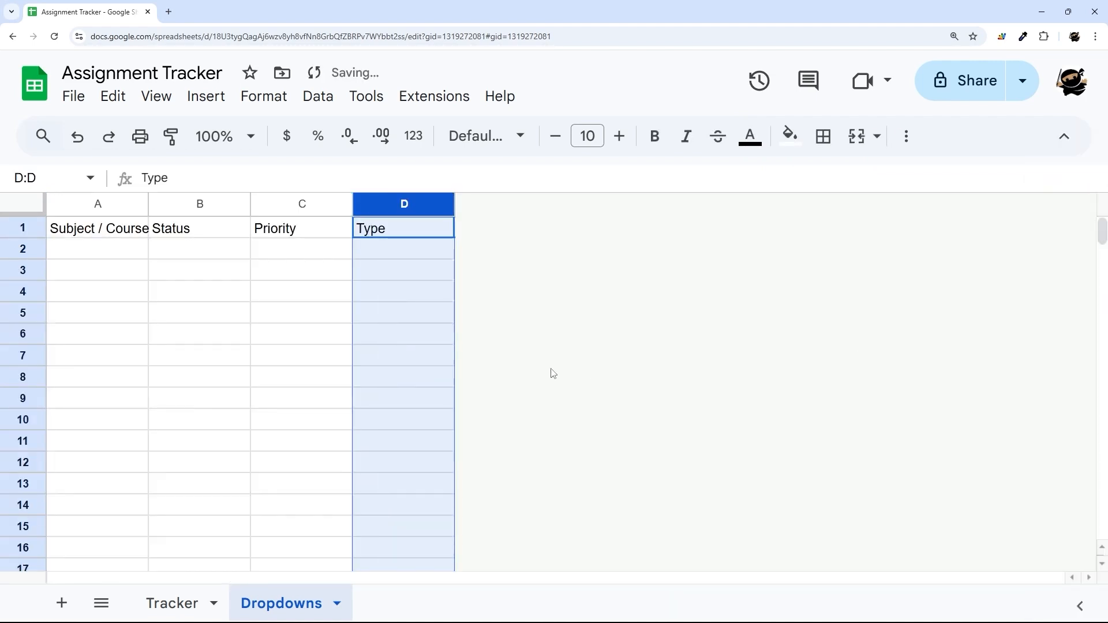
# Delete rows 14 to 1000 from the Dropdowns sheet
pyautogui.click(30, 505)
pyautogui.scroll(-20, 129, 413)
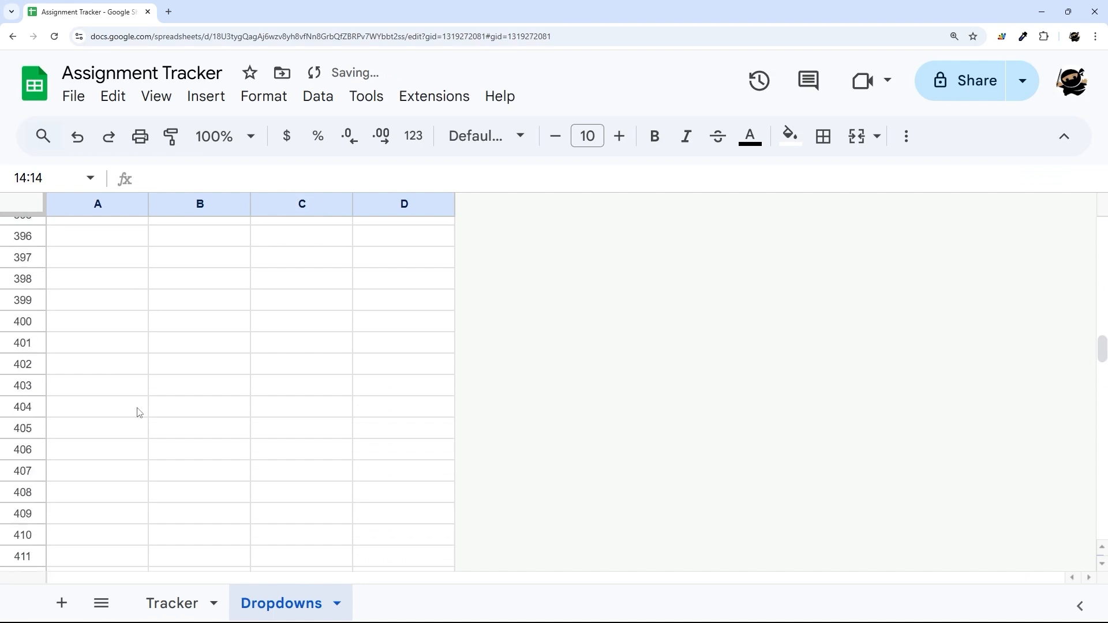
pyautogui.scroll(-15, 84, 472)
pyautogui.keyDown('shift'); pyautogui.click(25, 504); pyautogui.keyUp('shift')
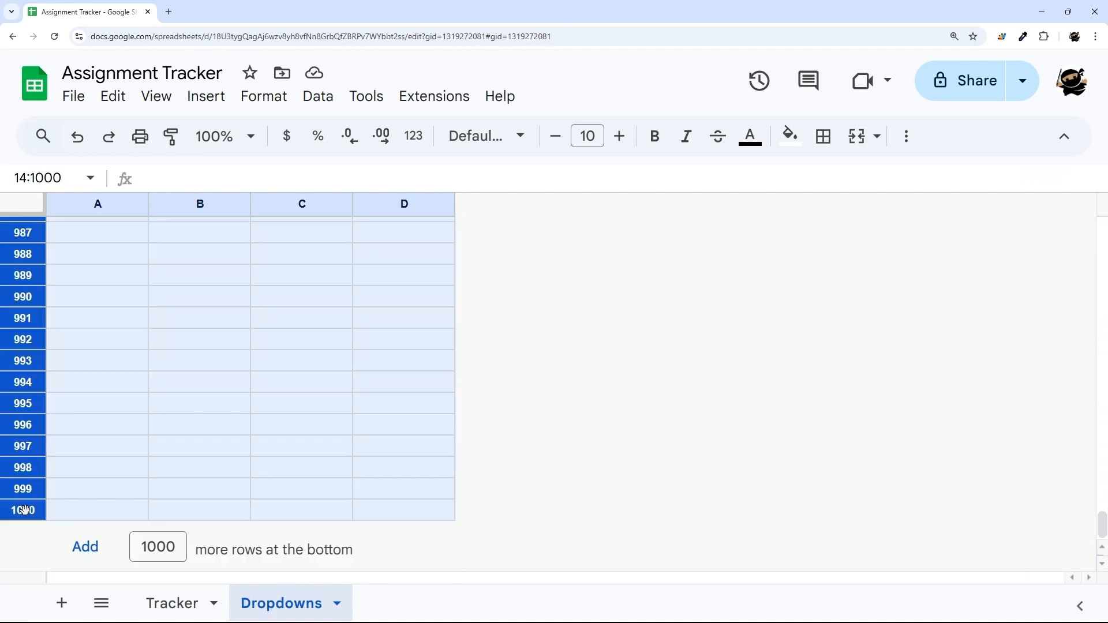
pyautogui.rightClick(25, 504)
pyautogui.click(115, 363)
# Fill the header cells A1:D1 with the custom muted teal used for the tracker table's header
pyautogui.moveTo(120, 233); pyautogui.dragTo(404, 228)
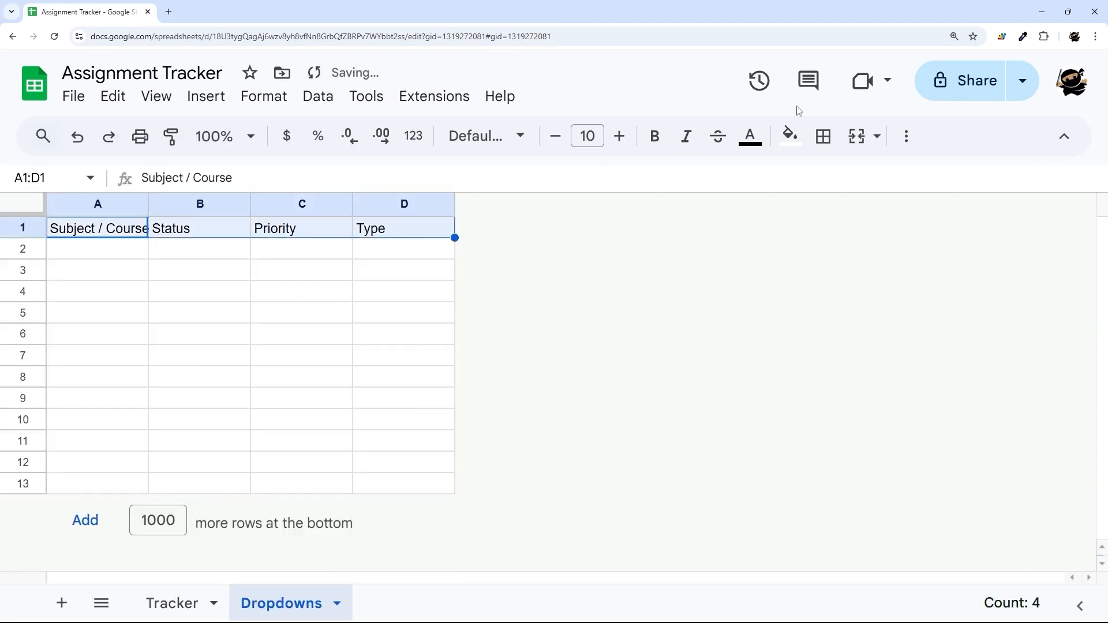
pyautogui.click(789, 137)
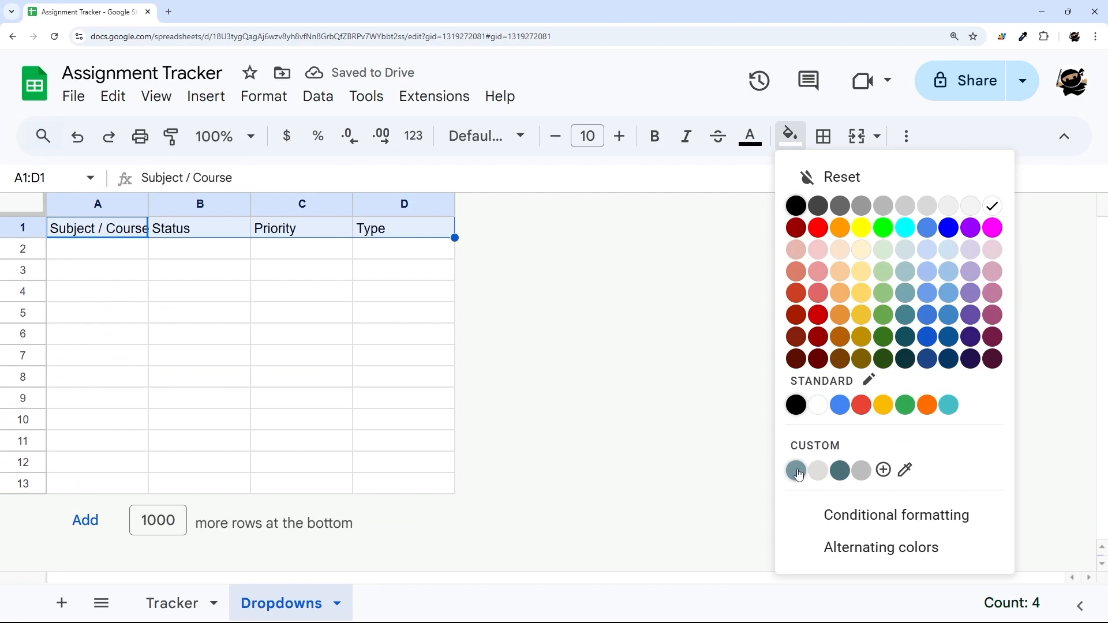
pyautogui.click(840, 471)
# Wrap the text in header cells A1:D1 and center it horizontally
pyautogui.click(905, 136)
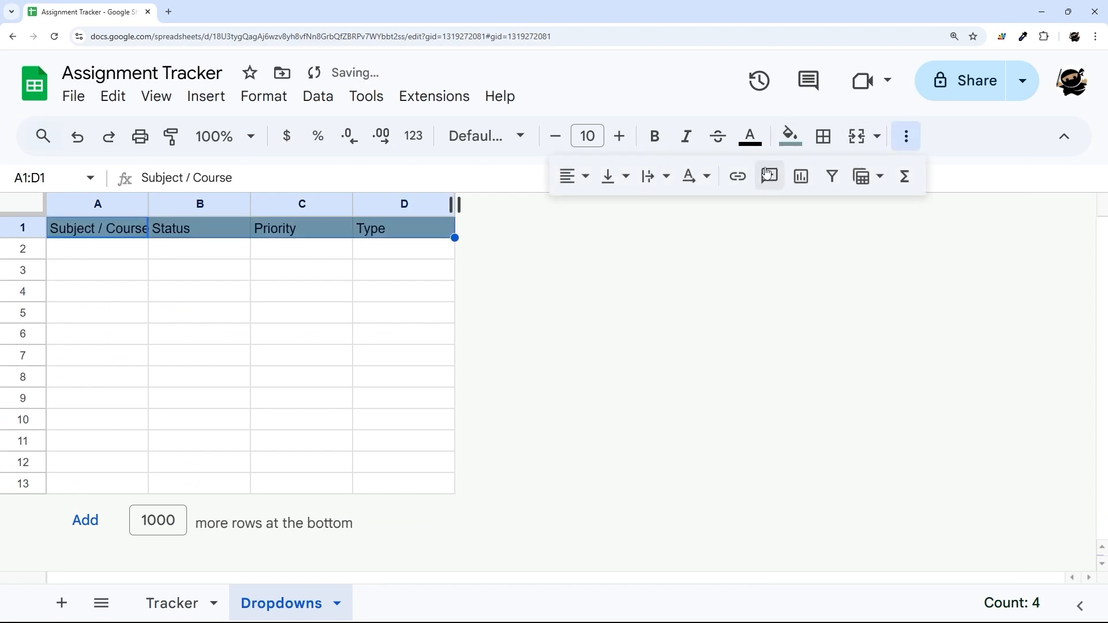
pyautogui.click(652, 176)
pyautogui.click(686, 213)
pyautogui.click(575, 176)
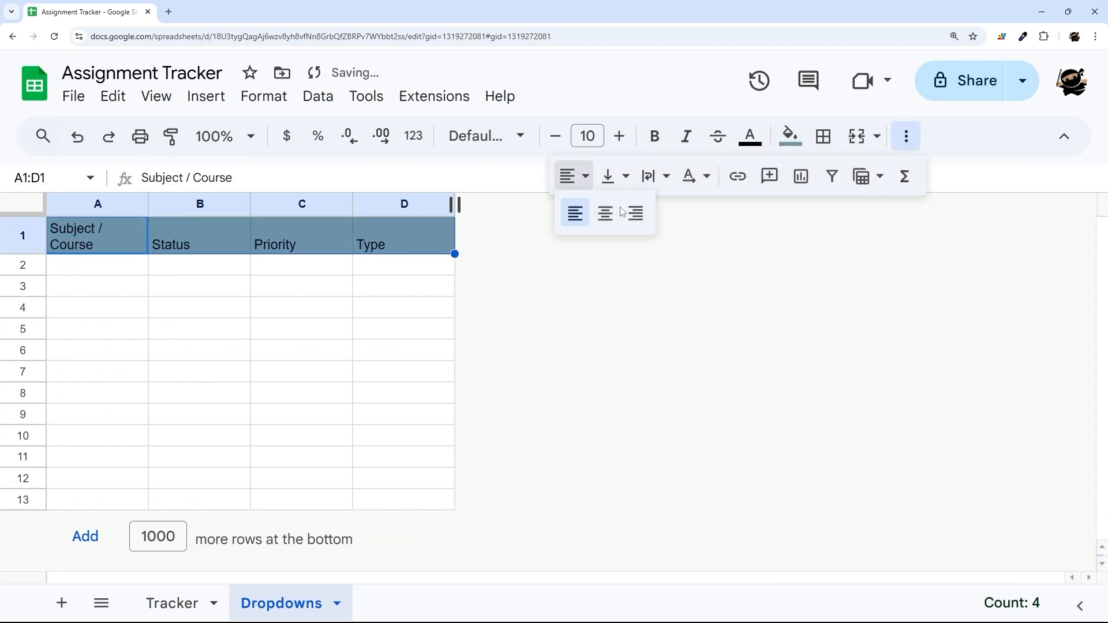
pyautogui.click(606, 213)
# Format the header text in A1:D1 as white, bold Montserrat
pyautogui.click(750, 137)
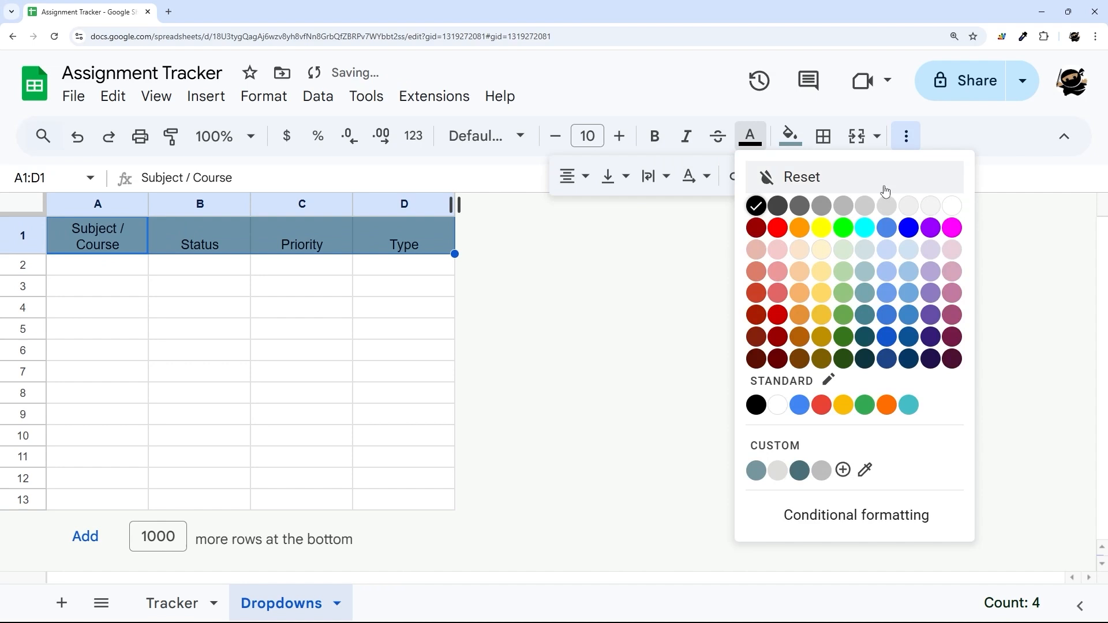
pyautogui.click(952, 206)
pyautogui.click(496, 136)
pyautogui.click(533, 328)
pyautogui.click(654, 136)
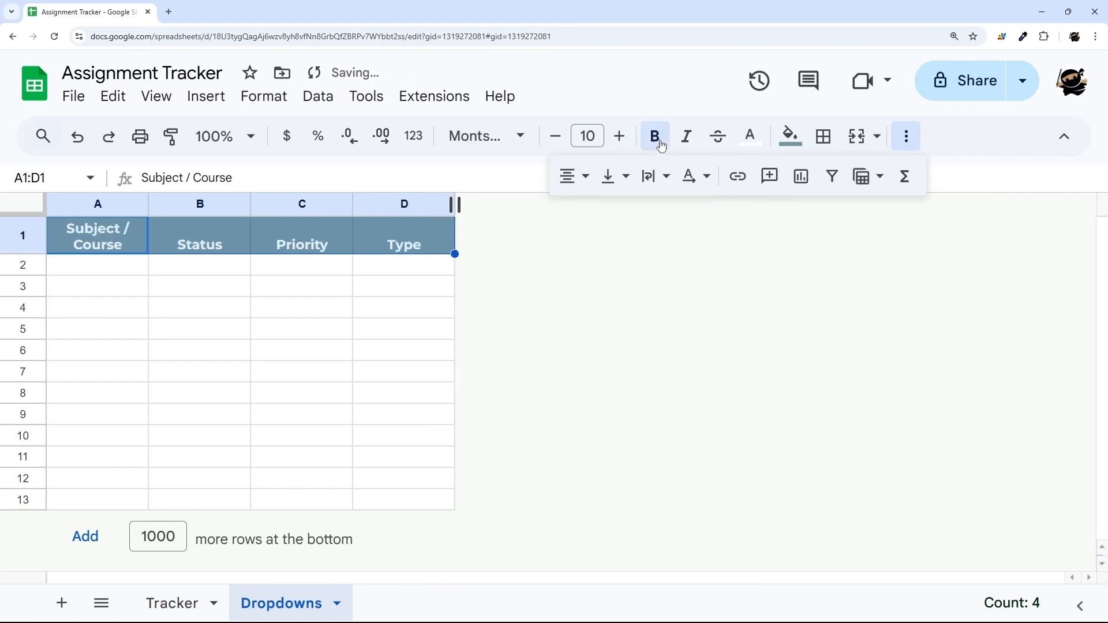
# Enter subjects (Math, English, Biology, Chemistry, Physics, History, Language), statuses (Not Started, In Progress, Overdue, Complete), priorities (Low, Medium, High), types (Presentation, Essay, Homework, Lab, Test, Final Exam)
pyautogui.click(104, 272)
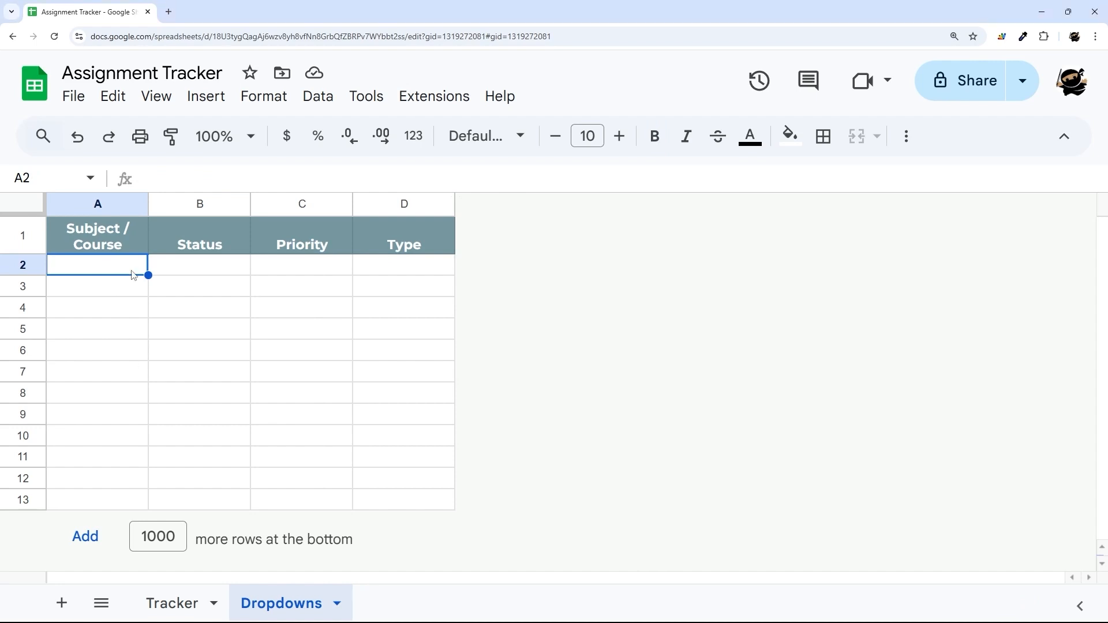
pyautogui.write('Math\tNot Started\tLow\tPresentation English\tIn Progress\tMedium\tEssay Biology\tOverdue\tHigh\tHomework Chemistry\tComplete\t\tLab Physics\t\t\tTest History\t\t\tFinal Exam Language')
pyautogui.click(321, 399)
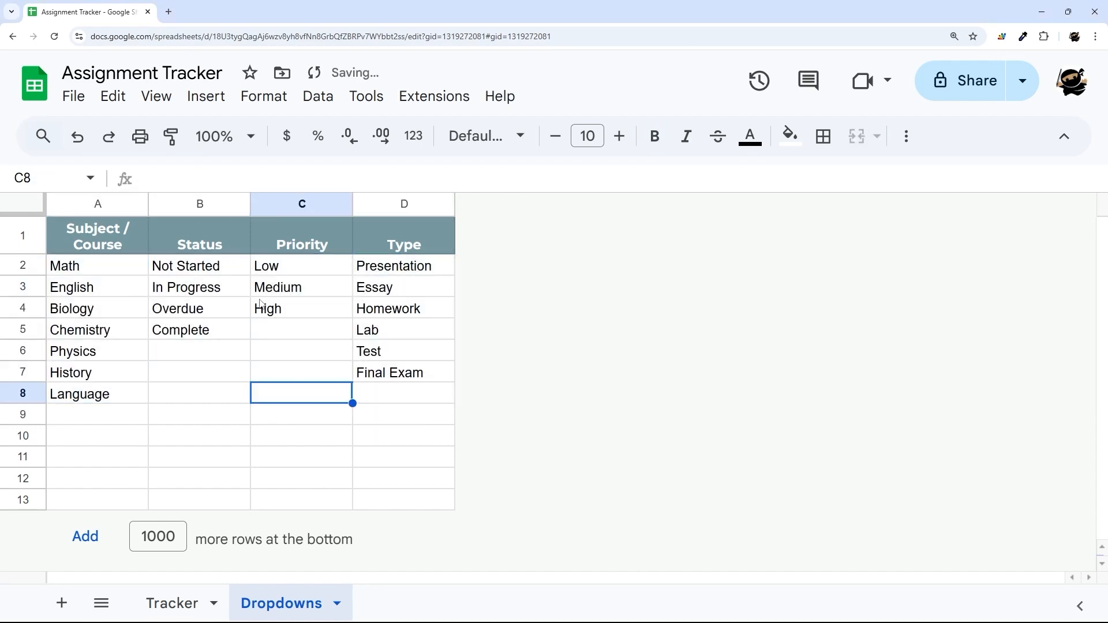
# Center the whole Priority column on the Dropdowns sheet horizontally and narrow it to fit its short entries
pyautogui.click(302, 204)
pyautogui.click(905, 136)
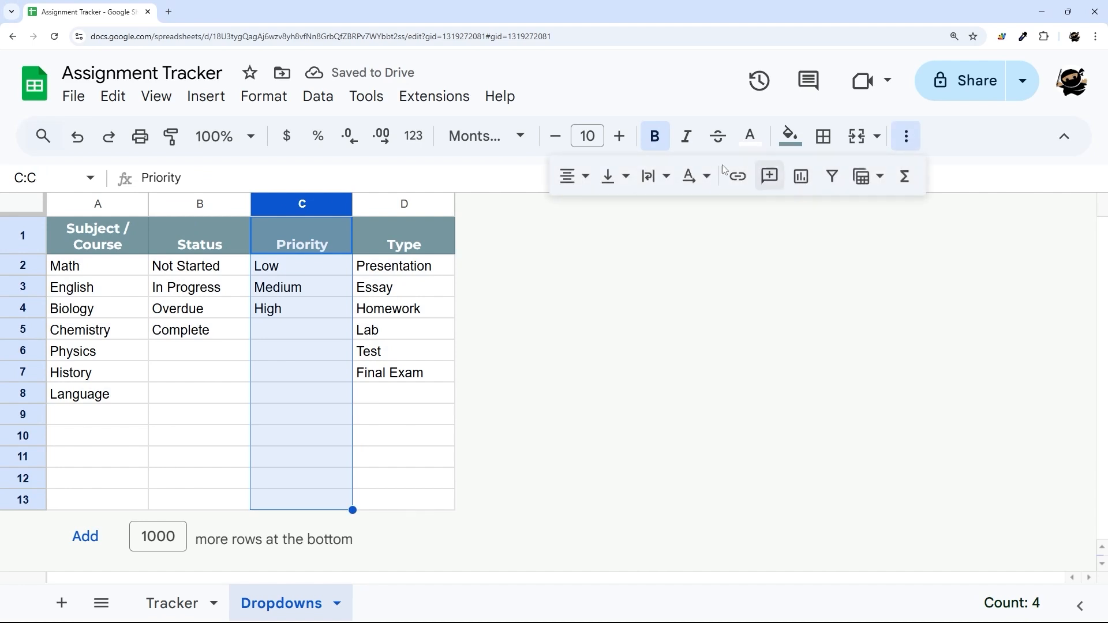
pyautogui.click(569, 176)
pyautogui.click(604, 212)
pyautogui.click(398, 329)
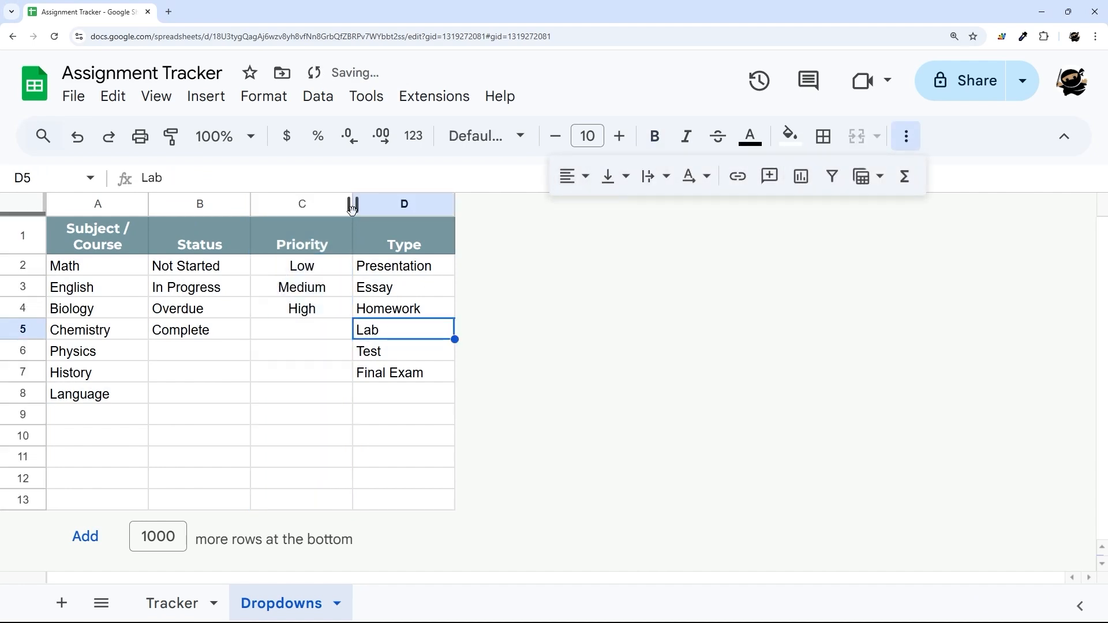
pyautogui.moveTo(351, 209); pyautogui.dragTo(326, 209)
pyautogui.click(906, 136)
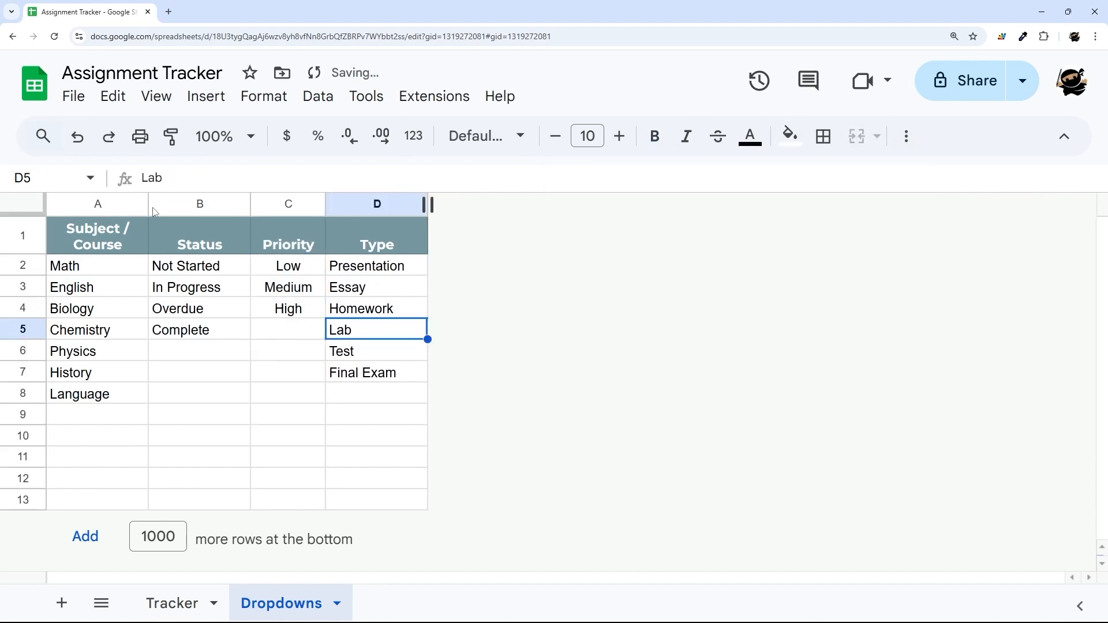
# Add inner vertical borders between the header cells of row 1
pyautogui.click(28, 235)
pyautogui.click(819, 142)
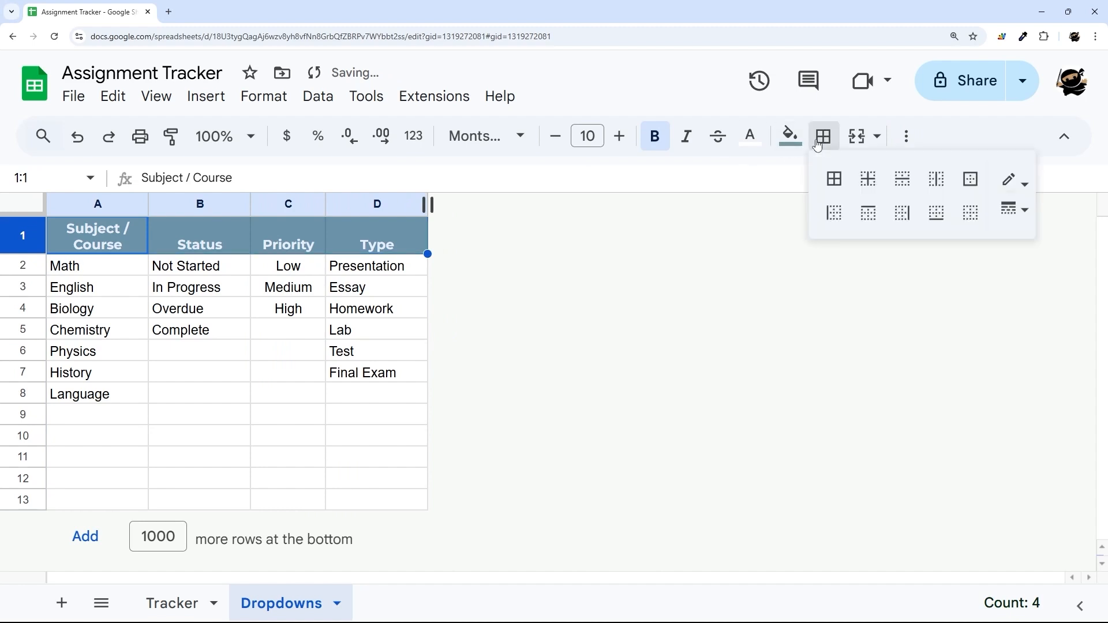
pyautogui.click(936, 179)
pyautogui.click(421, 391)
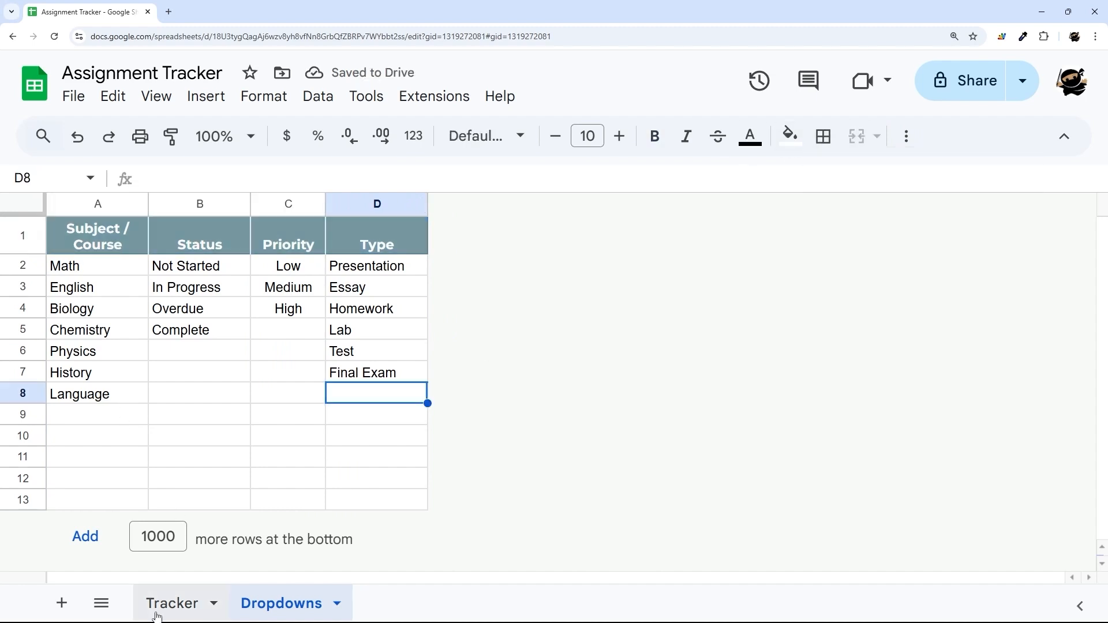
# On the Tracker sheet, add a dropdown validation rule to E6:E38 with the criteria Dropdown (from a range)
pyautogui.click(176, 603)
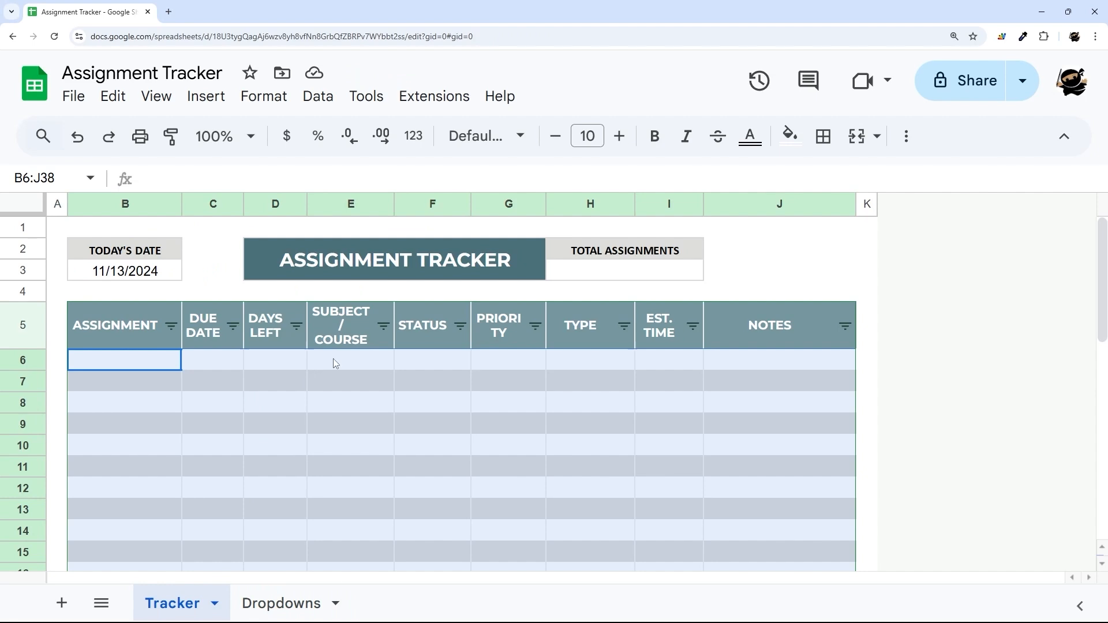
pyautogui.moveTo(334, 358); pyautogui.dragTo(352, 483)
pyautogui.scroll(-8, 345, 397)
pyautogui.scroll(8, 341, 444)
pyautogui.scroll(-2, 338, 393)
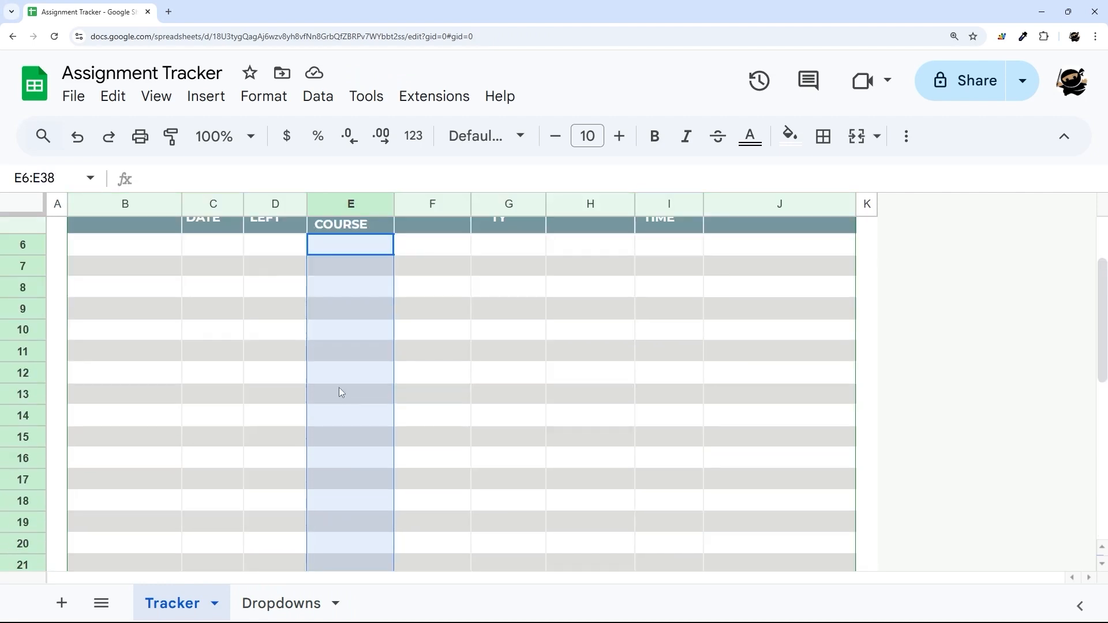
pyautogui.rightClick(339, 389)
pyautogui.scroll(-4, 354, 445)
pyautogui.click(411, 519)
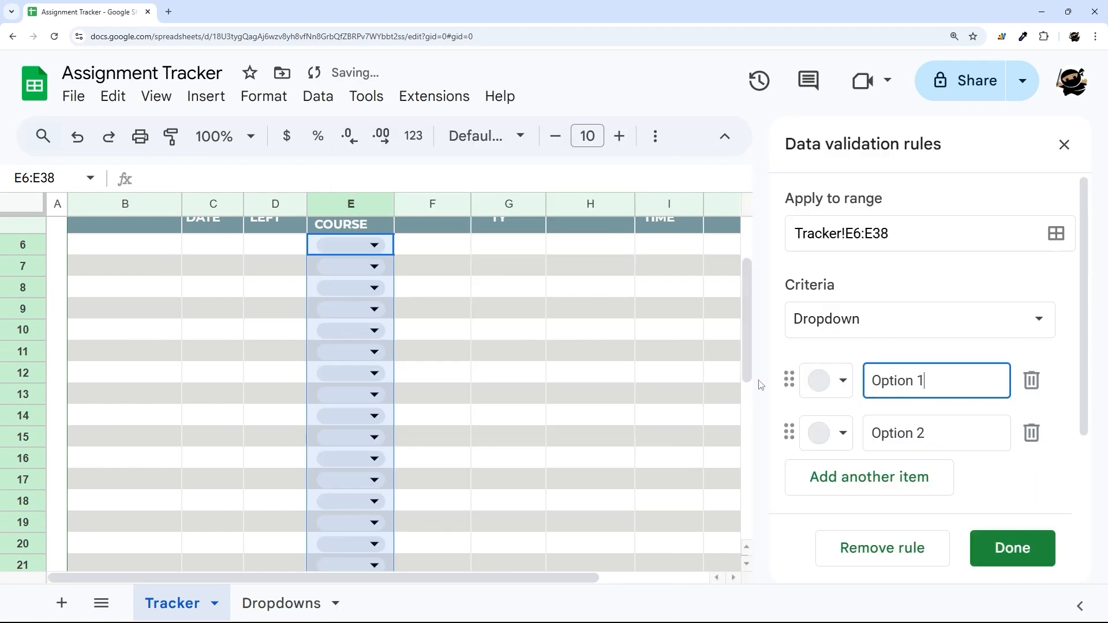
pyautogui.click(888, 330)
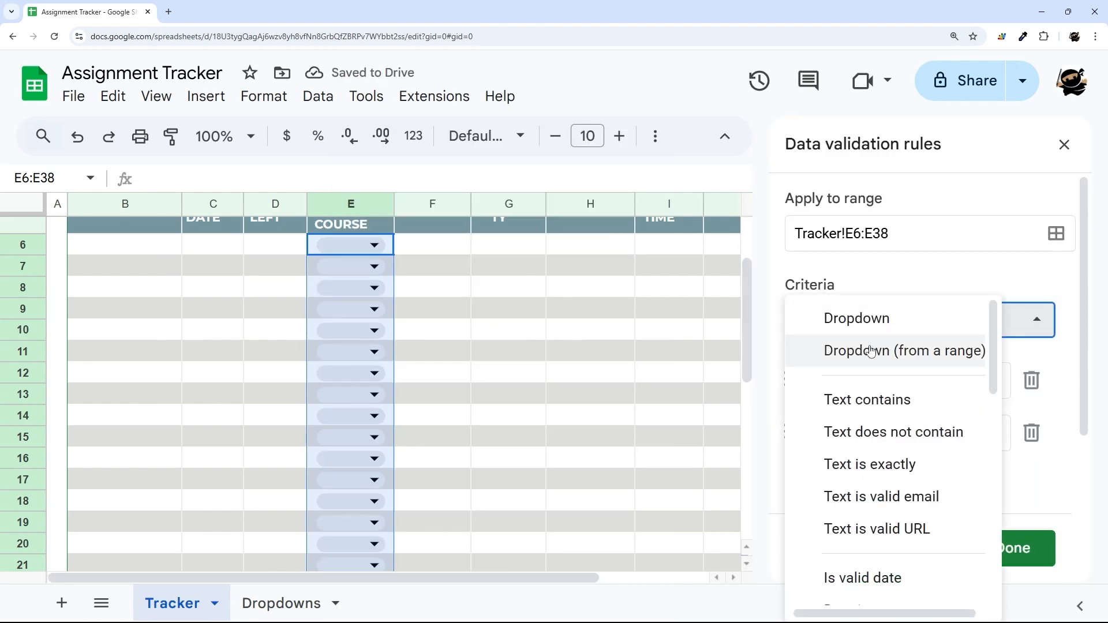
pyautogui.click(871, 352)
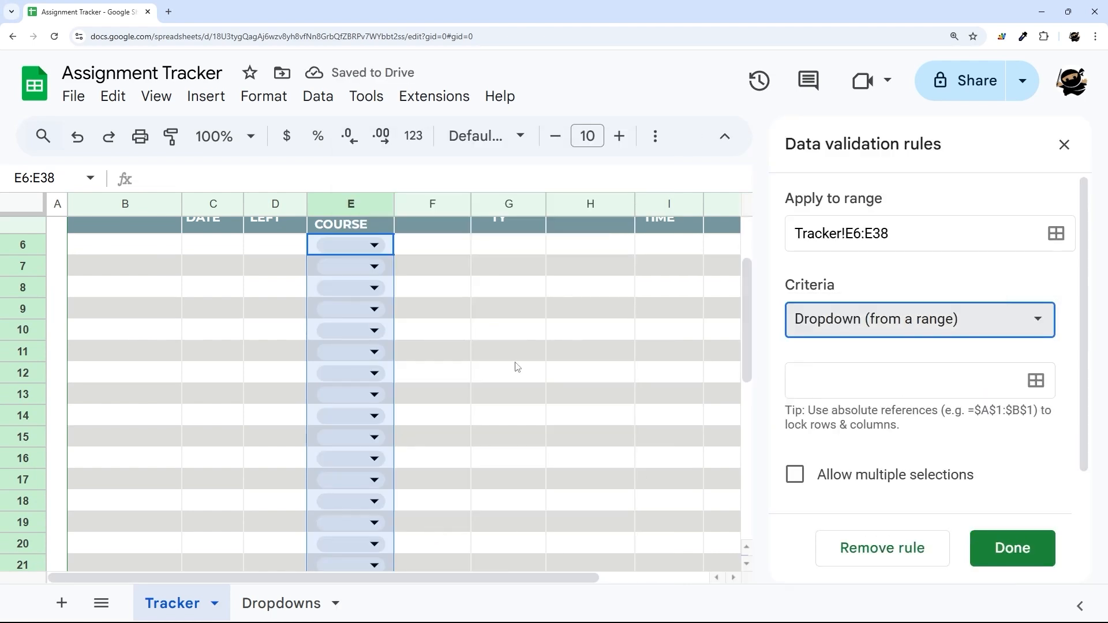
# Use Dropdowns!A2:A13 as the source range of the subject dropdown rule and return to the Tracker sheet
pyautogui.click(1036, 382)
pyautogui.click(455, 326)
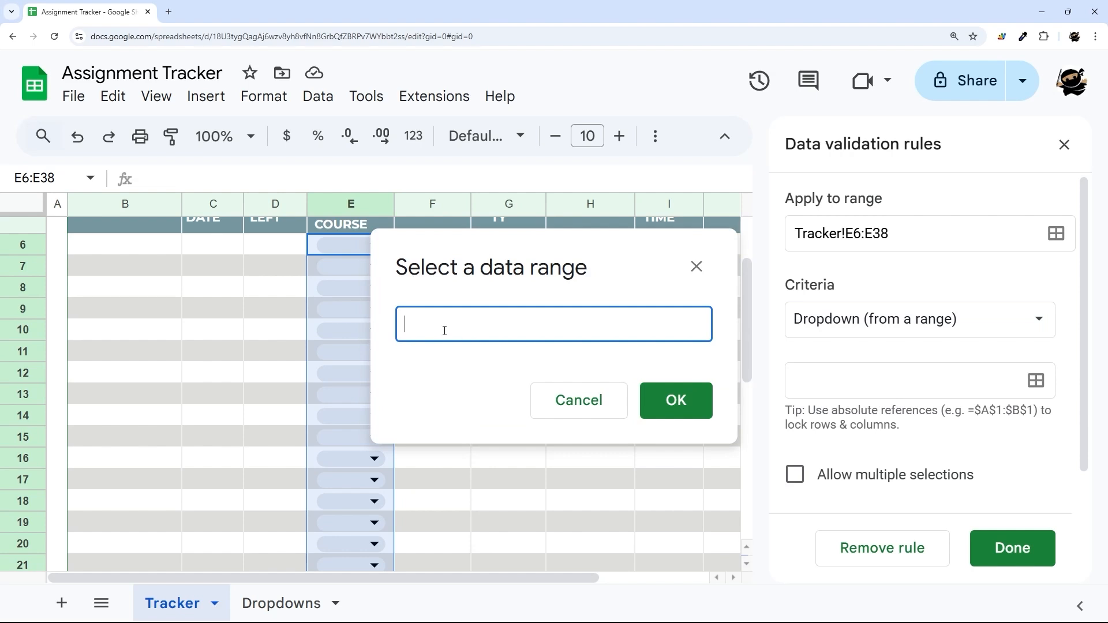
pyautogui.click(283, 604)
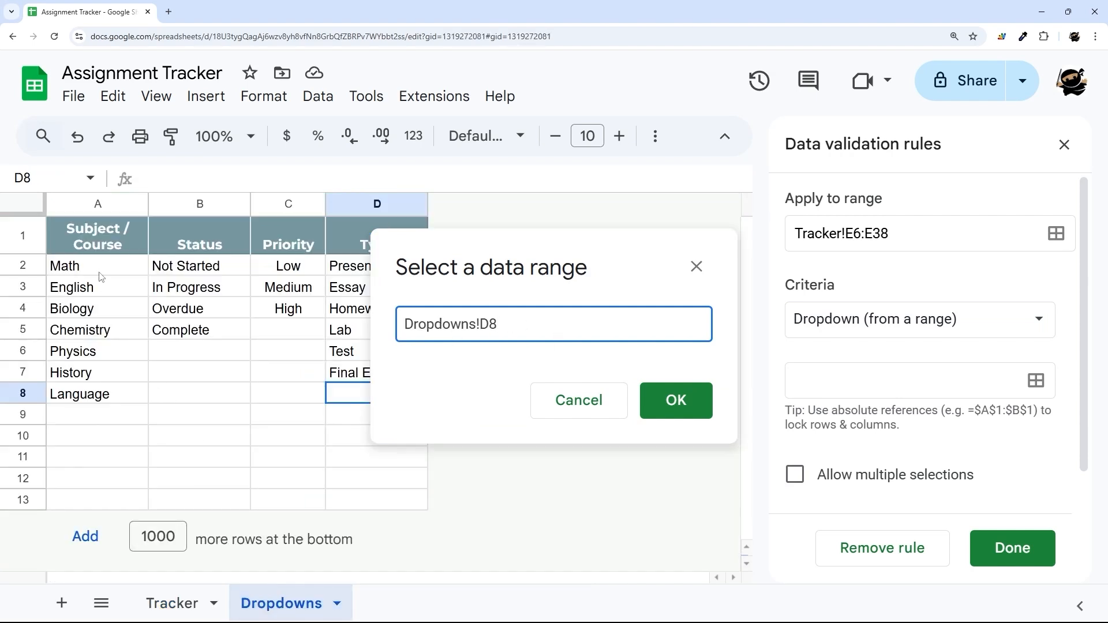
pyautogui.moveTo(101, 277); pyautogui.dragTo(102, 499)
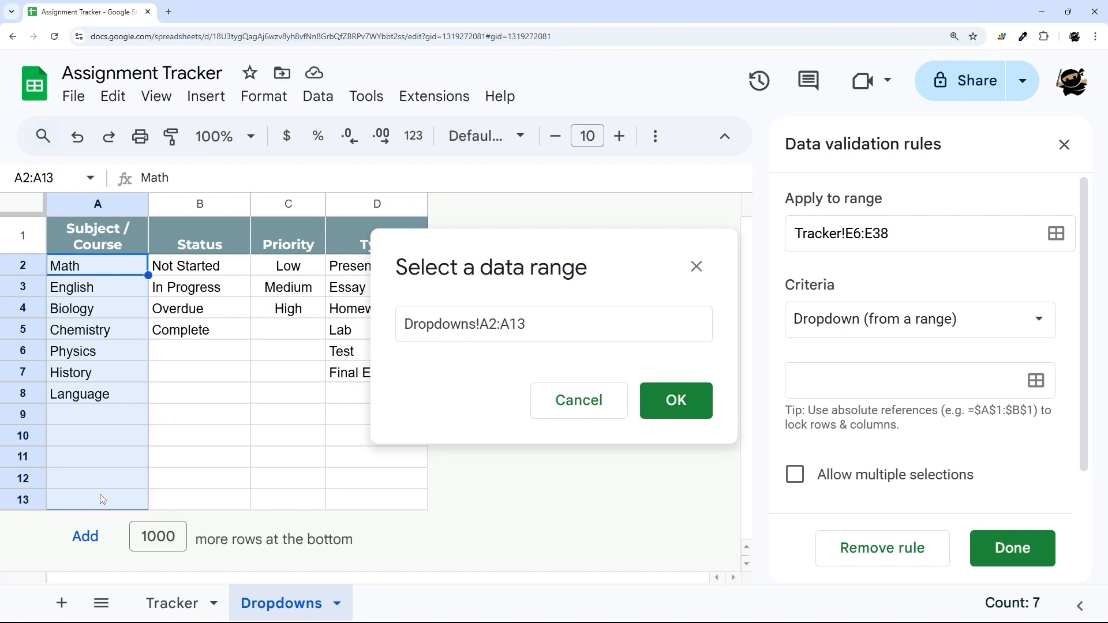
pyautogui.click(675, 402)
pyautogui.scroll(-5, 795, 432)
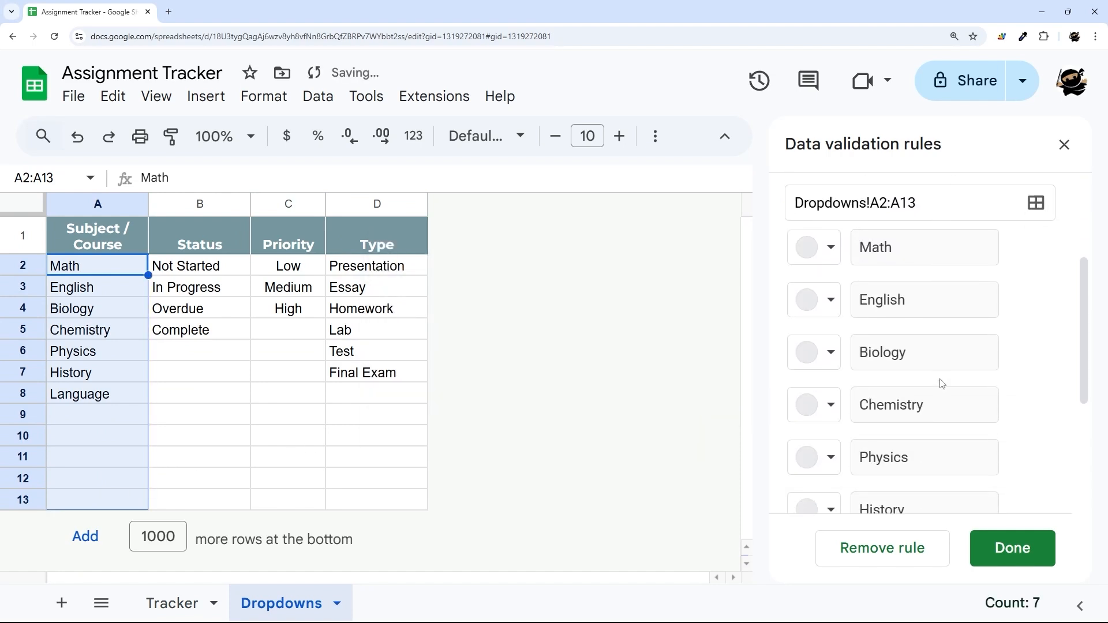
pyautogui.click(176, 603)
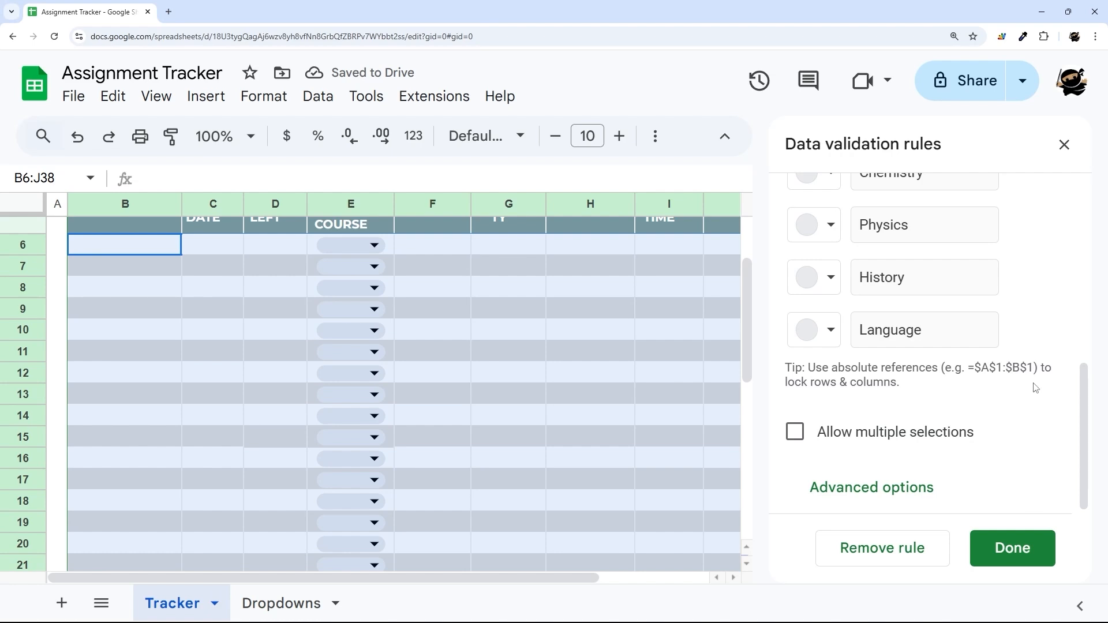
# Compare the Chip and Arrow display styles for the subject dropdown and choose Arrow
pyautogui.click(885, 487)
pyautogui.click(839, 450)
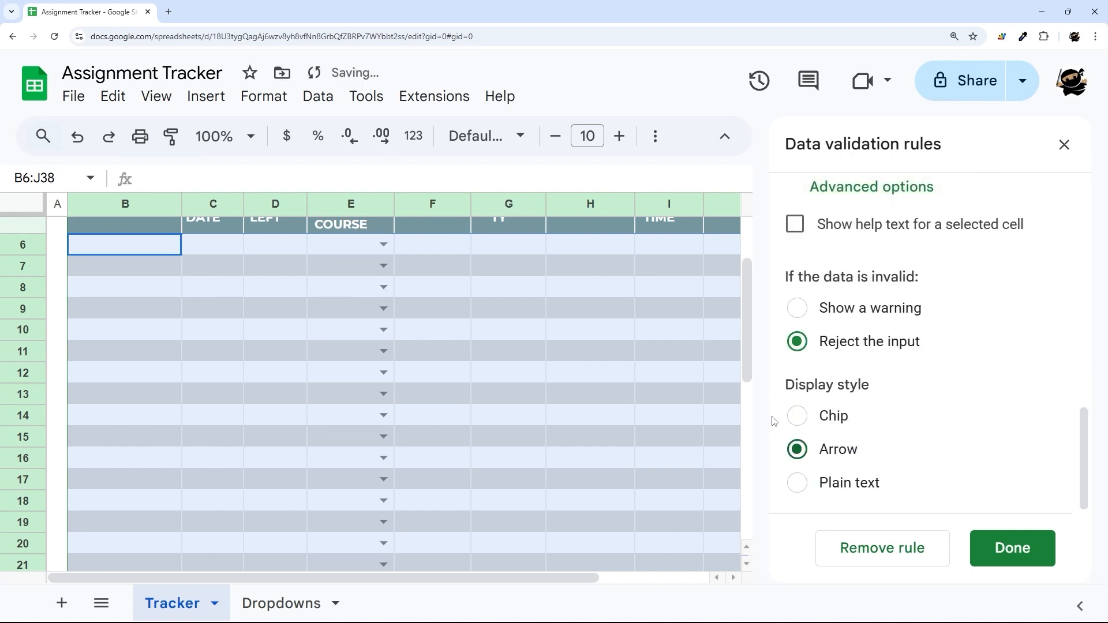
pyautogui.click(839, 419)
pyautogui.click(841, 450)
pyautogui.click(838, 423)
pyautogui.click(840, 450)
# Color the subject dropdown options: Math light red, English light yellow and Biology light blue-gray
pyautogui.scroll(8, 922, 440)
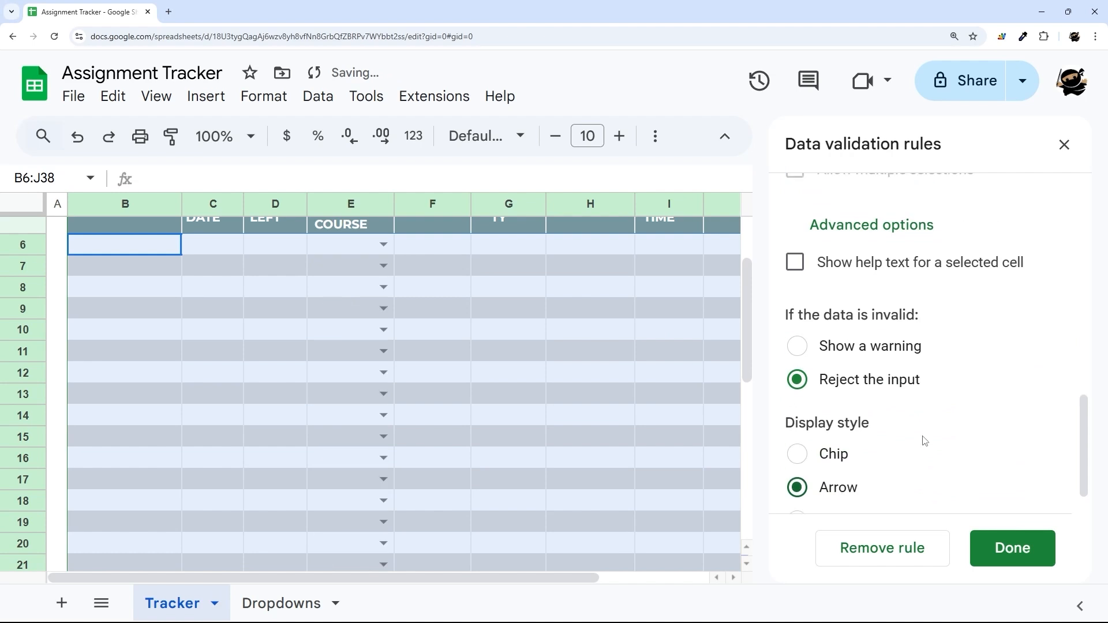
pyautogui.scroll(2, 917, 368)
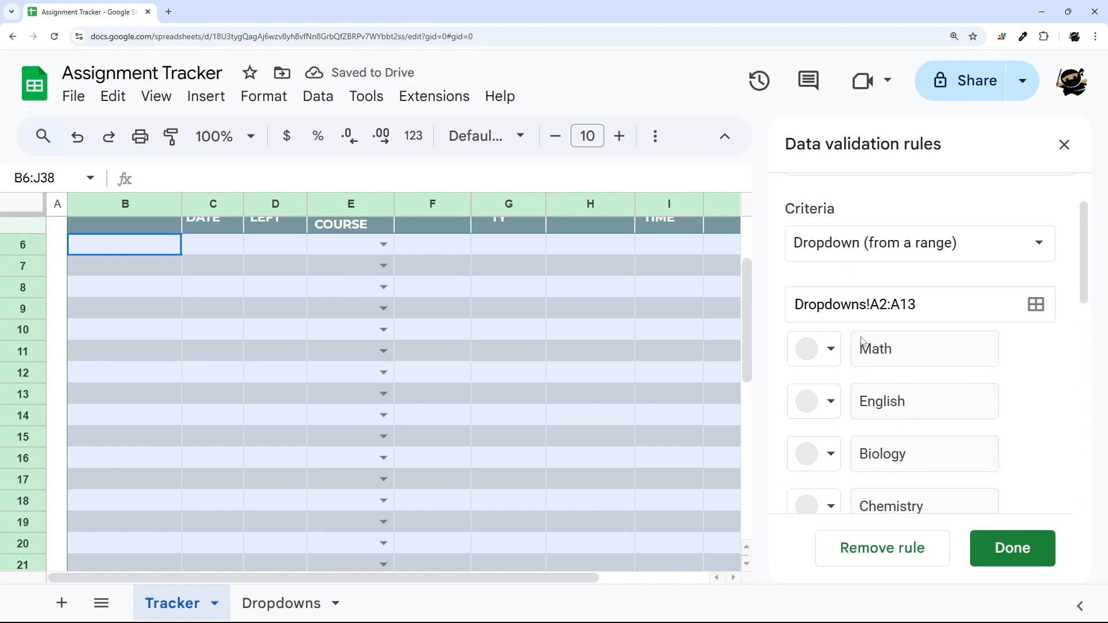
pyautogui.click(815, 358)
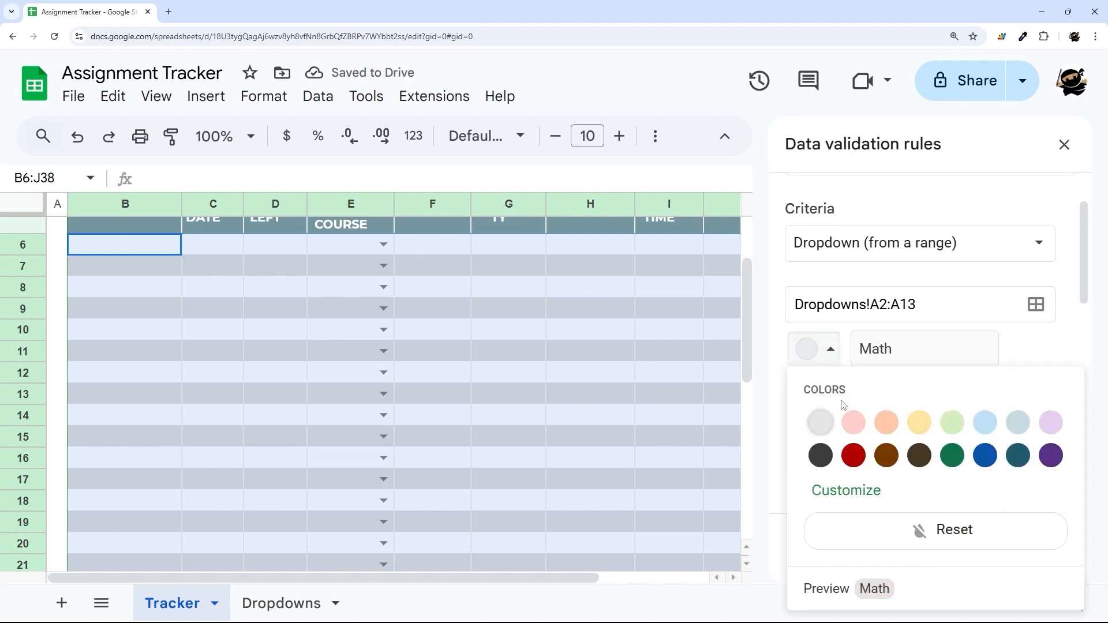
pyautogui.click(853, 422)
pyautogui.click(834, 404)
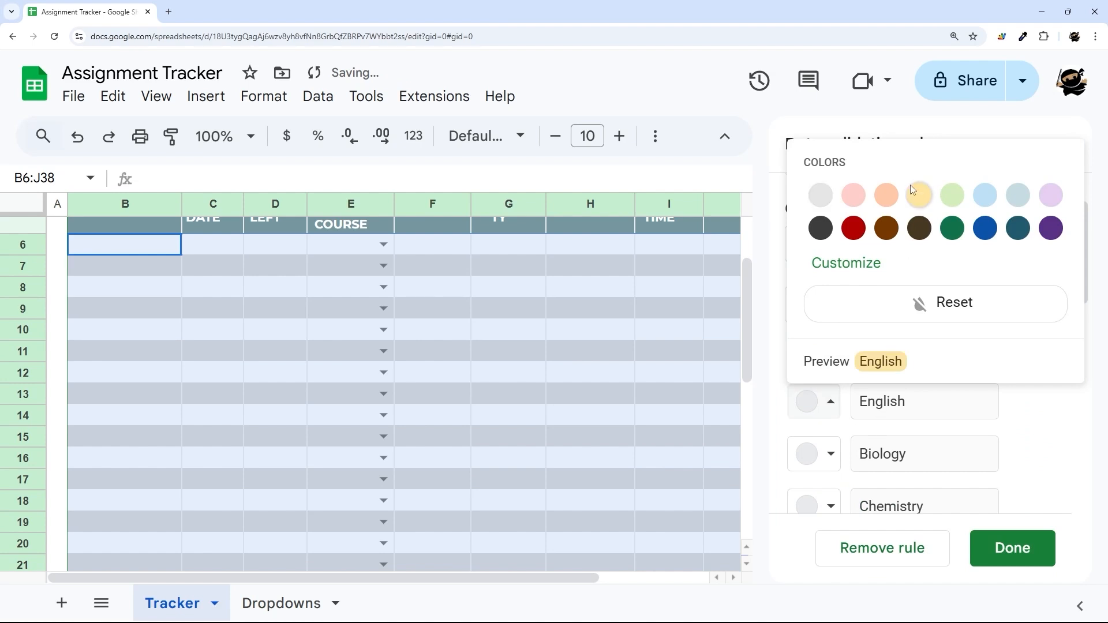
pyautogui.click(933, 198)
pyautogui.click(831, 453)
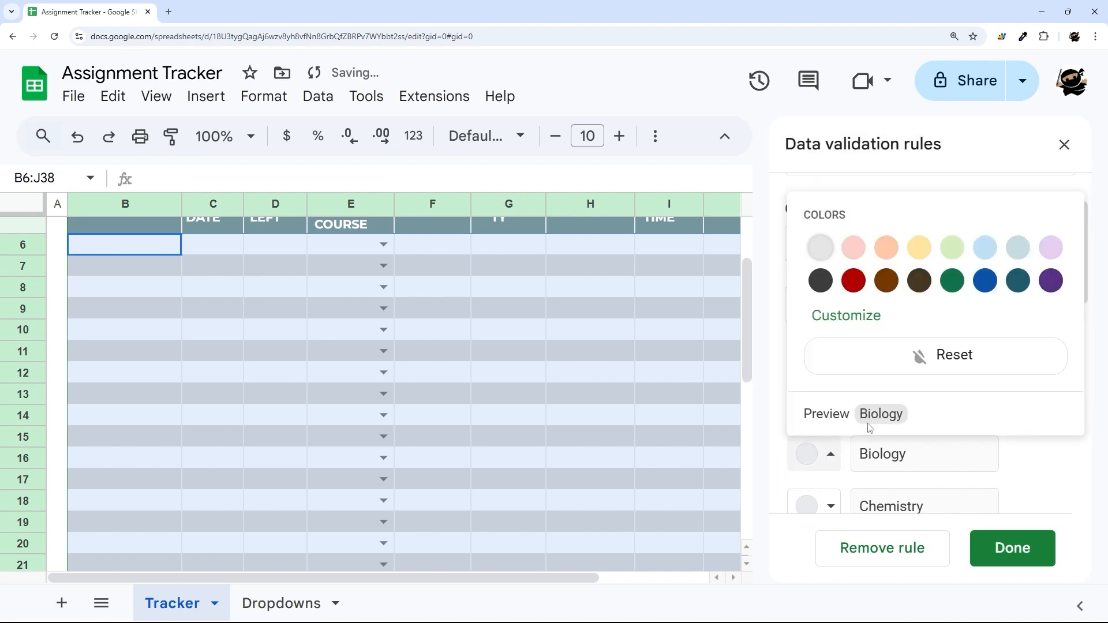
pyautogui.click(1016, 247)
# Color Chemistry dark teal, History light green and Language light purple, give Physics its own color, and save the rule
pyautogui.scroll(-4, 832, 346)
pyautogui.click(831, 276)
pyautogui.click(830, 380)
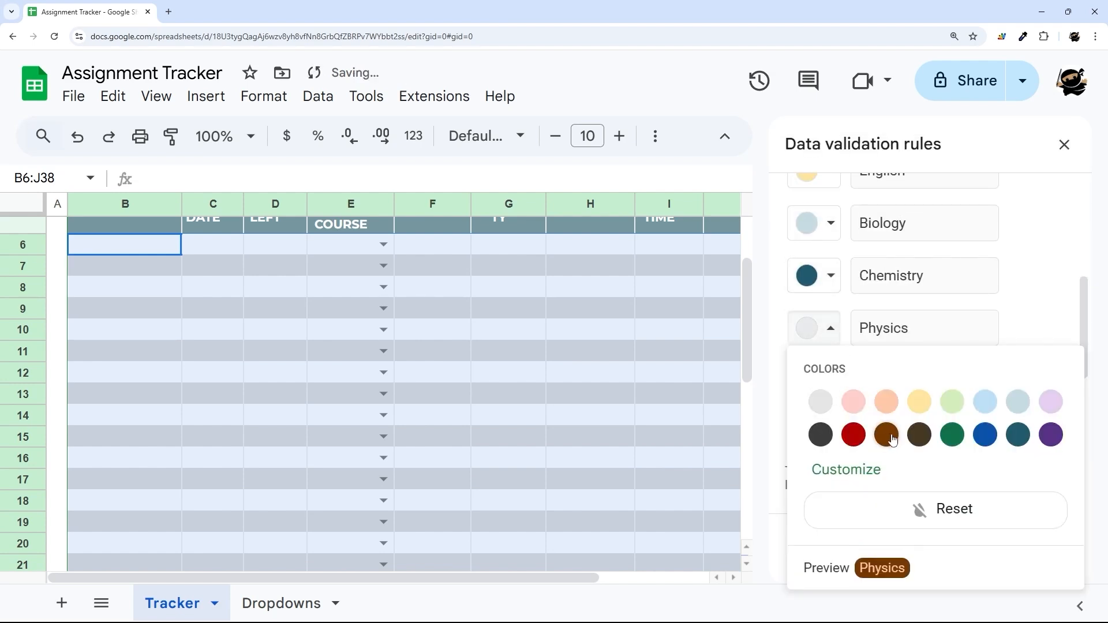
pyautogui.click(953, 175)
pyautogui.click(831, 432)
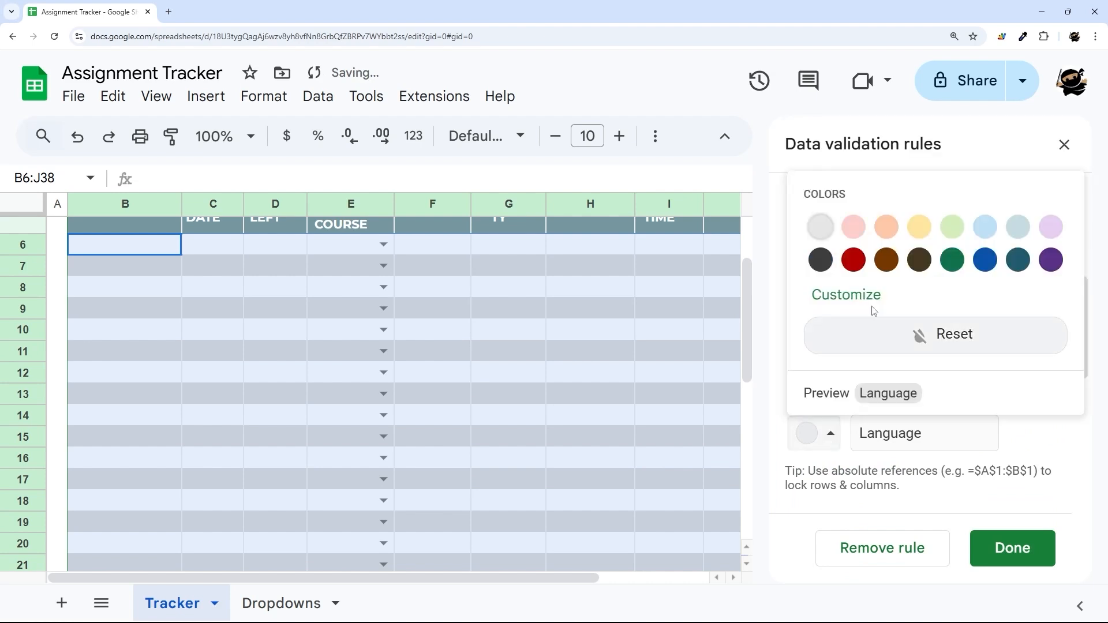
pyautogui.click(1048, 225)
pyautogui.scroll(4, 959, 322)
pyautogui.scroll(-10, 959, 322)
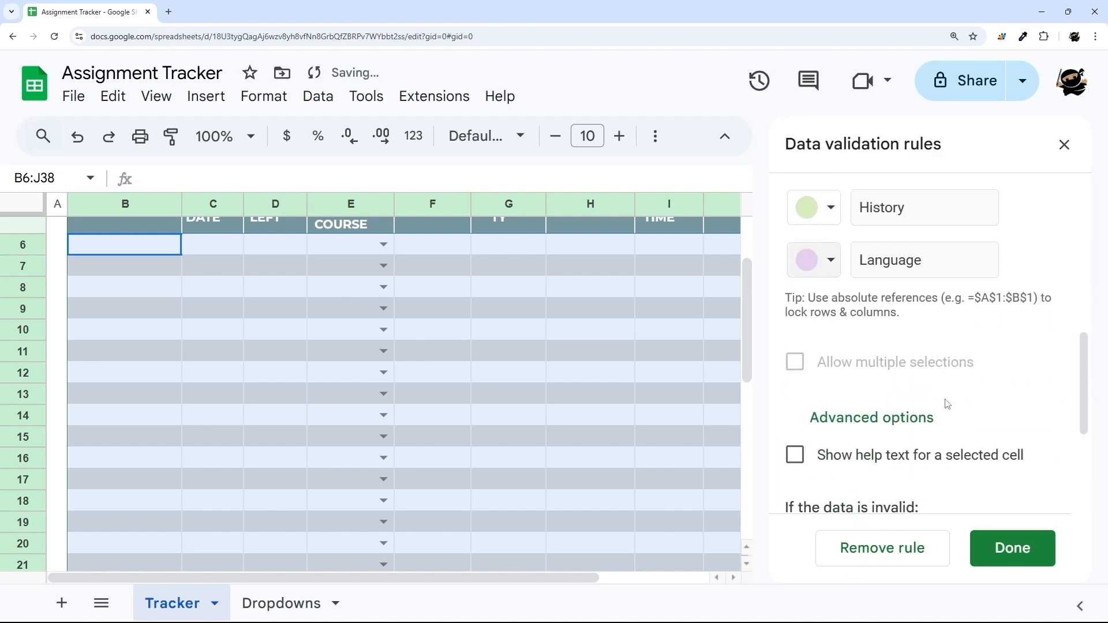
pyautogui.click(1016, 549)
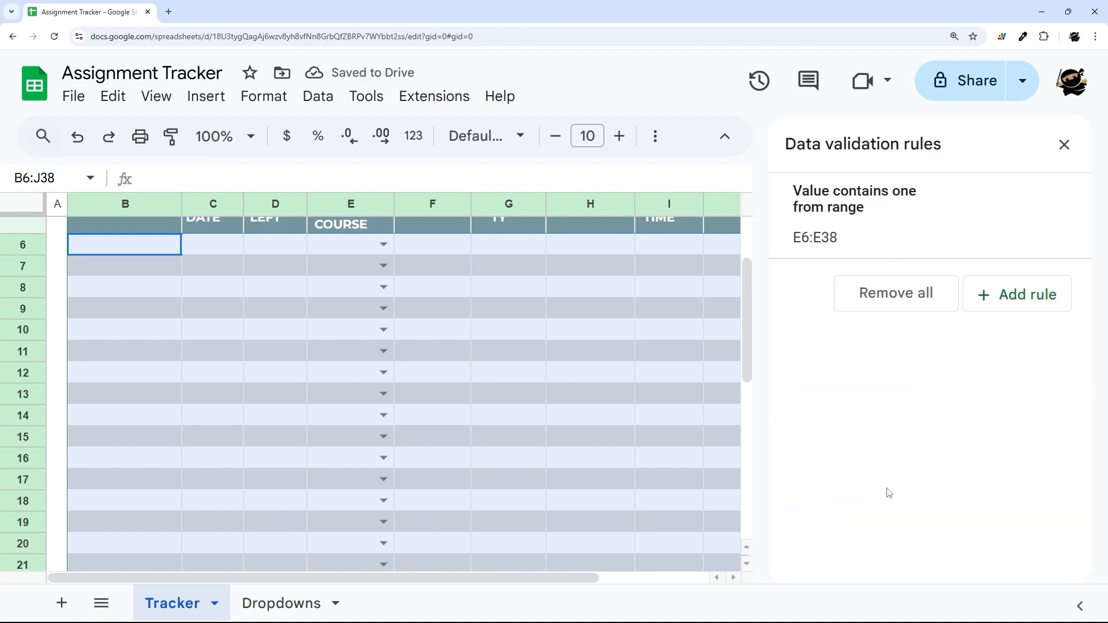
pyautogui.click(1063, 144)
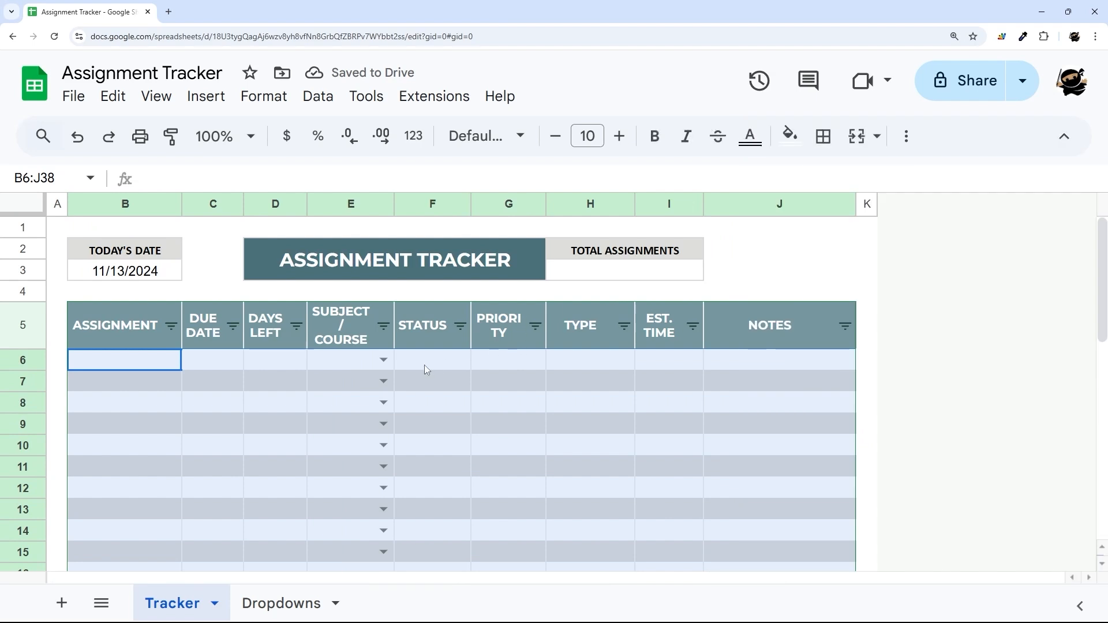
# Test the subject dropdown in E6 by choosing Math, look at that cell's validation rule, and clear the cell
pyautogui.click(425, 365)
pyautogui.click(375, 357)
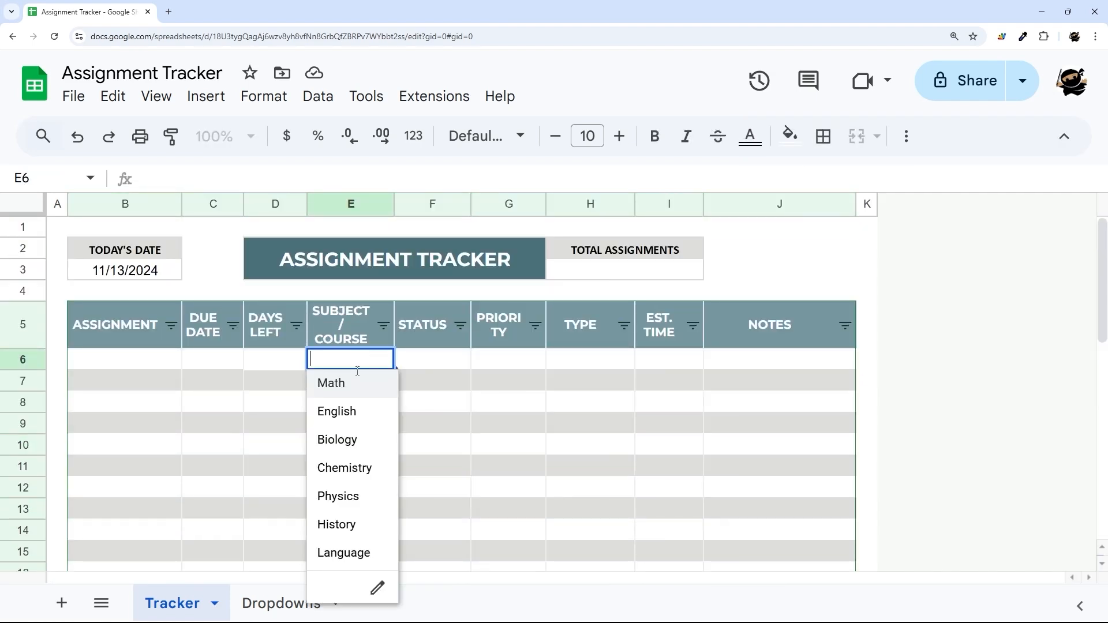
pyautogui.click(332, 384)
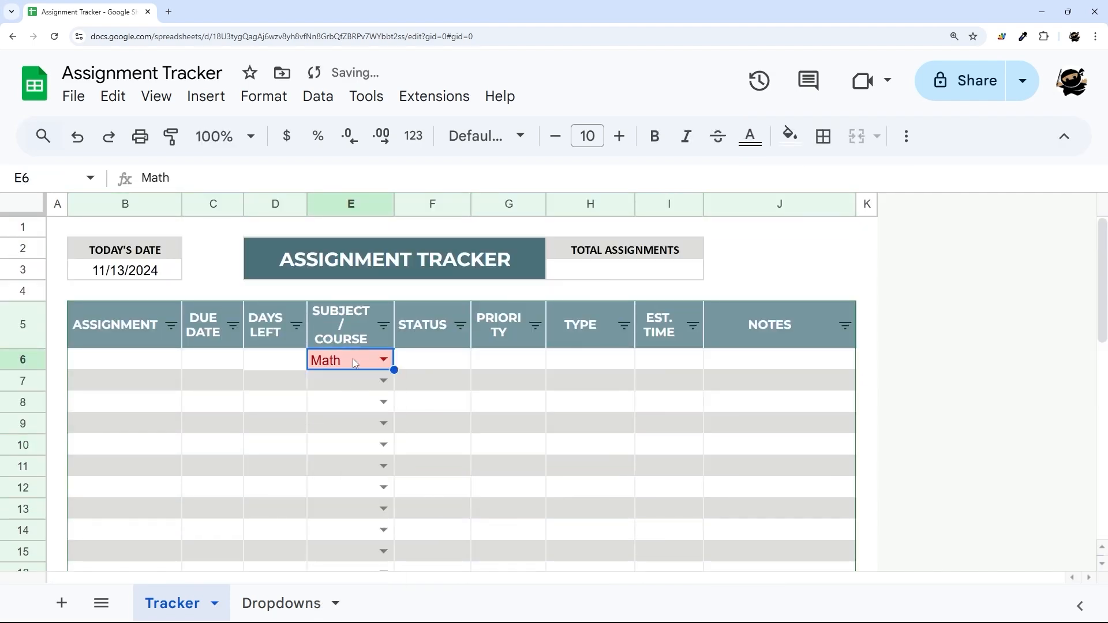
pyautogui.click(382, 360)
pyautogui.click(376, 586)
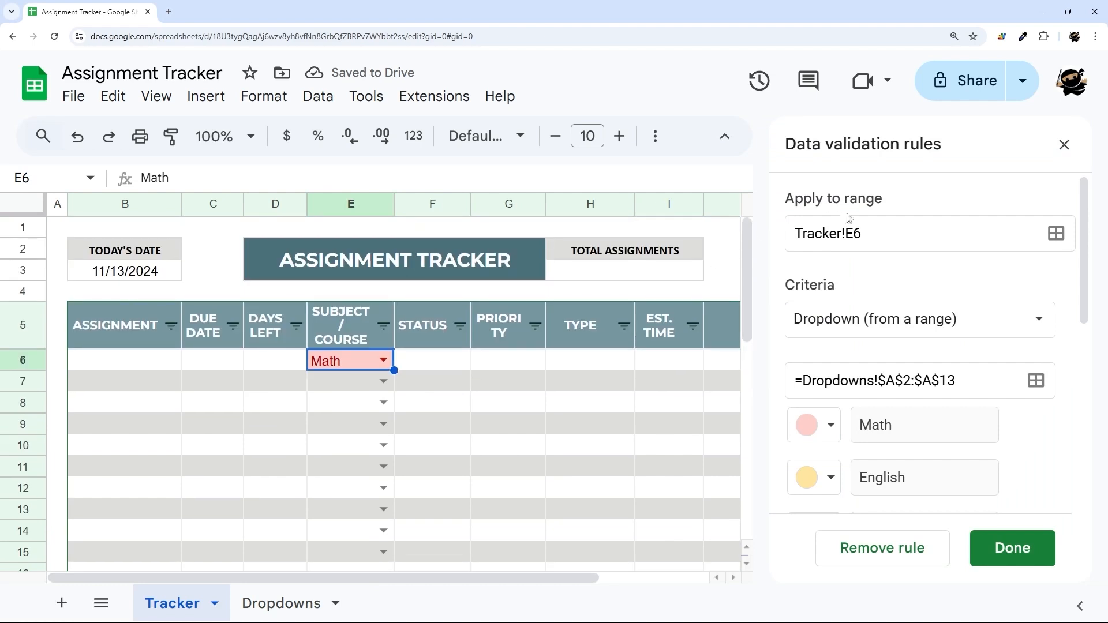
pyautogui.click(1063, 144)
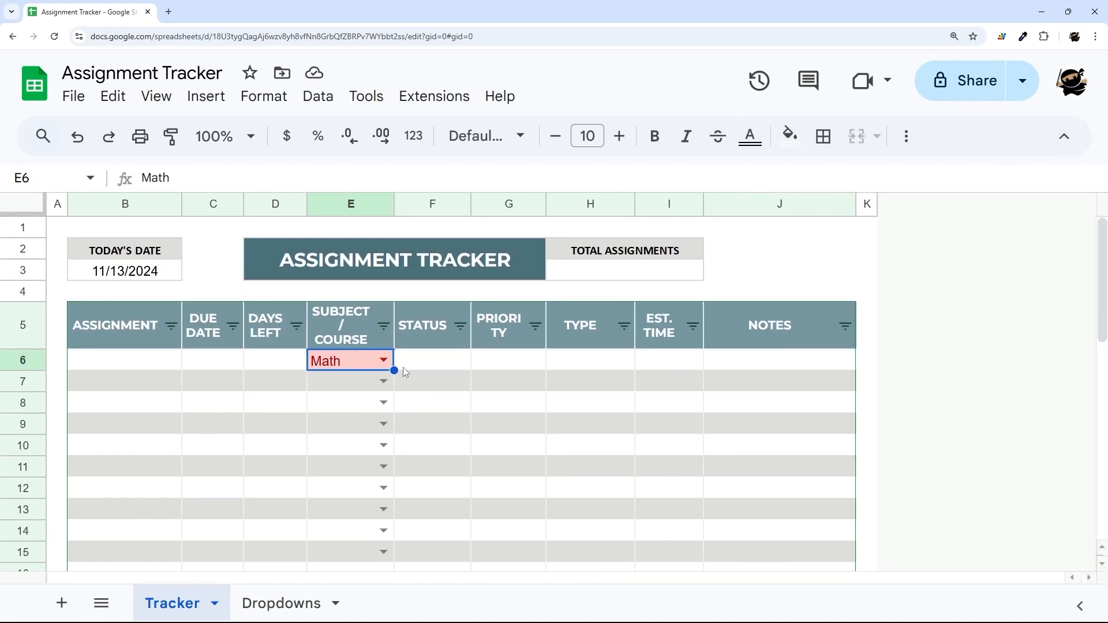
pyautogui.press('Delete')
# Edit the data validation rule for E6:E38 to use the Chip display style and save it
pyautogui.click(318, 96)
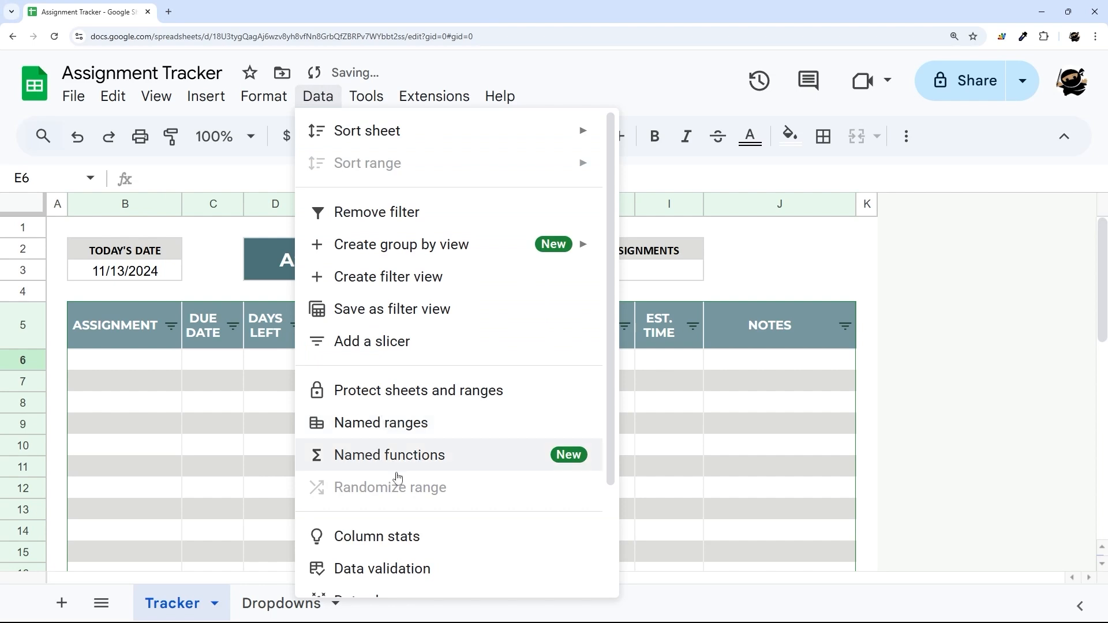
pyautogui.scroll(-2, 381, 455)
pyautogui.click(404, 452)
pyautogui.click(874, 246)
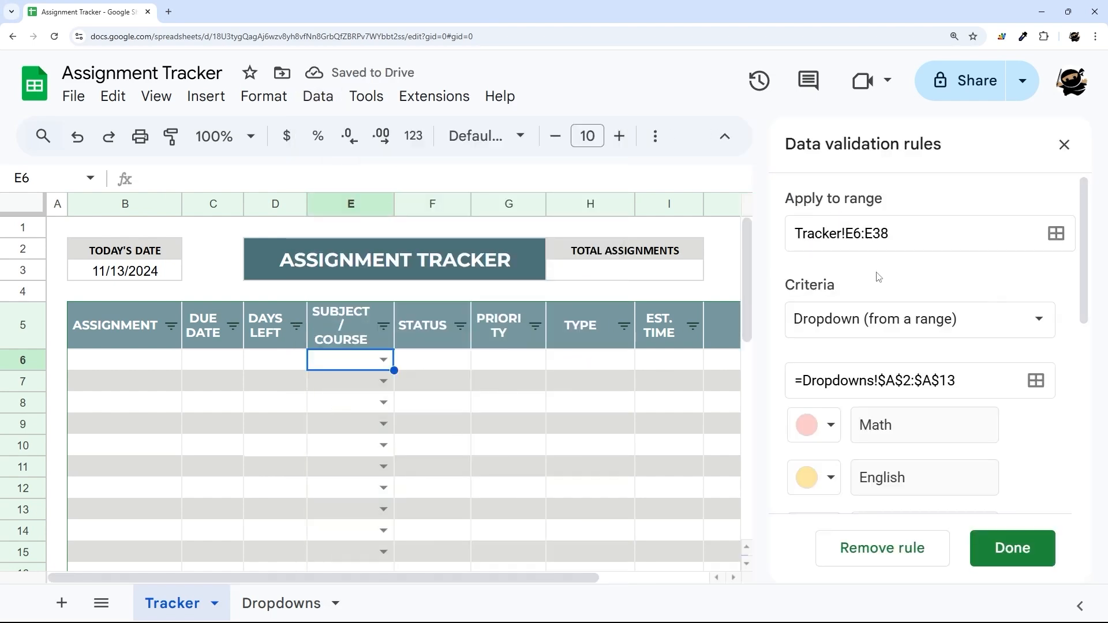
pyautogui.scroll(-5, 877, 285)
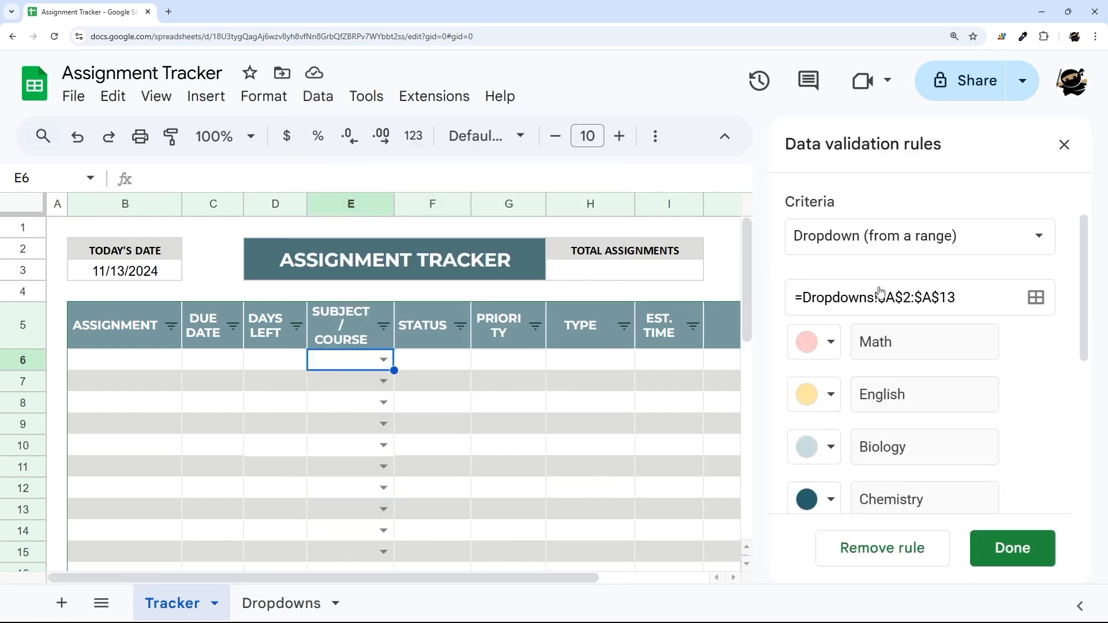
pyautogui.click(857, 479)
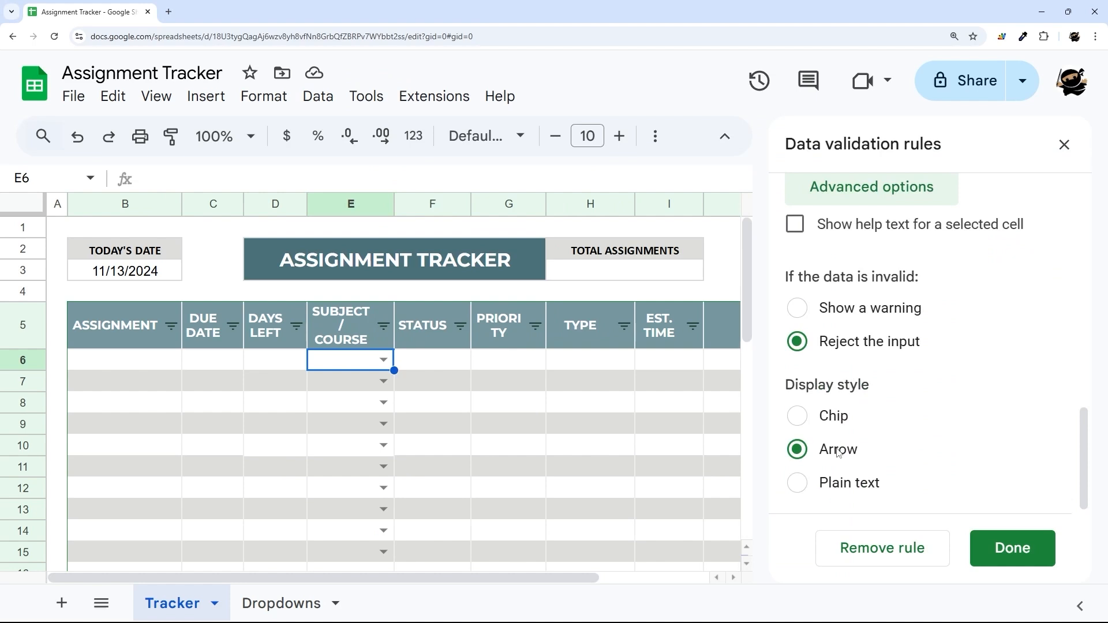
pyautogui.click(826, 424)
pyautogui.click(1010, 545)
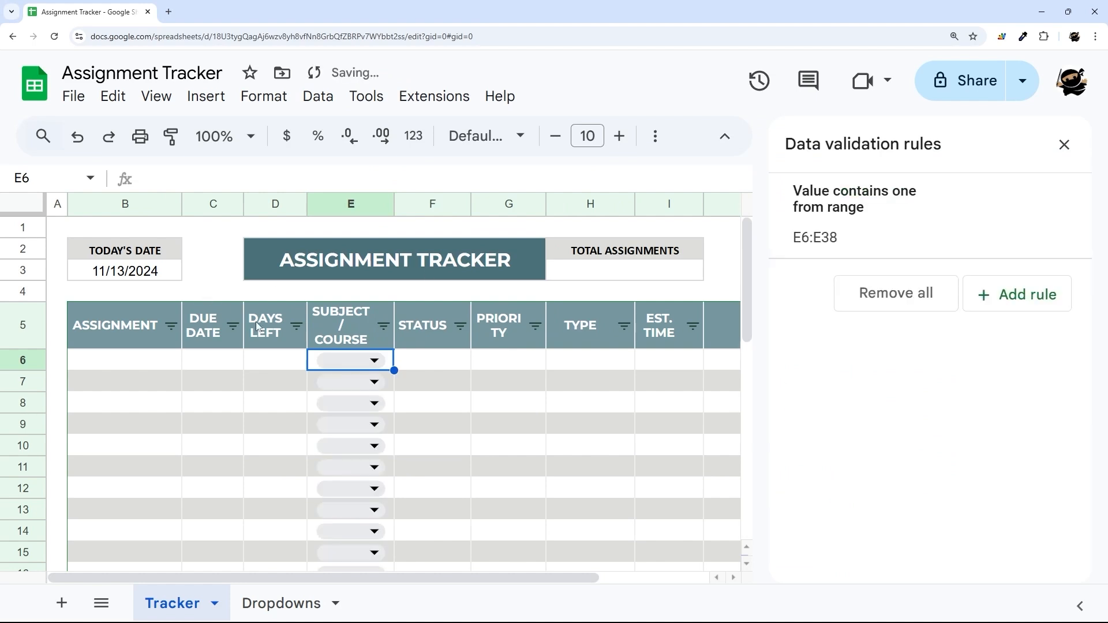
# Try the subject dropdown in E6 by choosing Math, and finally set the cell to English
pyautogui.click(346, 360)
pyautogui.click(343, 396)
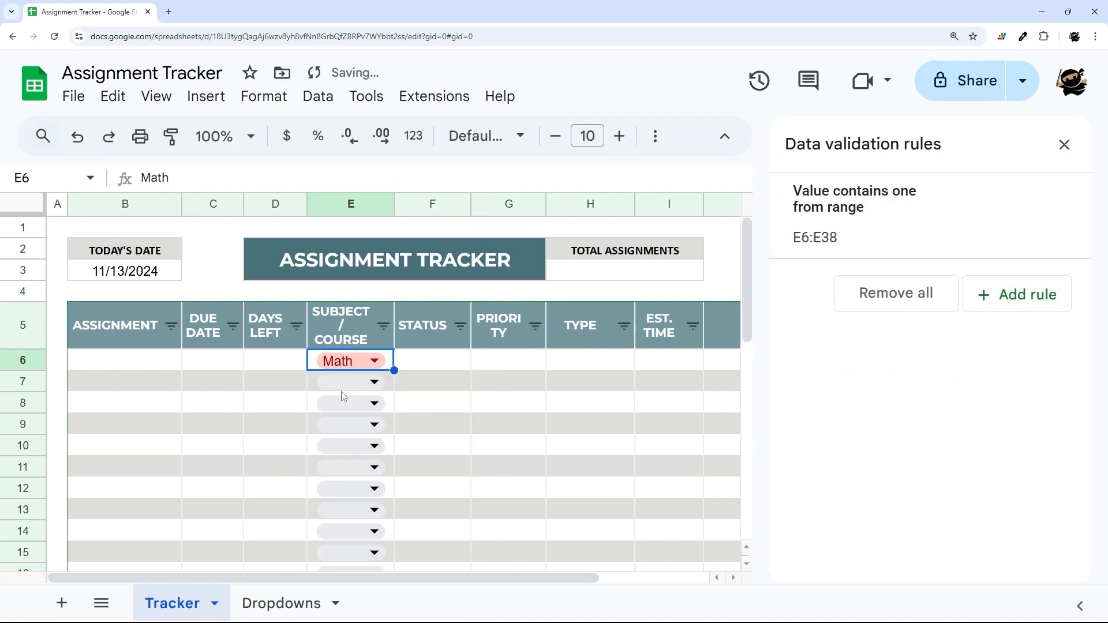
pyautogui.click(374, 361)
pyautogui.click(341, 420)
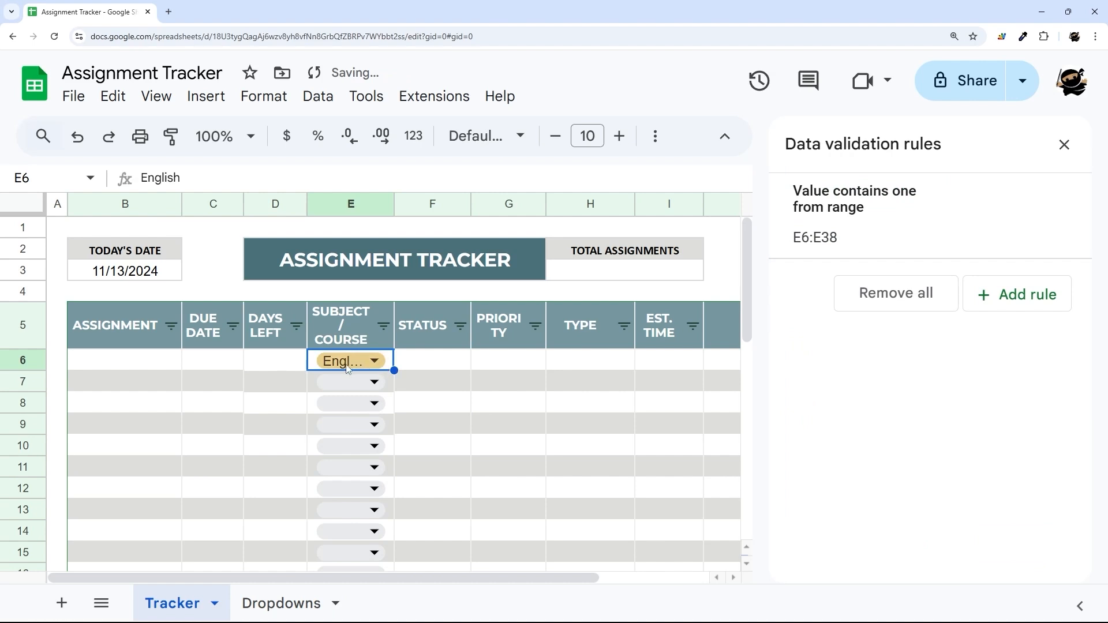
# Compare the Chip and Arrow display styles for the E6:E38 validation rule, save it with Arrow, and close the validation rules
pyautogui.click(851, 250)
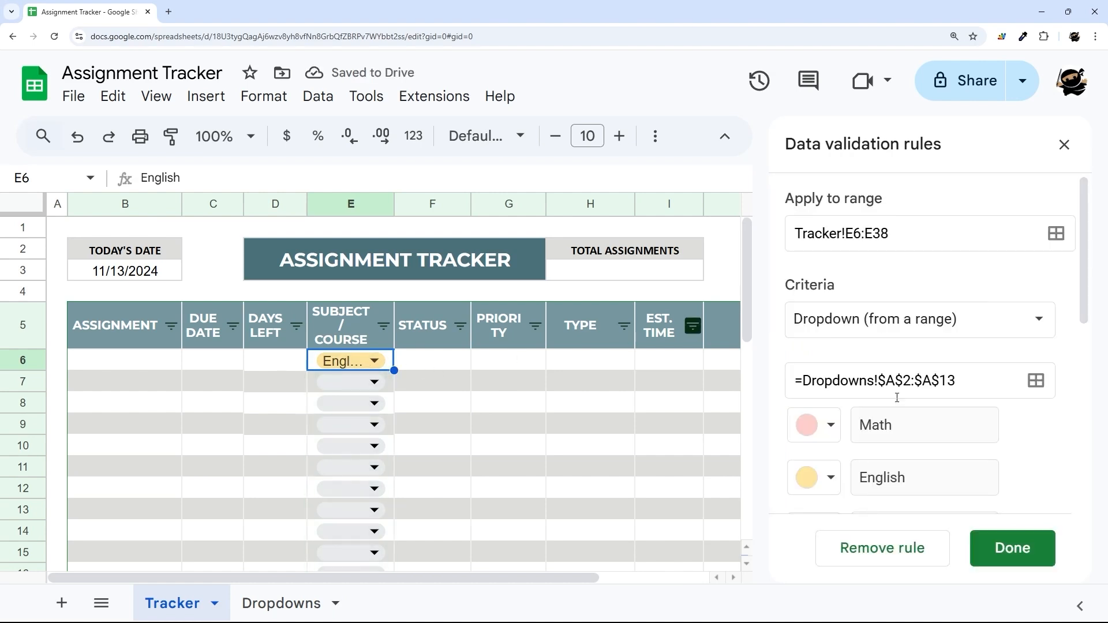
pyautogui.scroll(-5, 904, 450)
pyautogui.click(857, 488)
pyautogui.scroll(-3, 848, 444)
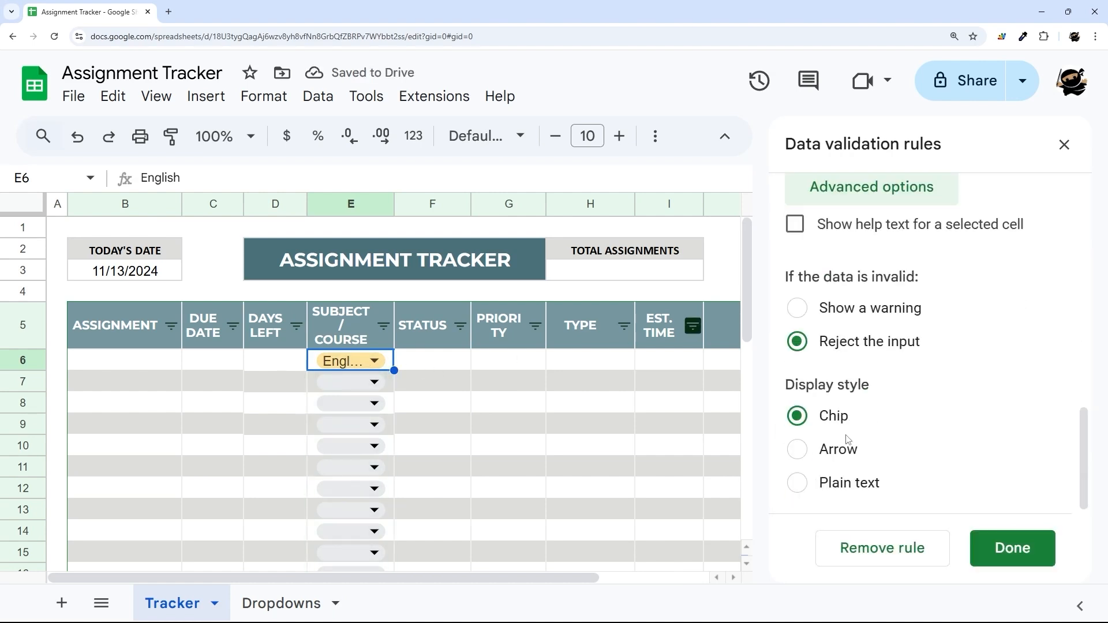
pyautogui.click(843, 448)
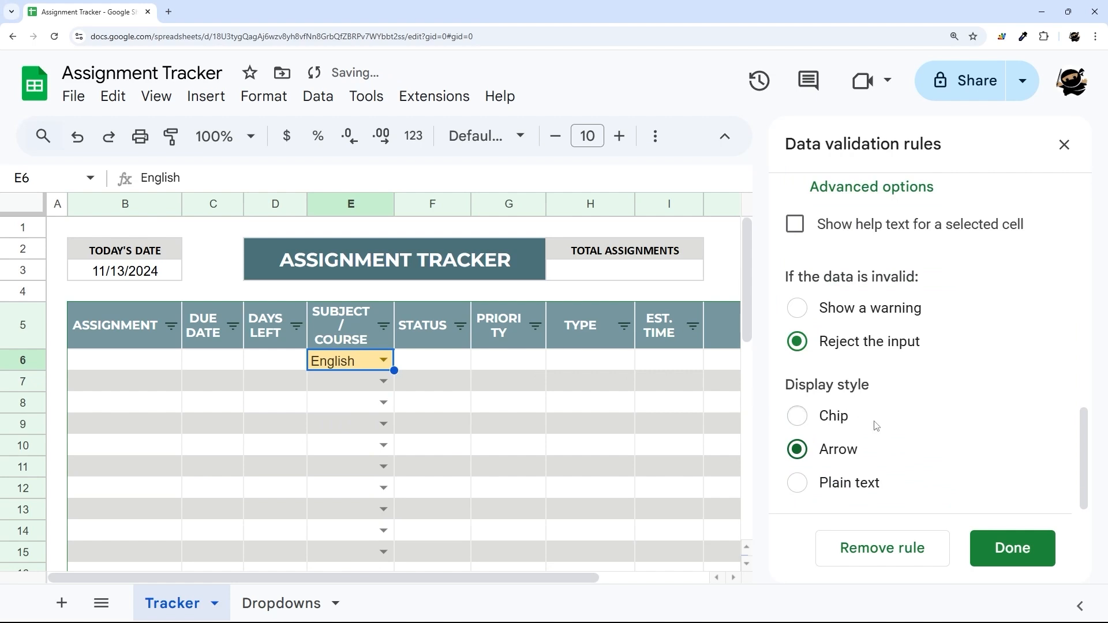
pyautogui.click(829, 417)
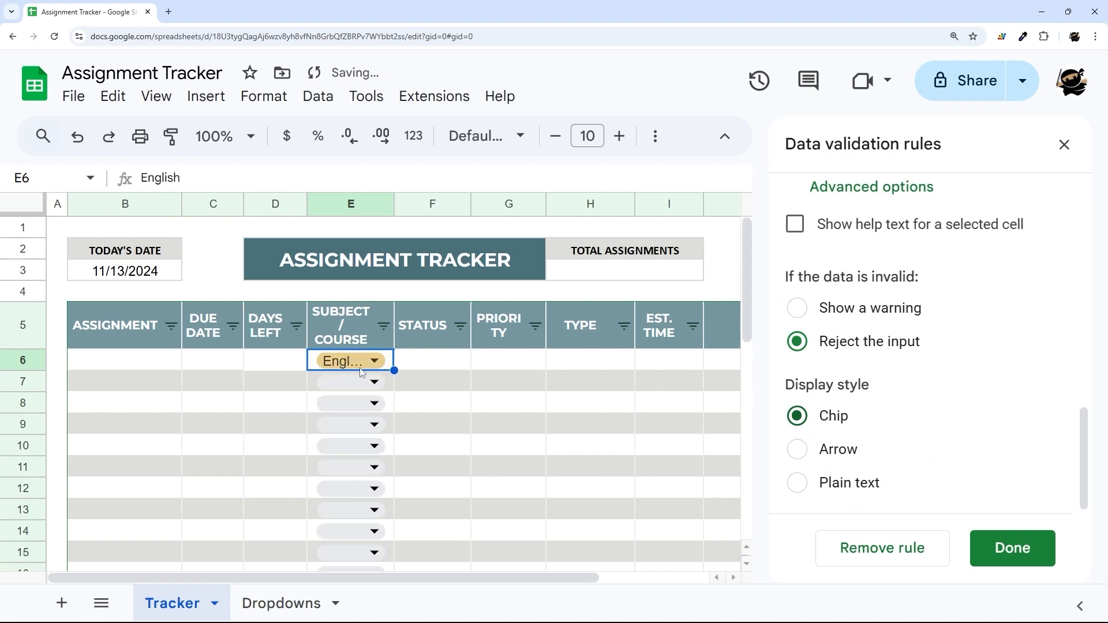
pyautogui.click(835, 450)
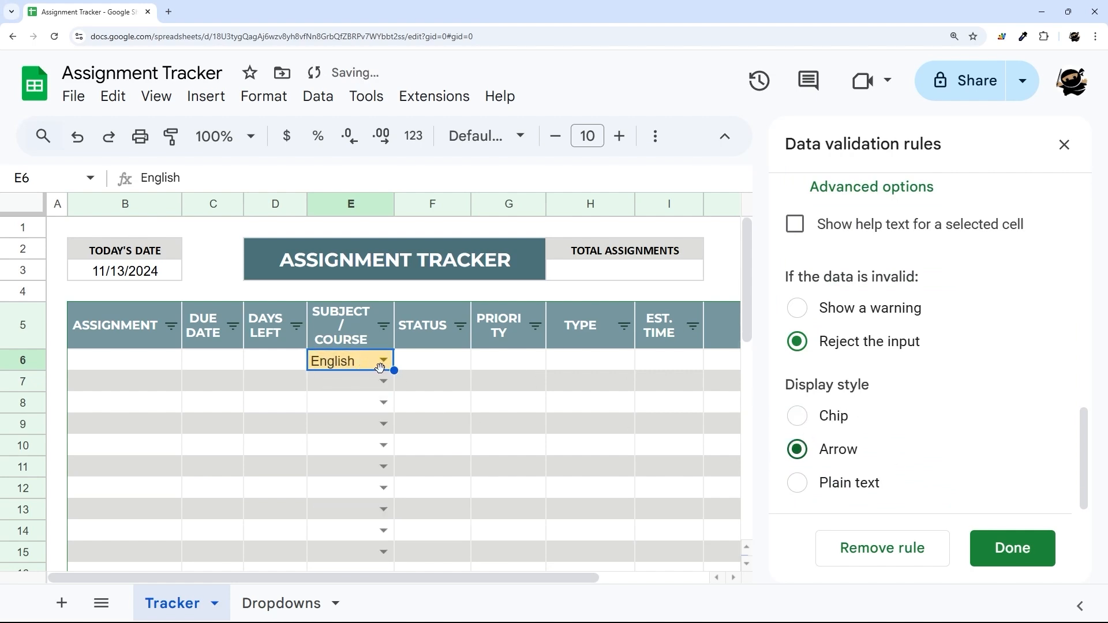
pyautogui.click(1016, 548)
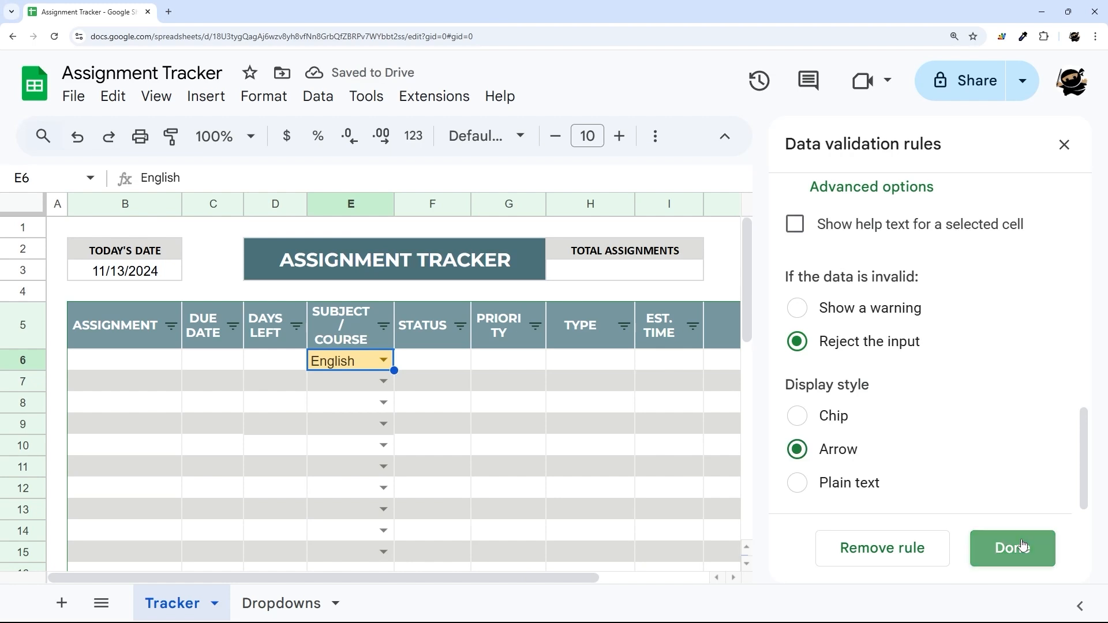
pyautogui.click(1064, 145)
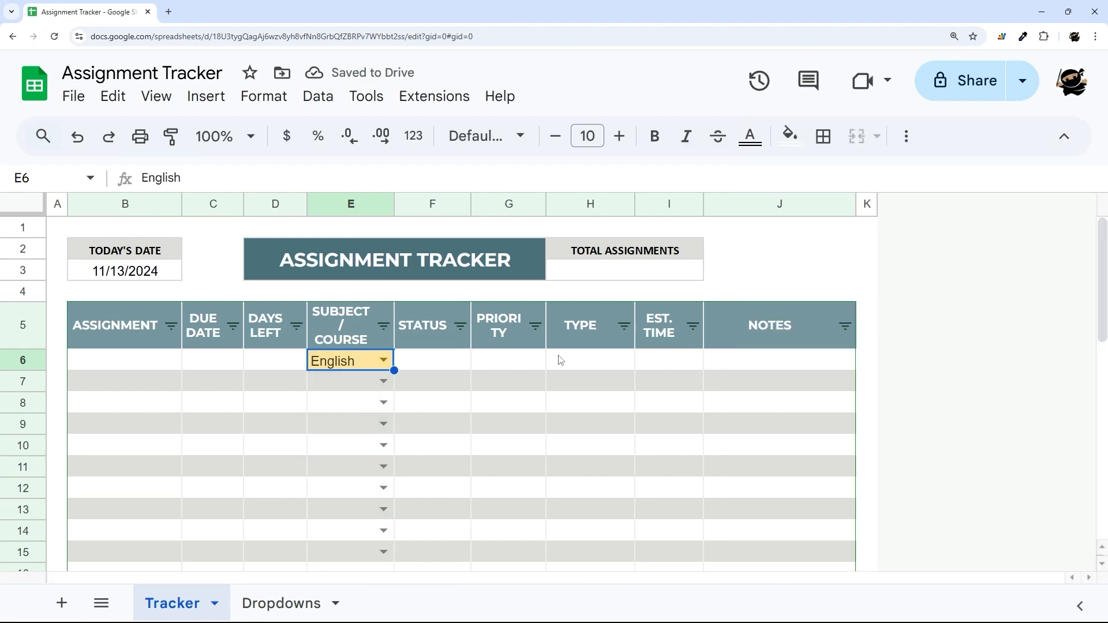
# Add a dropdown validation rule to the status cells F6:F38
pyautogui.doubleClick(435, 361)
pyautogui.press('Return')
pyautogui.click(436, 364)
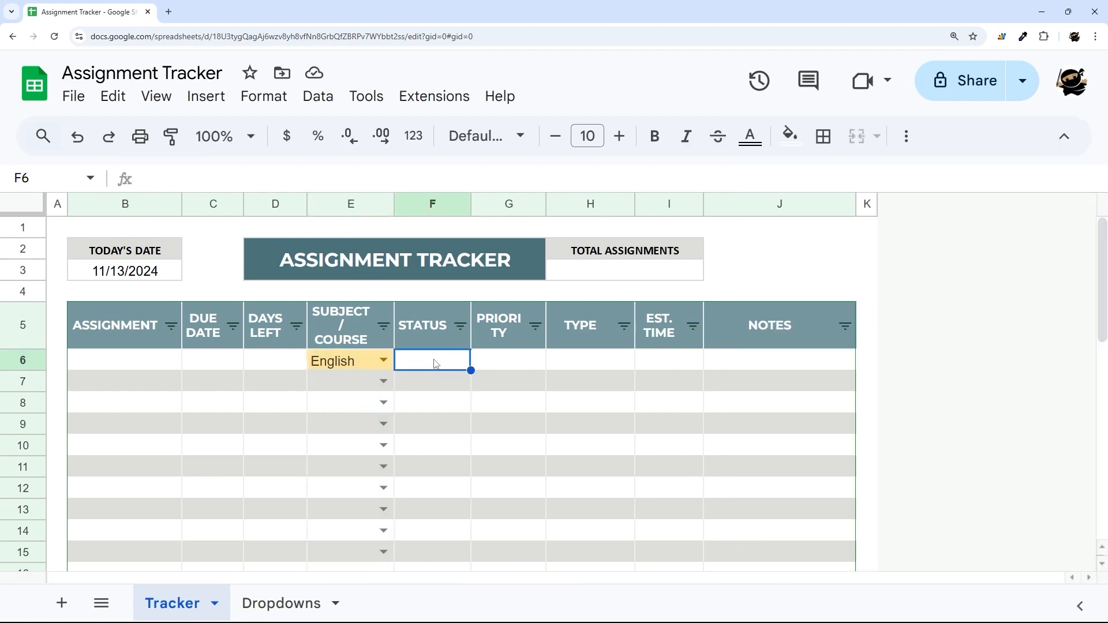
pyautogui.scroll(-10, 436, 369)
pyautogui.keyDown('shift'); pyautogui.click(429, 496); pyautogui.keyUp('shift')
pyautogui.scroll(10, 428, 448)
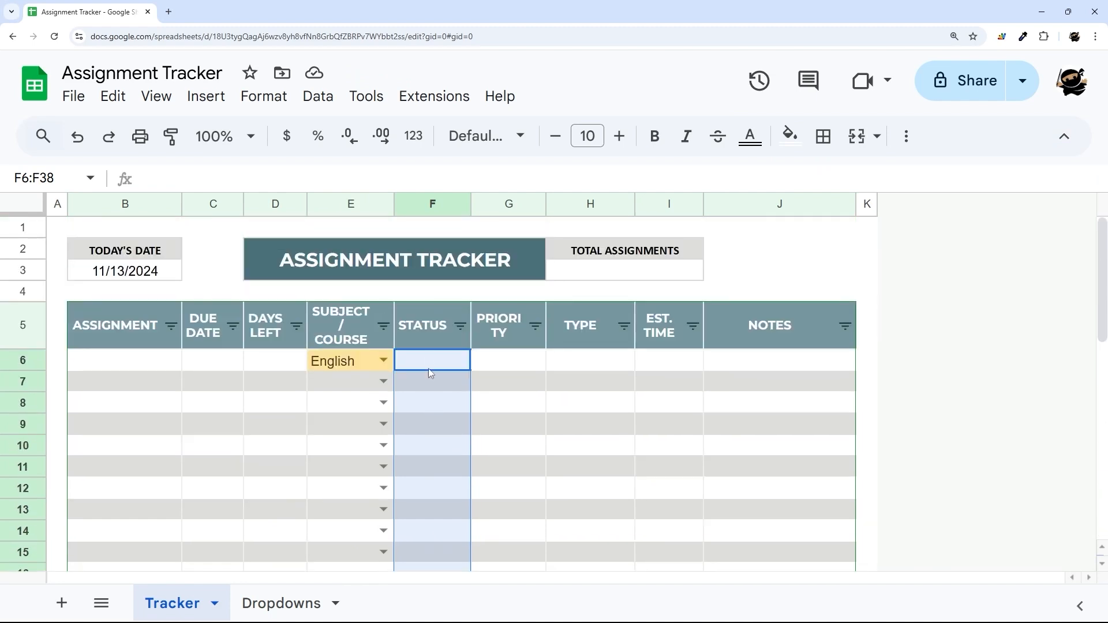
pyautogui.rightClick(428, 368)
pyautogui.scroll(-4, 510, 519)
pyautogui.click(497, 520)
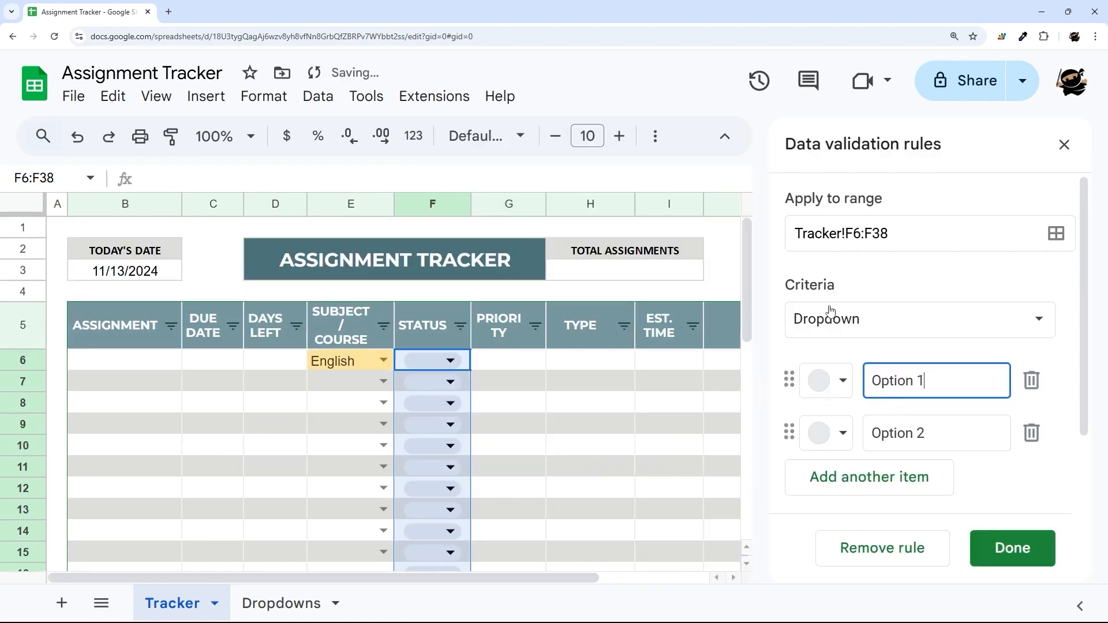
# Make the status rule a dropdown from a range, using Dropdowns!B2:B13 as the source
pyautogui.click(1024, 318)
pyautogui.click(1021, 346)
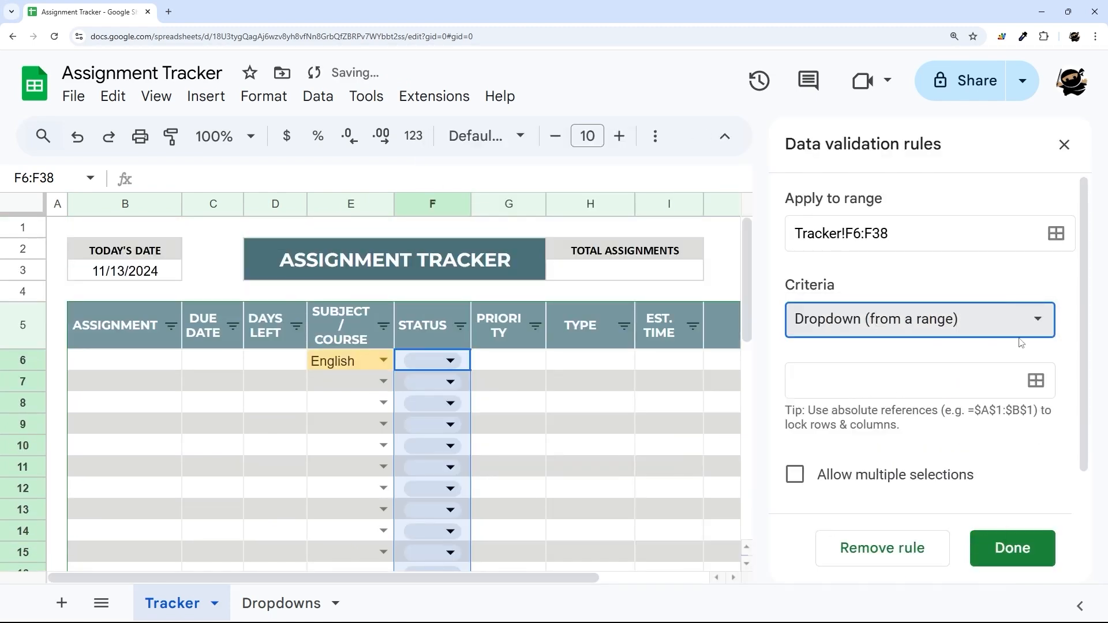
pyautogui.click(1039, 384)
pyautogui.click(519, 328)
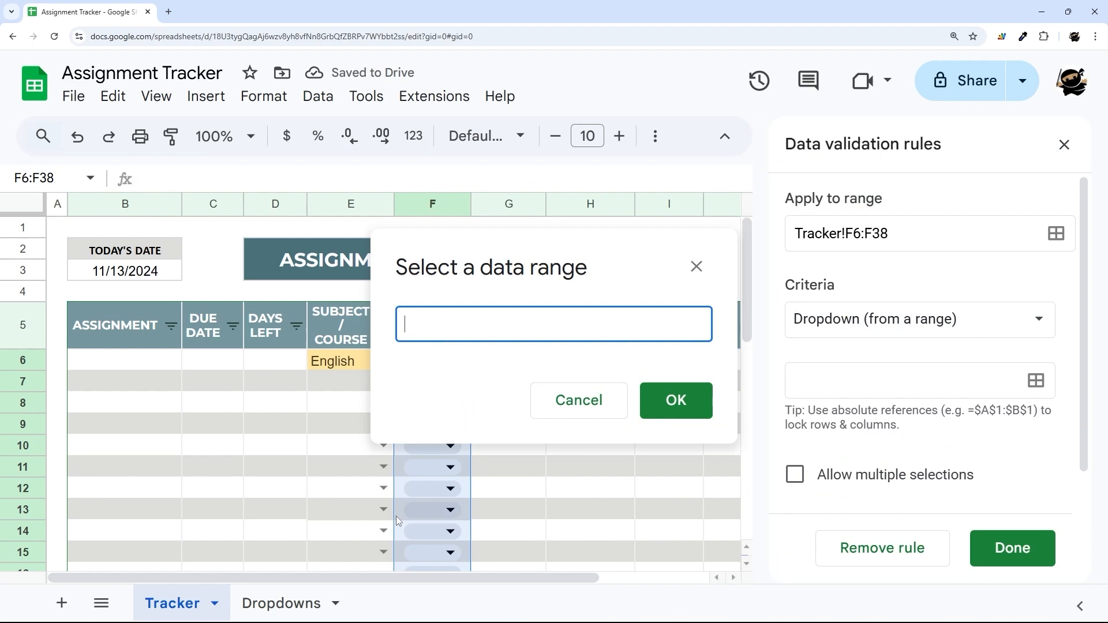
pyautogui.click(311, 602)
pyautogui.moveTo(188, 265); pyautogui.dragTo(190, 500)
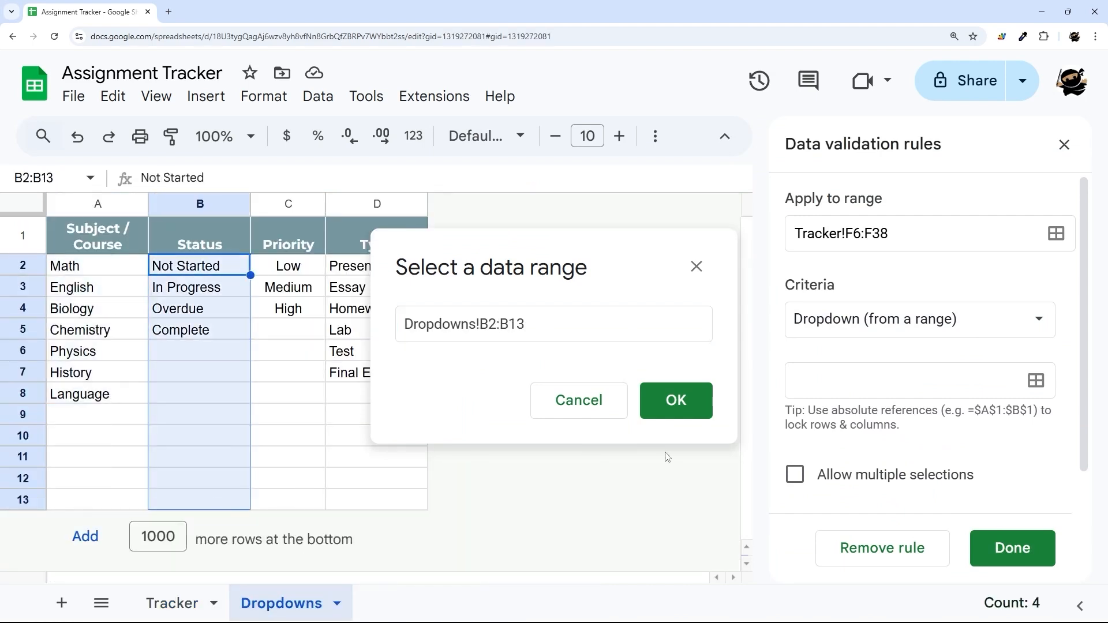
pyautogui.click(676, 400)
# Set the status dropdown's display style to Arrow
pyautogui.scroll(-6, 923, 450)
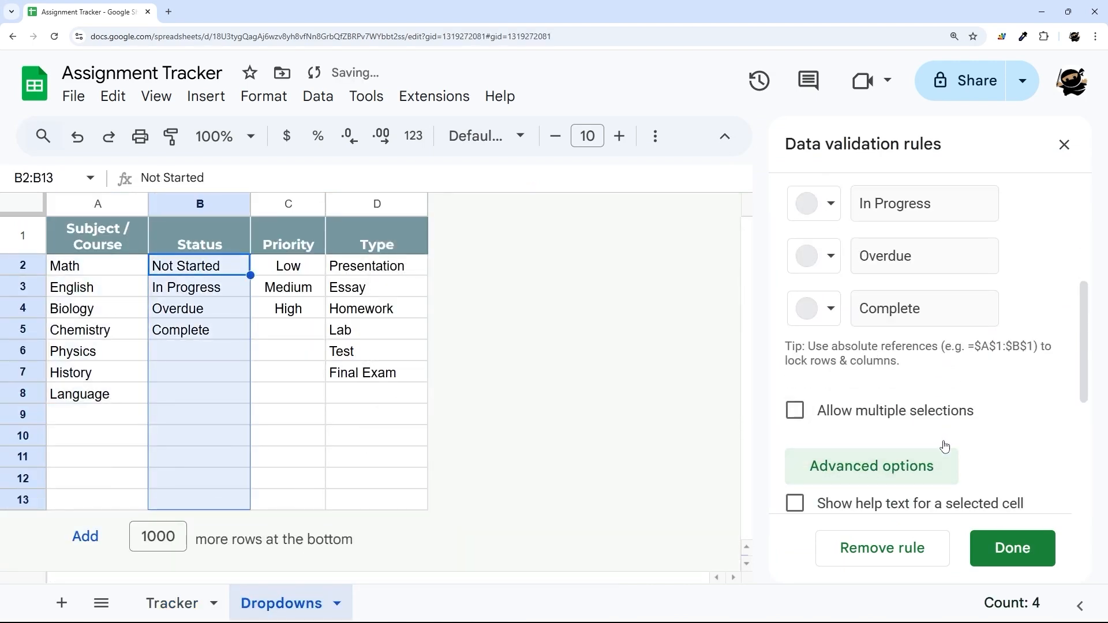
pyautogui.click(838, 450)
pyautogui.scroll(7, 831, 439)
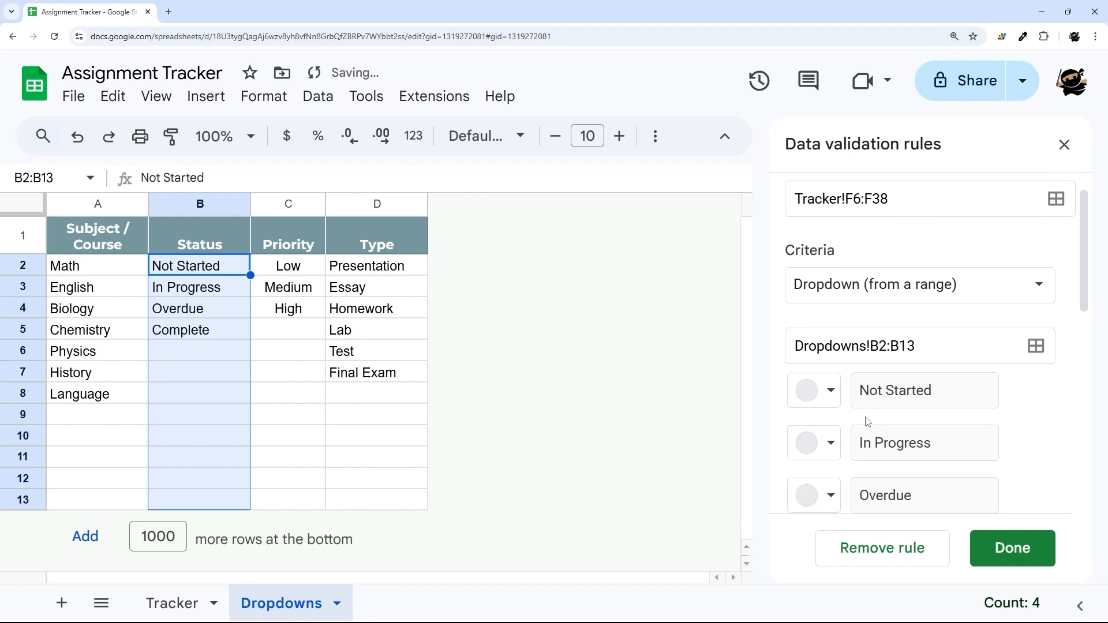
# Color the status option Overdue dark red and Complete dark green
pyautogui.scroll(-3, 868, 393)
pyautogui.click(831, 323)
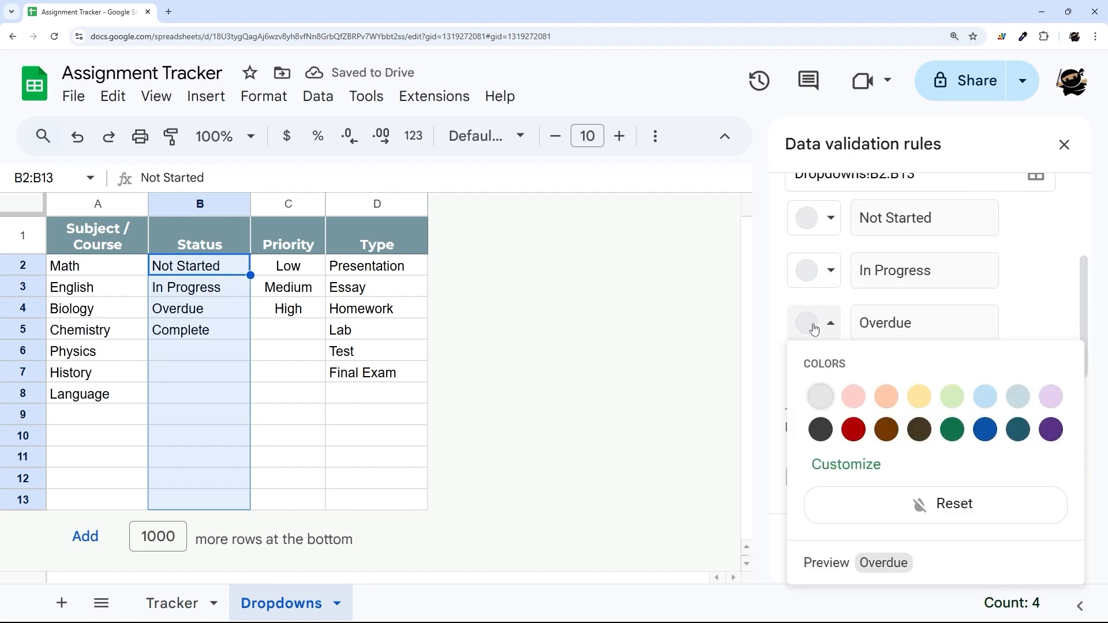
pyautogui.click(854, 428)
pyautogui.click(834, 375)
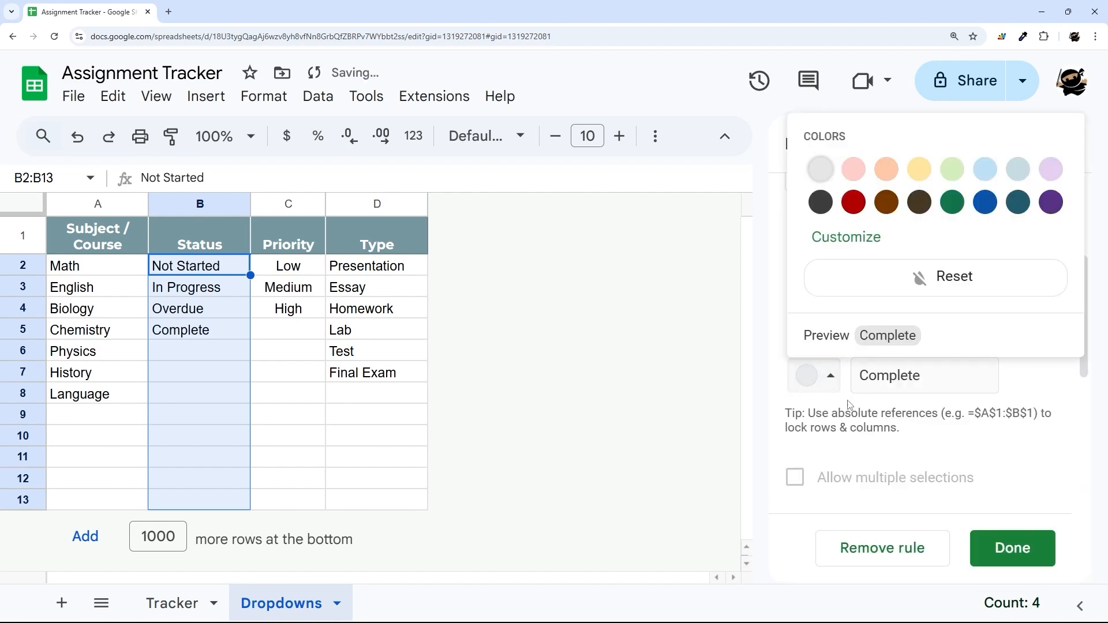
pyautogui.click(952, 202)
# Color the status option In Progress dark blue and Not Started light yellow, and save the rule
pyautogui.scroll(1, 846, 326)
pyautogui.click(843, 329)
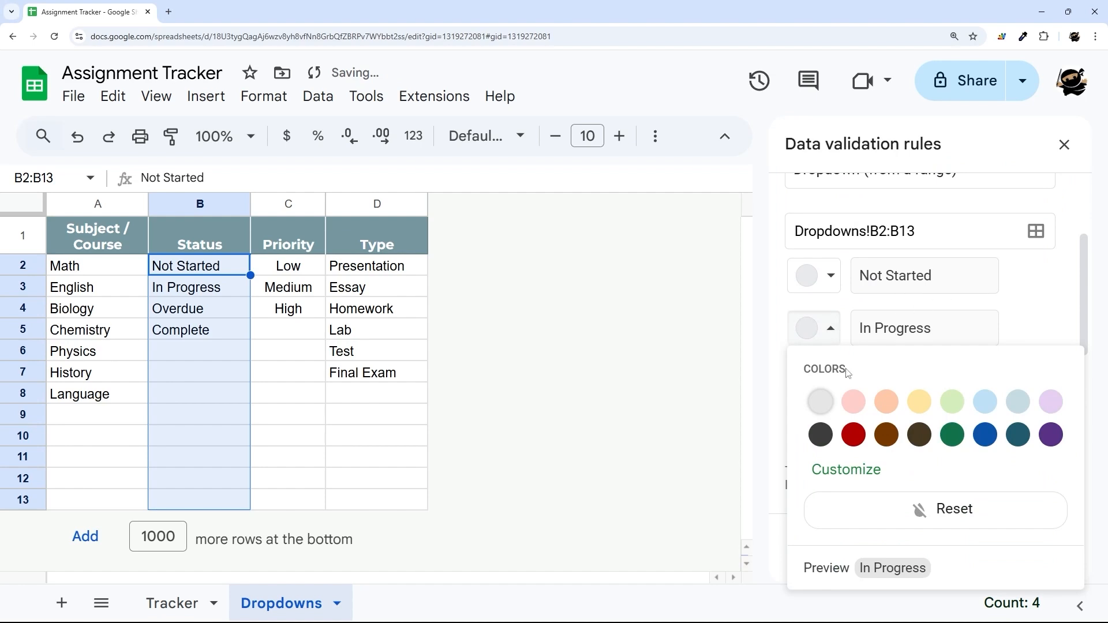
pyautogui.click(985, 434)
pyautogui.click(834, 276)
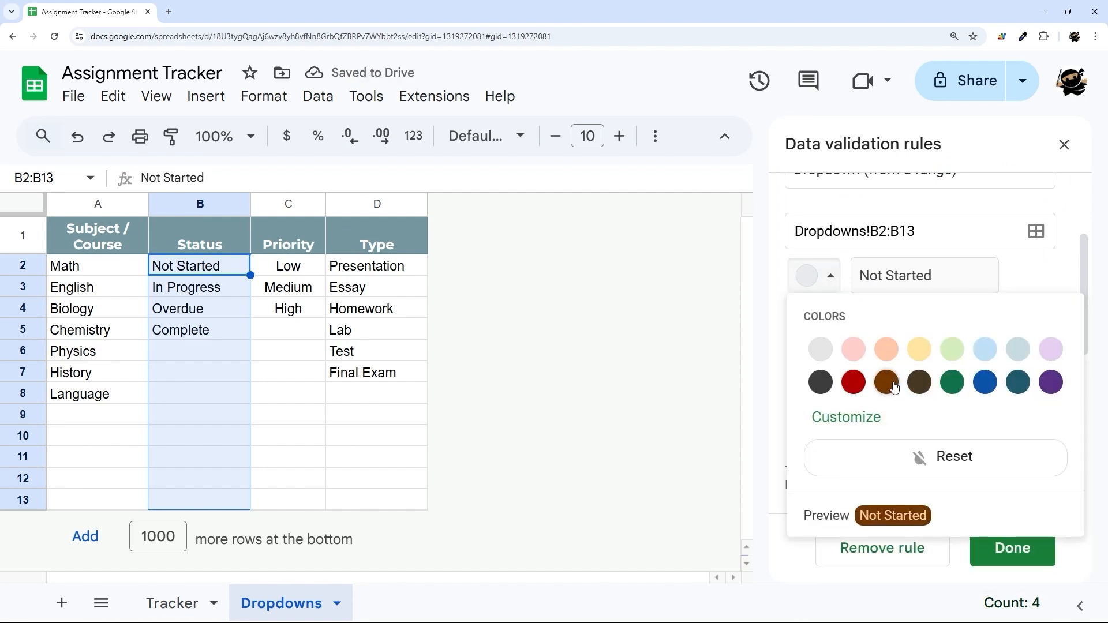
pyautogui.click(893, 383)
pyautogui.click(820, 287)
pyautogui.click(917, 350)
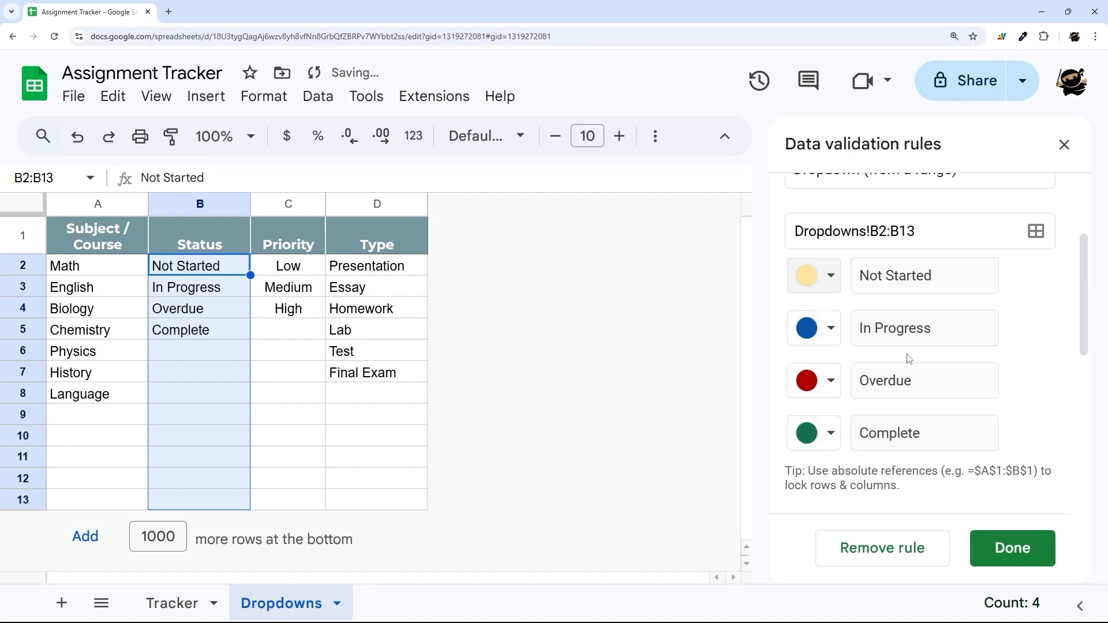
pyautogui.click(1010, 548)
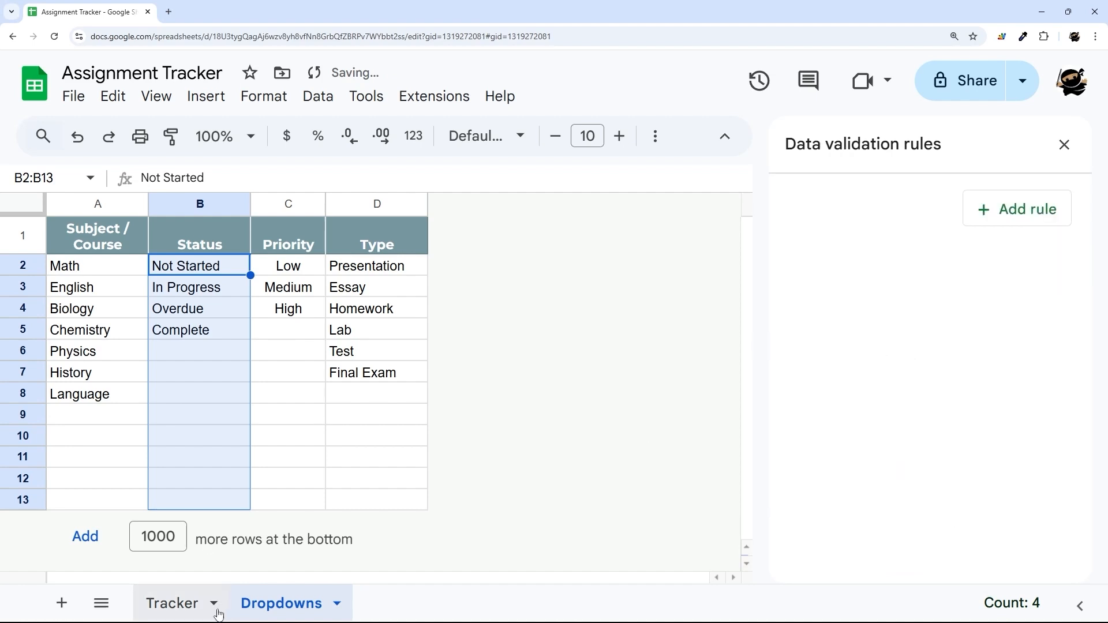
# Add a validation rule to the Tracker priority cells G6:G38 as a dropdown from range Dropdowns!C2:C13 with the Arrow display style
pyautogui.click(173, 603)
pyautogui.moveTo(507, 360); pyautogui.dragTo(504, 522)
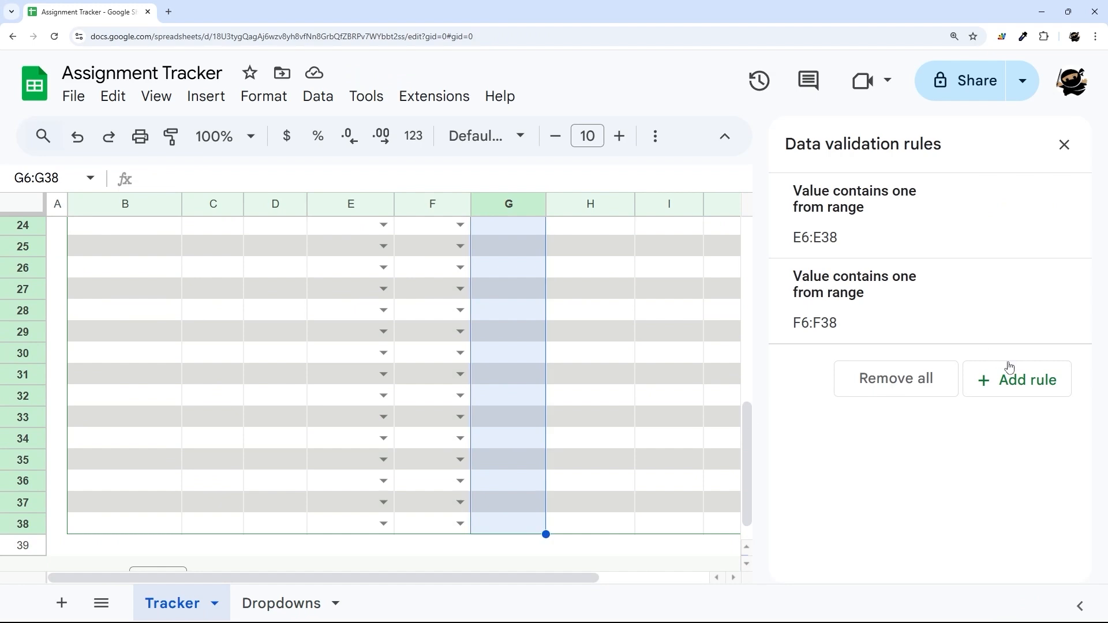
pyautogui.click(1014, 384)
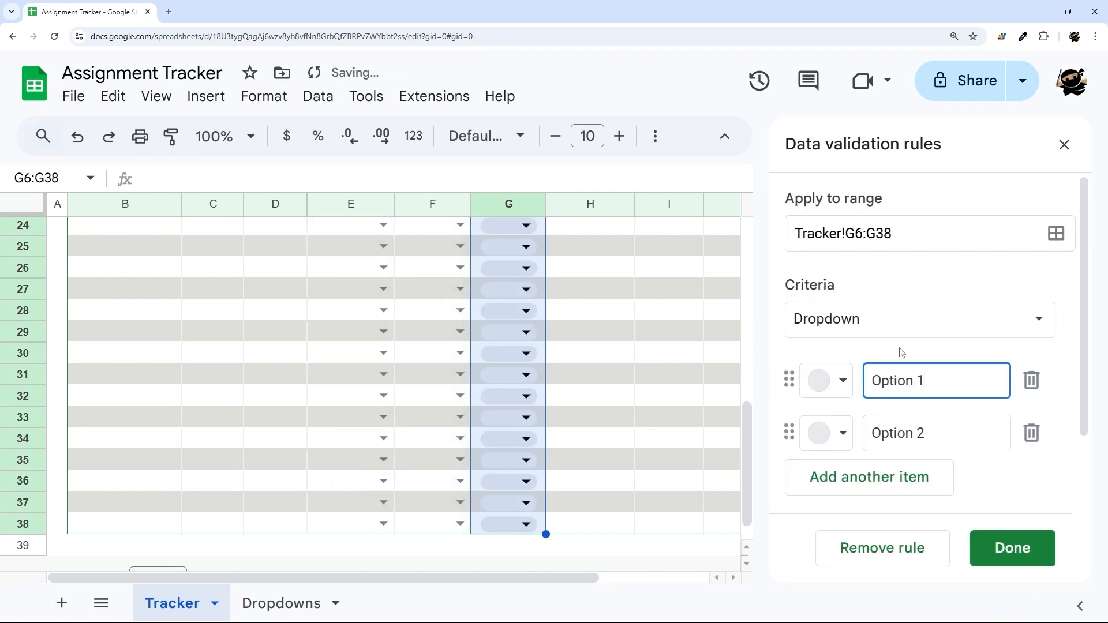
pyautogui.click(873, 326)
pyautogui.click(909, 358)
pyautogui.click(1036, 381)
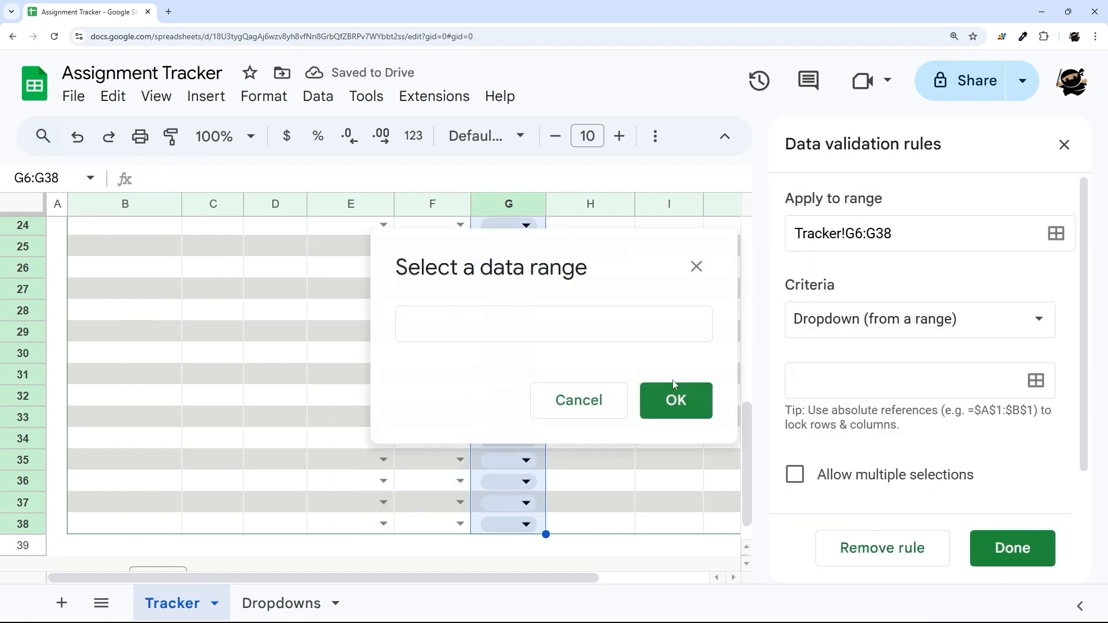
pyautogui.click(282, 603)
pyautogui.moveTo(288, 265); pyautogui.dragTo(288, 499)
pyautogui.click(676, 400)
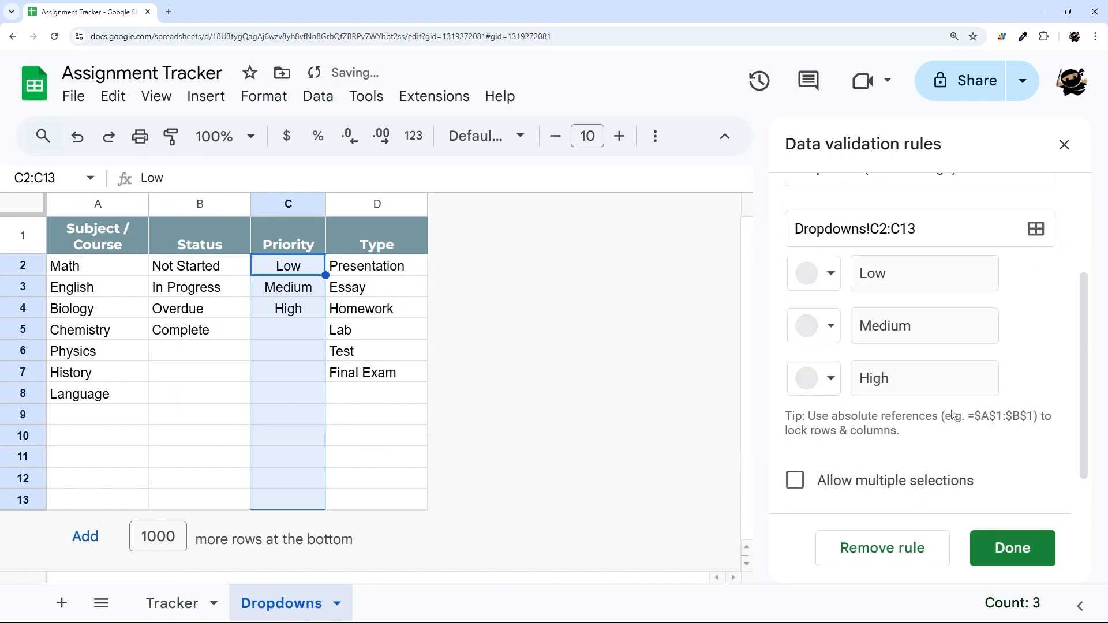
pyautogui.scroll(-7, 826, 378)
pyautogui.scroll(8, 827, 378)
# Color the priority options Low light blue, Medium light yellow and High light red, and save the rule
pyautogui.click(826, 378)
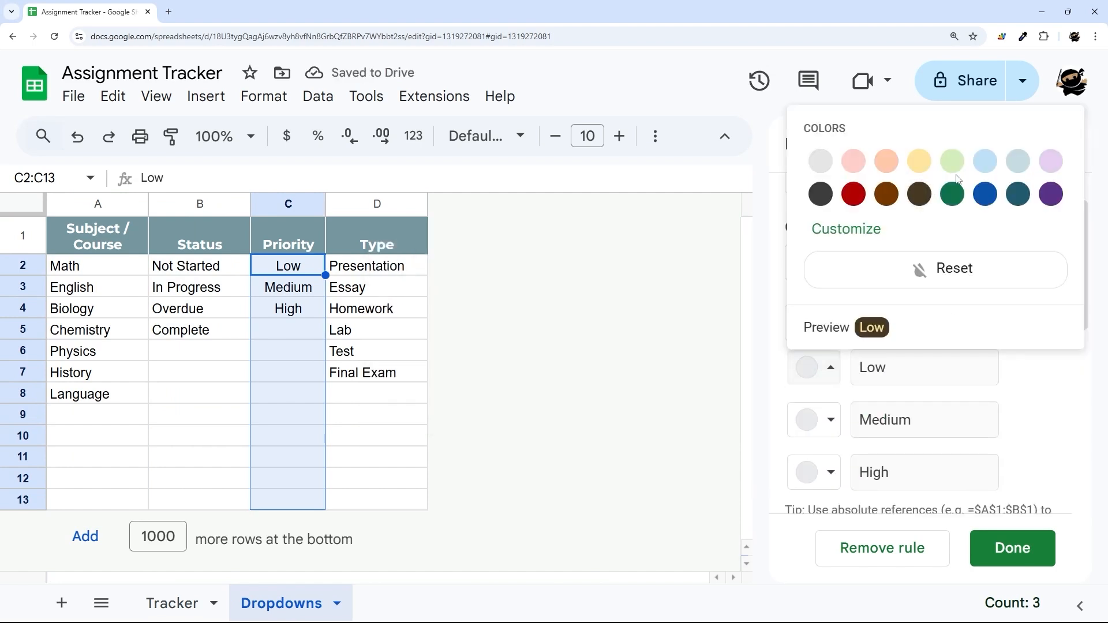
pyautogui.click(993, 172)
pyautogui.click(826, 419)
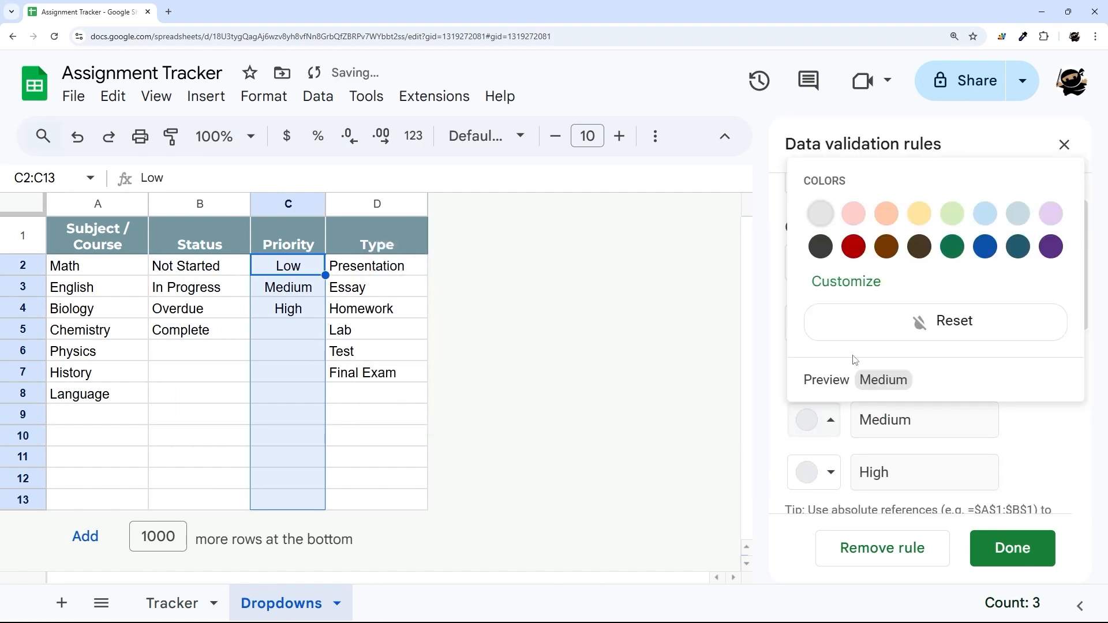
pyautogui.click(917, 215)
pyautogui.click(826, 472)
pyautogui.click(853, 266)
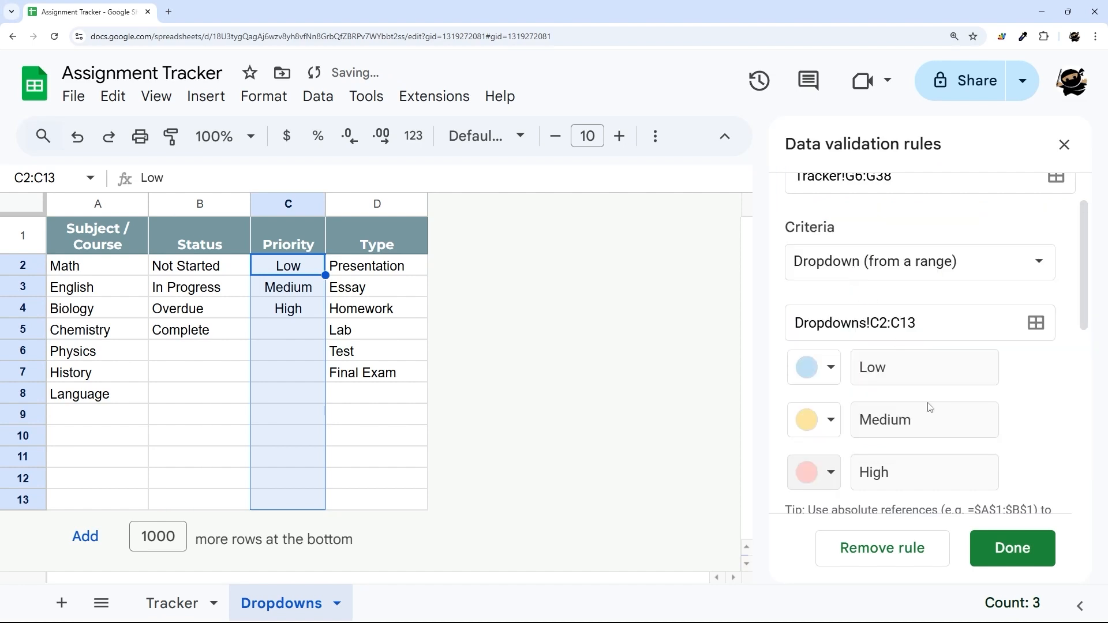
pyautogui.click(996, 539)
# Add a dropdown-from-a-range validation rule to the type cells H6:H38 on the Tracker sheet
pyautogui.click(187, 602)
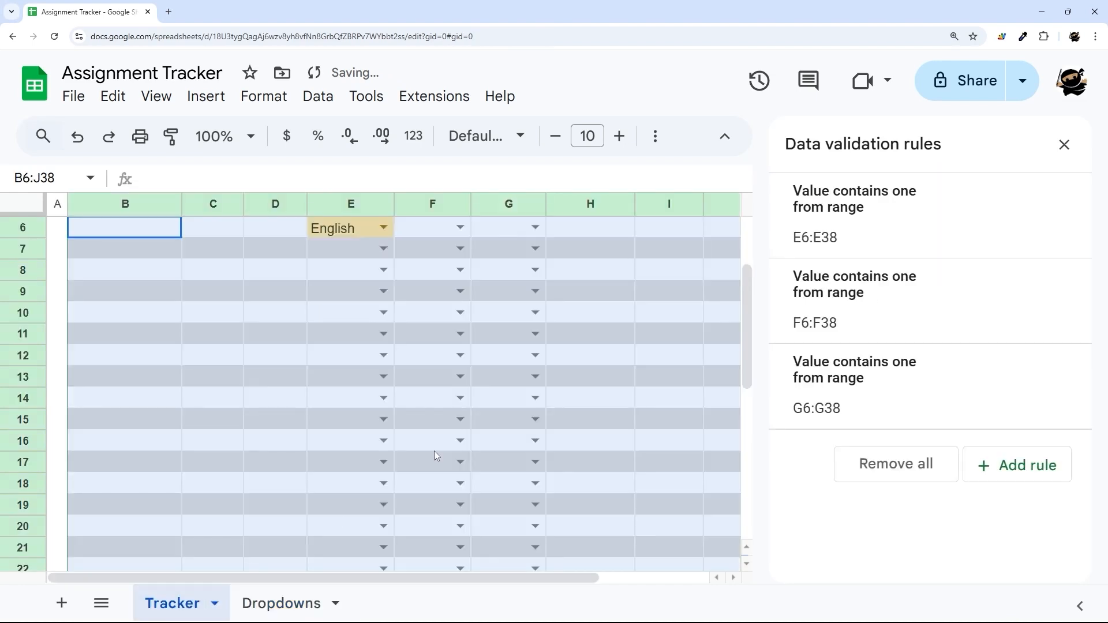
pyautogui.scroll(3, 574, 300)
pyautogui.scroll(-6, 587, 438)
pyautogui.moveTo(587, 361); pyautogui.dragTo(606, 488)
pyautogui.scroll(-3, 588, 445)
pyautogui.click(1016, 465)
pyautogui.click(900, 319)
pyautogui.click(875, 352)
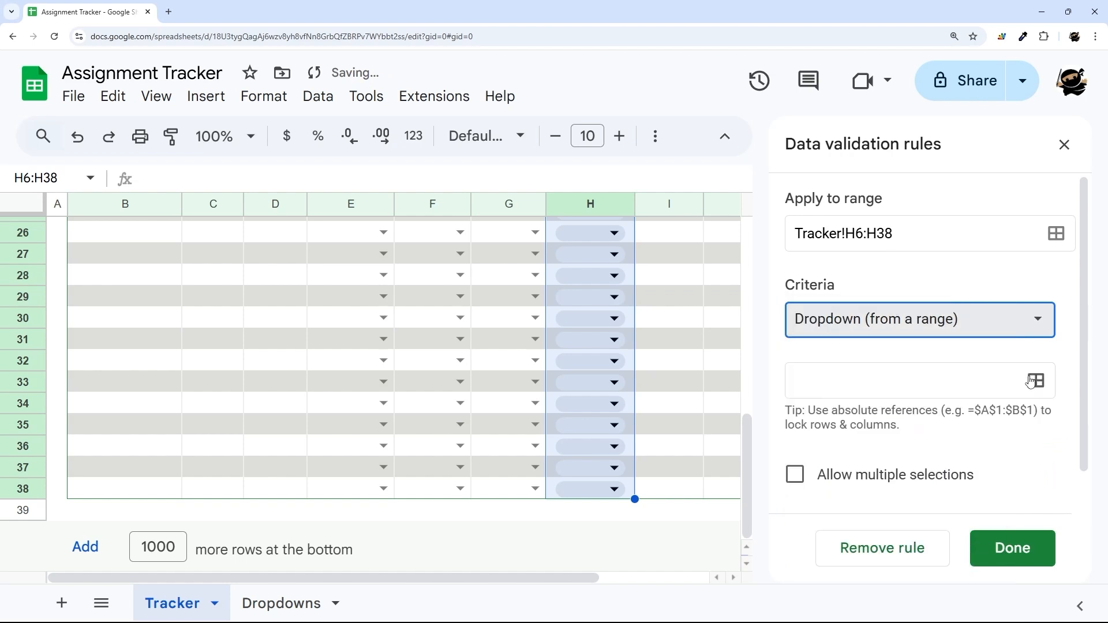
# Source the type dropdown's options from Dropdowns!D2:D13
pyautogui.click(1035, 380)
pyautogui.click(281, 603)
pyautogui.moveTo(288, 266); pyautogui.dragTo(288, 499)
pyautogui.moveTo(346, 266); pyautogui.dragTo(358, 499)
pyautogui.click(676, 400)
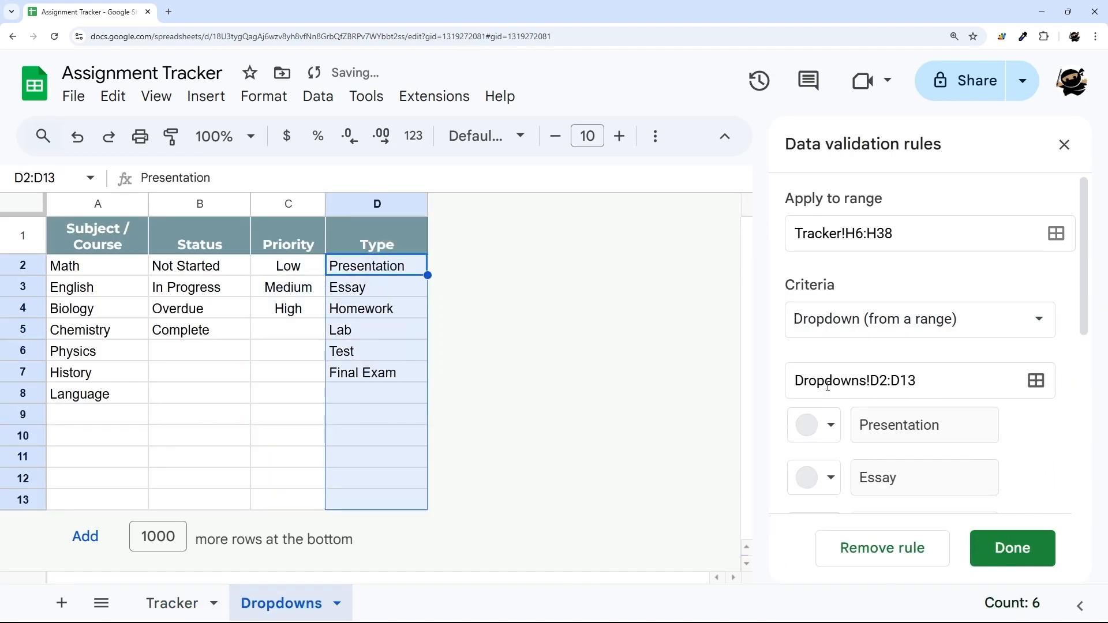
pyautogui.scroll(-10, 812, 444)
pyautogui.scroll(10, 893, 388)
pyautogui.scroll(-5, 825, 384)
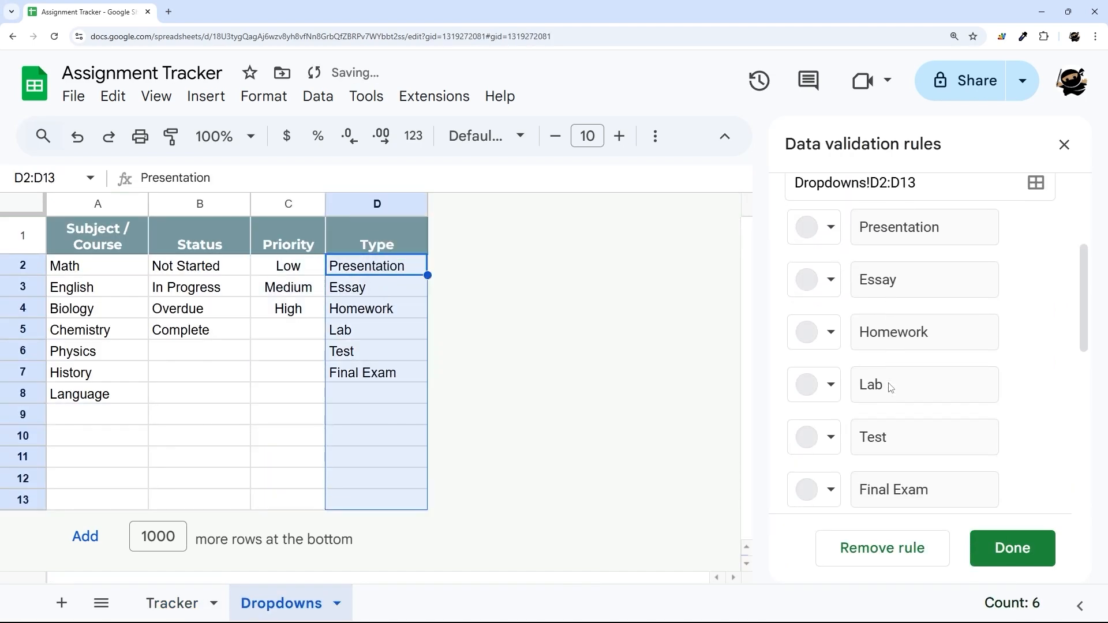
pyautogui.scroll(3, 854, 386)
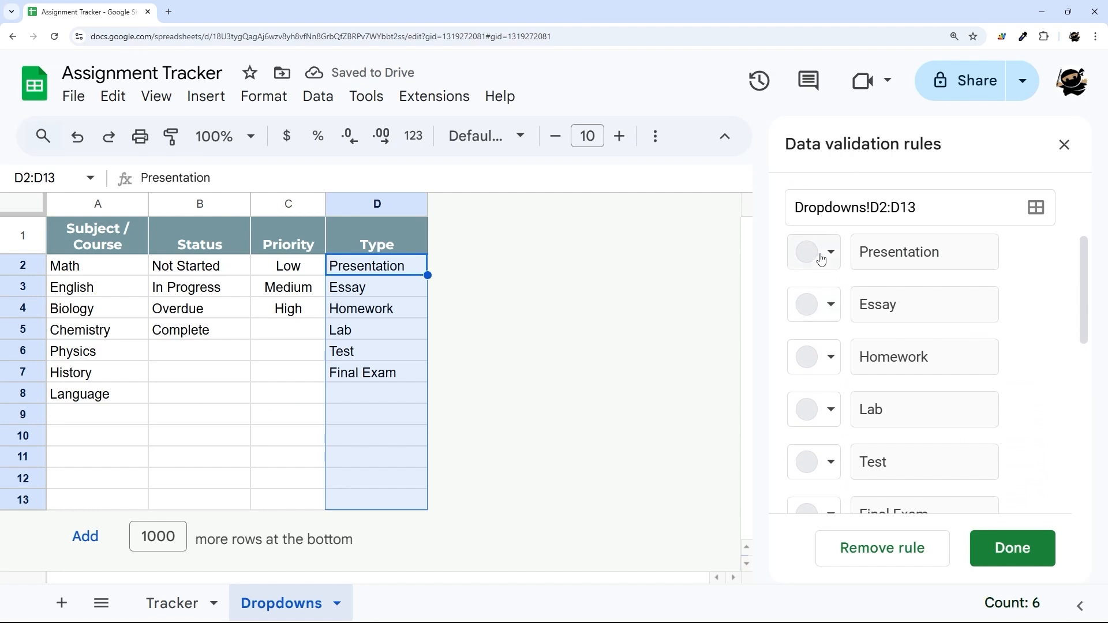
# Color the type options Presentation light orange, Essay light yellow and Homework light green
pyautogui.click(822, 259)
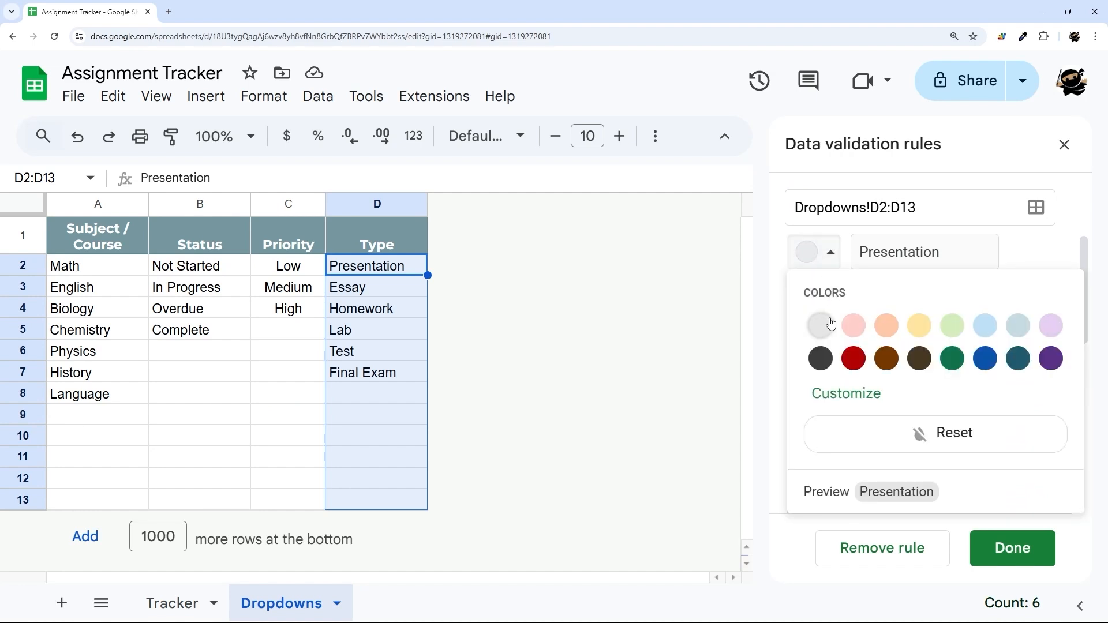
pyautogui.click(889, 326)
pyautogui.click(832, 310)
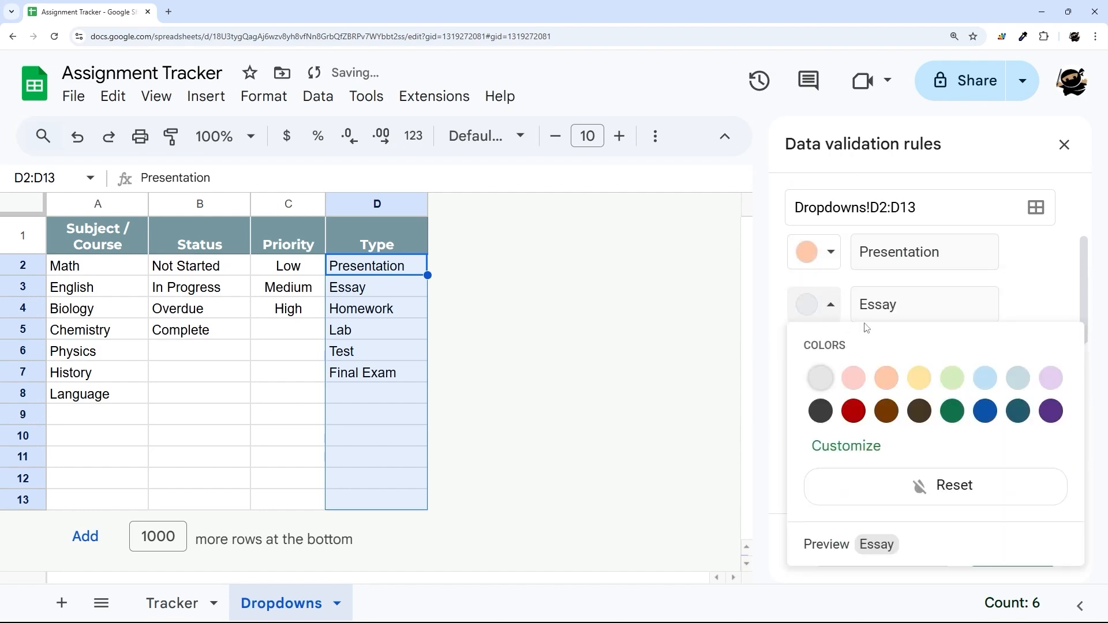
pyautogui.click(918, 379)
pyautogui.click(831, 359)
pyautogui.click(952, 430)
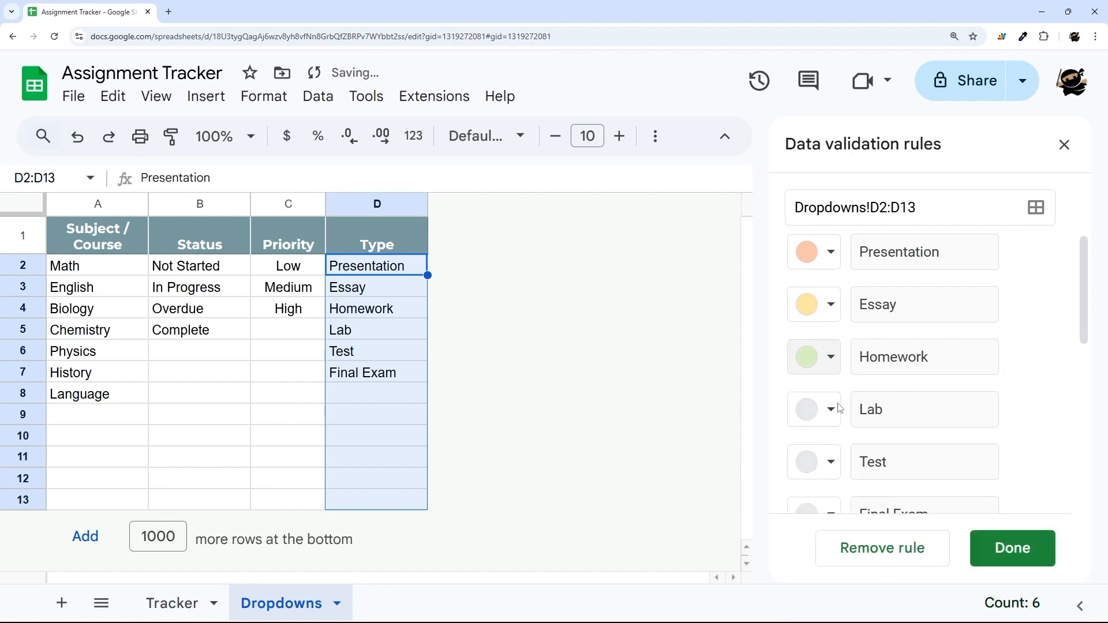
# Color Lab light blue, Test light blue-gray and Final Exam light purple, and save the type dropdown rule
pyautogui.click(831, 409)
pyautogui.click(985, 203)
pyautogui.click(831, 462)
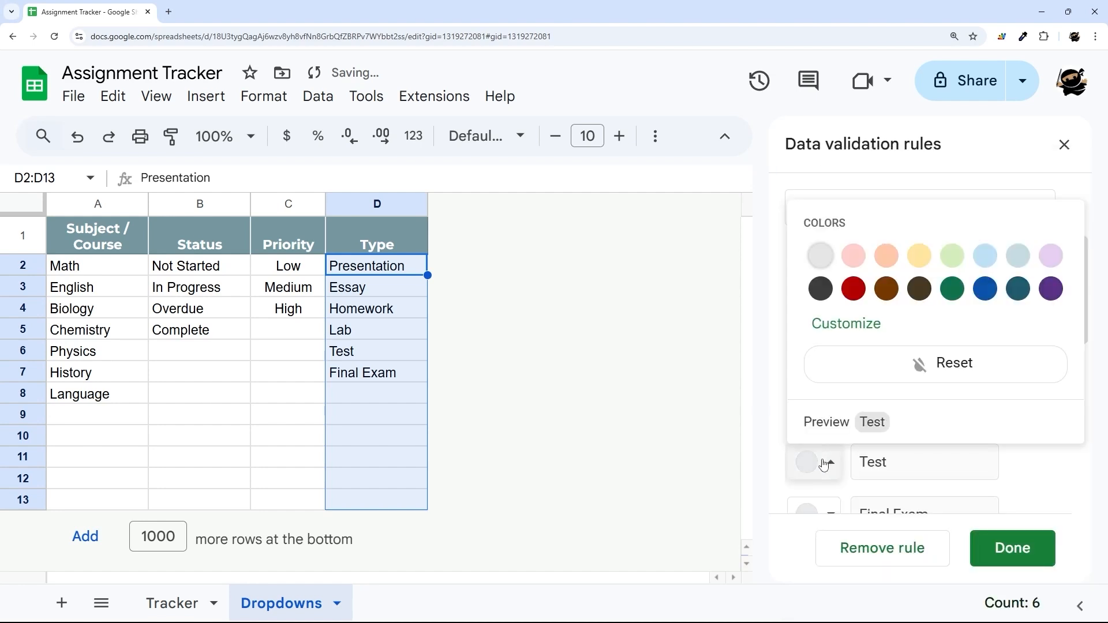
pyautogui.click(1018, 253)
pyautogui.scroll(-3, 826, 393)
pyautogui.click(831, 341)
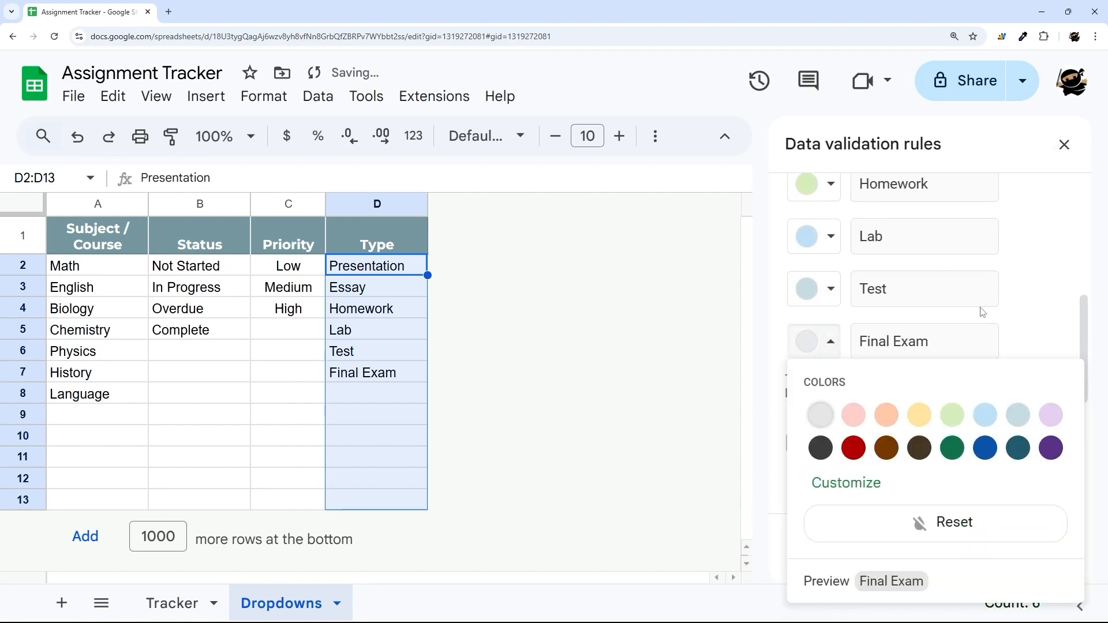
pyautogui.click(1048, 413)
pyautogui.scroll(-5, 922, 398)
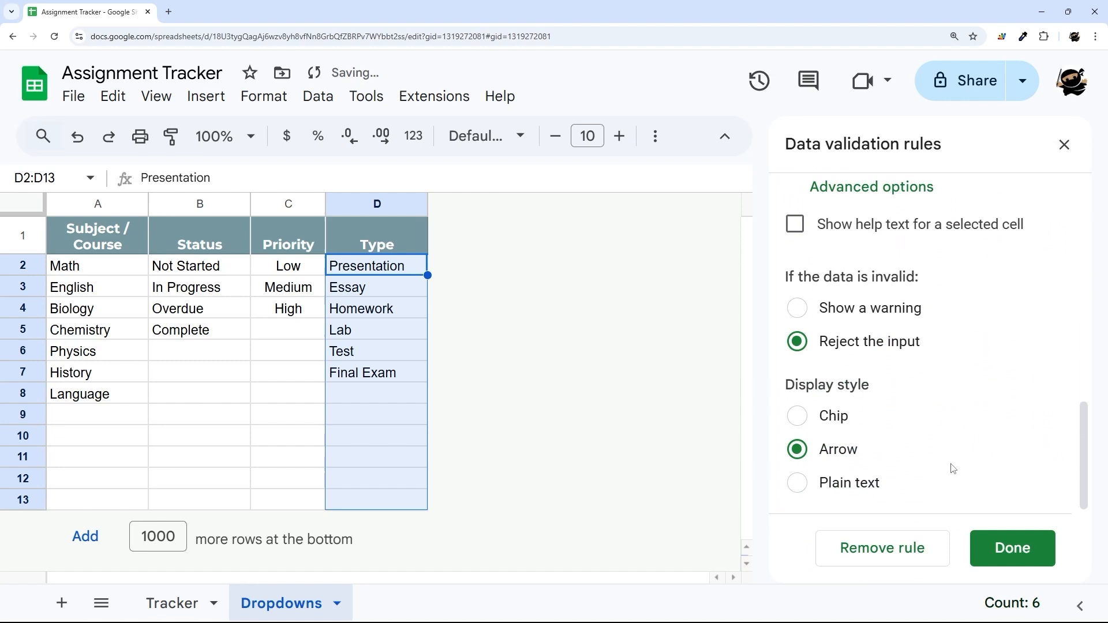
pyautogui.click(1011, 549)
pyautogui.click(1065, 145)
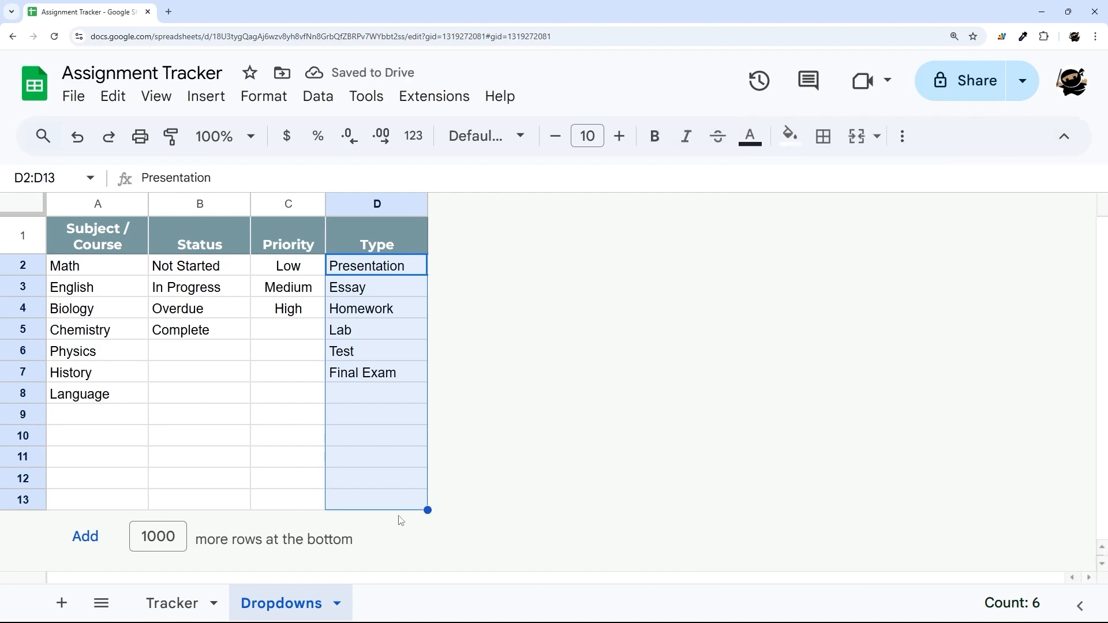
# On the Tracker sheet, enter Assignment 1 in B6 and extend the series down to Assignment 10 in B15
pyautogui.click(172, 603)
pyautogui.click(699, 382)
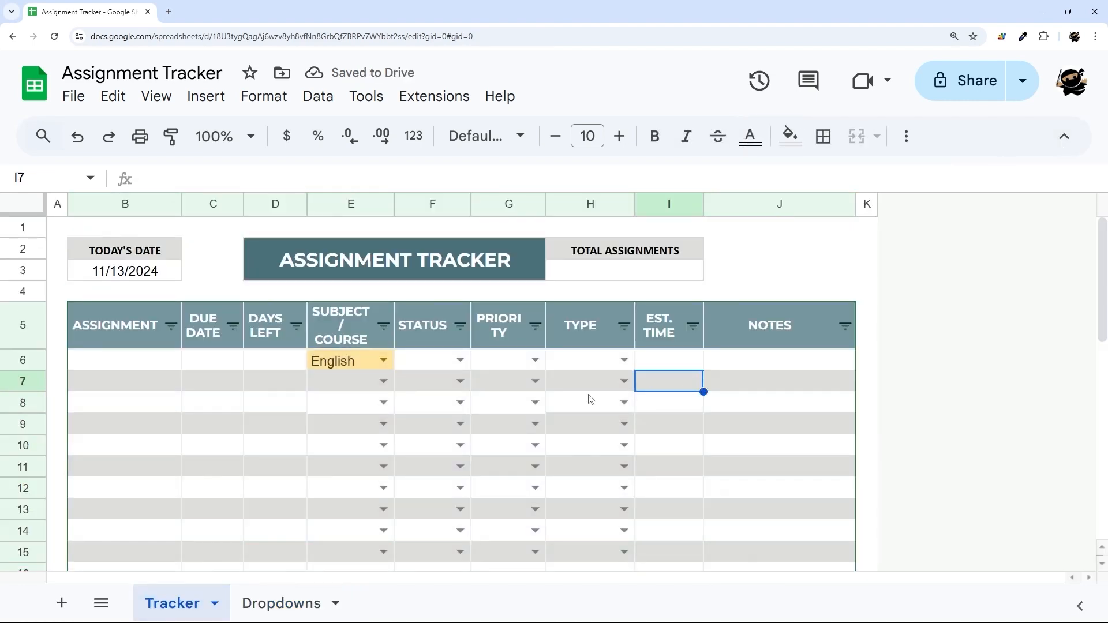
pyautogui.click(160, 368)
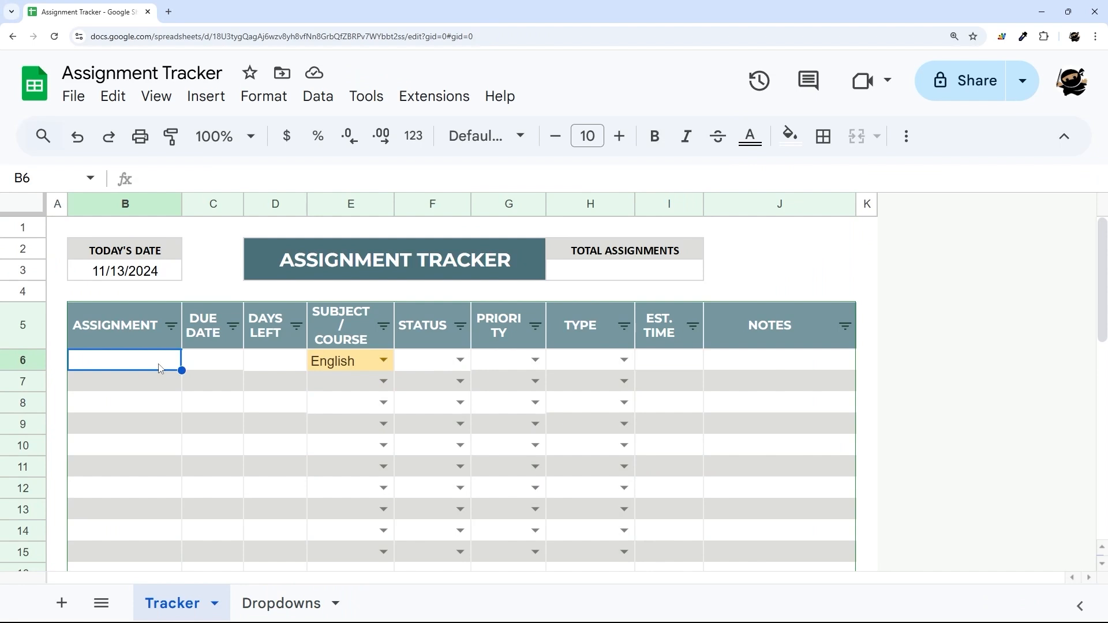
pyautogui.write('Assignment 1')
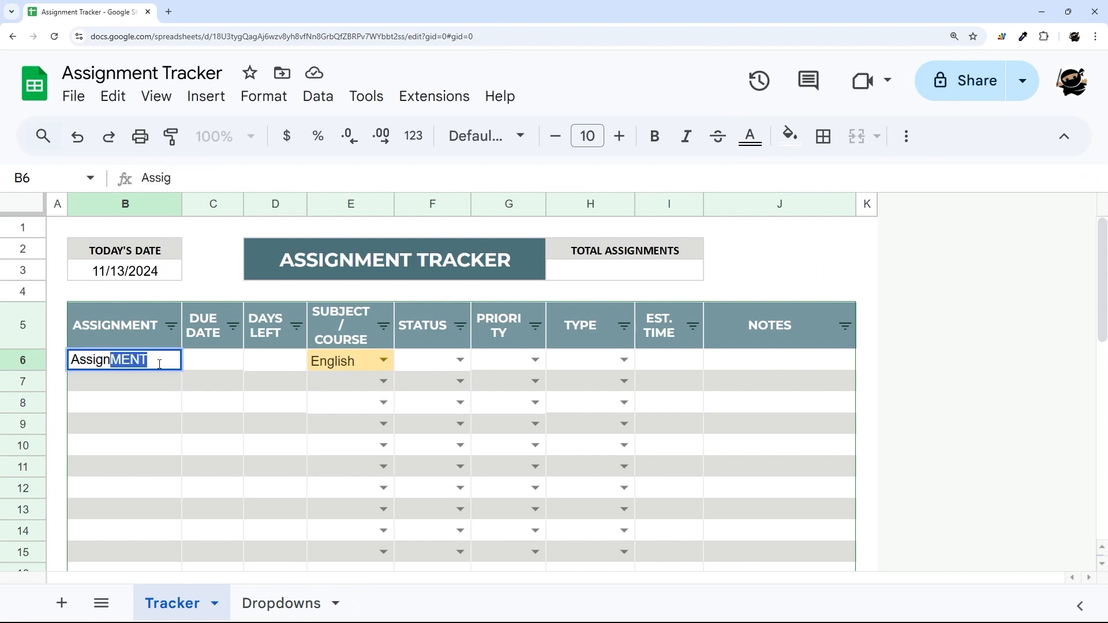
pyautogui.press('Return')
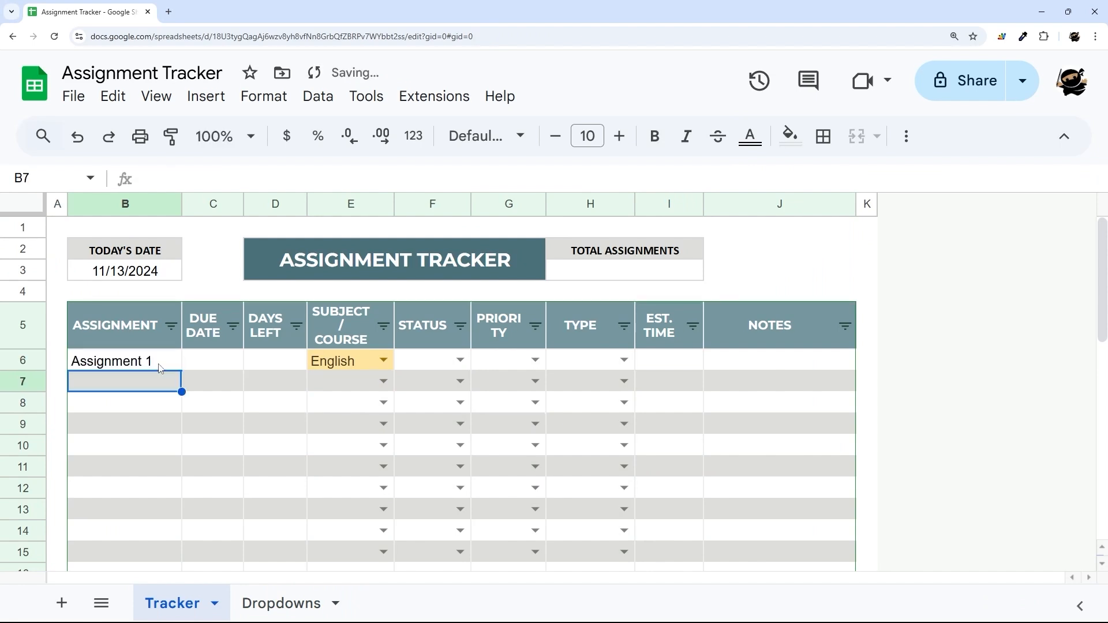
pyautogui.click(160, 367)
pyautogui.scroll(-3, 160, 404)
pyautogui.moveTo(182, 370); pyautogui.dragTo(165, 404)
pyautogui.click(165, 404)
pyautogui.scroll(3, 207, 363)
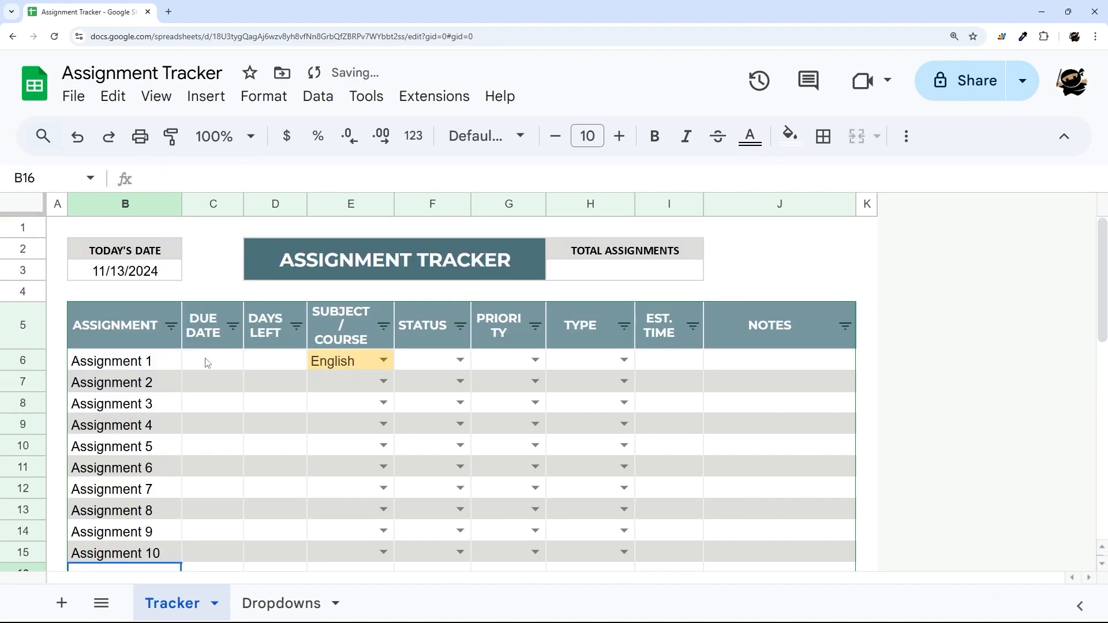
pyautogui.click(208, 364)
pyautogui.scroll(-1, 195, 353)
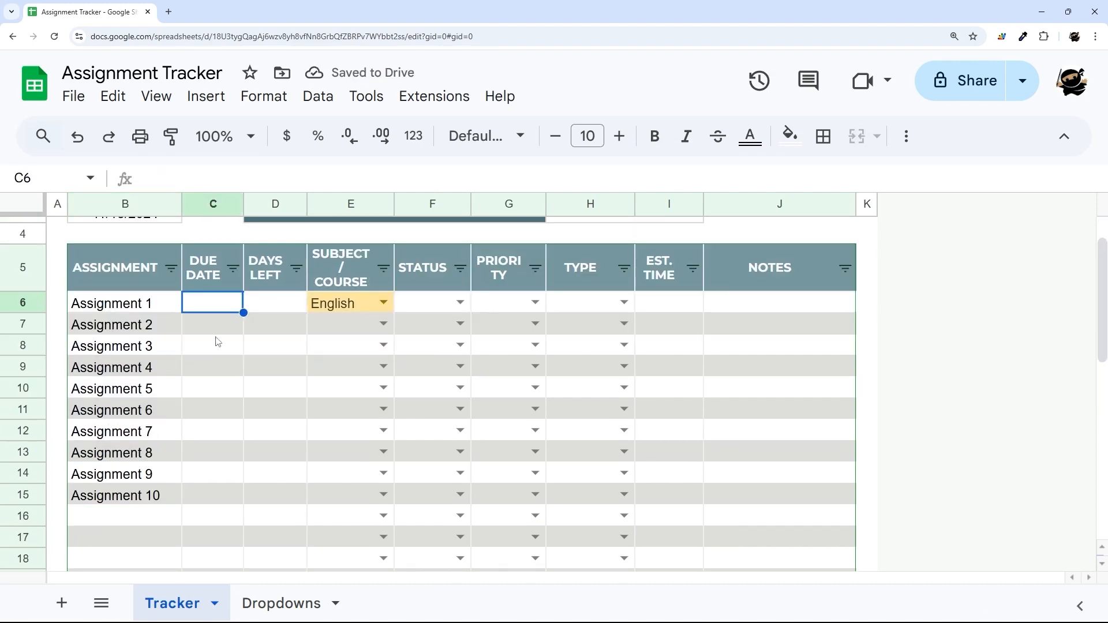
pyautogui.doubleClick(224, 305)
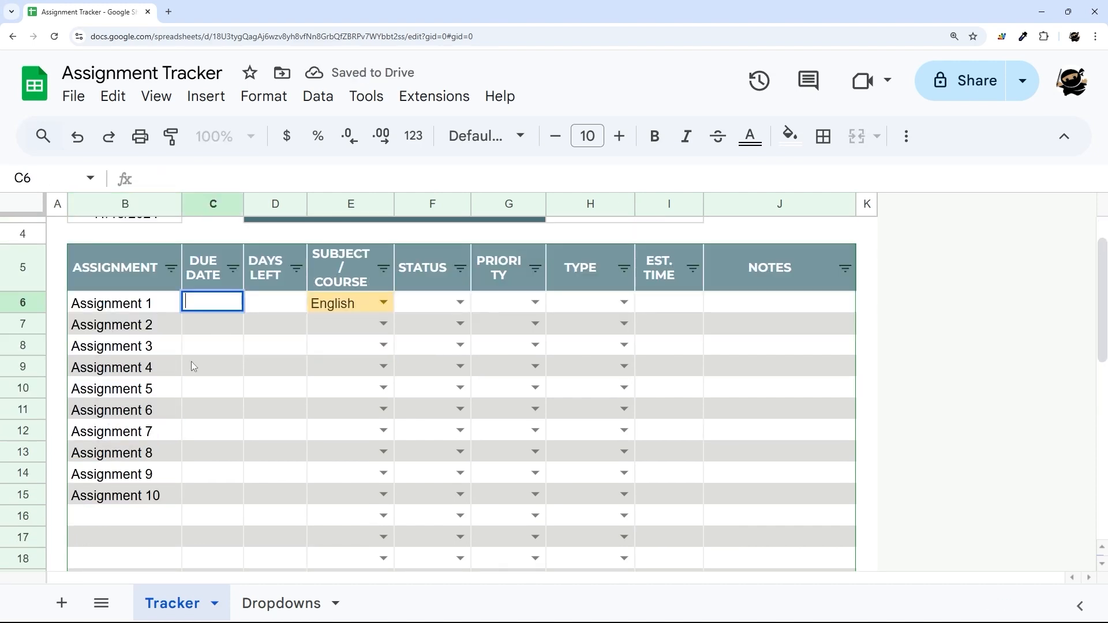
pyautogui.doubleClick(208, 326)
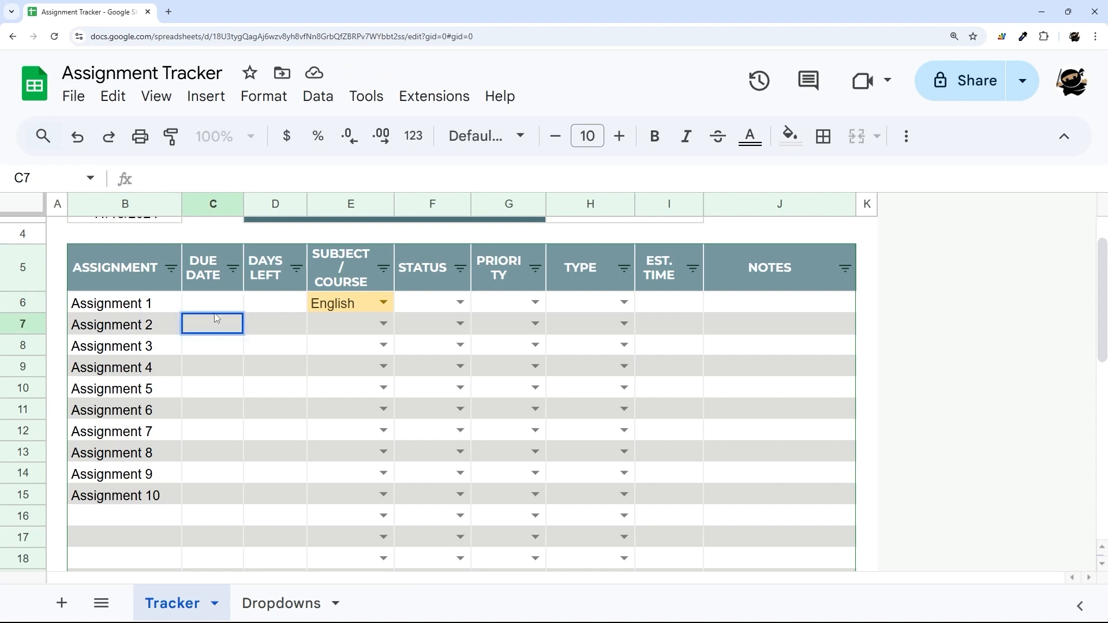
pyautogui.click(213, 310)
pyautogui.write('1')
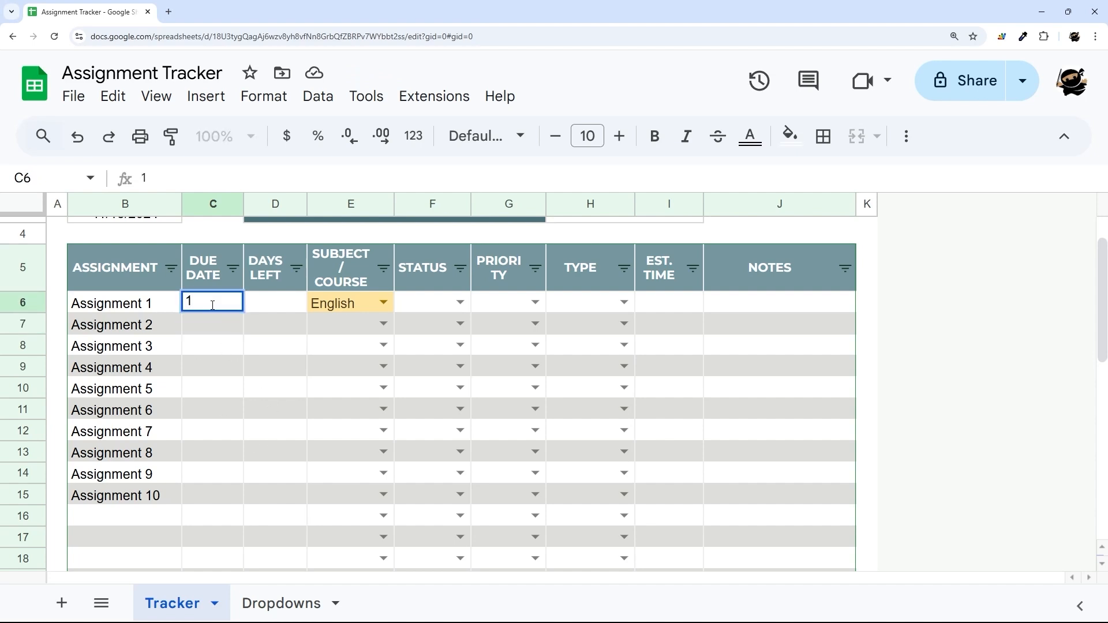
pyautogui.press('Escape')
# Start a data validation rule for the due date cells C6:C38
pyautogui.scroll(-6, 212, 308)
pyautogui.scroll(-2, 196, 479)
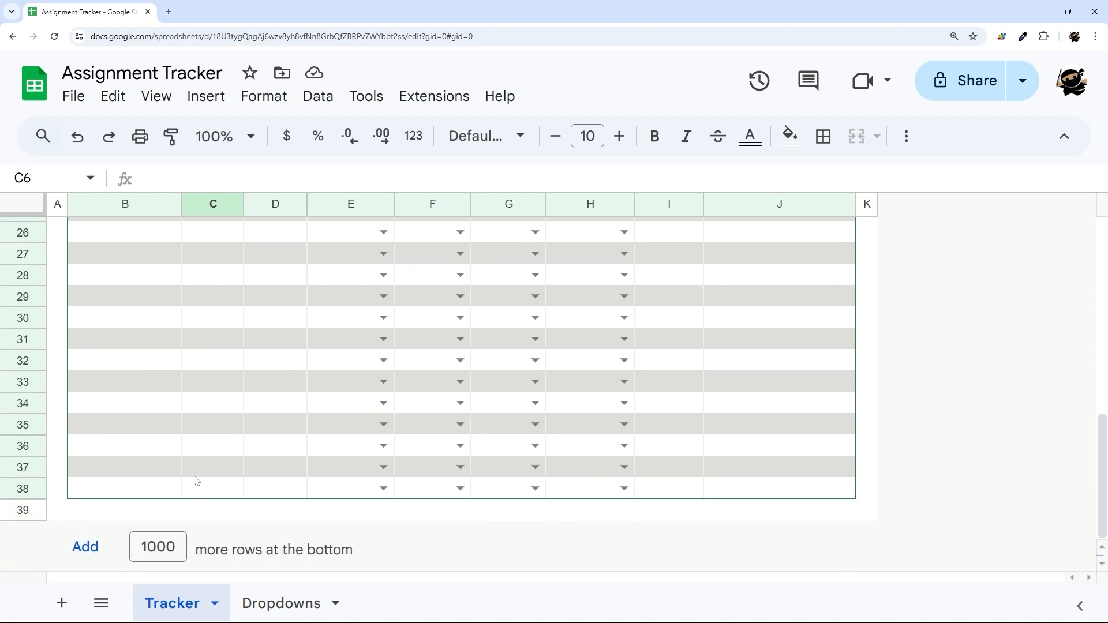
pyautogui.keyDown('shift'); pyautogui.click(200, 484); pyautogui.keyUp('shift')
pyautogui.scroll(7, 199, 428)
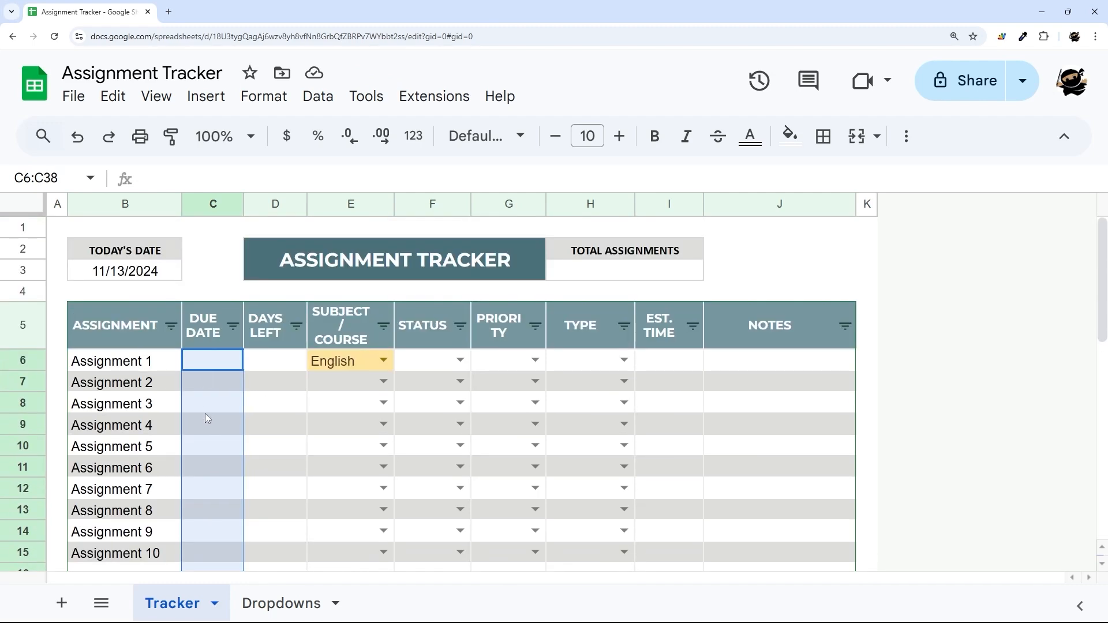
pyautogui.rightClick(207, 419)
pyautogui.scroll(-4, 288, 462)
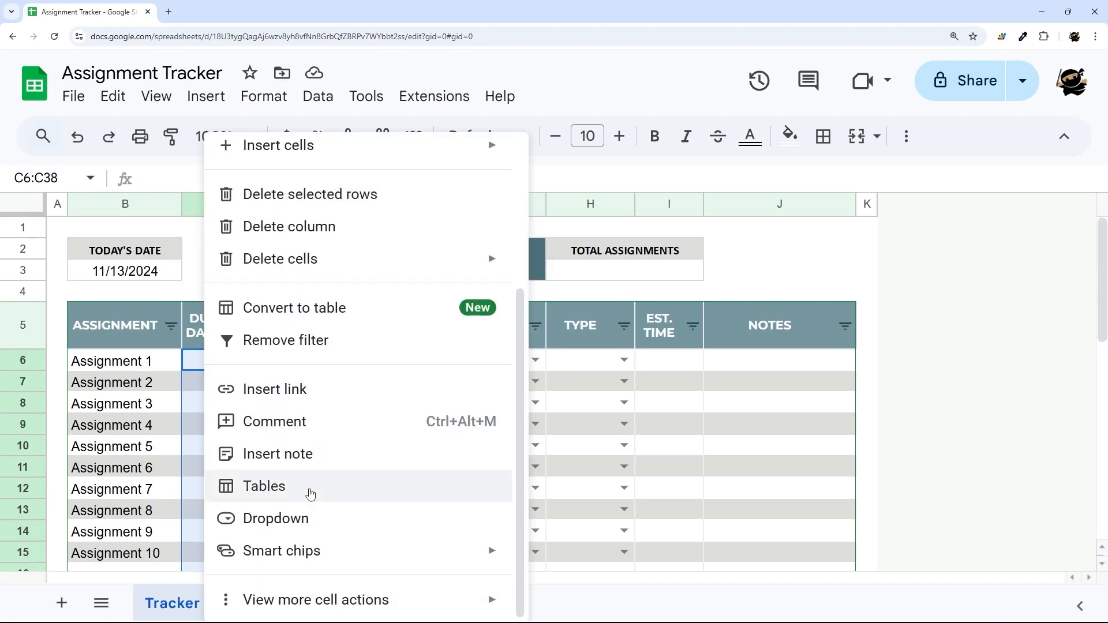
pyautogui.click(300, 517)
# Set the due date rule's criteria to Is valid date, reject invalid input, and save the rule
pyautogui.click(855, 330)
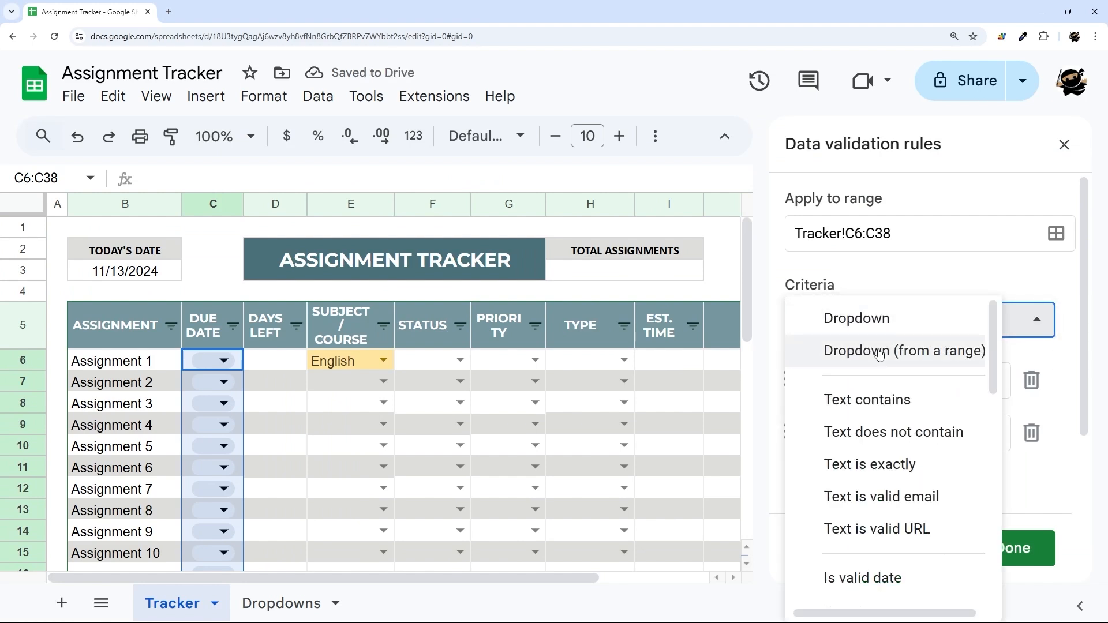
pyautogui.scroll(-3, 888, 352)
pyautogui.click(855, 416)
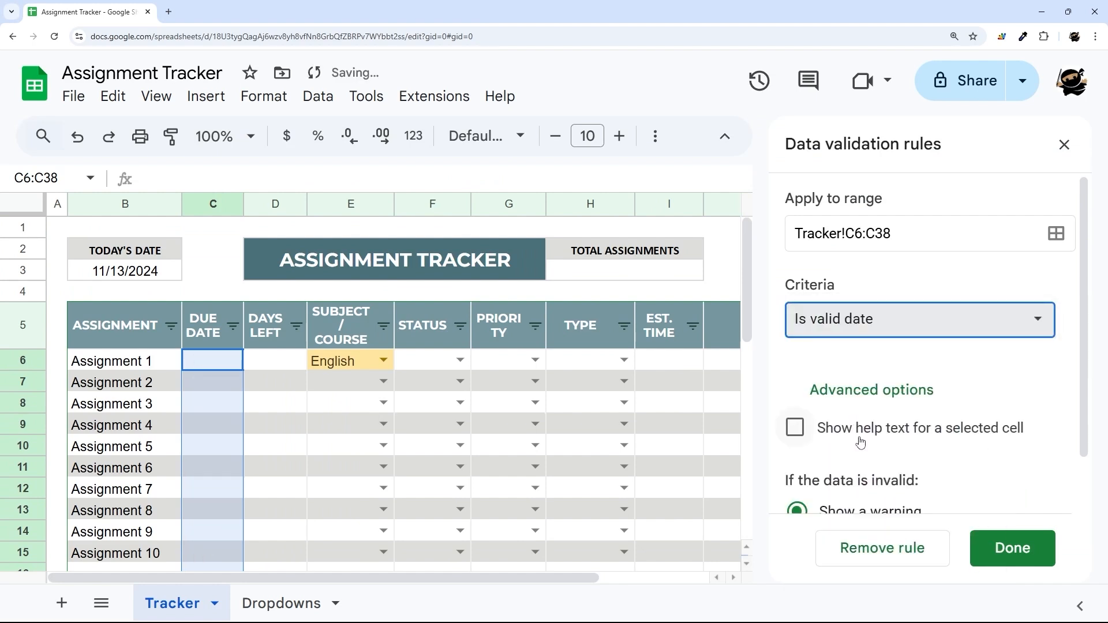
pyautogui.click(846, 487)
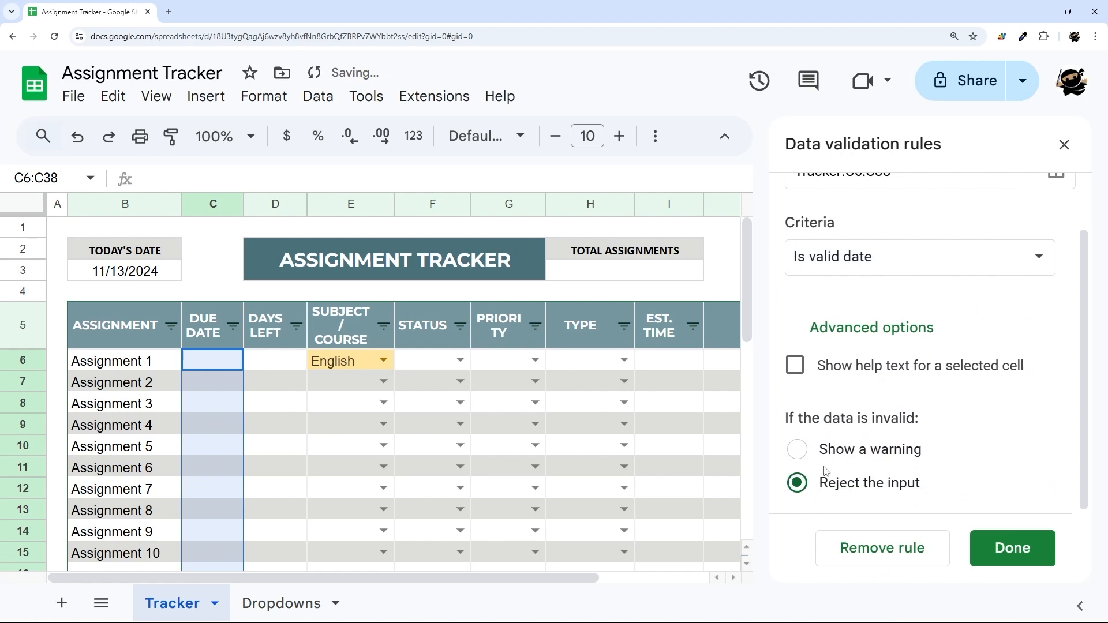
pyautogui.click(1009, 550)
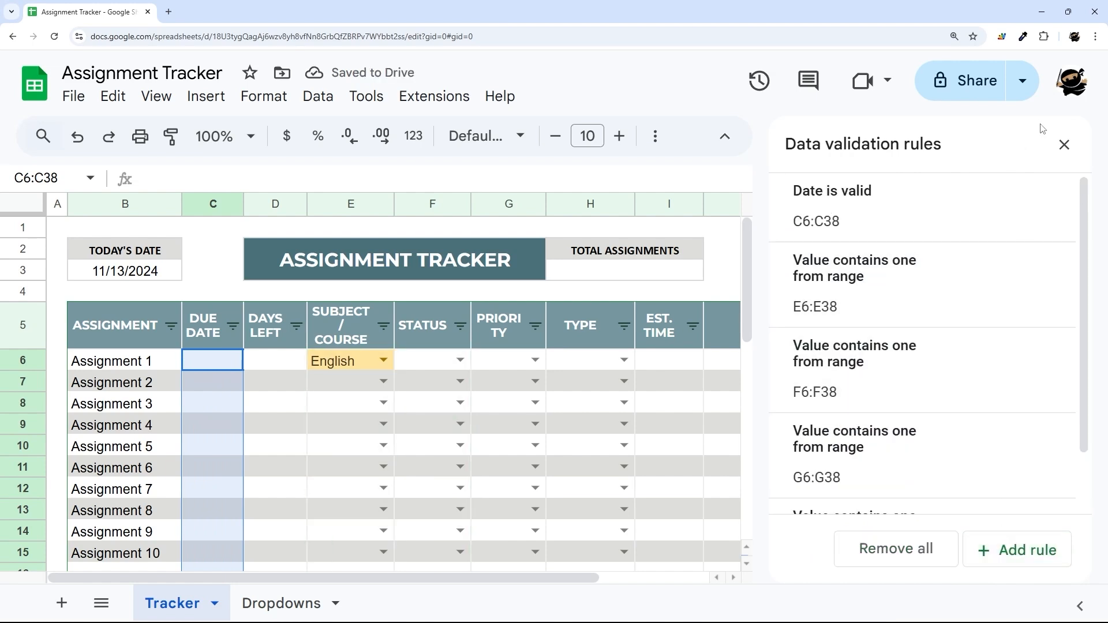
pyautogui.click(1064, 144)
# Check that due date cell C6 offers a calendar picker, and inspect the formula in today's date cell B3
pyautogui.click(216, 370)
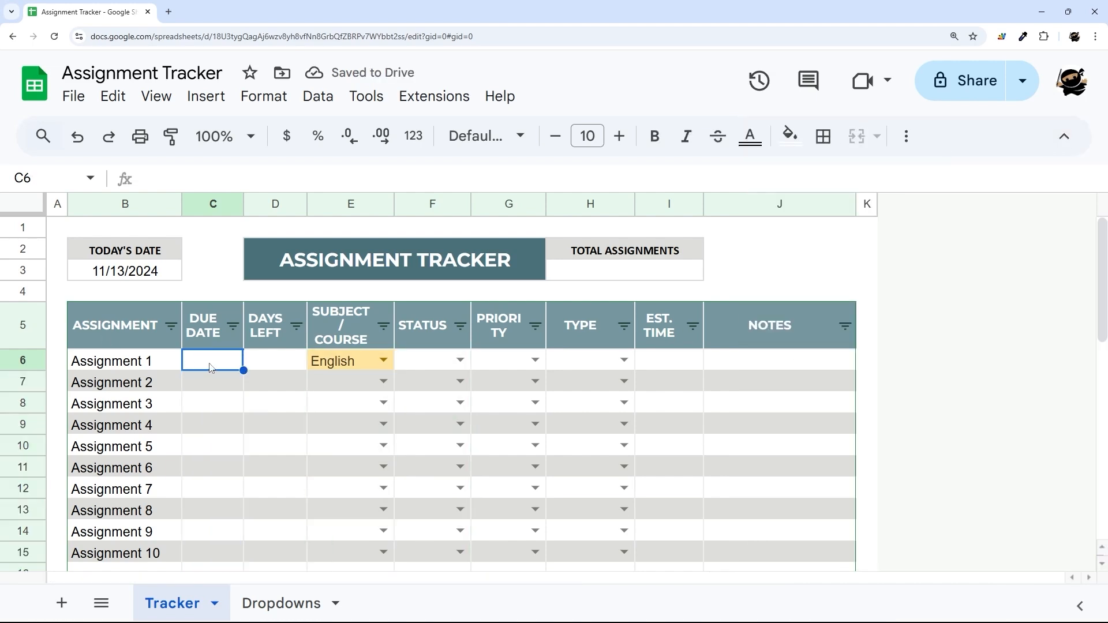
pyautogui.doubleClick(212, 368)
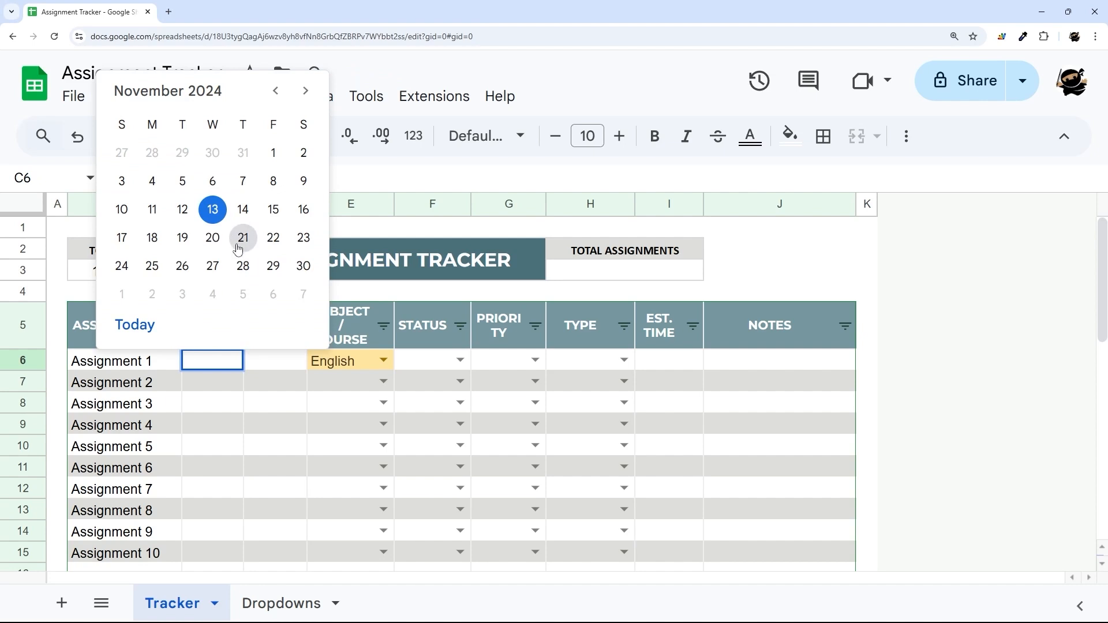
pyautogui.click(235, 421)
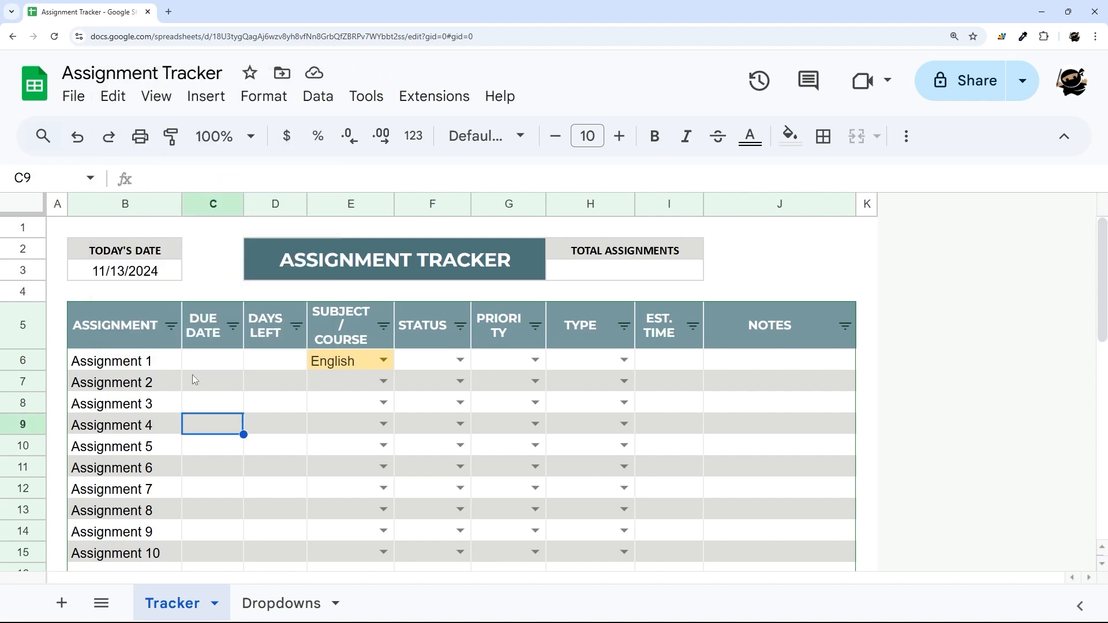
pyautogui.click(107, 278)
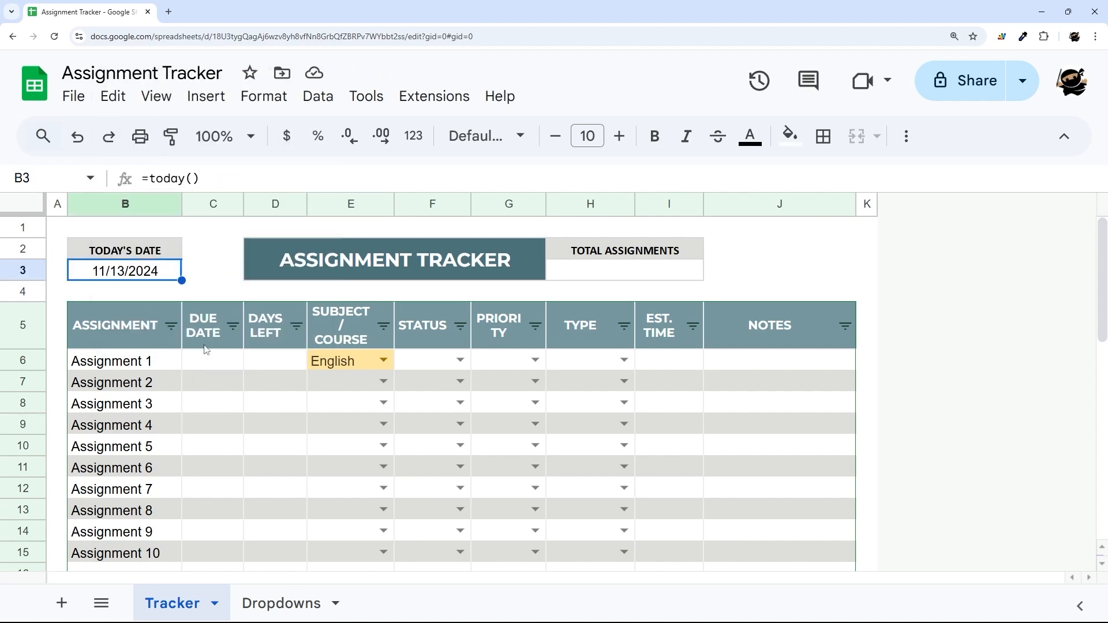
# Pick November 15, 2024 as the due date in C6 and November 18, 2024 in C7
pyautogui.doubleClick(204, 366)
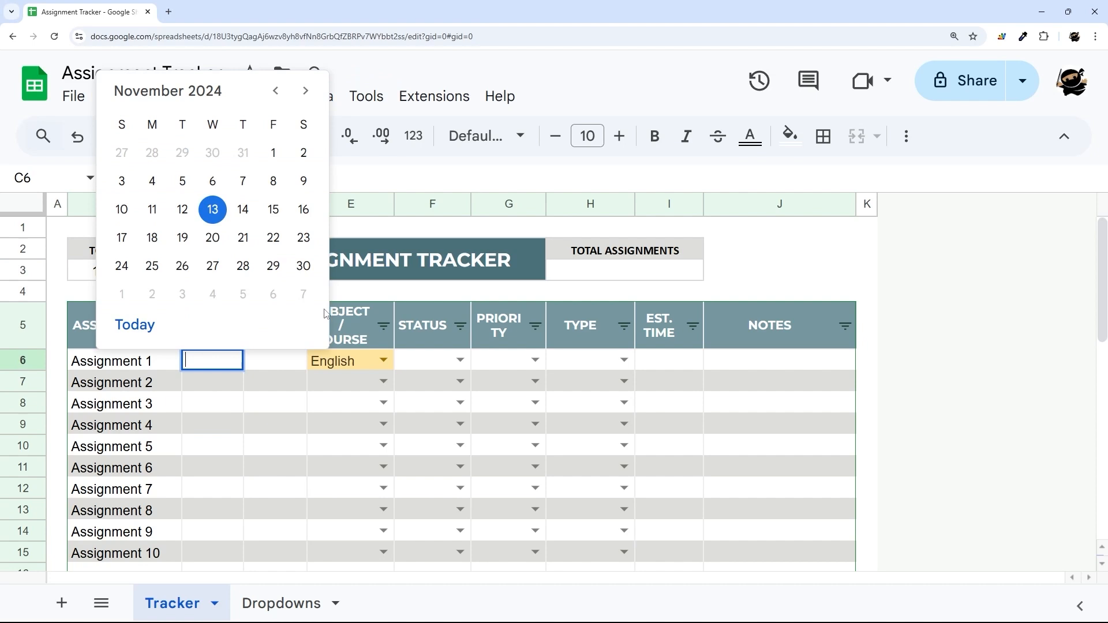
pyautogui.click(272, 208)
pyautogui.click(203, 386)
pyautogui.doubleClick(203, 387)
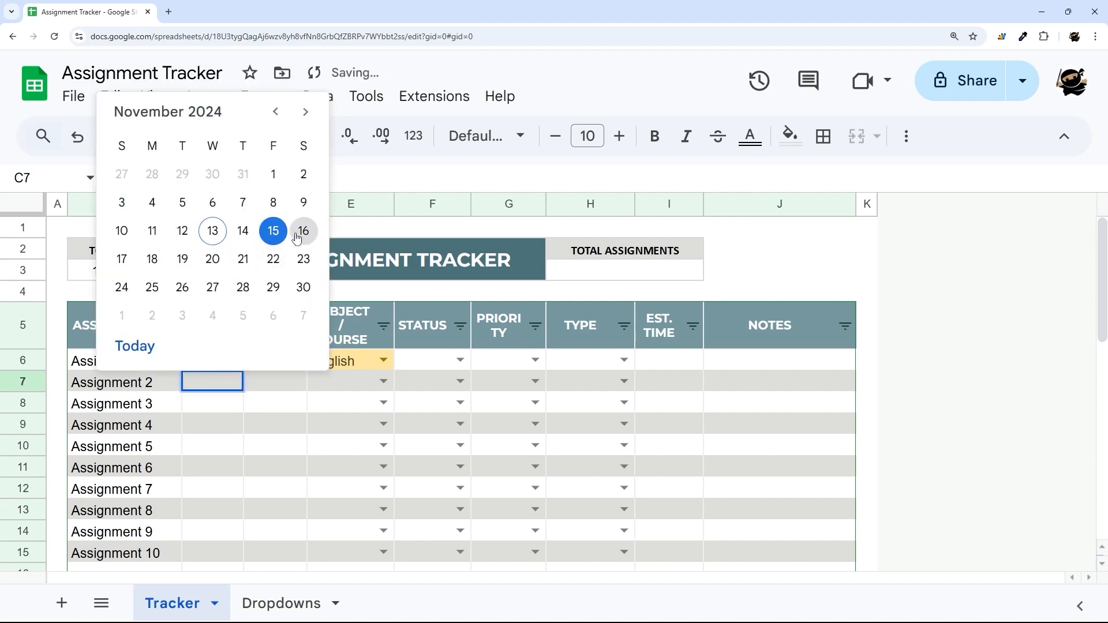
pyautogui.click(152, 258)
# Extend the due date series from C6:C7 down to C15 at the same three-day interval
pyautogui.moveTo(233, 369); pyautogui.dragTo(245, 441)
pyautogui.scroll(-3, 245, 442)
pyautogui.moveTo(215, 383); pyautogui.dragTo(216, 383)
pyautogui.scroll(2, 243, 413)
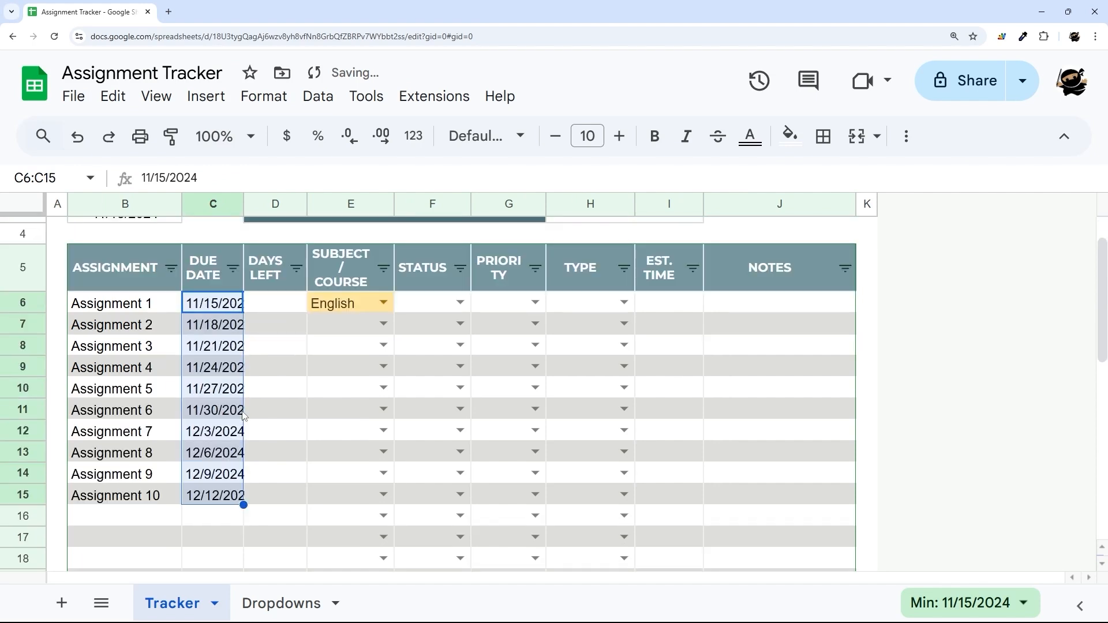
pyautogui.scroll(1, 205, 273)
# Apply a custom date format to the whole Due Date column C showing month/day/two-digit year, based on the 8/5/30 preset
pyautogui.click(208, 203)
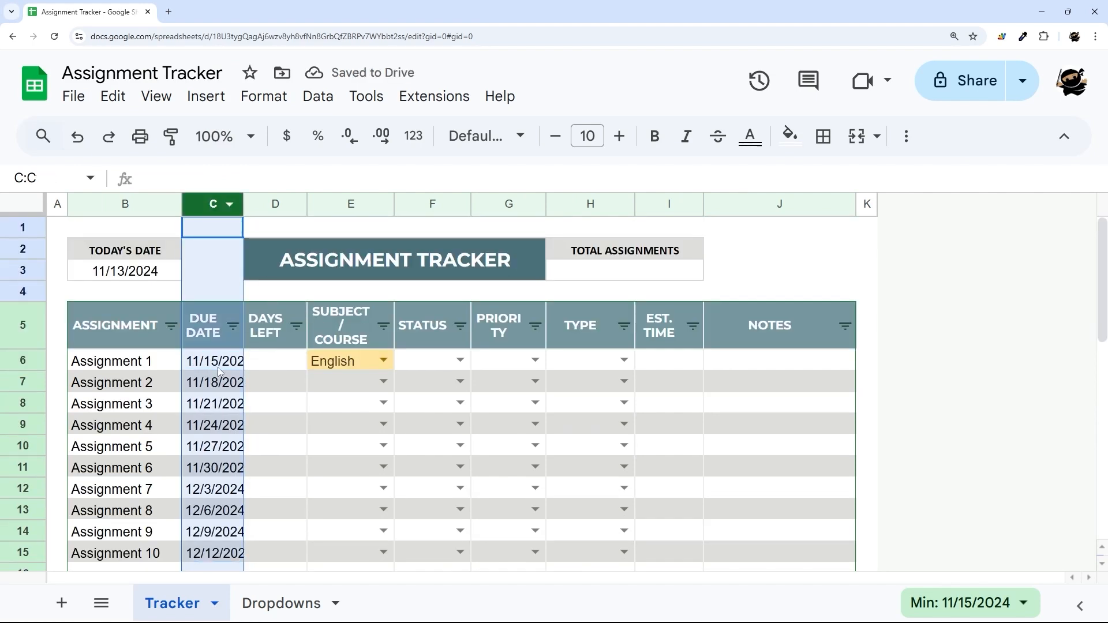
pyautogui.click(414, 136)
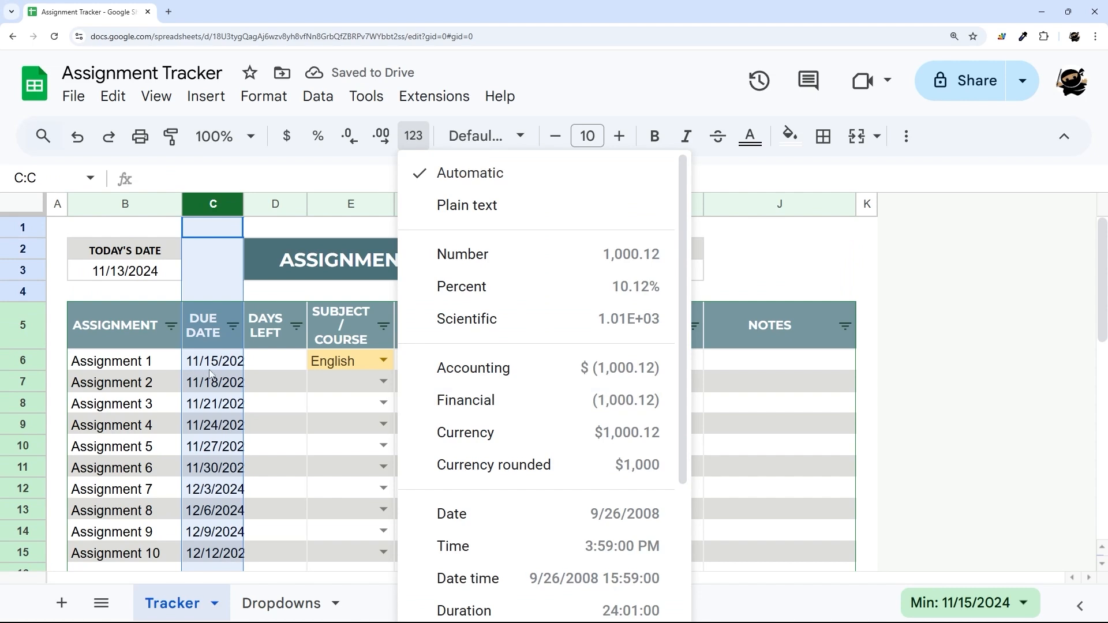
pyautogui.scroll(-1, 576, 506)
pyautogui.scroll(-4, 576, 506)
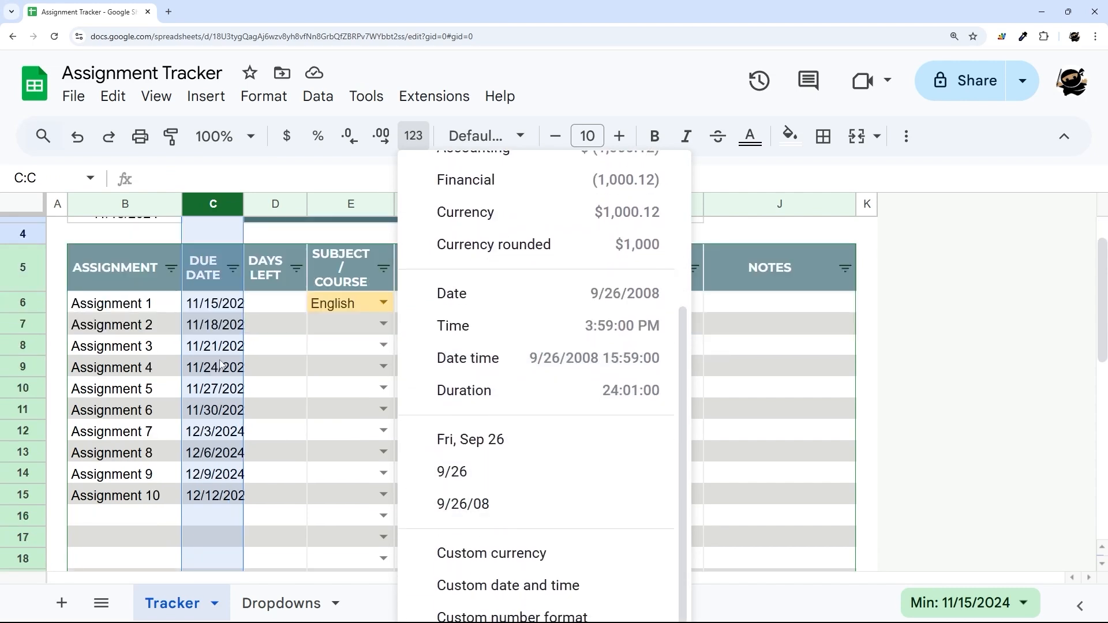
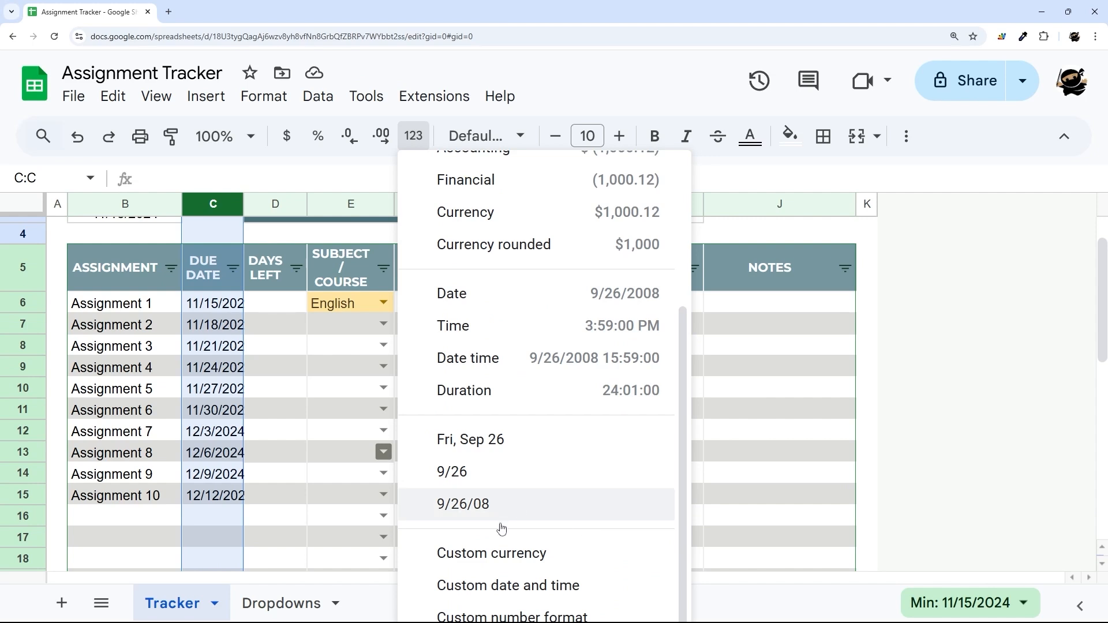
pyautogui.click(491, 585)
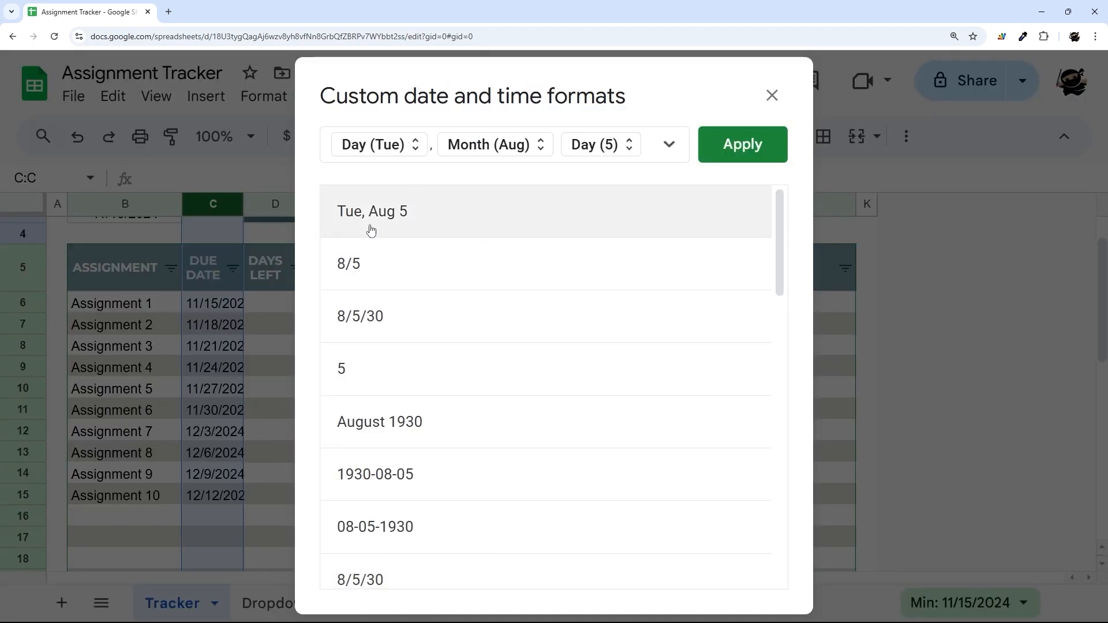
pyautogui.click(371, 321)
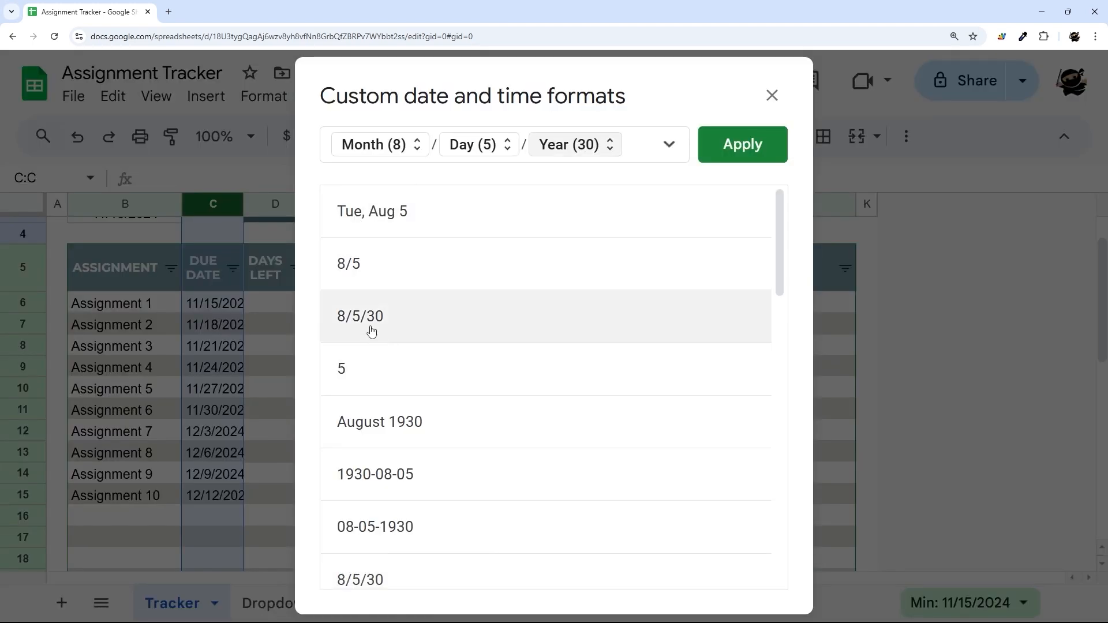
pyautogui.click(565, 158)
pyautogui.click(570, 185)
pyautogui.click(563, 150)
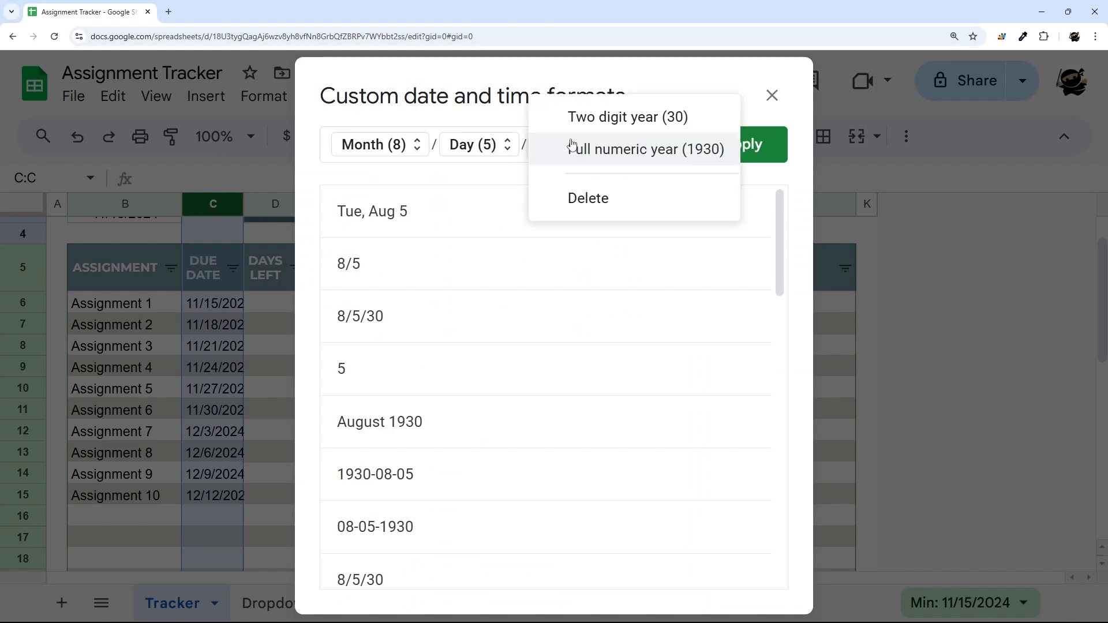
pyautogui.click(629, 118)
pyautogui.click(736, 146)
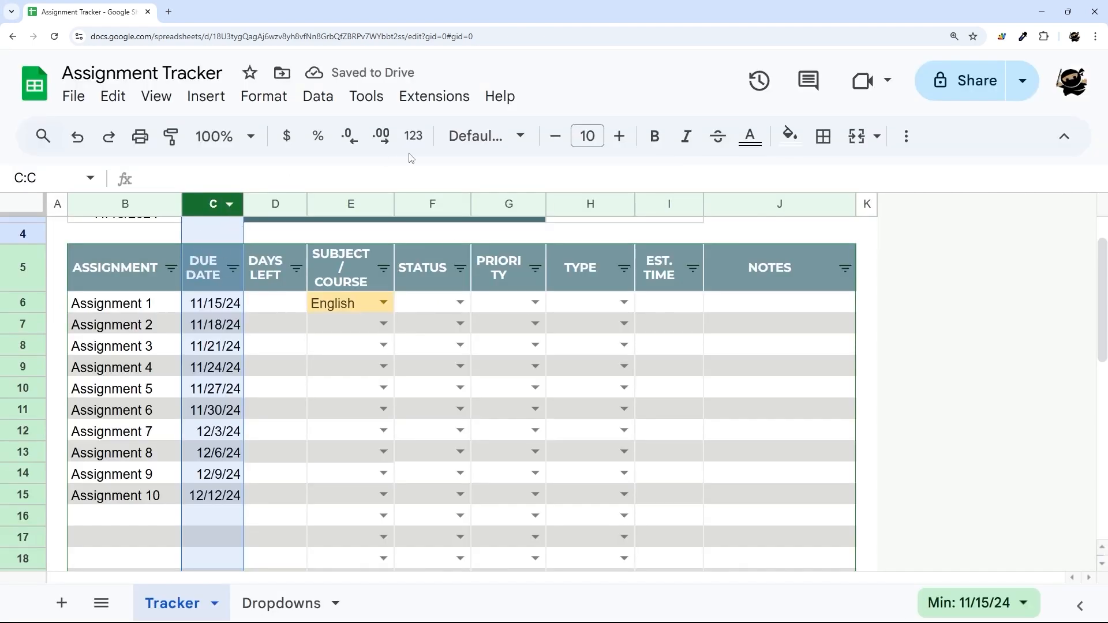
# Remove the year and its preceding slash from column C's custom date format, leaving only month/day, and apply it
pyautogui.click(413, 136)
pyautogui.click(494, 583)
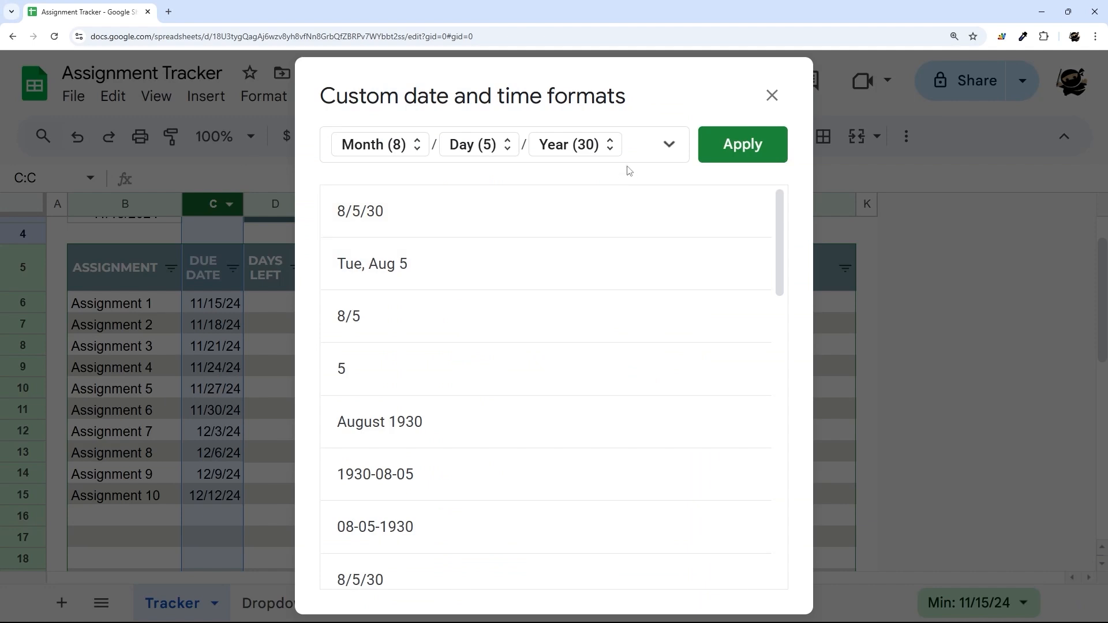
pyautogui.press('BackSpace')
pyautogui.press('BackSpace')
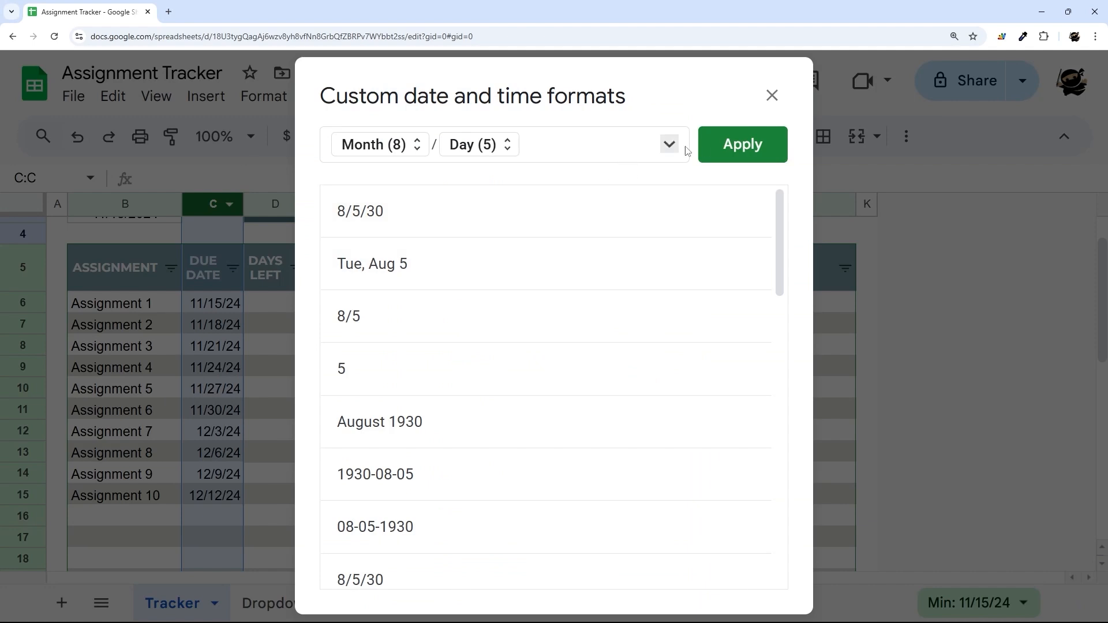
pyautogui.click(724, 147)
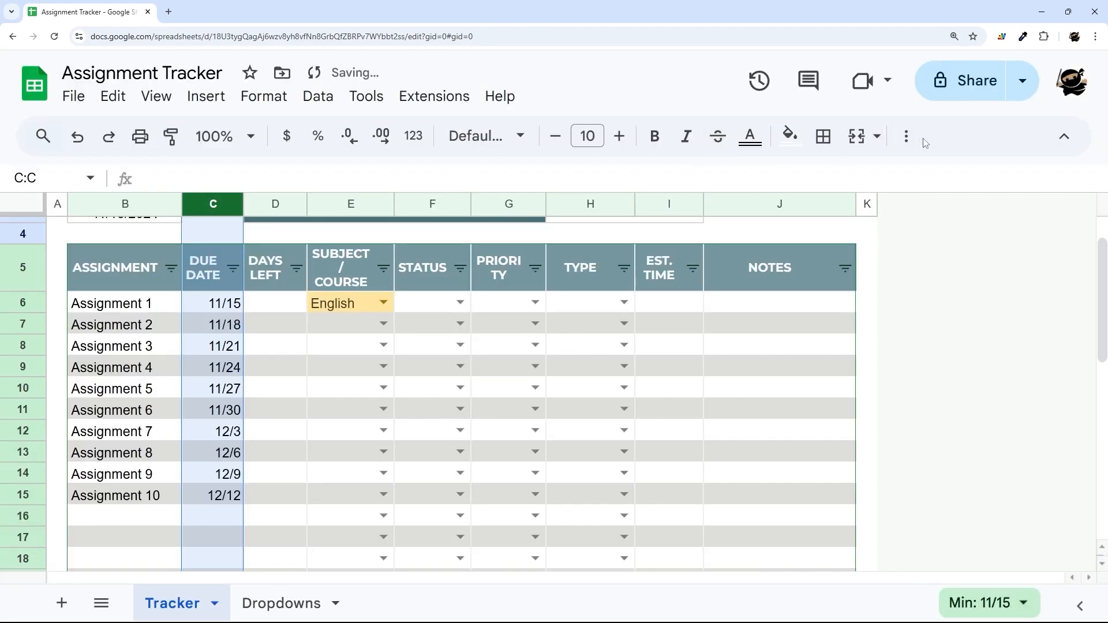
# Center-align the Due Date column and widen the Priority column so its header fits on one line
pyautogui.click(571, 177)
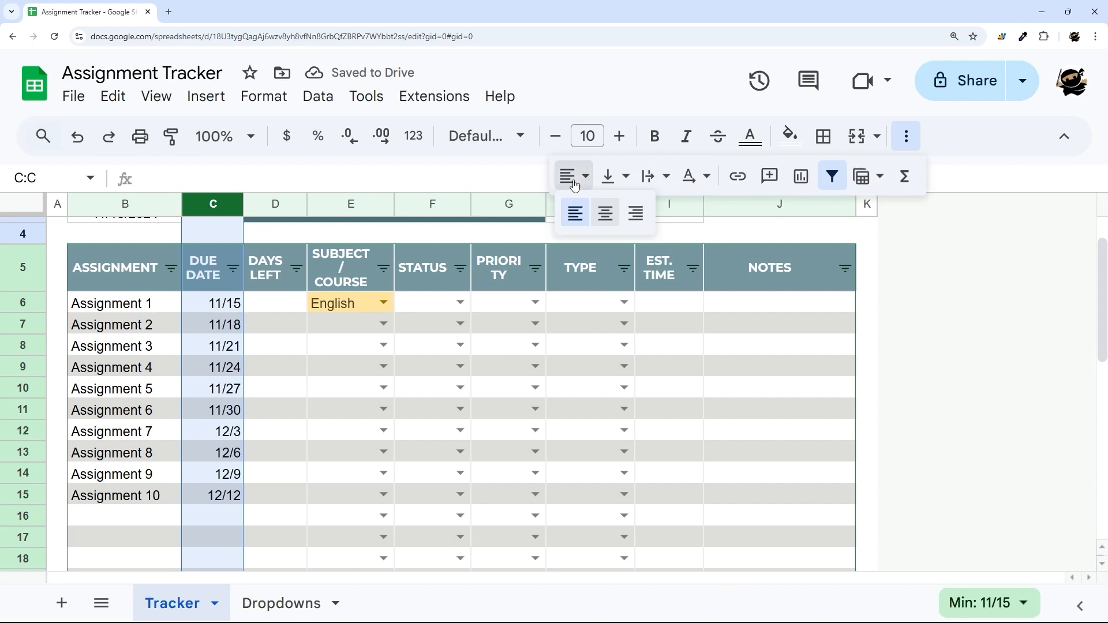
pyautogui.click(590, 213)
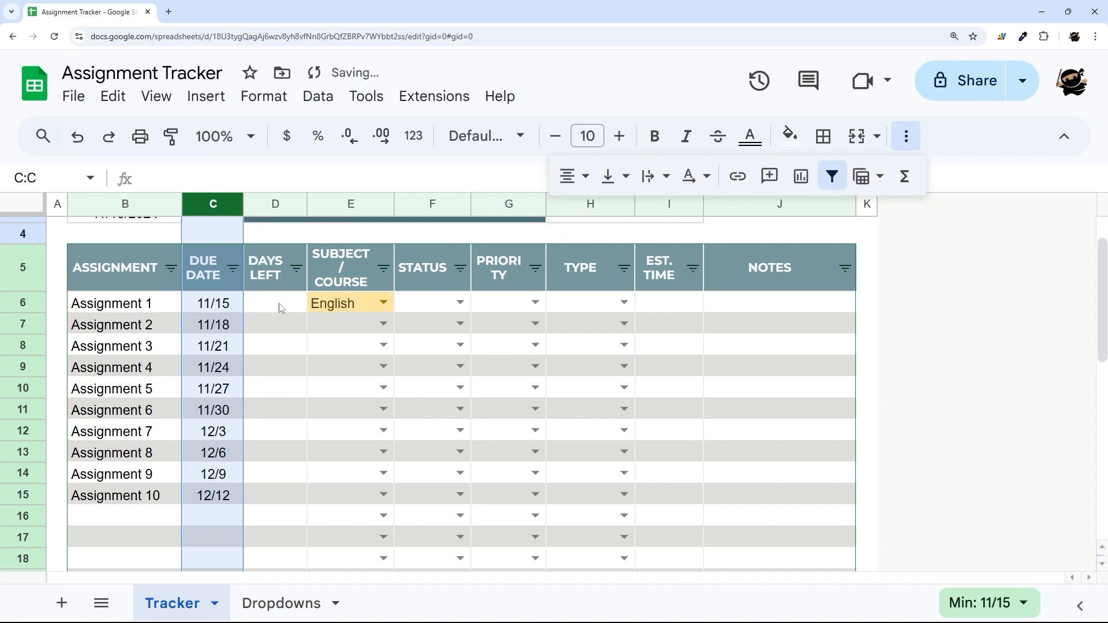
pyautogui.click(906, 136)
pyautogui.scroll(1, 316, 351)
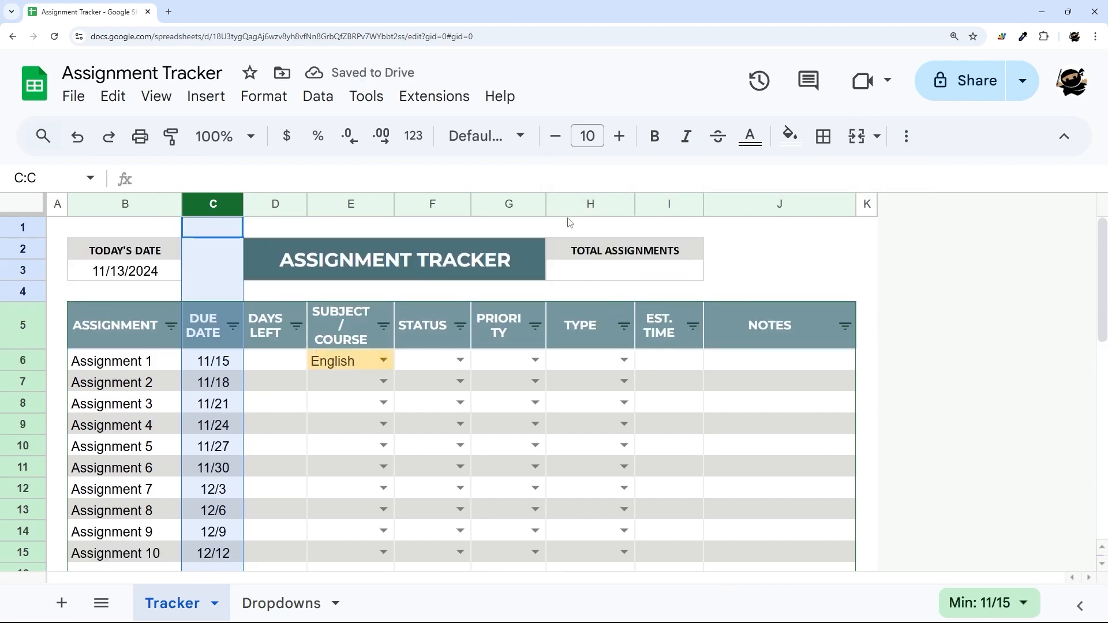
pyautogui.moveTo(546, 204); pyautogui.dragTo(568, 204)
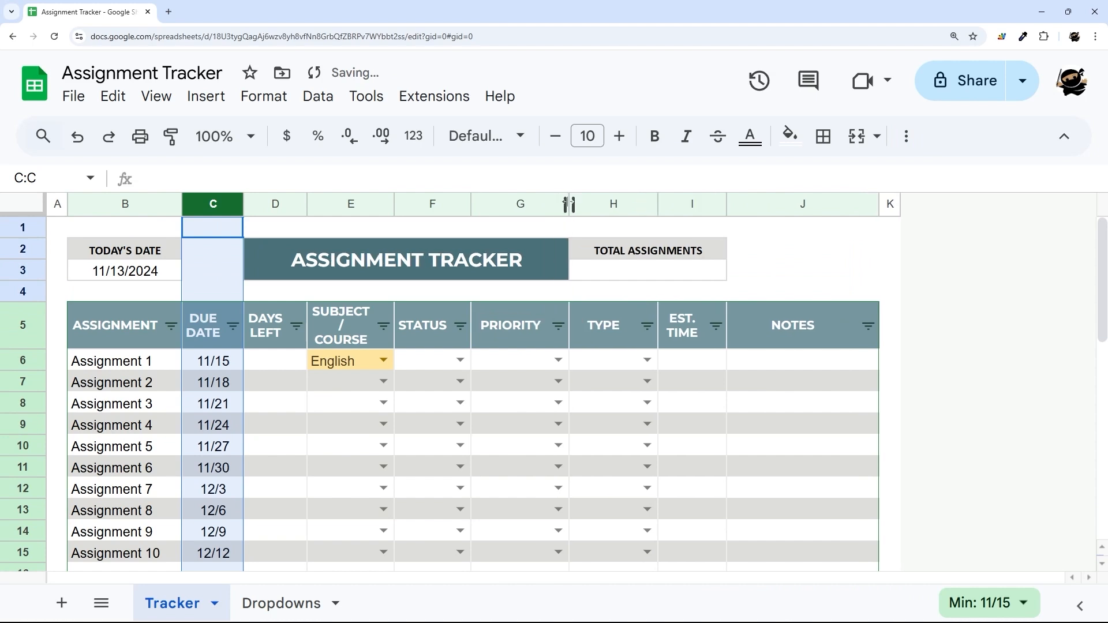
# Enter the formula =C6-B3 in D6 to subtract today's date from the first assignment's due date
pyautogui.click(268, 364)
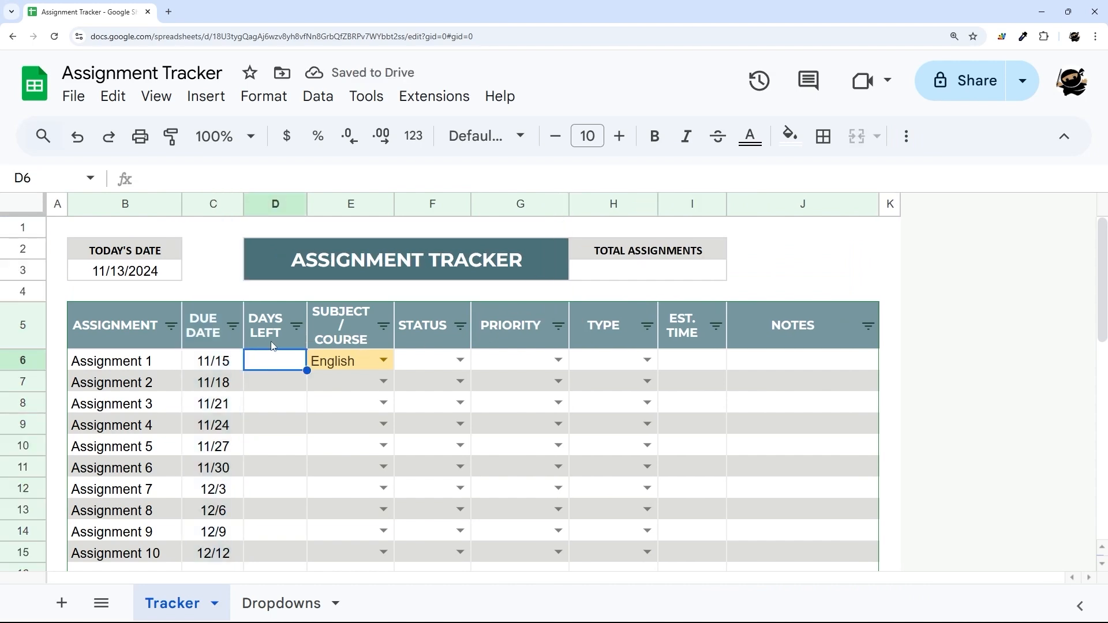
pyautogui.click(270, 338)
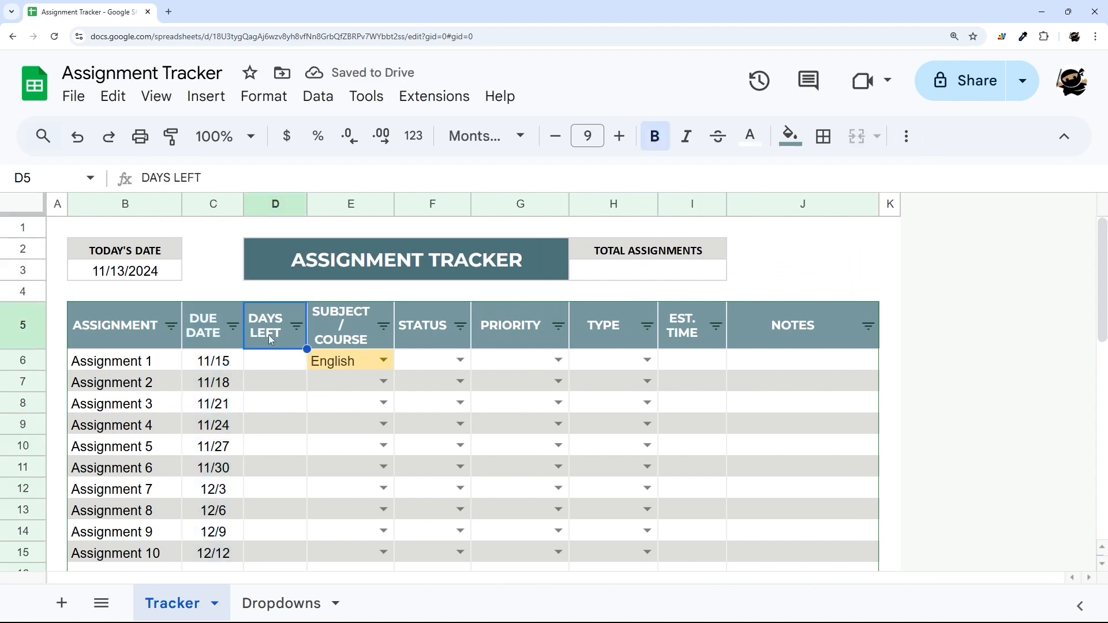
pyautogui.click(269, 368)
pyautogui.scroll(-1, 241, 370)
pyautogui.scroll(1, 241, 370)
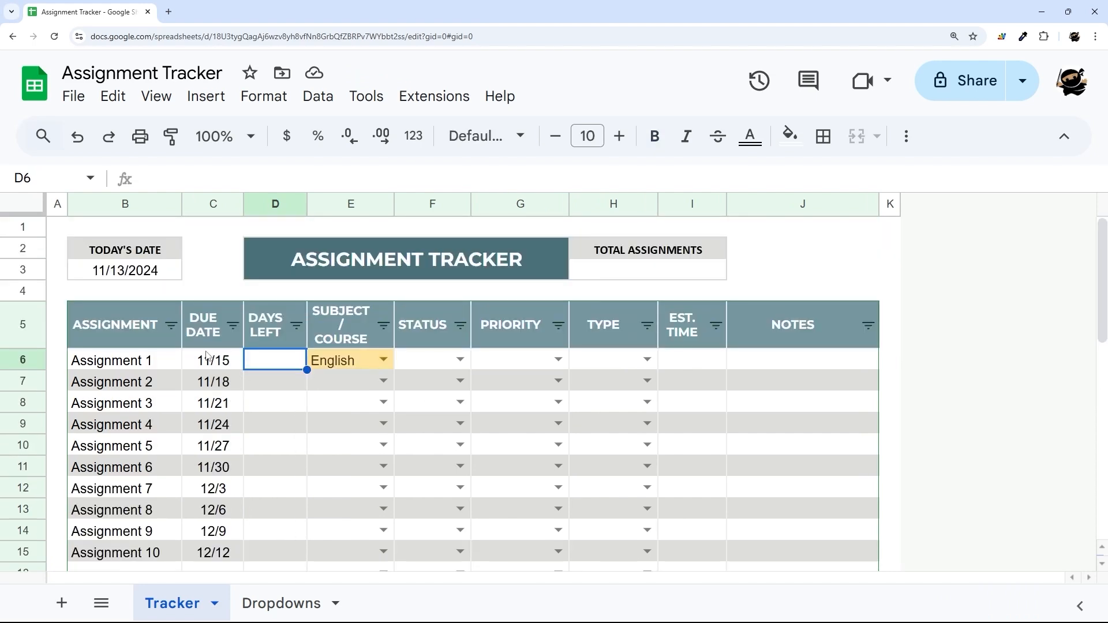
pyautogui.moveTo(209, 363); pyautogui.dragTo(220, 508)
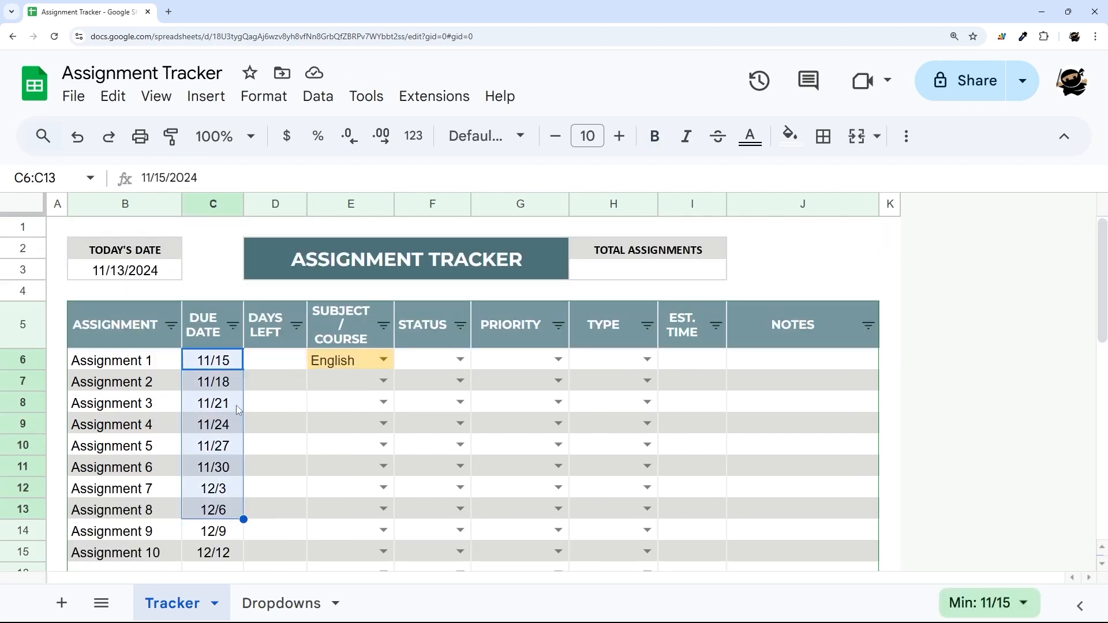
pyautogui.click(265, 364)
pyautogui.write('=')
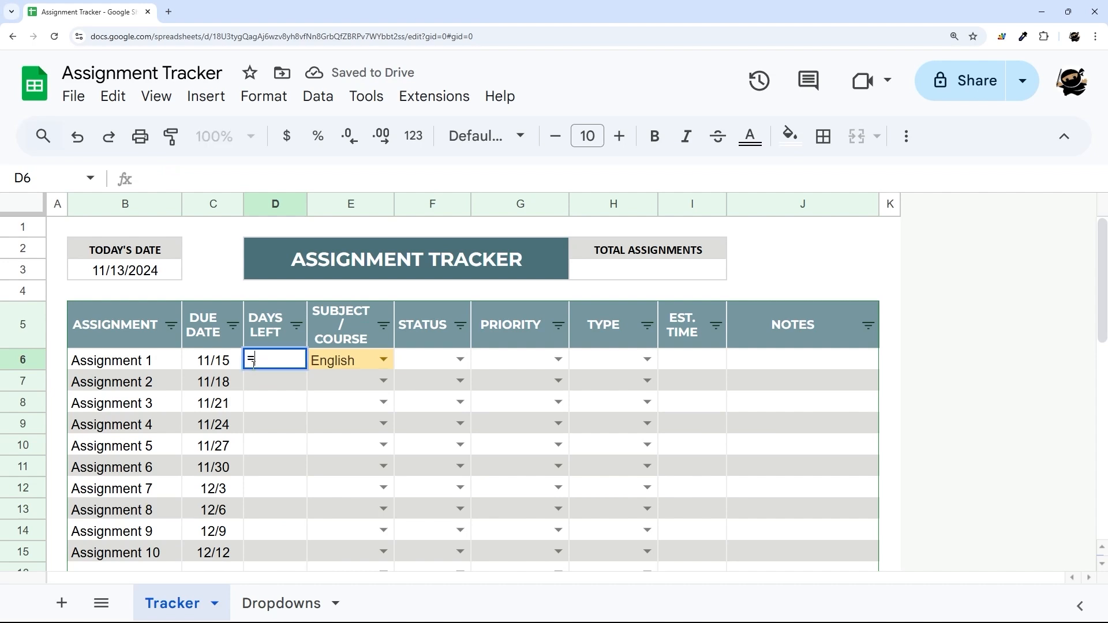
pyautogui.click(211, 368)
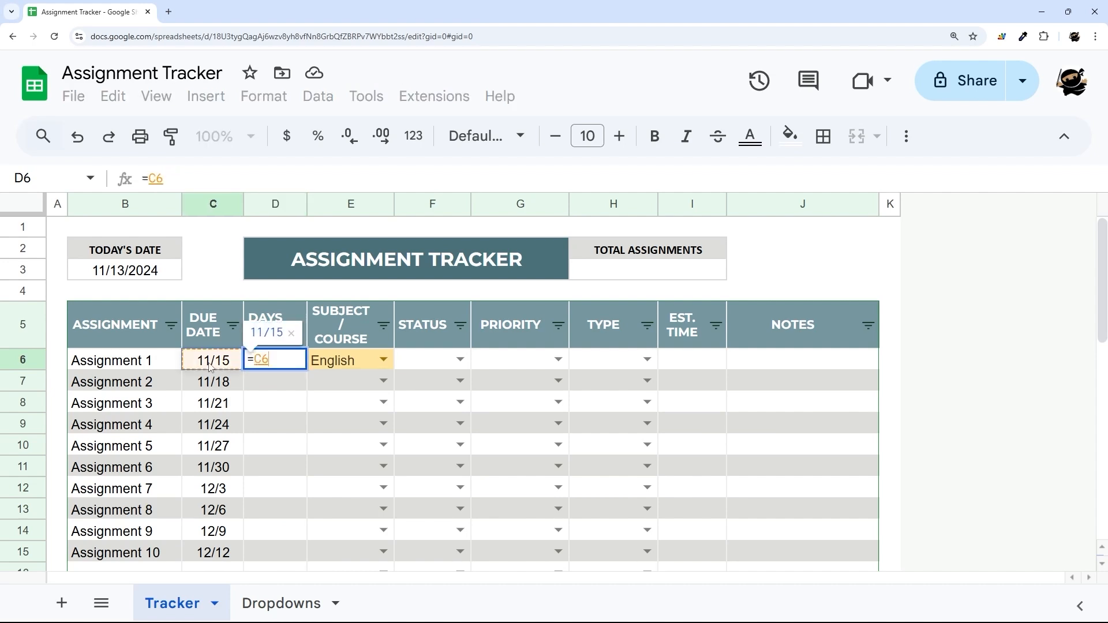
pyautogui.write('-')
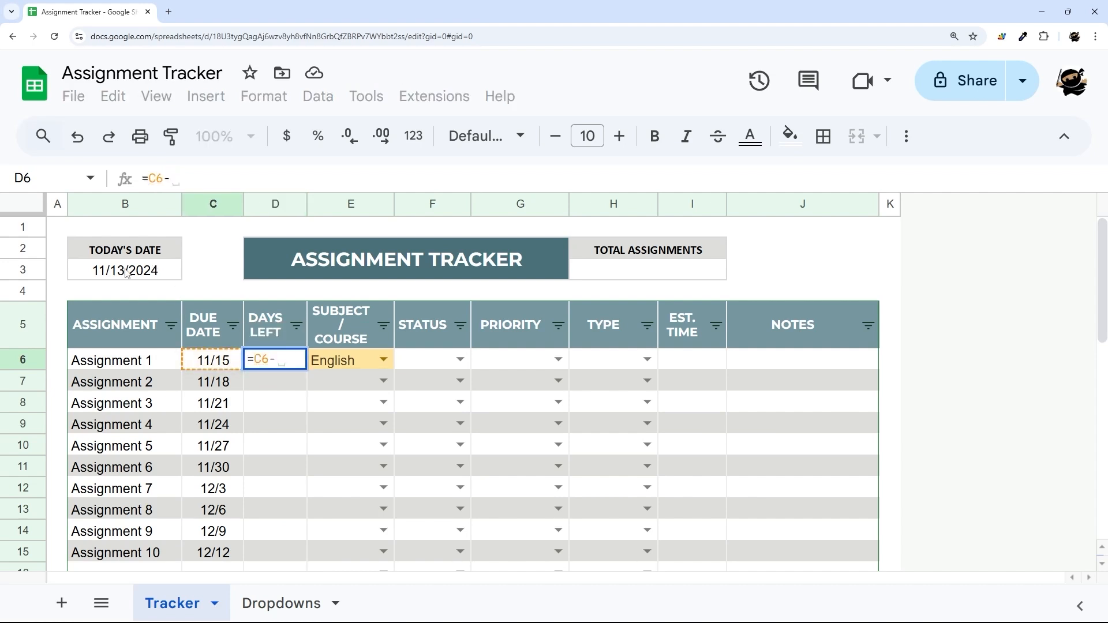
pyautogui.click(127, 273)
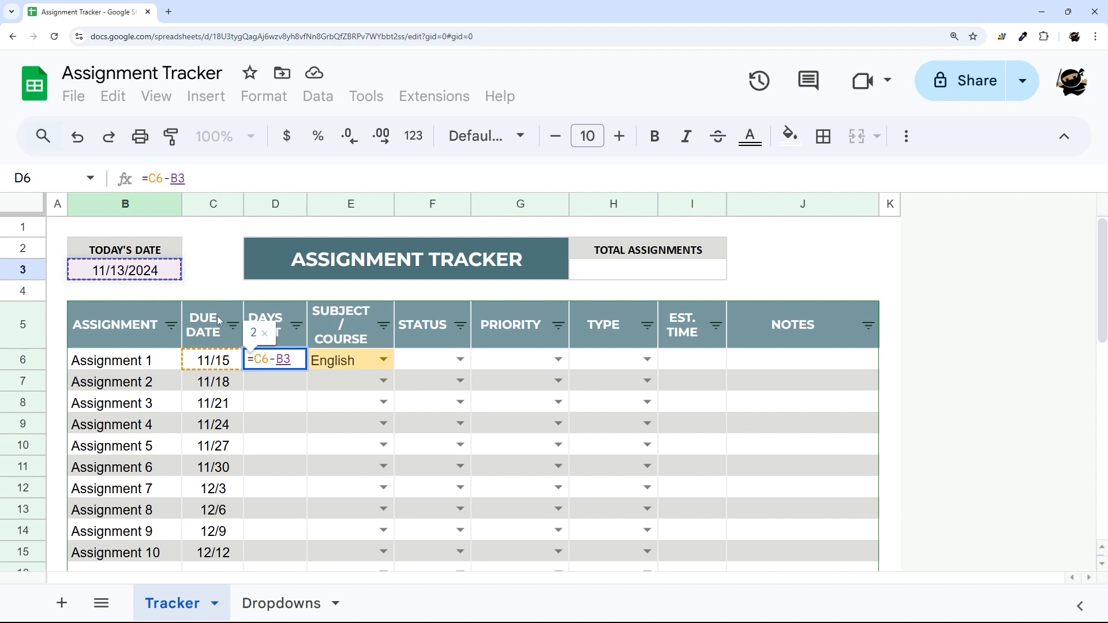
pyautogui.press('Return')
pyautogui.press('Up')
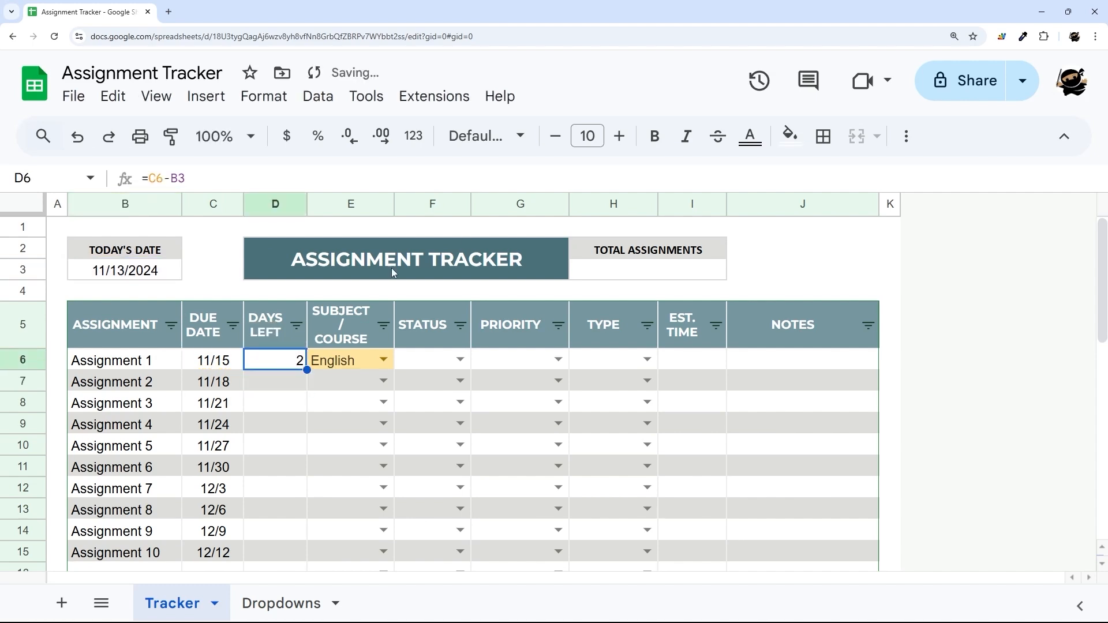
# Center-align the whole Days Left column
pyautogui.click(278, 205)
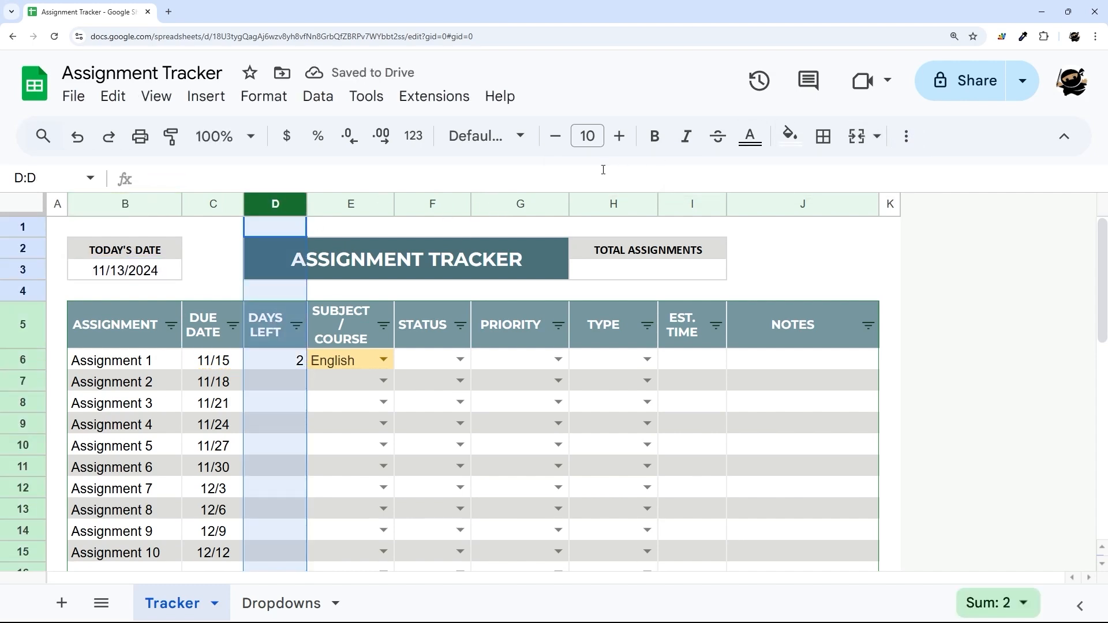
pyautogui.click(906, 136)
pyautogui.click(572, 176)
pyautogui.click(604, 213)
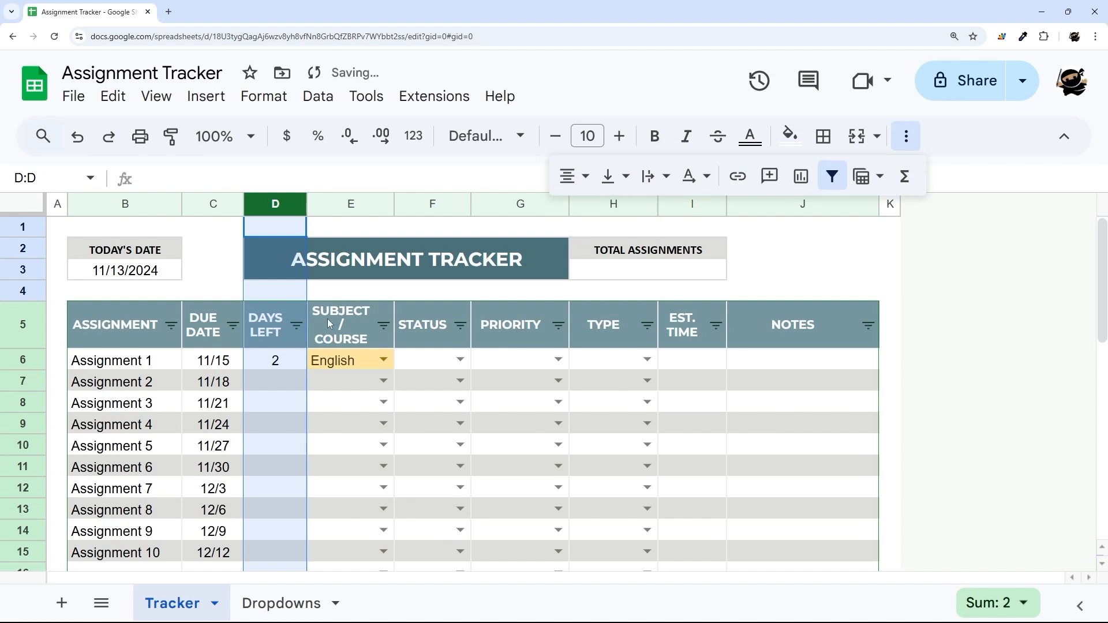
# Try to fill the D6 formula down into D7, inspect its references, and clear D7
pyautogui.click(285, 357)
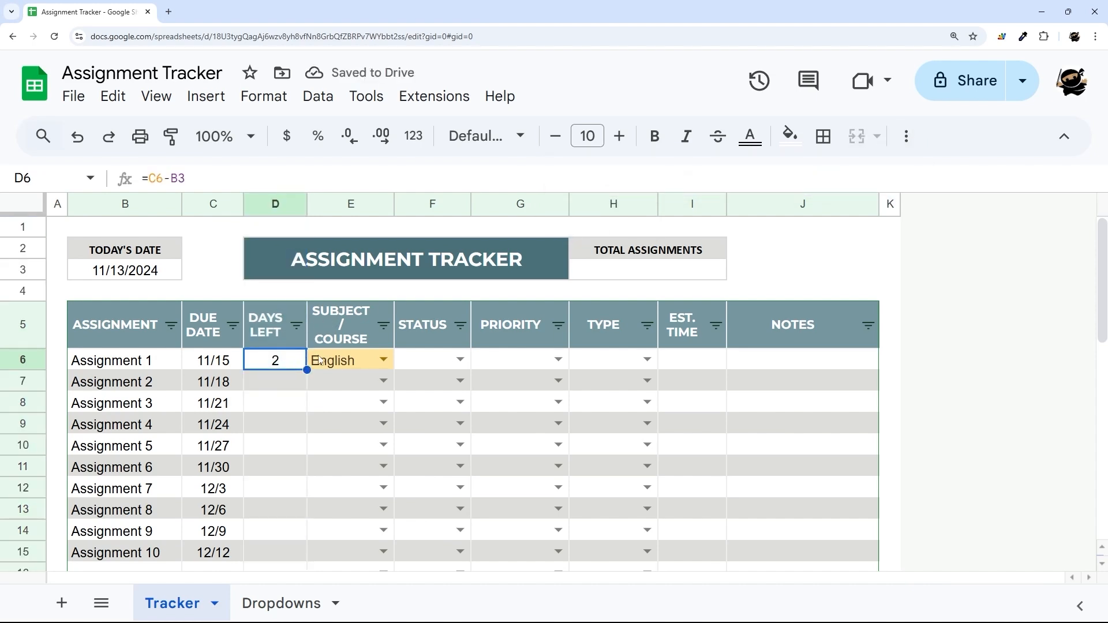
pyautogui.moveTo(306, 369); pyautogui.dragTo(306, 391)
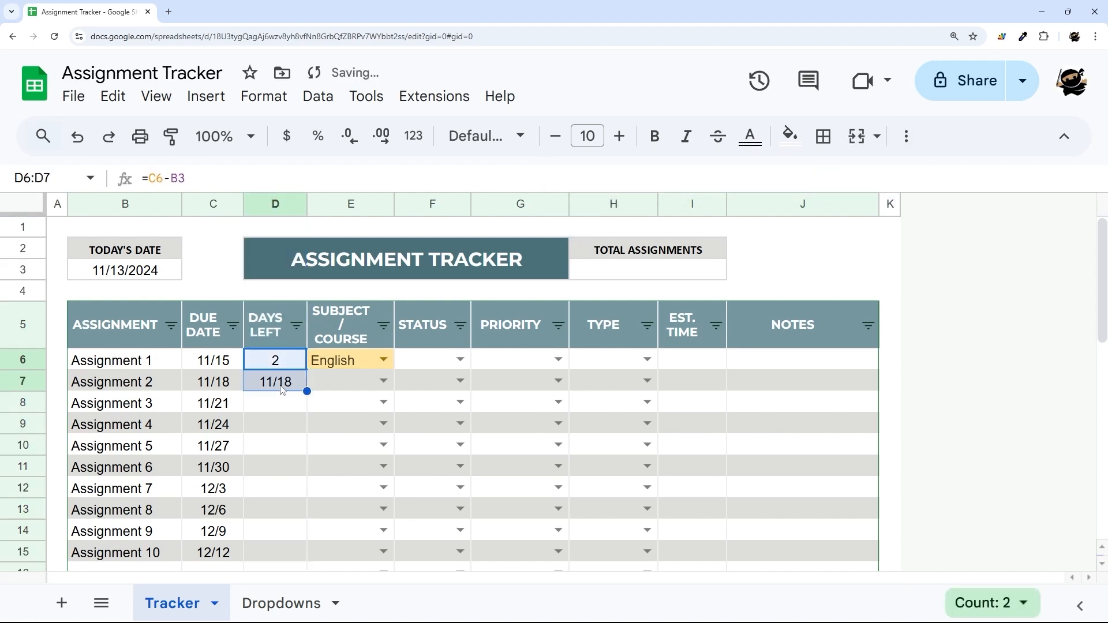
pyautogui.click(262, 382)
pyautogui.click(172, 177)
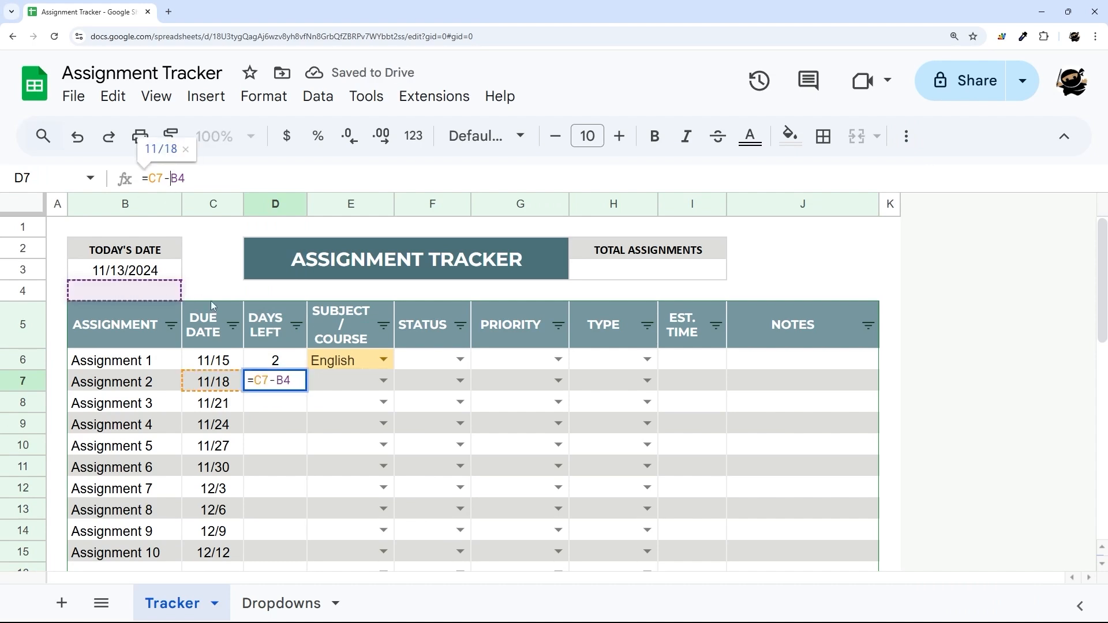
pyautogui.press('Escape')
pyautogui.press('Delete')
# Make the B3 reference in the D6 formula absolute so it reads =C6-$B$3
pyautogui.click(278, 362)
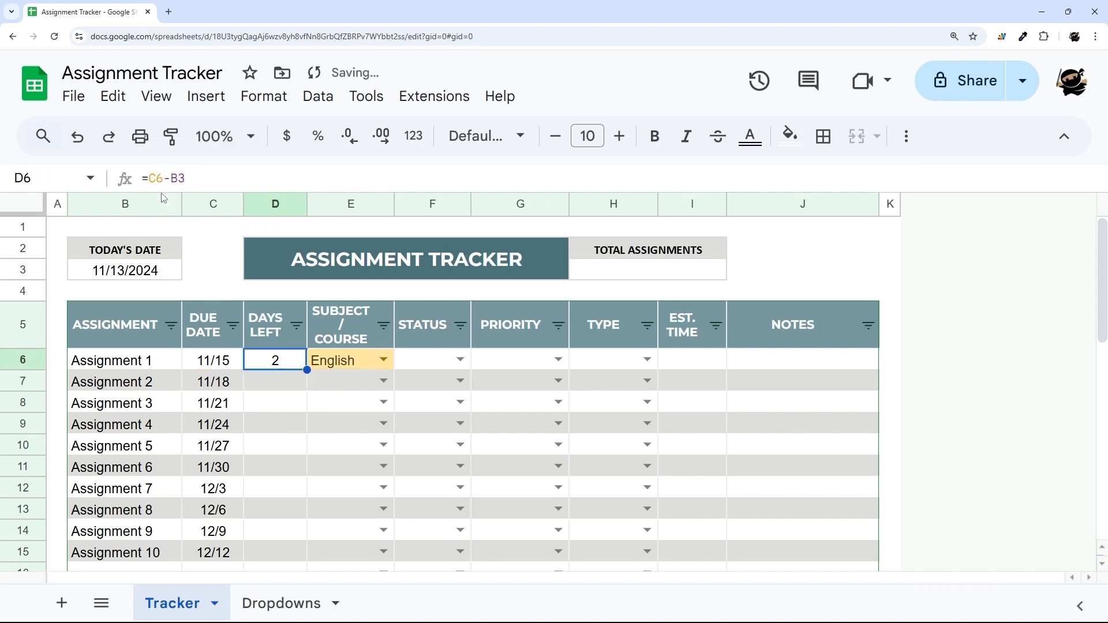
pyautogui.click(178, 178)
pyautogui.press('F4')
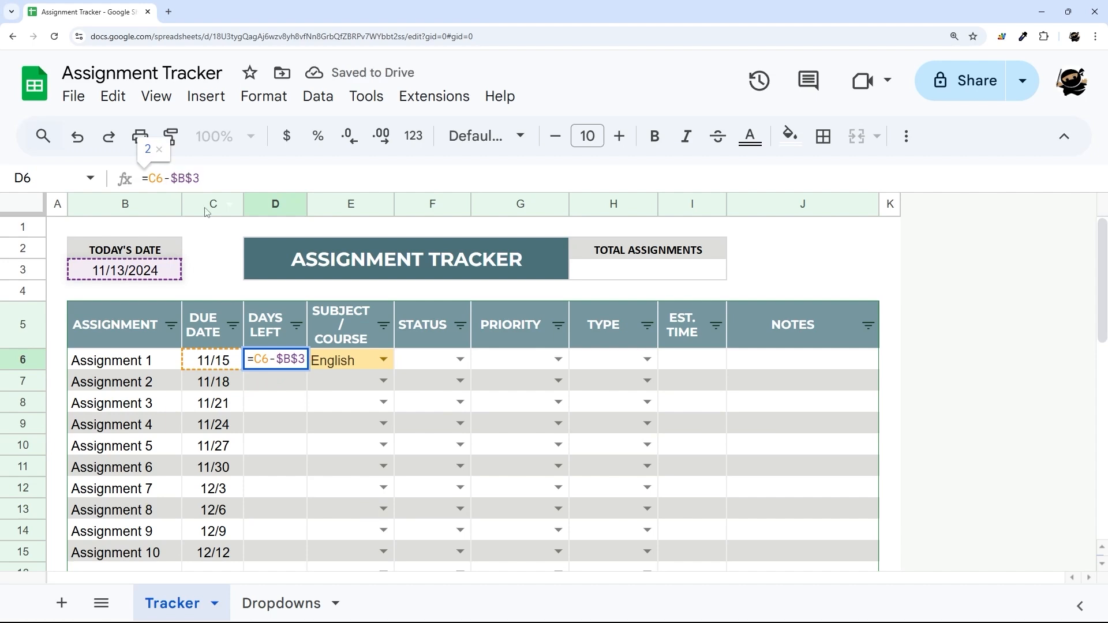
pyautogui.doubleClick(190, 174)
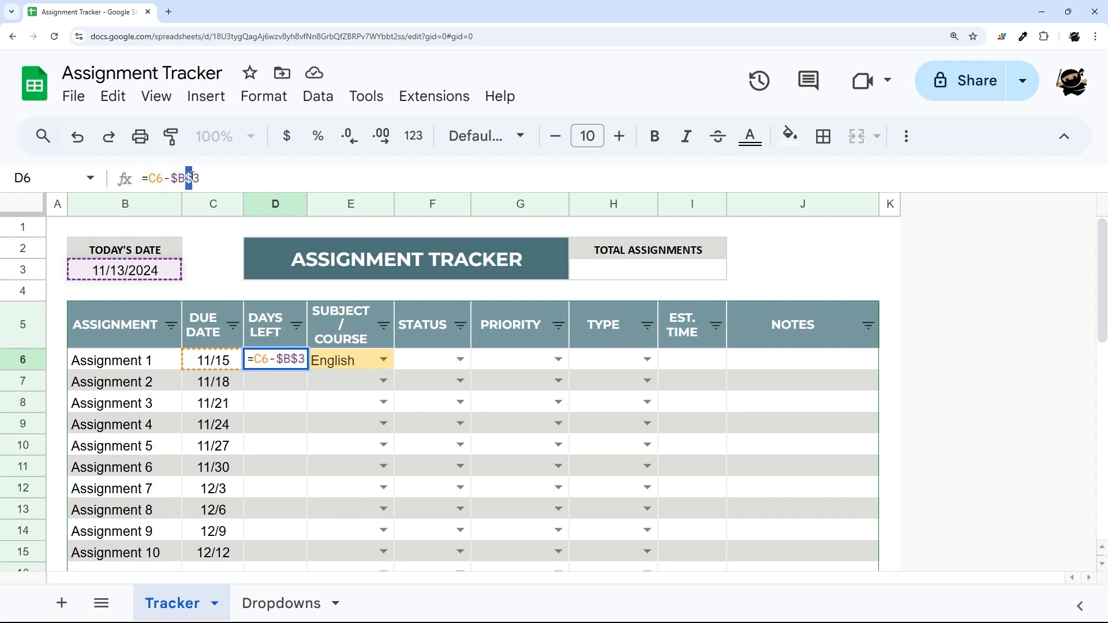
pyautogui.press('F4')
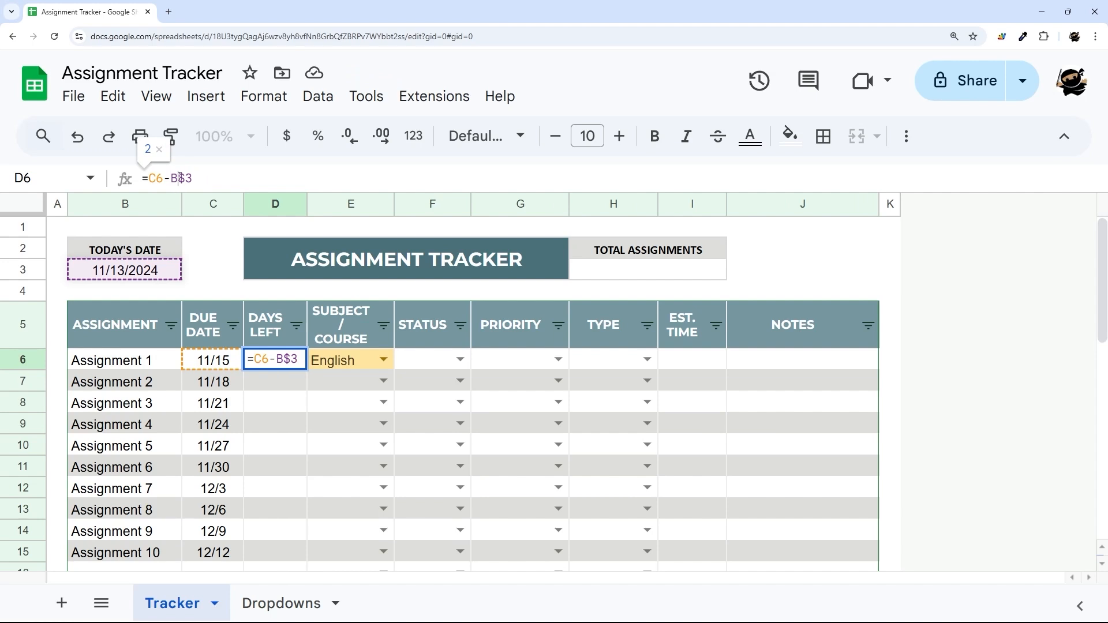
pyautogui.write('$')
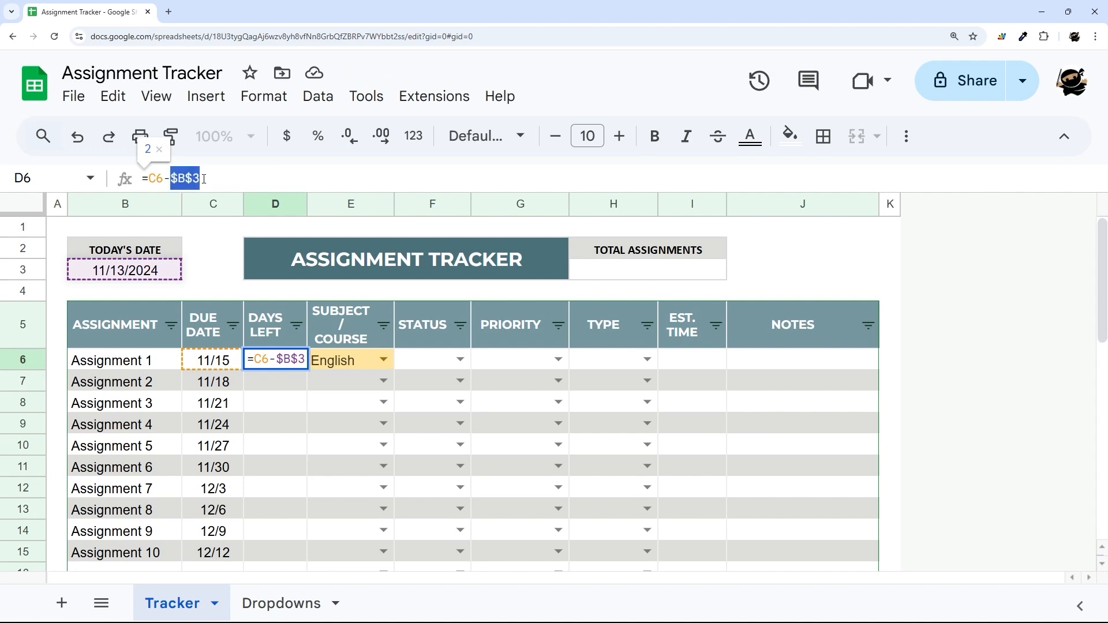
pyautogui.press('Return')
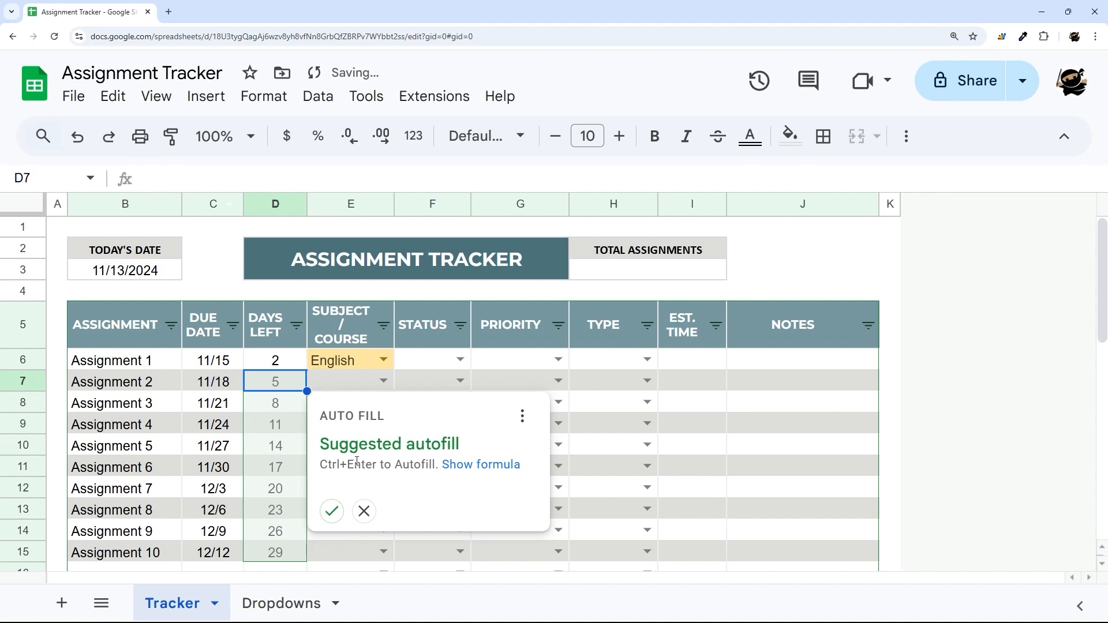
# Accept the suggested autofill to copy the Days Left formula down D7:D15
pyautogui.click(332, 512)
pyautogui.moveTo(279, 363); pyautogui.dragTo(282, 445)
pyautogui.scroll(-4, 282, 445)
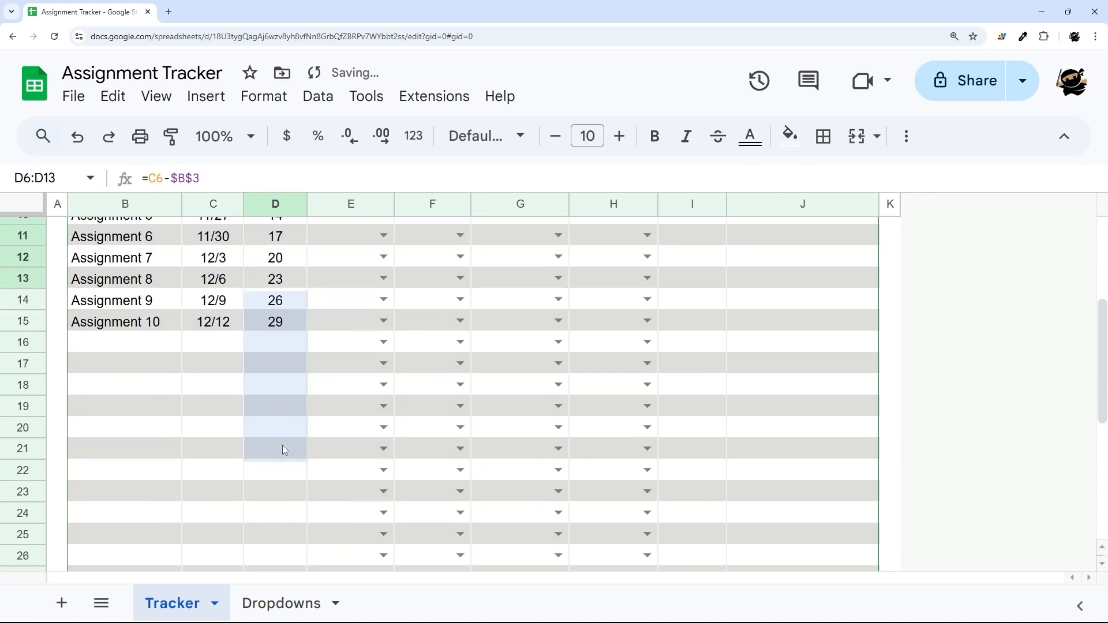
# Try to extend the D15 formula into the rows without due dates, D16:D18, and clear those cells
pyautogui.click(286, 329)
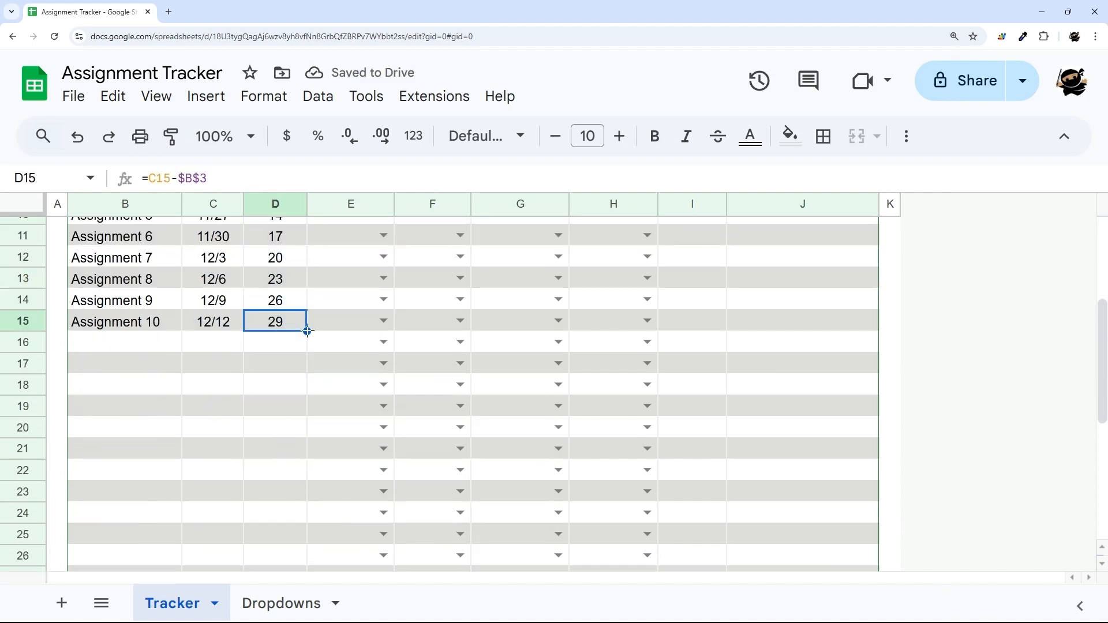
pyautogui.moveTo(307, 331); pyautogui.dragTo(307, 387)
pyautogui.click(260, 349)
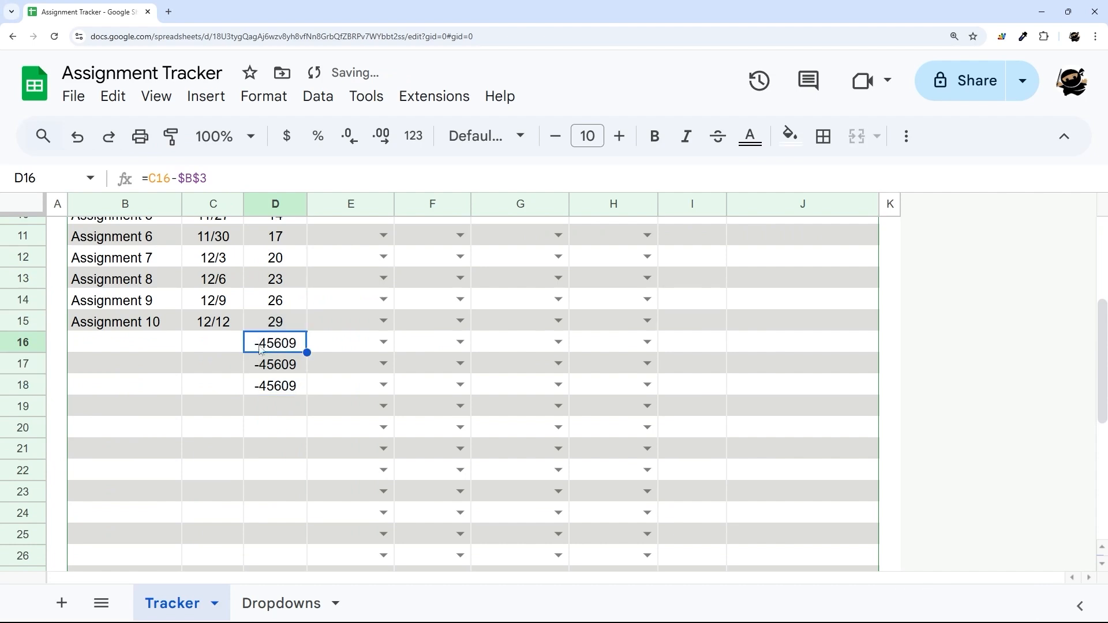
pyautogui.moveTo(277, 368); pyautogui.dragTo(279, 382)
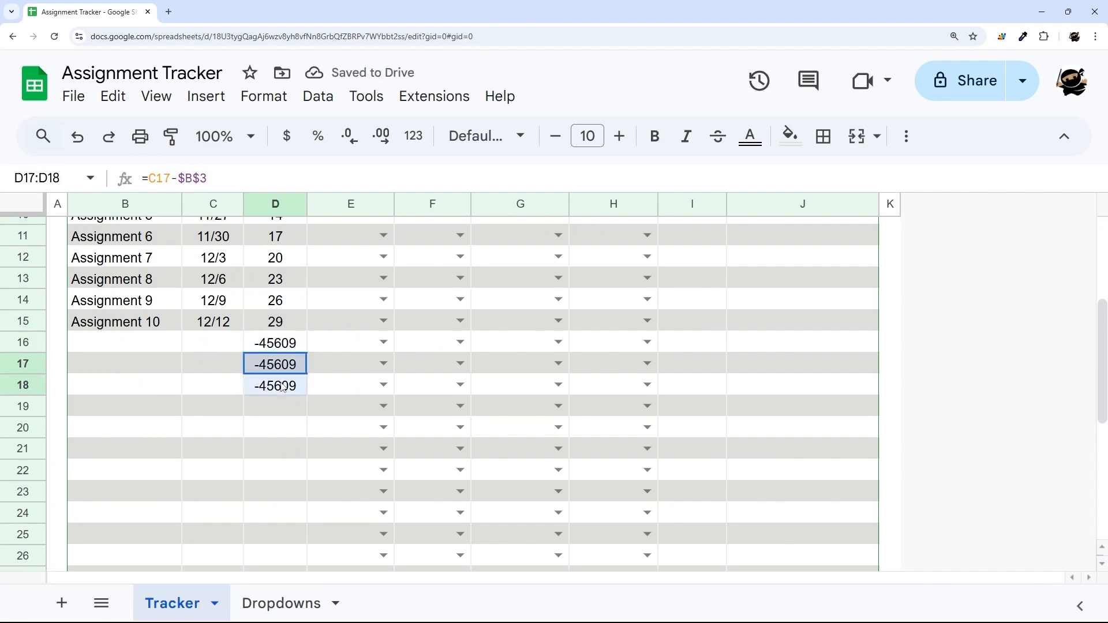
pyautogui.press('Delete')
pyautogui.click(283, 343)
pyautogui.press('Delete')
# Wrap the D6 formula in an IF that leaves it blank without a due date: =IF(C6="",,C6-$B$3)
pyautogui.scroll(5, 280, 347)
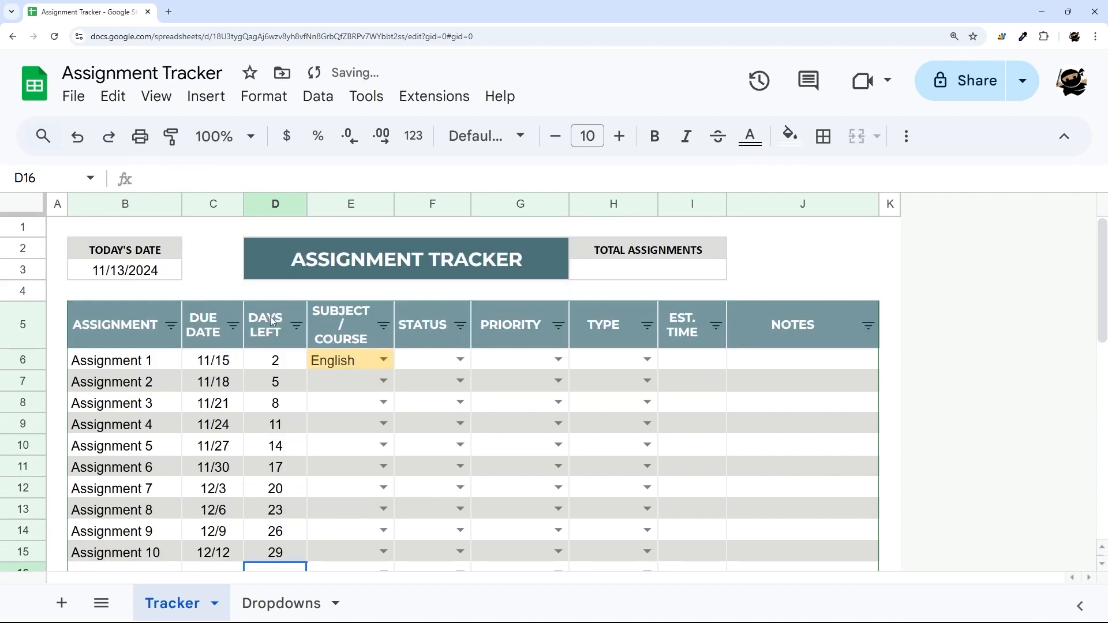
pyautogui.click(280, 355)
pyautogui.click(147, 179)
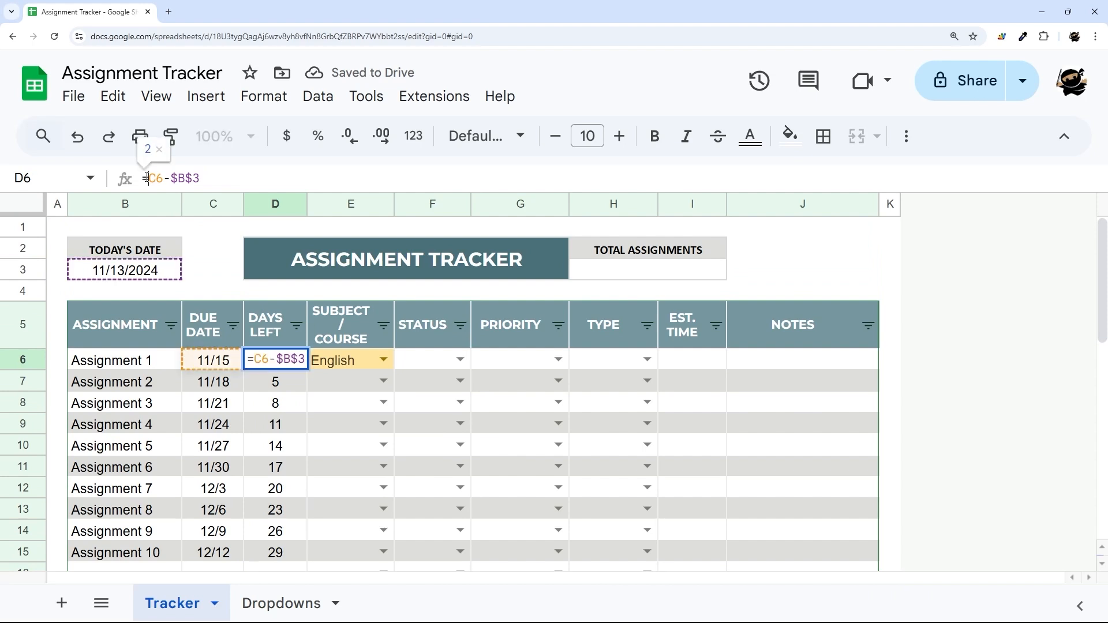
pyautogui.write('IF(C6=')
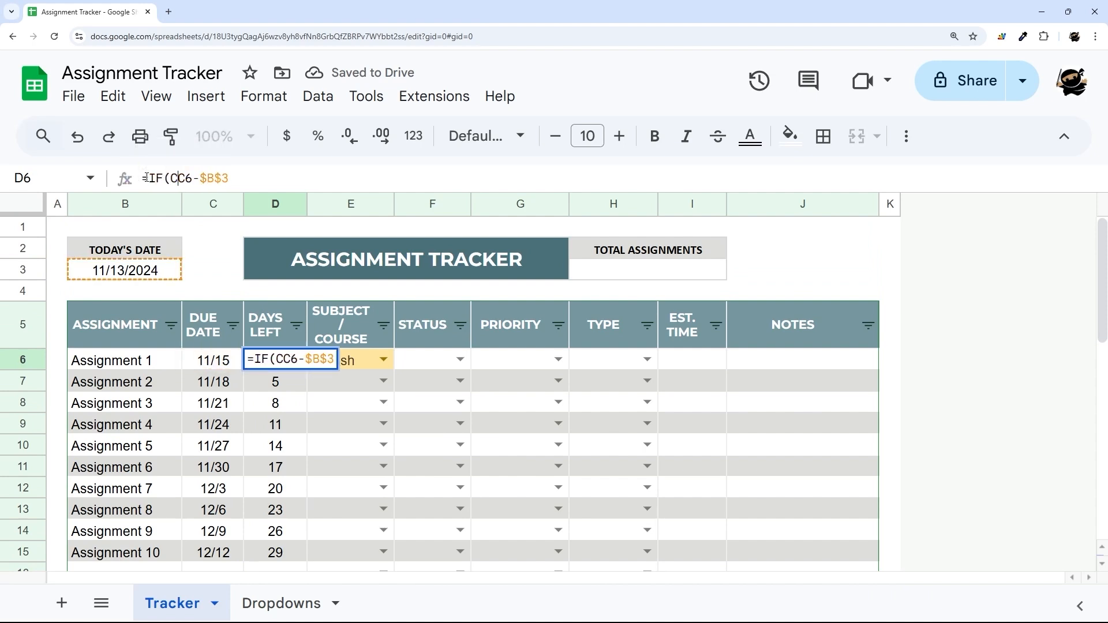
pyautogui.write('"",,')
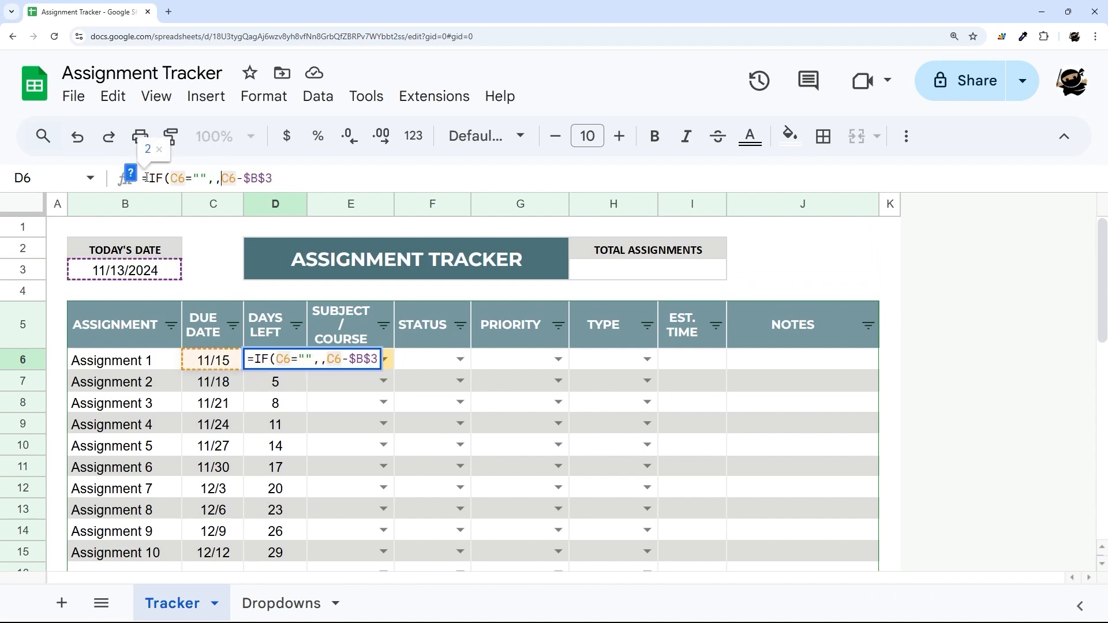
pyautogui.press('Return')
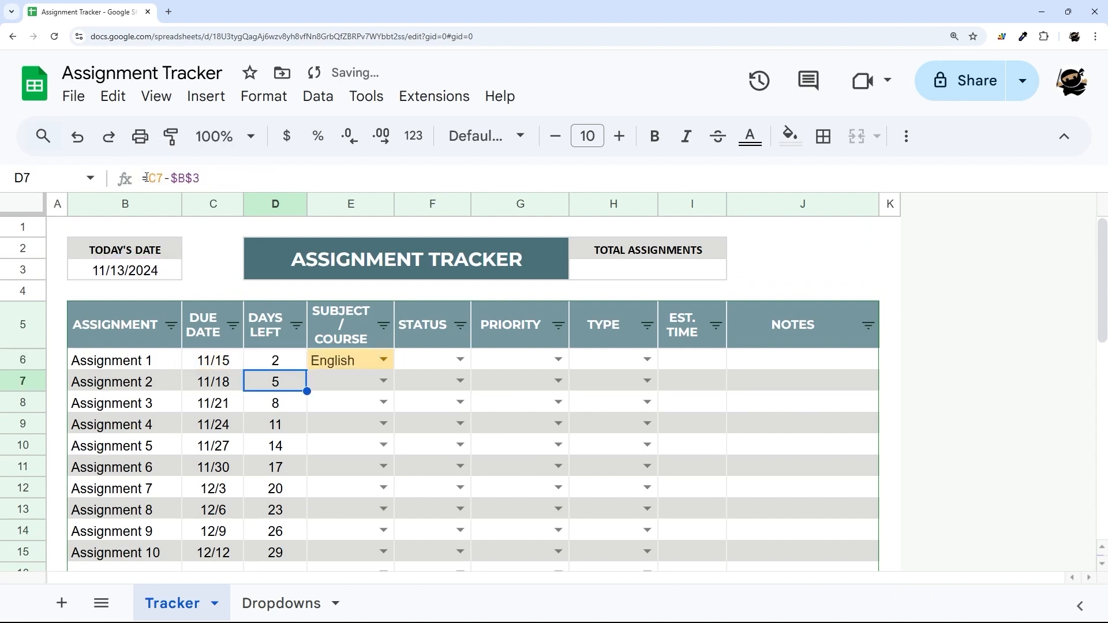
# Fill the D6 formula down the Days Left column to D38 and inspect the copied formula in D16
pyautogui.click(297, 365)
pyautogui.scroll(-9, 299, 396)
pyautogui.moveTo(307, 370); pyautogui.dragTo(279, 527)
pyautogui.scroll(7, 280, 439)
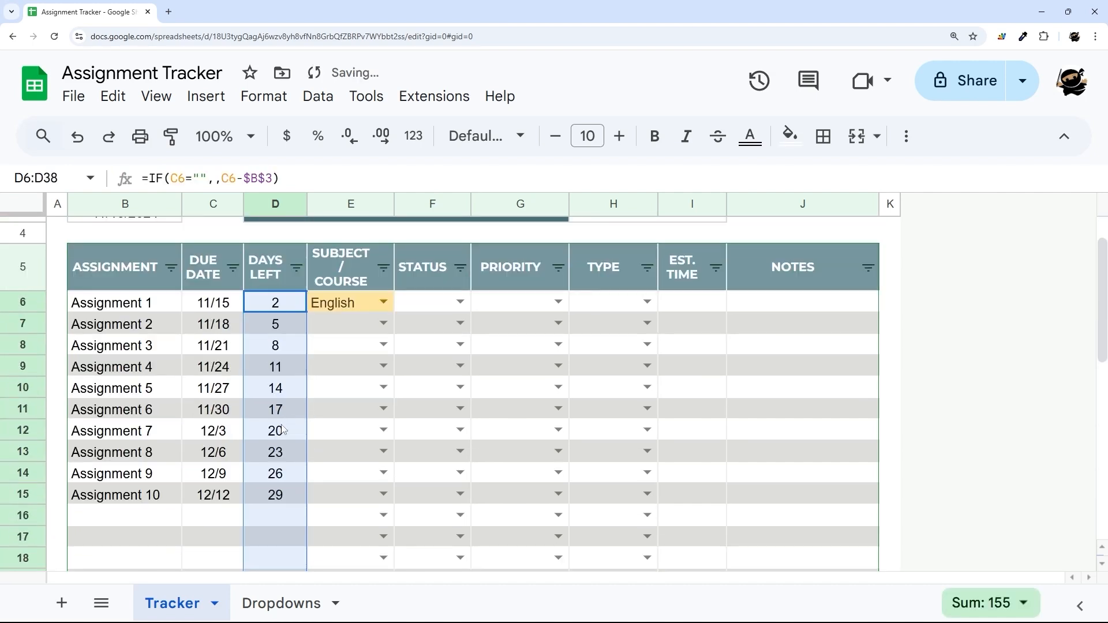
pyautogui.click(271, 515)
pyautogui.moveTo(293, 177); pyautogui.dragTo(65, 176)
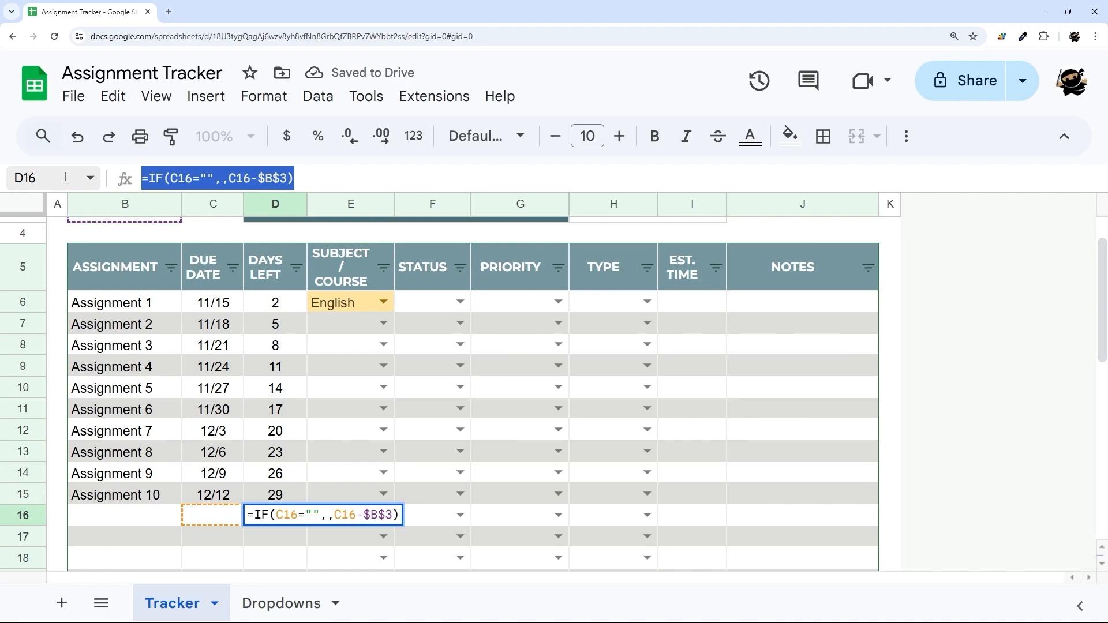
# Test the copied Days Left formula by entering the due date 11/15/2024 in C16, and clear that date
pyautogui.press('Escape')
pyautogui.doubleClick(208, 515)
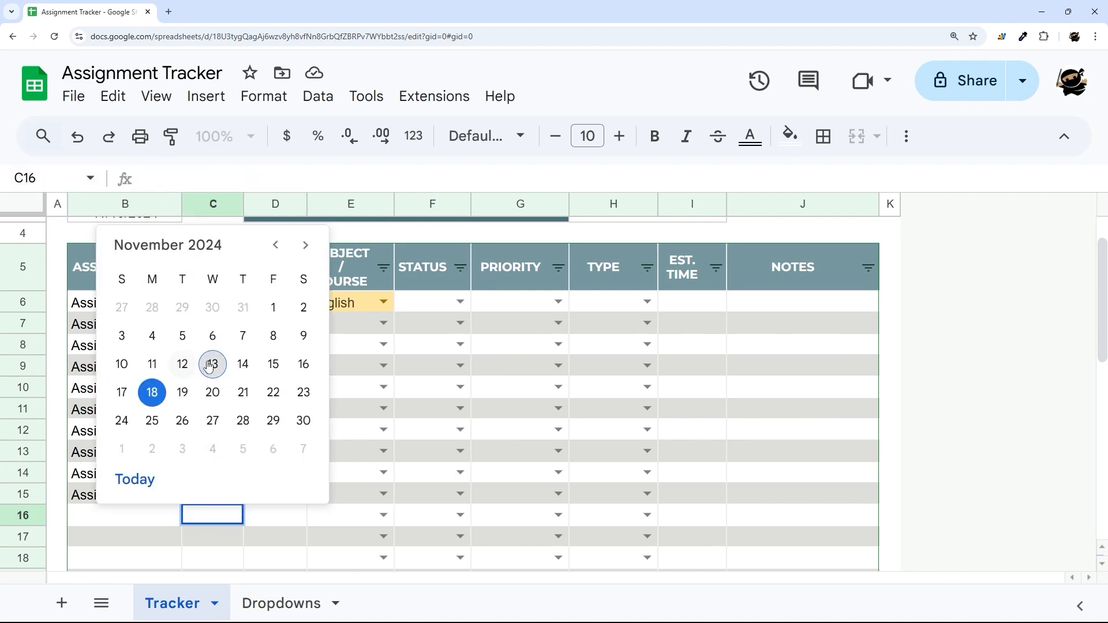
pyautogui.click(273, 365)
pyautogui.press('Tab')
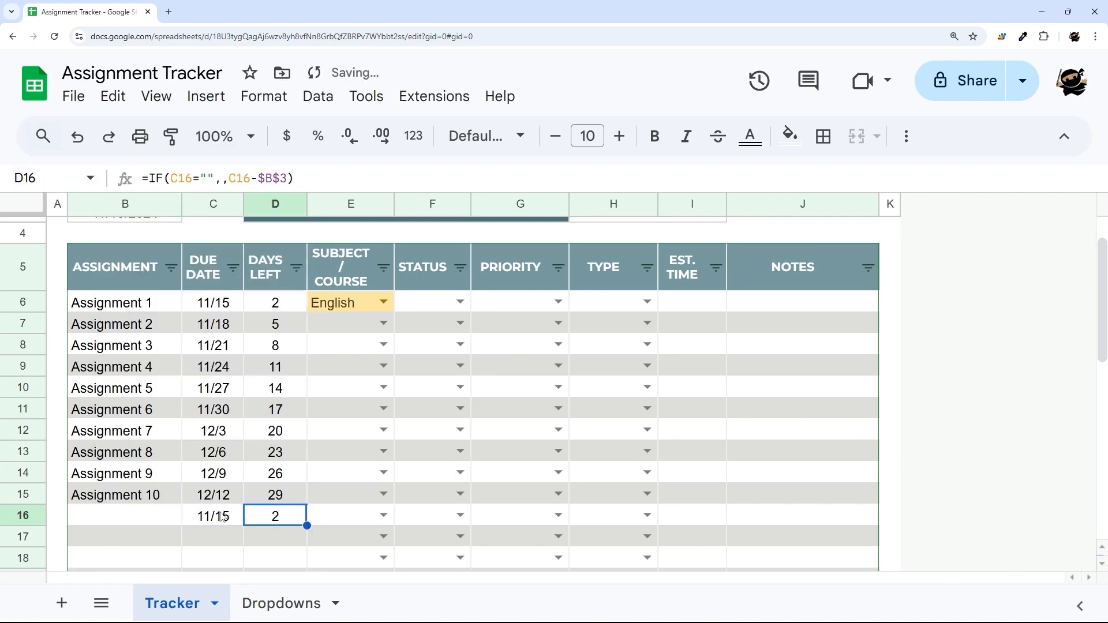
pyautogui.click(222, 517)
pyautogui.press('Delete')
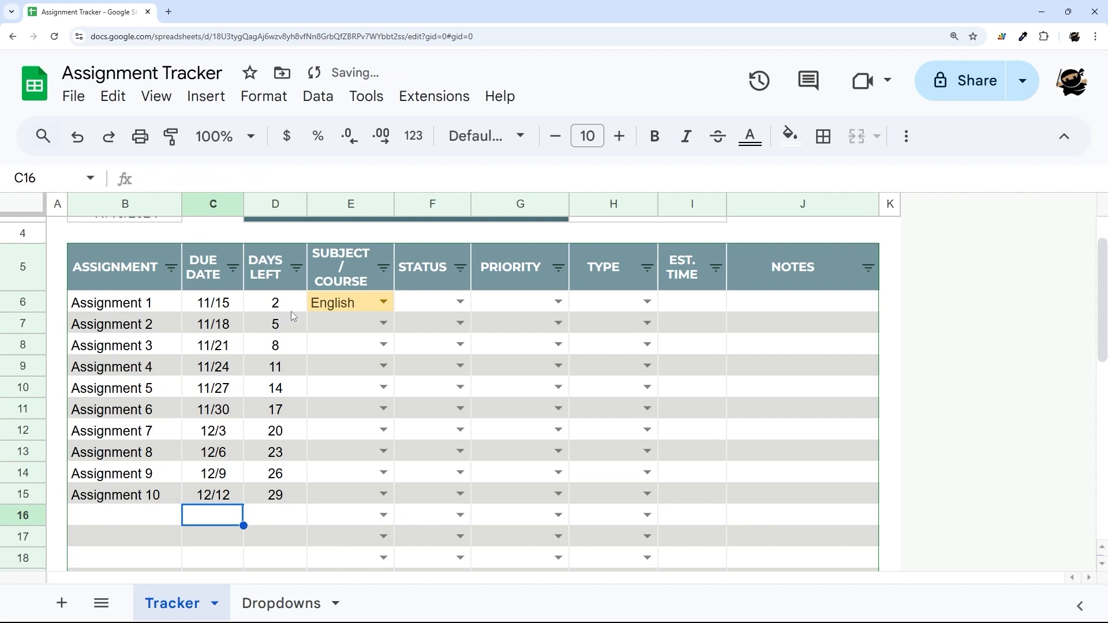
# Clear the individual formulas from the whole Days Left range, D6:D38
pyautogui.scroll(-7, 267, 362)
pyautogui.moveTo(291, 312); pyautogui.dragTo(277, 487)
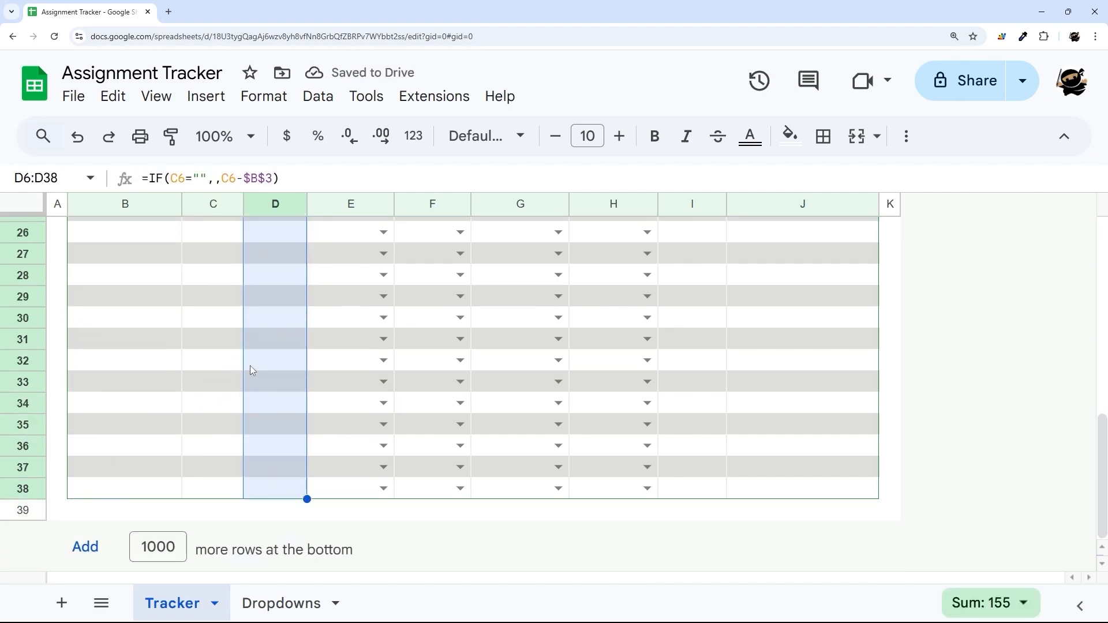
pyautogui.scroll(7, 250, 365)
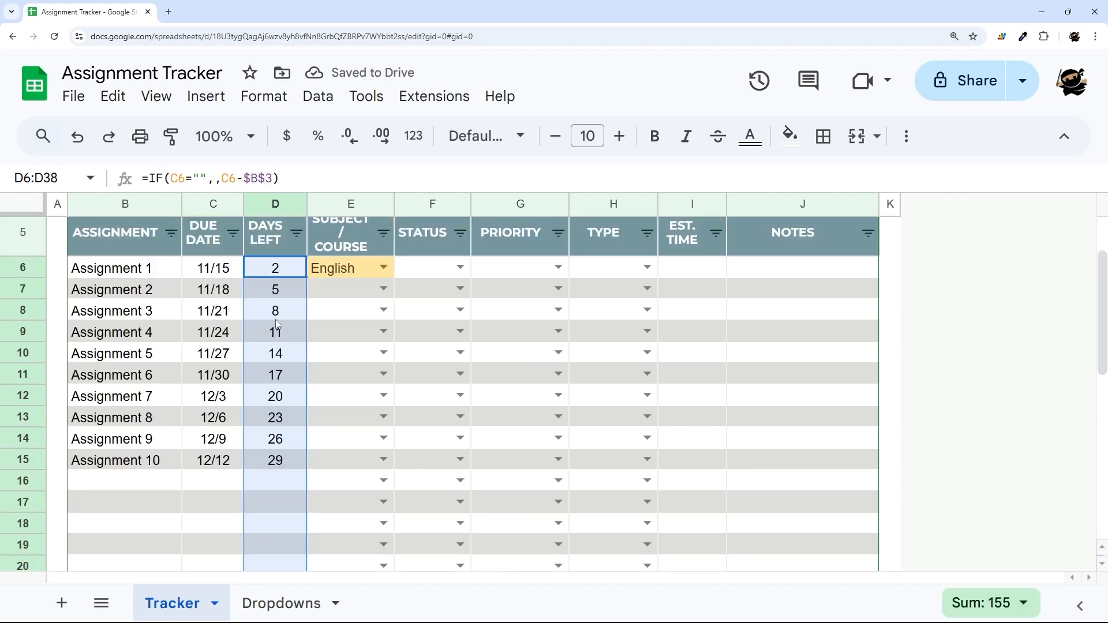
pyautogui.press('Delete')
# Convert the D5 header into the start of an array formula with the title as text: ={"DAYS LEFT";
pyautogui.click(267, 242)
pyautogui.scroll(2, 280, 306)
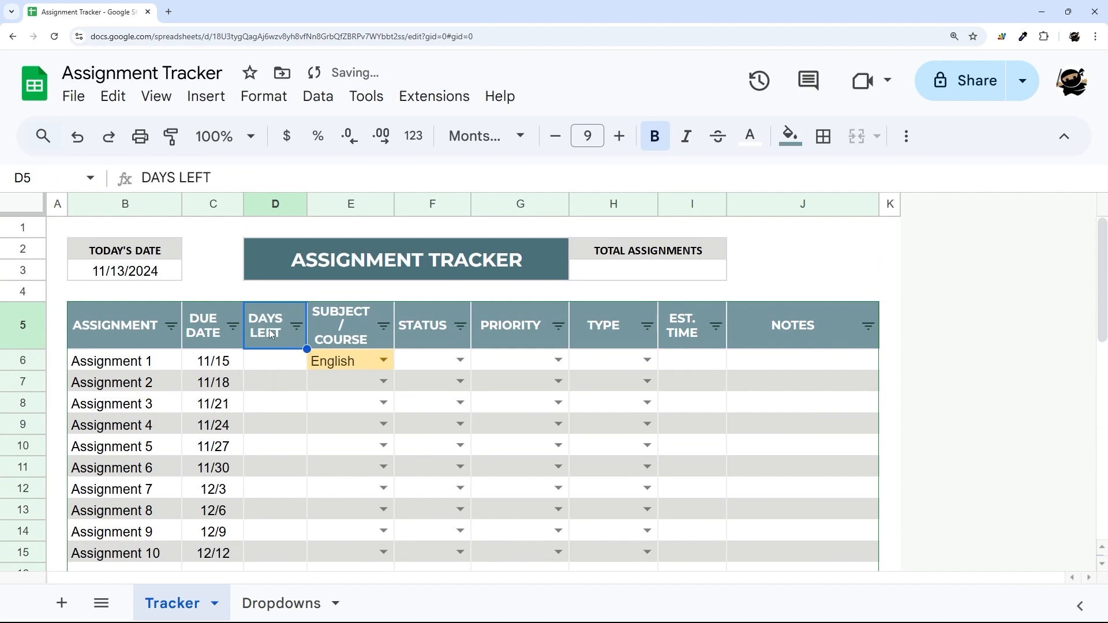
pyautogui.click(219, 177)
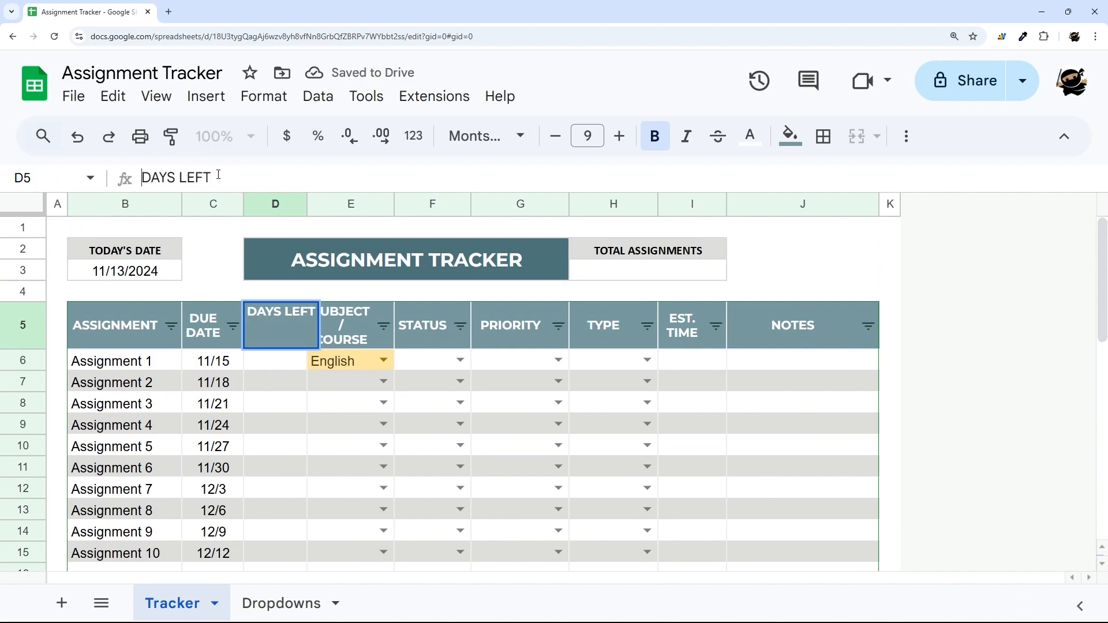
pyautogui.press('Home')
pyautogui.write('=')
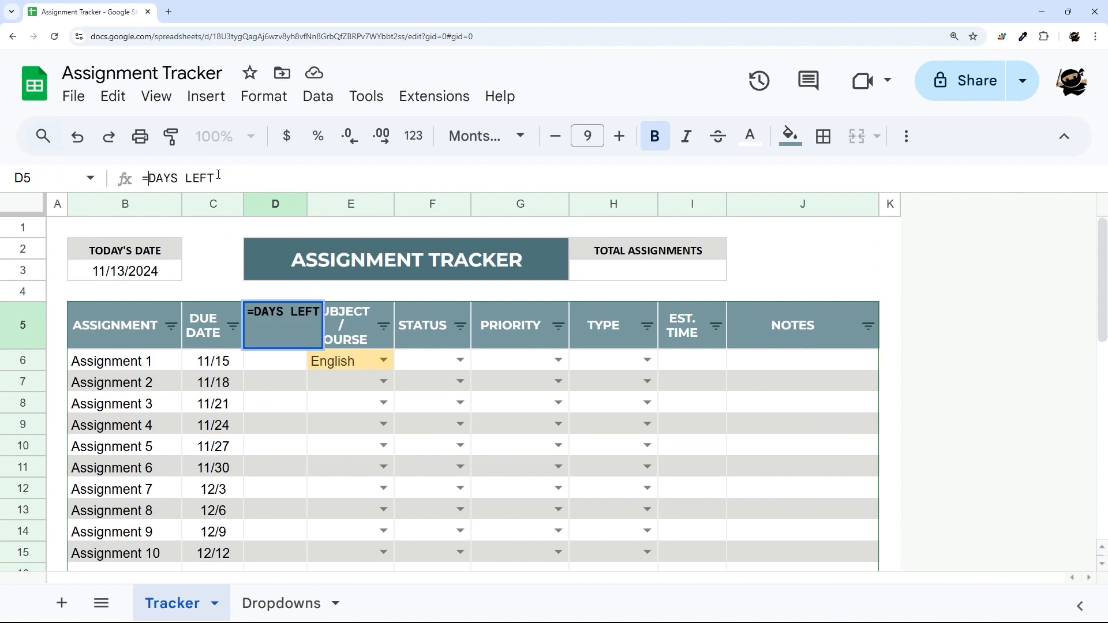
pyautogui.write('{')
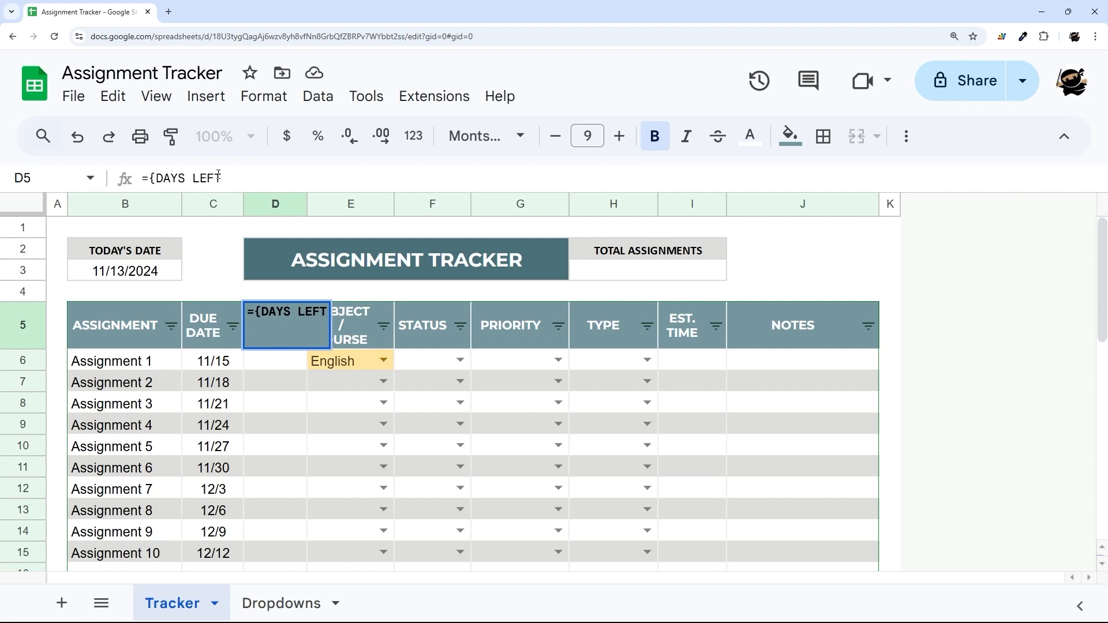
pyautogui.write('"')
pyautogui.press('End')
pyautogui.write('"')
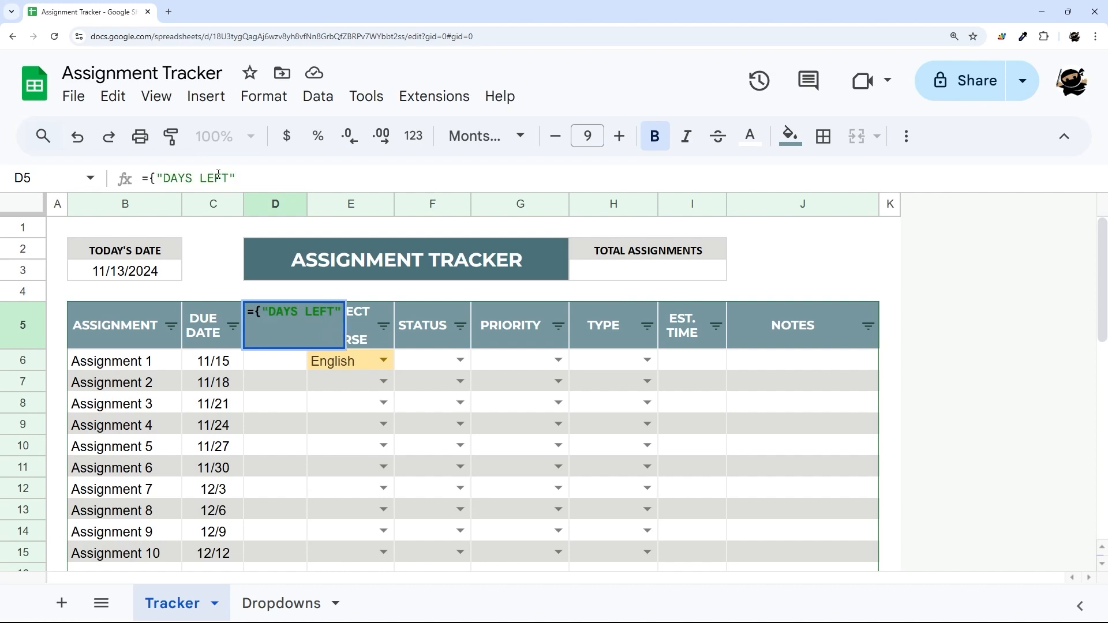
pyautogui.write(';')
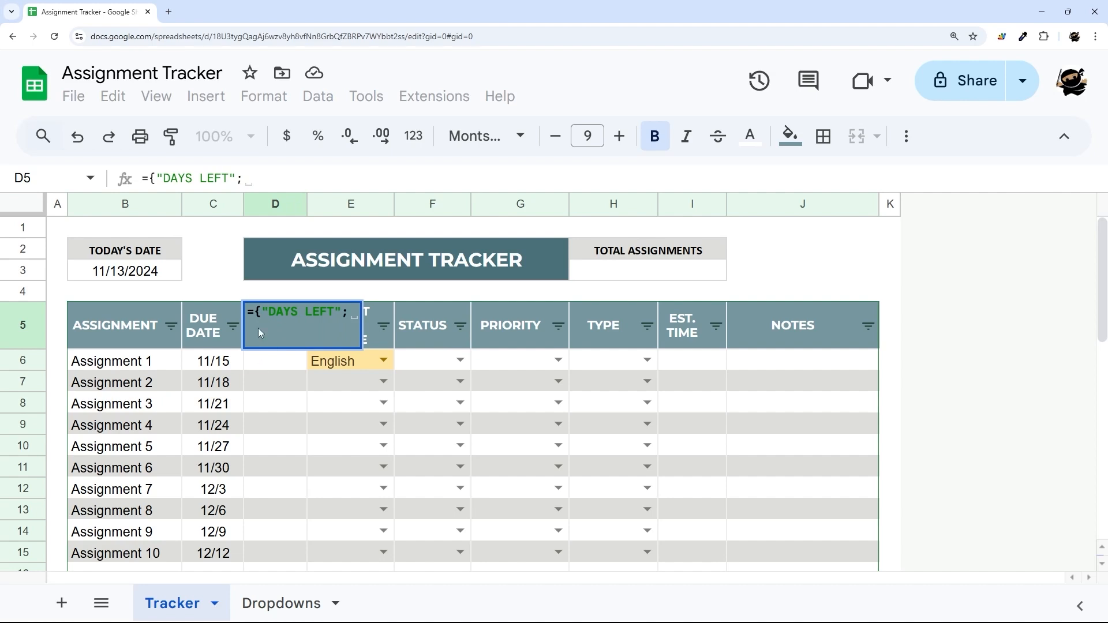
# Complete the D5 array with a placeholder value, ={"DAYS LEFT";2}, and compare the contents of D5 and D6
pyautogui.moveTo(149, 177); pyautogui.dragTo(332, 178)
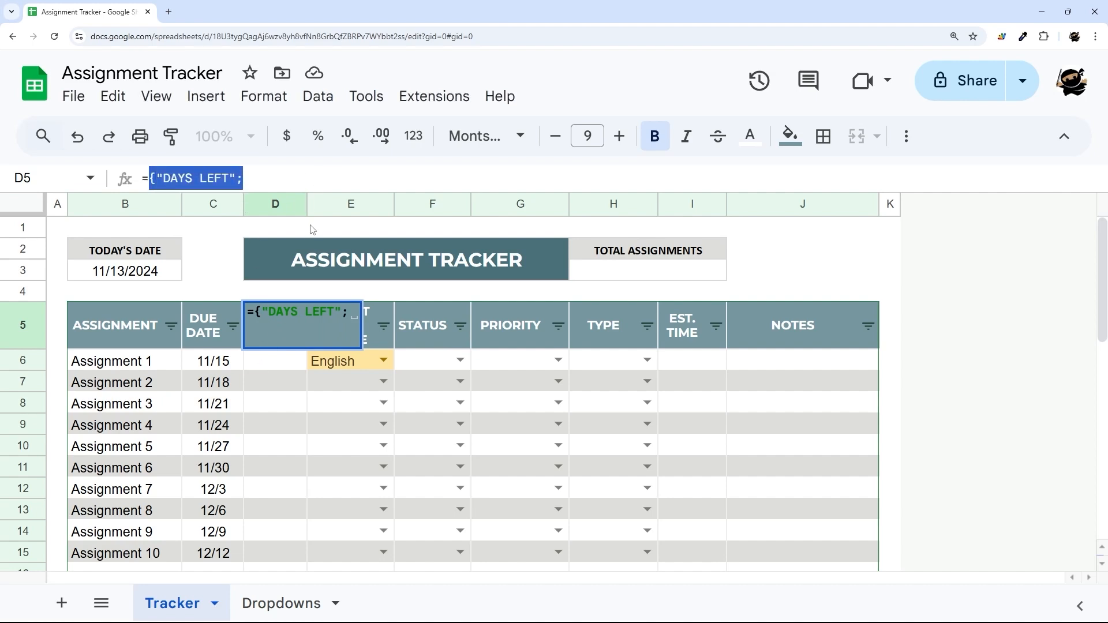
pyautogui.moveTo(236, 178); pyautogui.dragTo(246, 176)
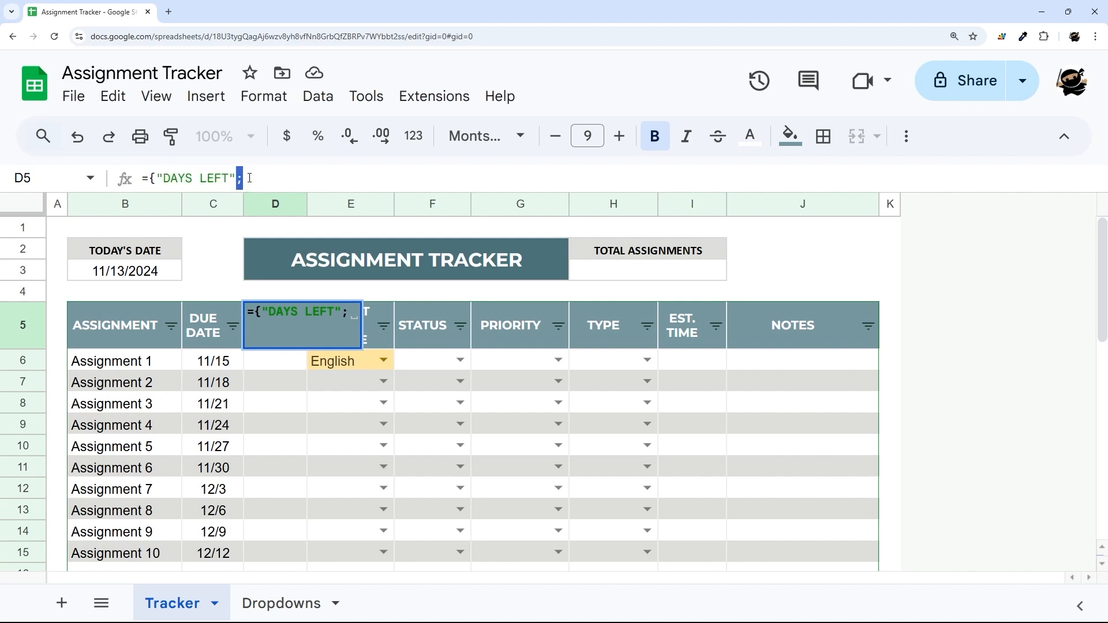
pyautogui.click(250, 179)
pyautogui.write('2}')
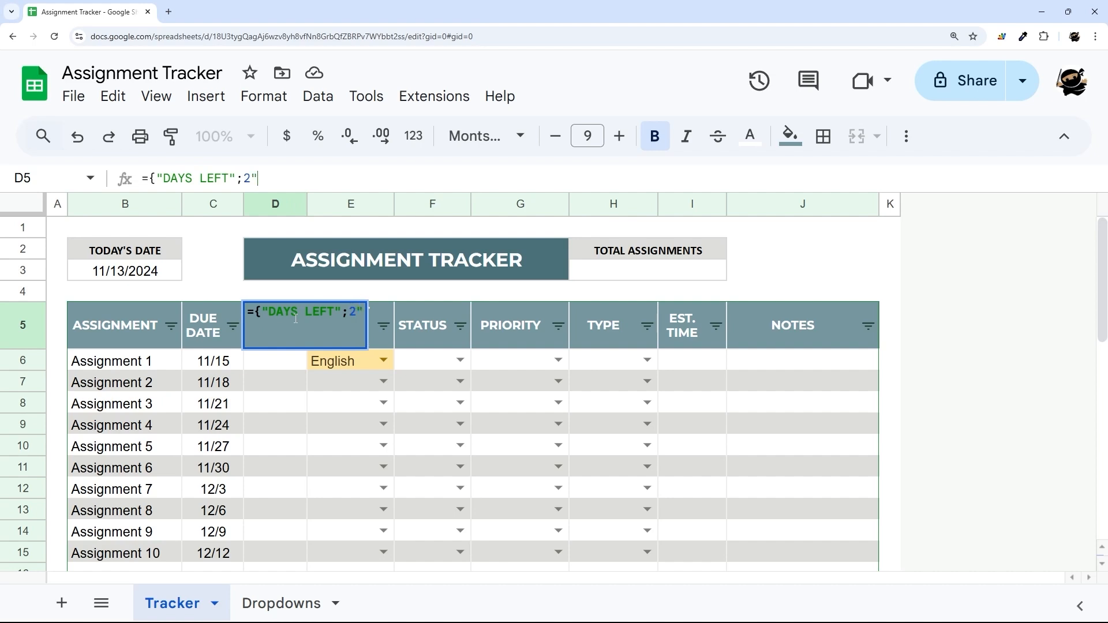
pyautogui.press('Return')
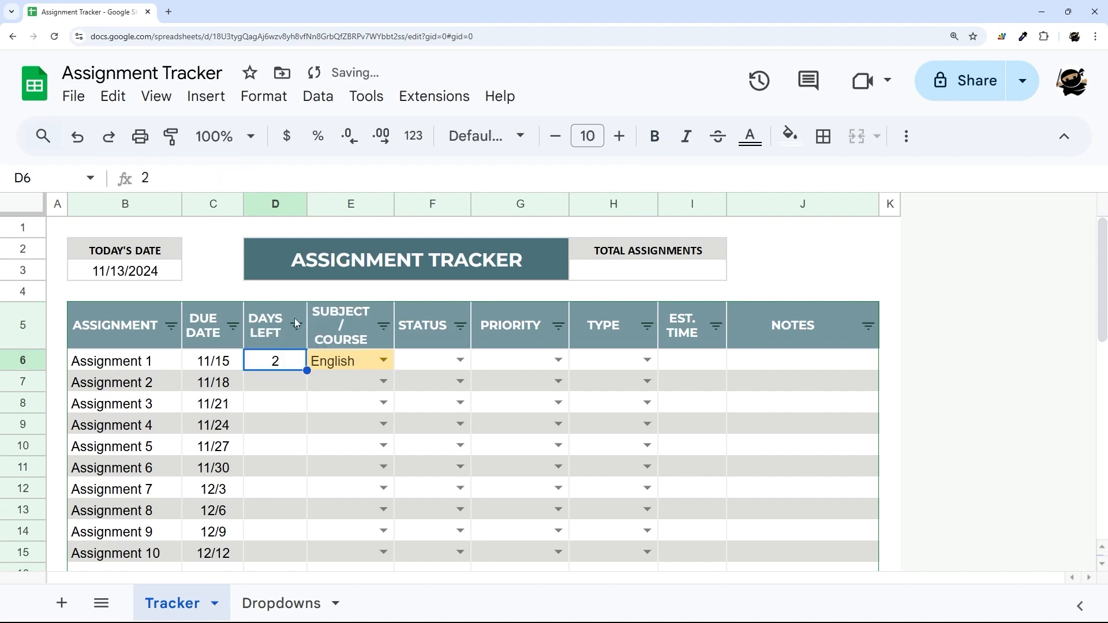
pyautogui.click(283, 320)
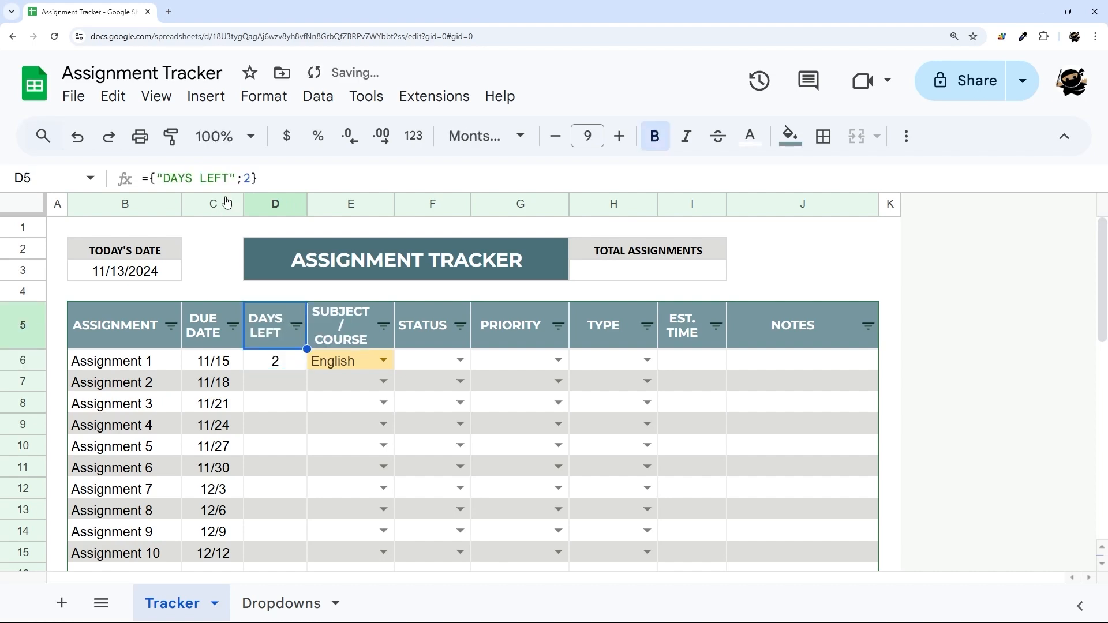
pyautogui.click(273, 363)
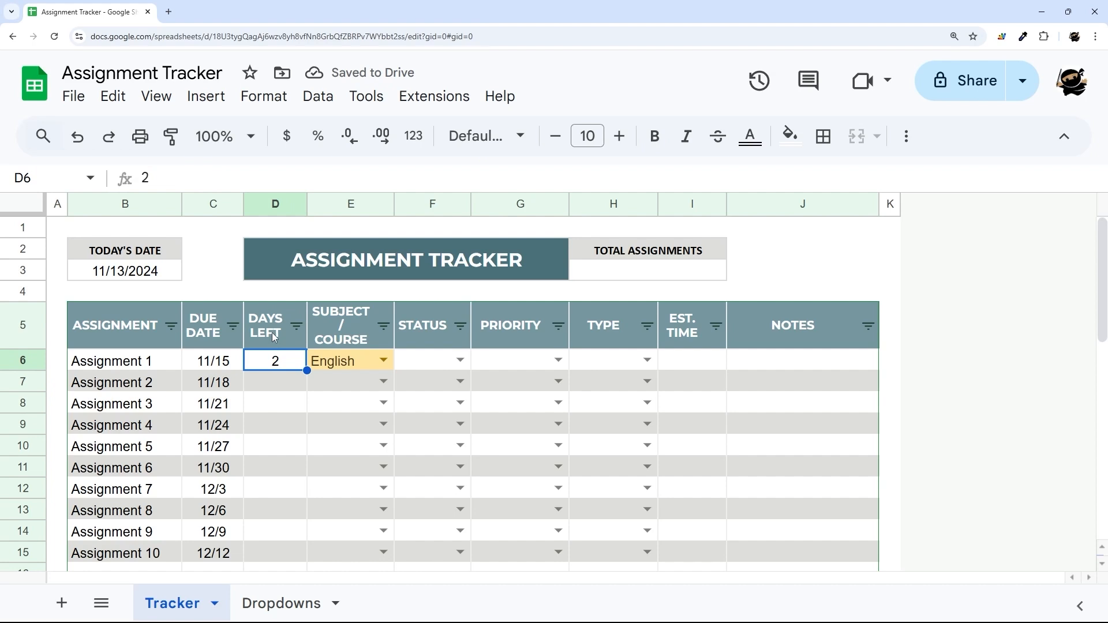
pyautogui.click(272, 332)
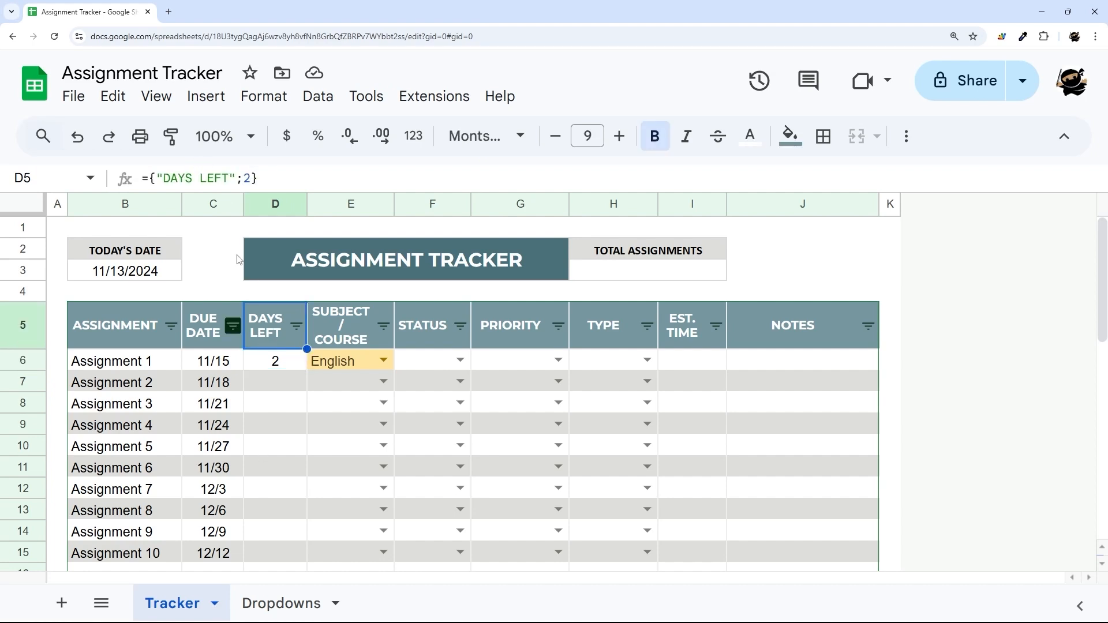
# Replace the placeholder 2 in the D5 array with arrayformula(IF(C6:C="",,C6:C-B3))
pyautogui.doubleClick(247, 178)
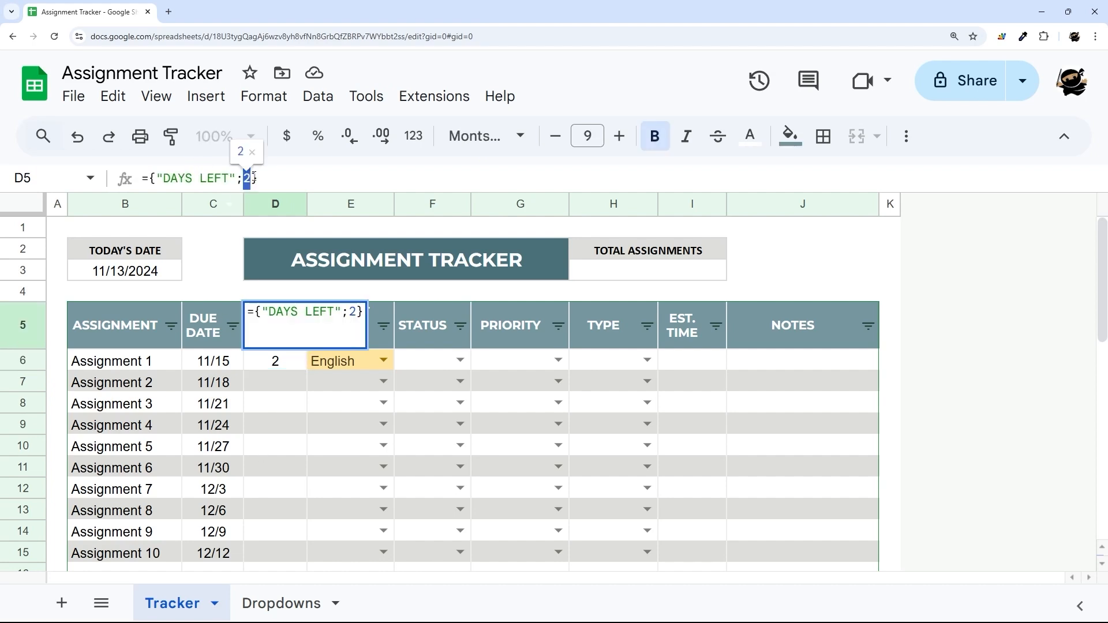
pyautogui.write('arrayformu')
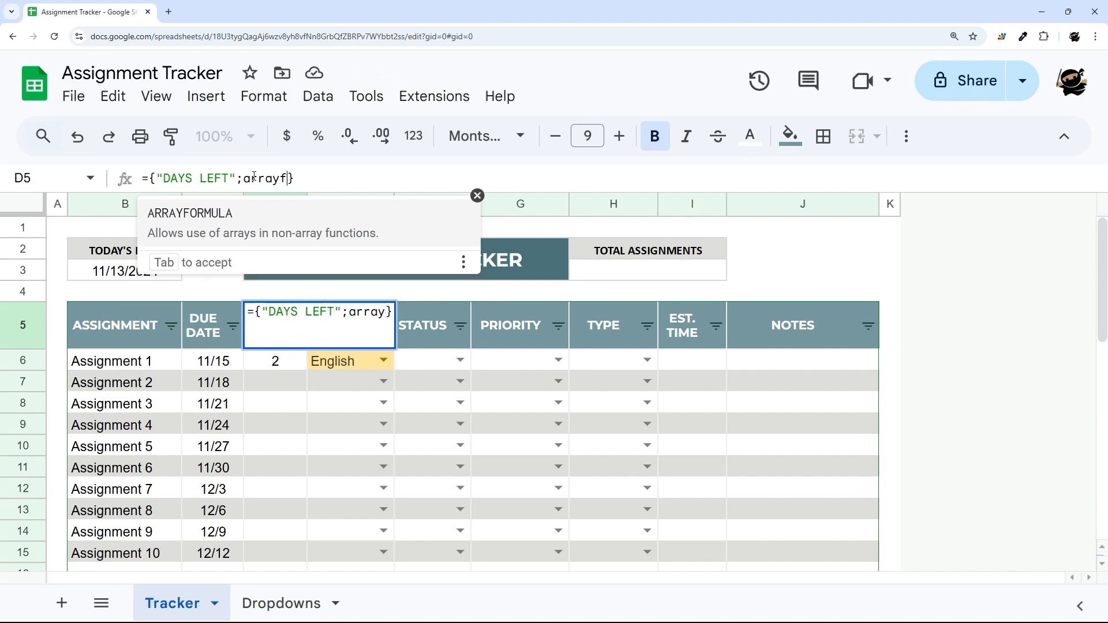
pyautogui.write('la(IF(')
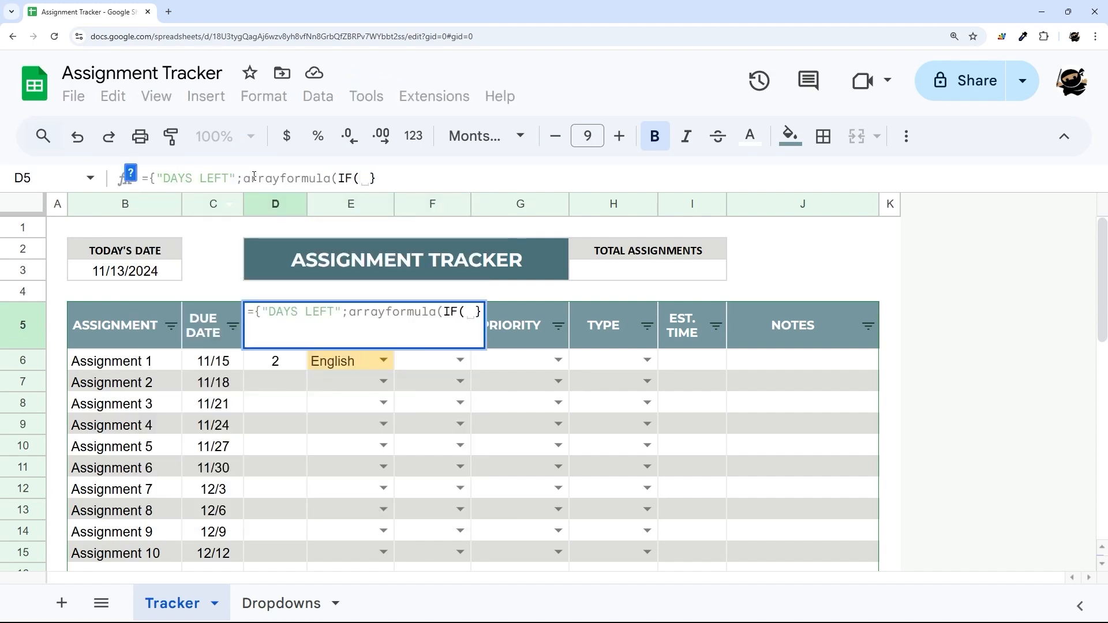
pyautogui.write('C6:C=')
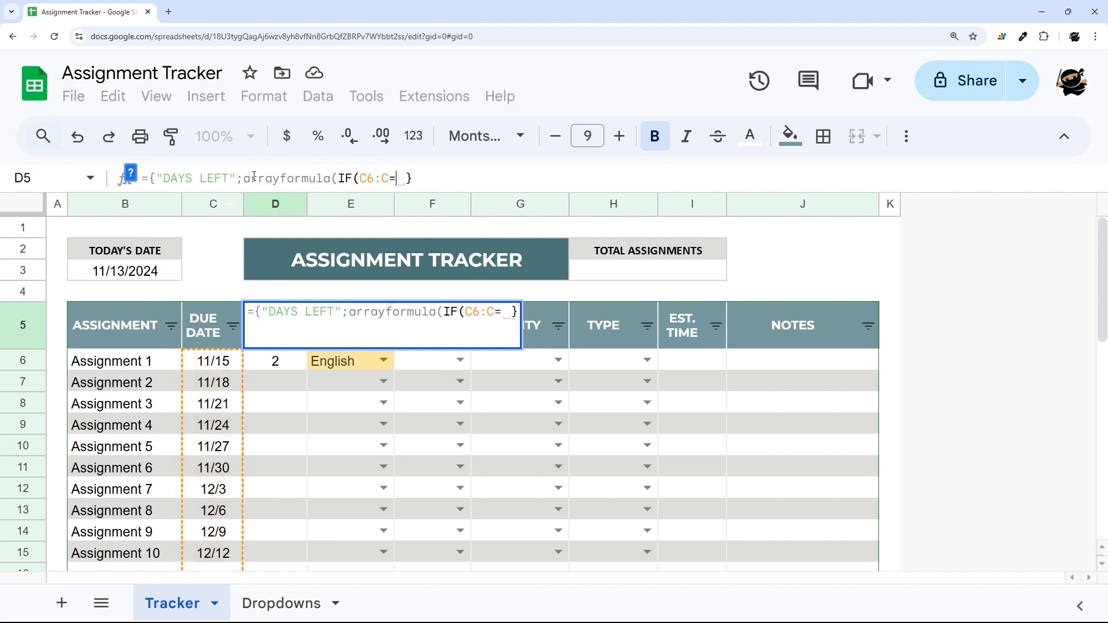
pyautogui.write('"",,')
pyautogui.write('C6:C')
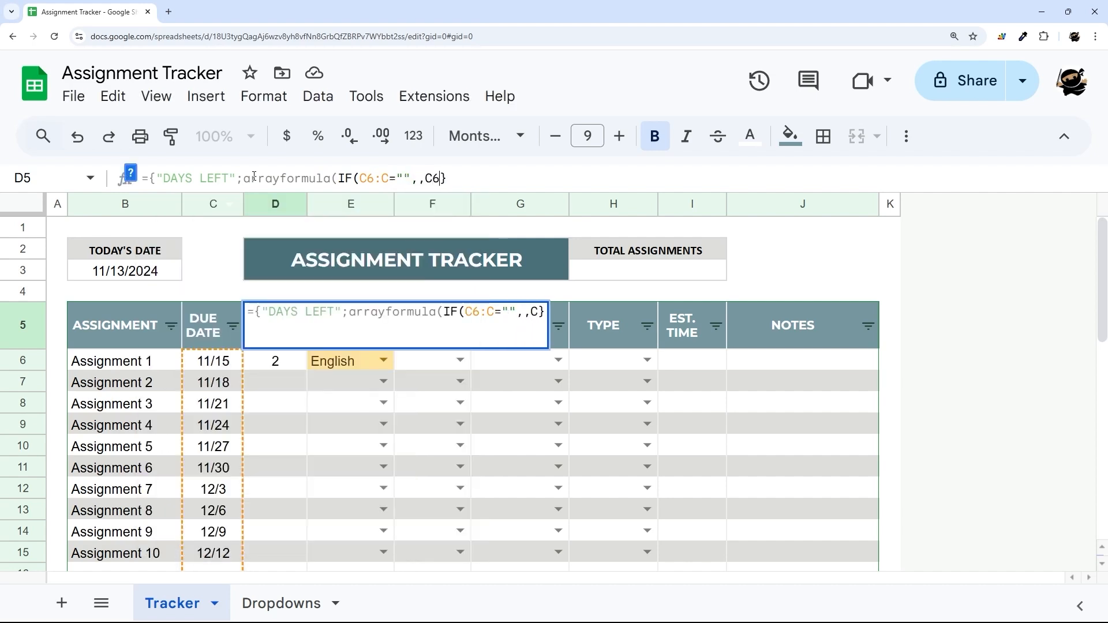
pyautogui.write('-B3)')
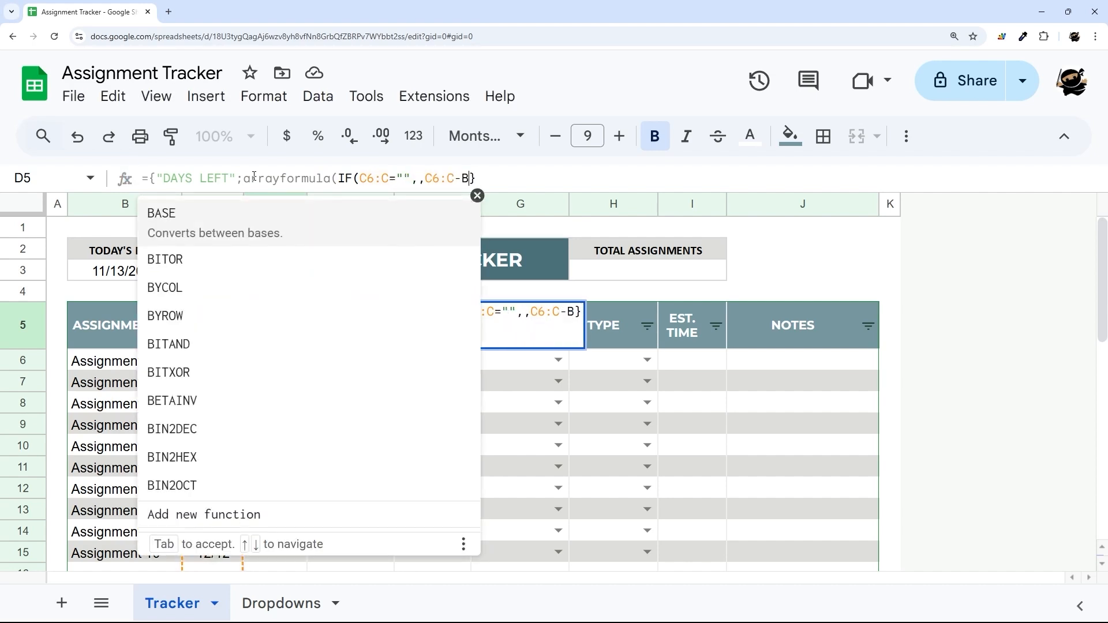
pyautogui.write(')')
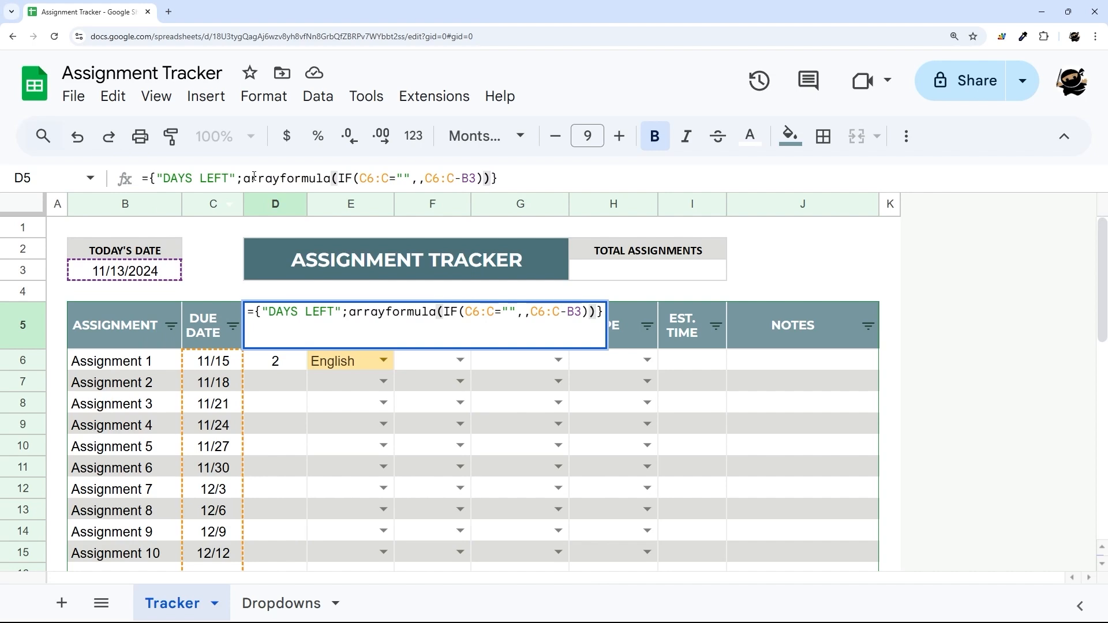
pyautogui.press('Right')
pyautogui.press('Return')
# Check the Days Left cells, test the array formula with the due date 11/15/2024 in C16, and clear that date
pyautogui.scroll(-4, 283, 272)
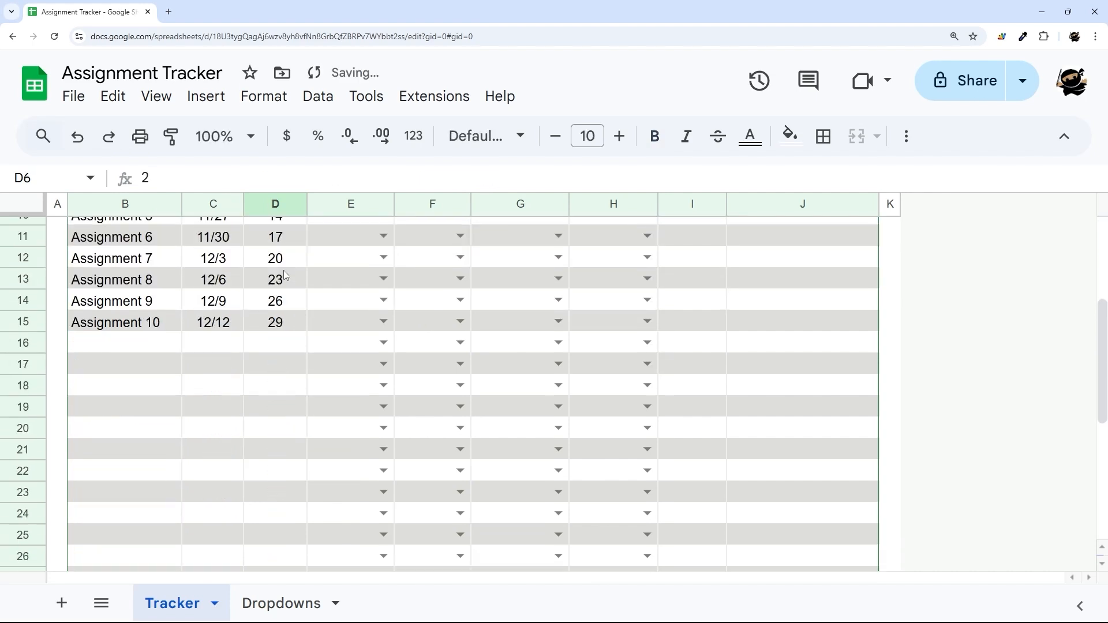
pyautogui.scroll(3, 282, 300)
pyautogui.scroll(-2, 281, 326)
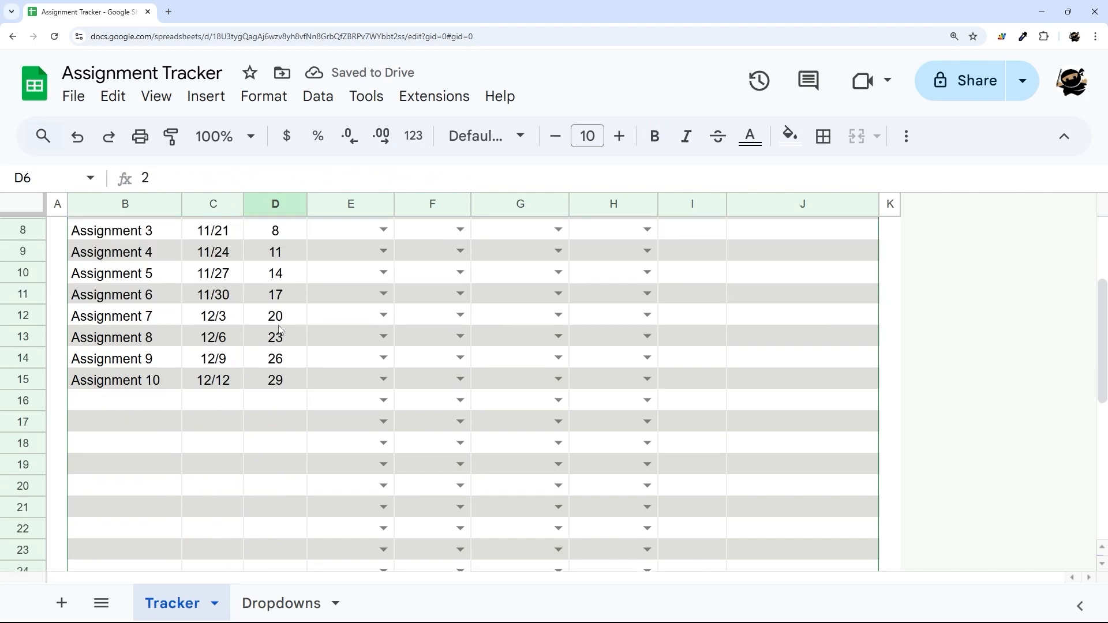
pyautogui.click(280, 403)
pyautogui.click(283, 464)
pyautogui.moveTo(283, 295); pyautogui.dragTo(286, 424)
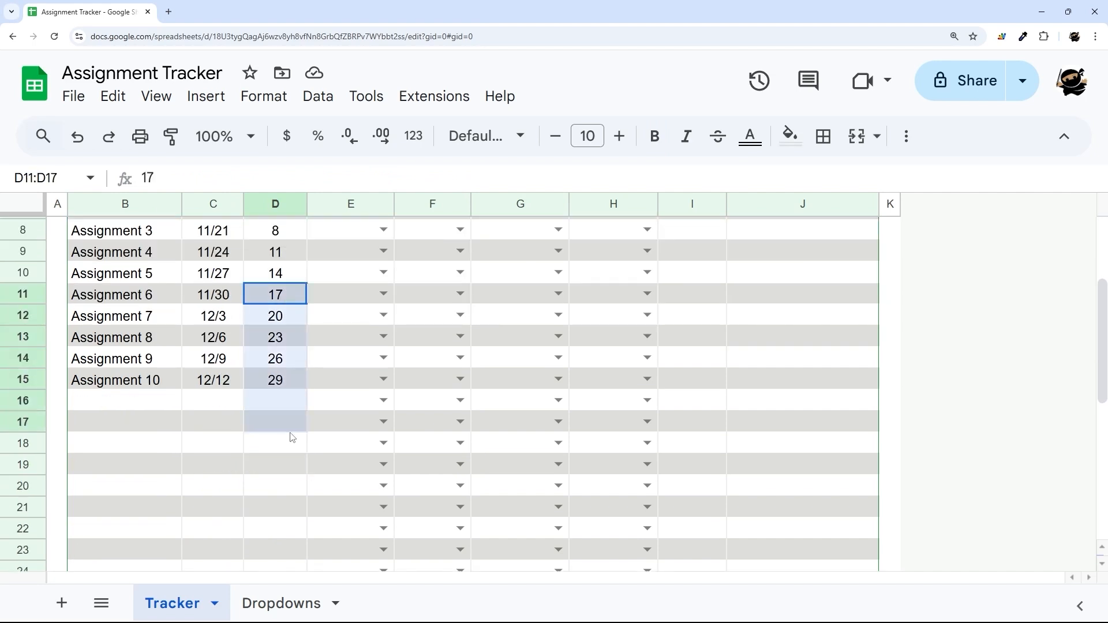
pyautogui.doubleClick(221, 407)
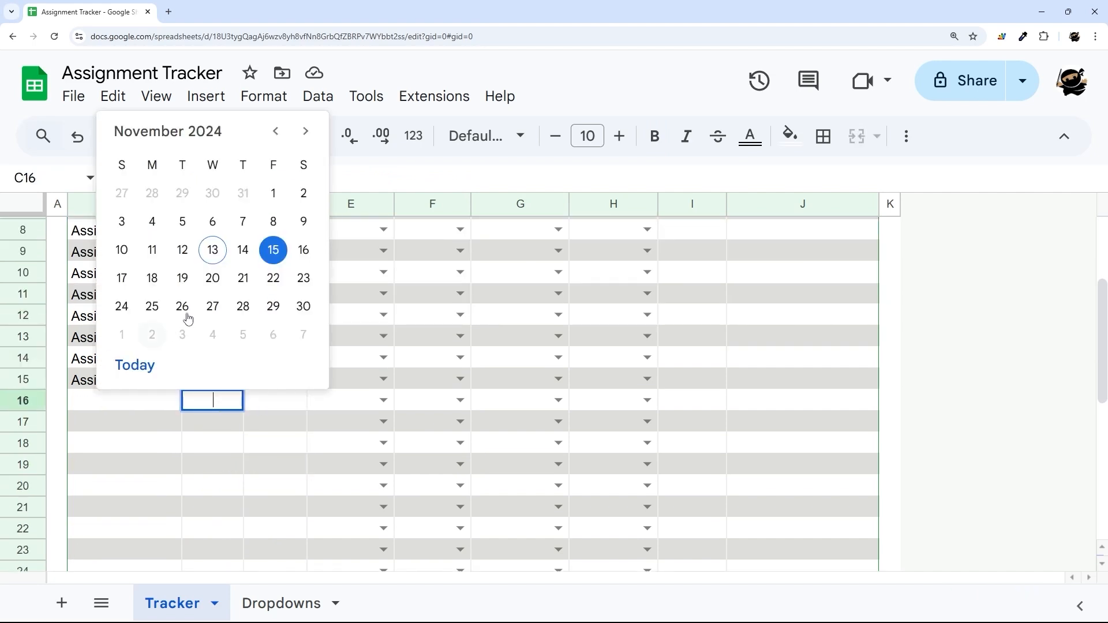
pyautogui.click(271, 248)
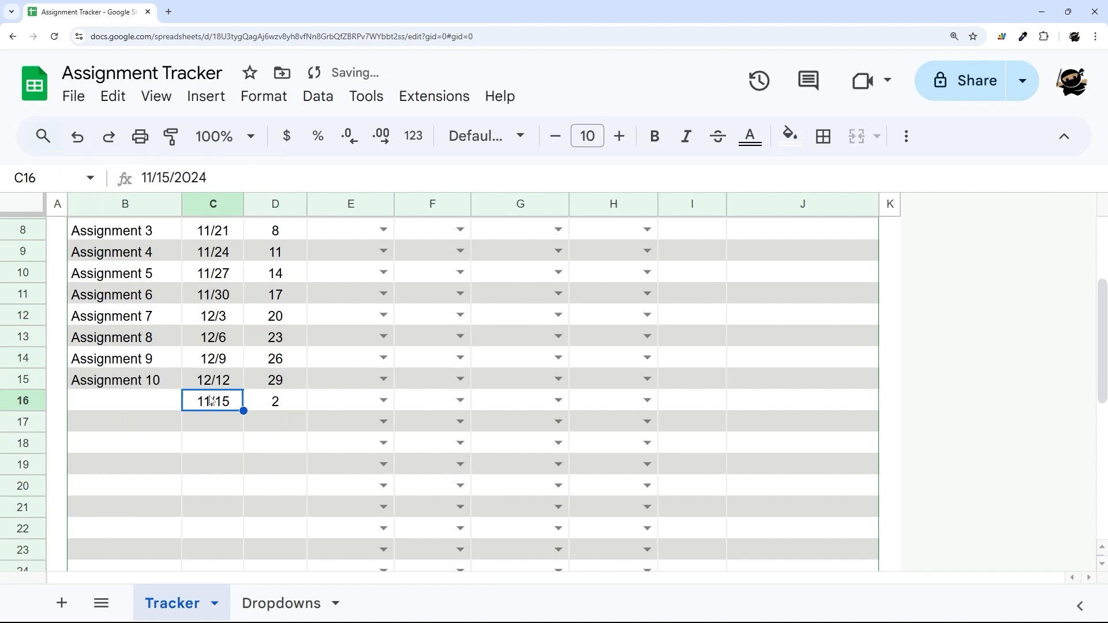
pyautogui.click(277, 400)
pyautogui.click(226, 407)
pyautogui.press('Delete')
pyautogui.scroll(1, 229, 407)
pyautogui.scroll(3, 218, 364)
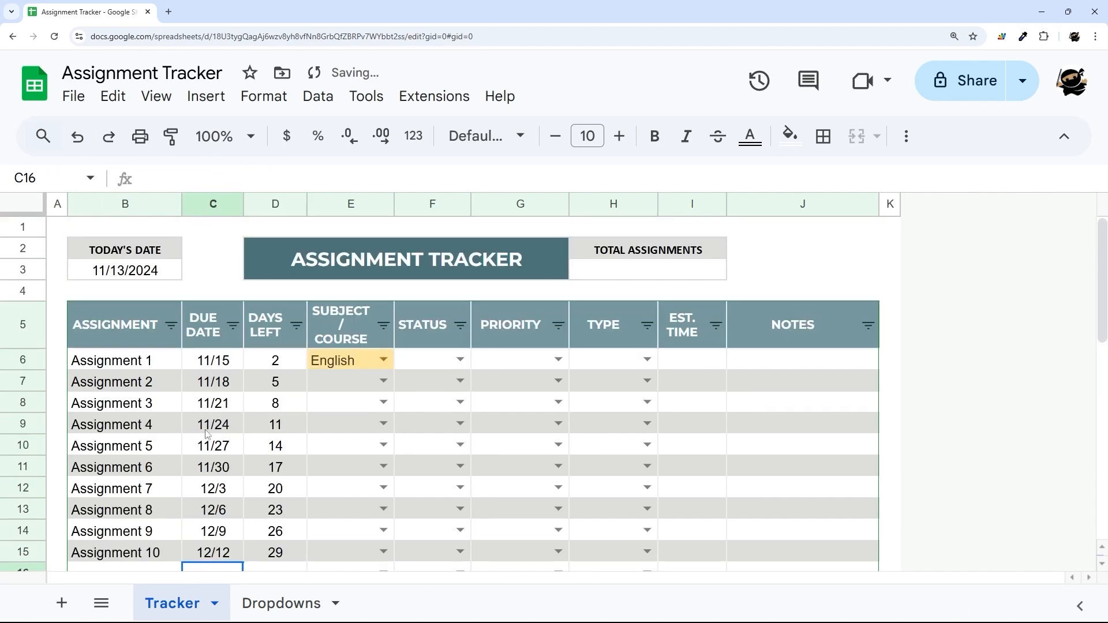
# Set the due date of Assignment 9 to 11/15/2024 and that of Assignment 5 to 11/14/2024
pyautogui.scroll(-3, 219, 365)
pyautogui.doubleClick(213, 416)
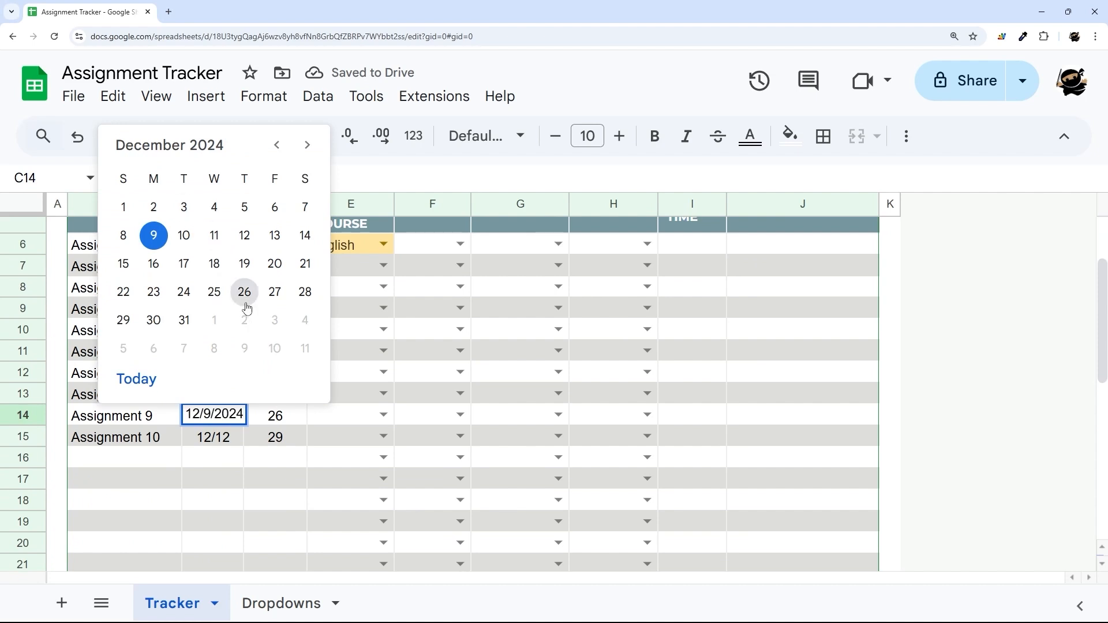
pyautogui.click(277, 145)
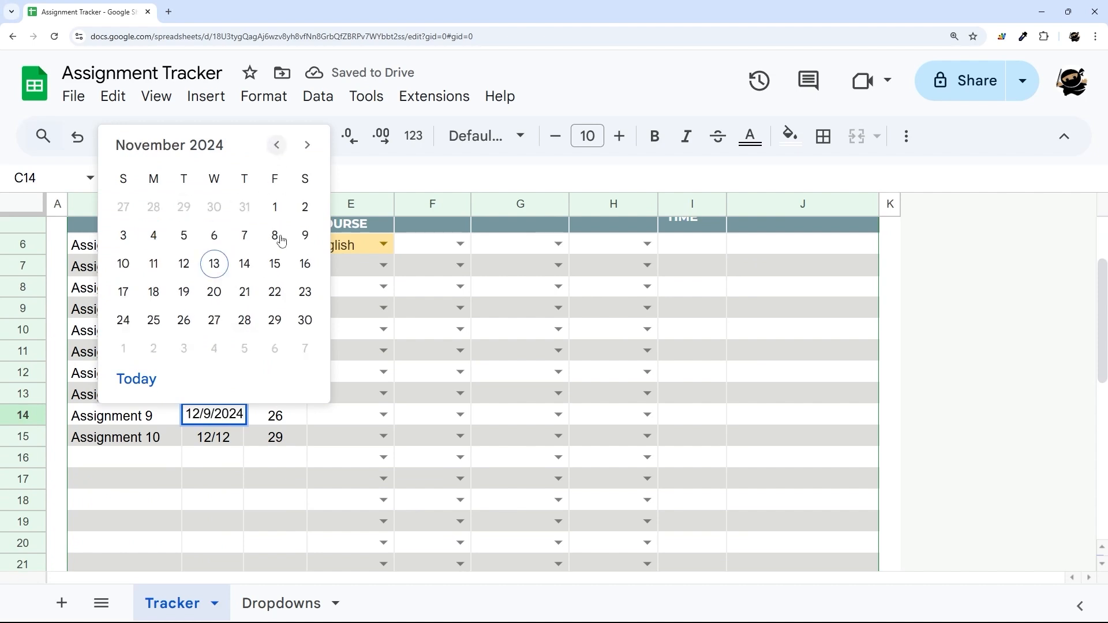
pyautogui.click(279, 274)
pyautogui.doubleClick(226, 335)
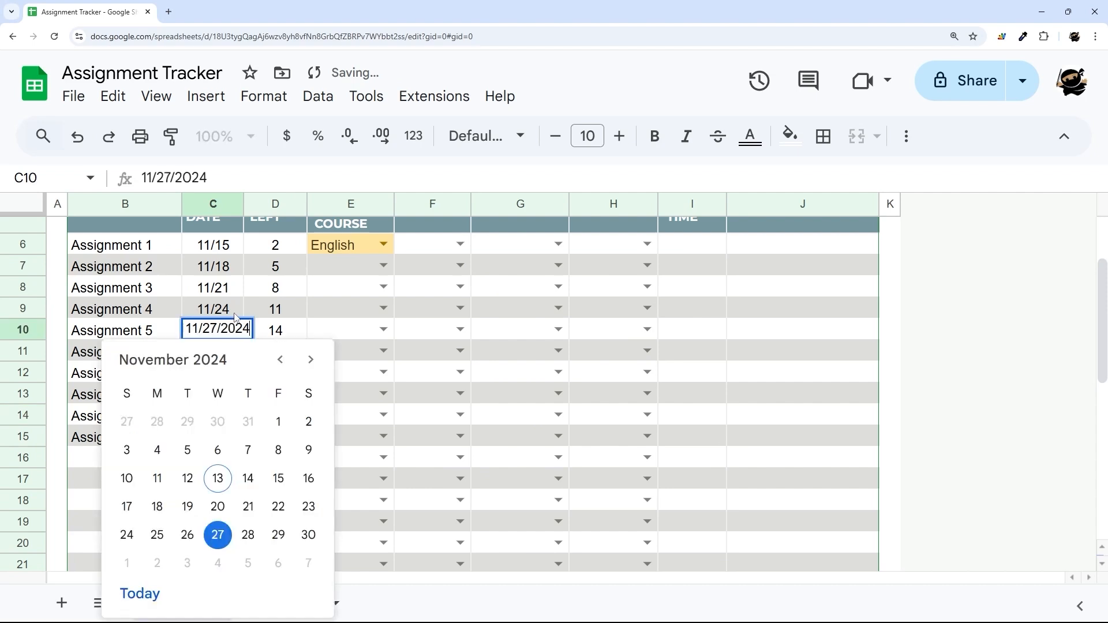
pyautogui.click(248, 479)
# Set the due date of Assignment 7 to 11/13/2024 and check the values in the Days Left column
pyautogui.doubleClick(221, 373)
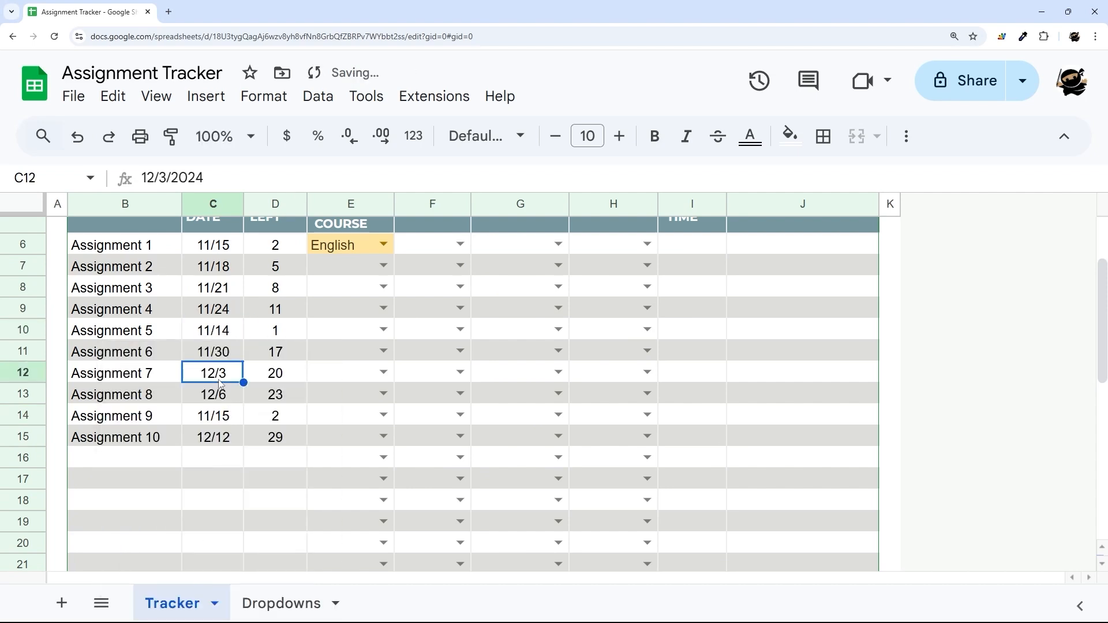
pyautogui.click(279, 102)
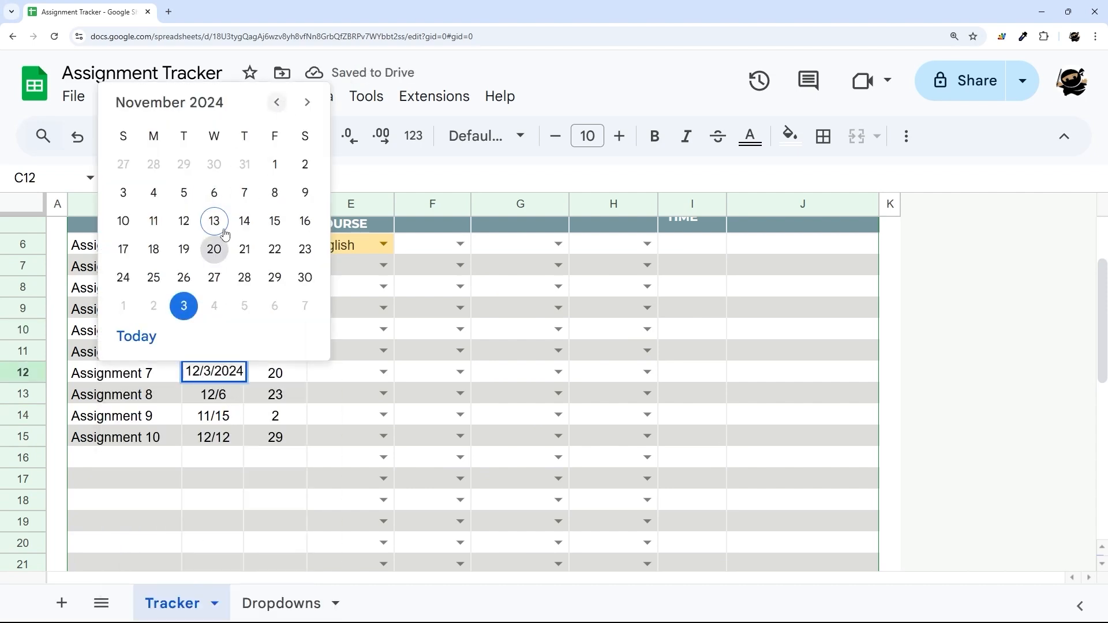
pyautogui.click(214, 221)
pyautogui.scroll(2, 276, 370)
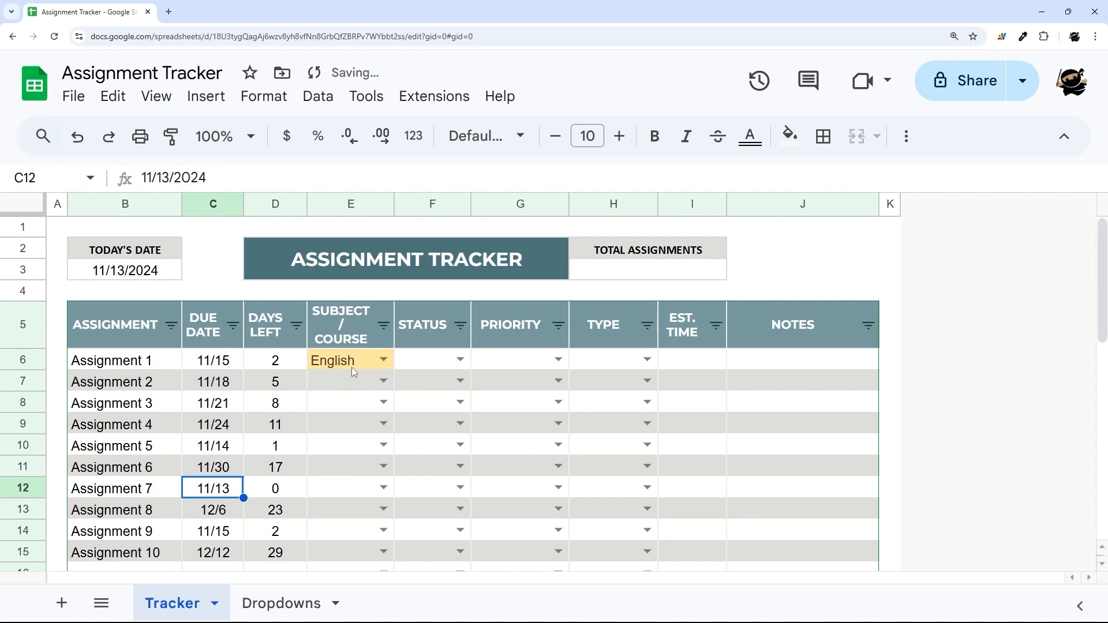
pyautogui.scroll(-1, 351, 367)
pyautogui.moveTo(275, 302); pyautogui.dragTo(291, 452)
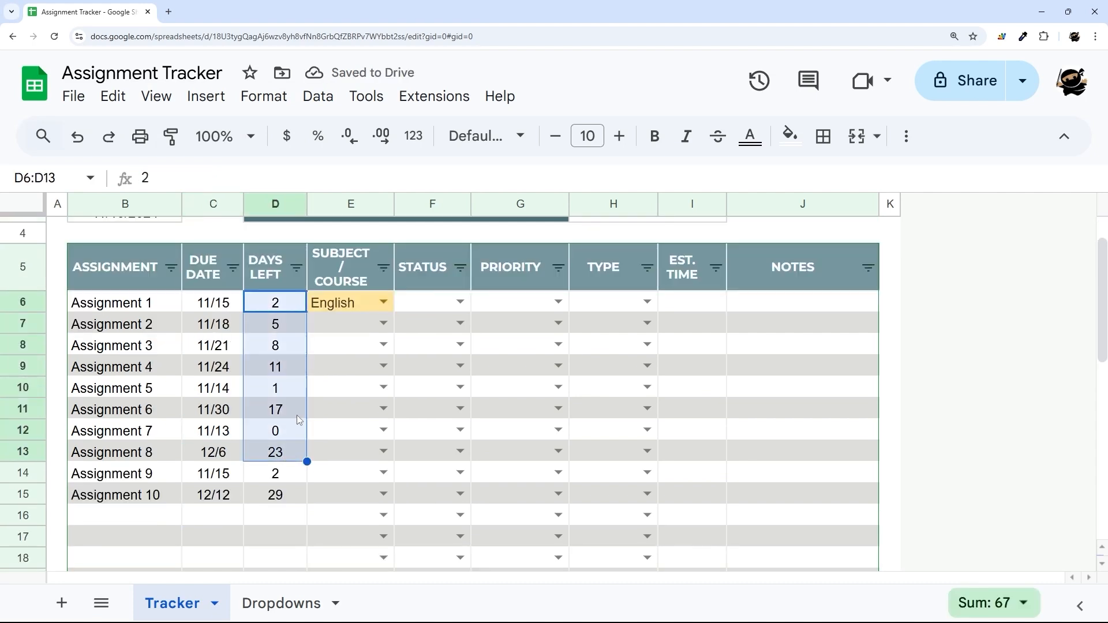
pyautogui.click(280, 433)
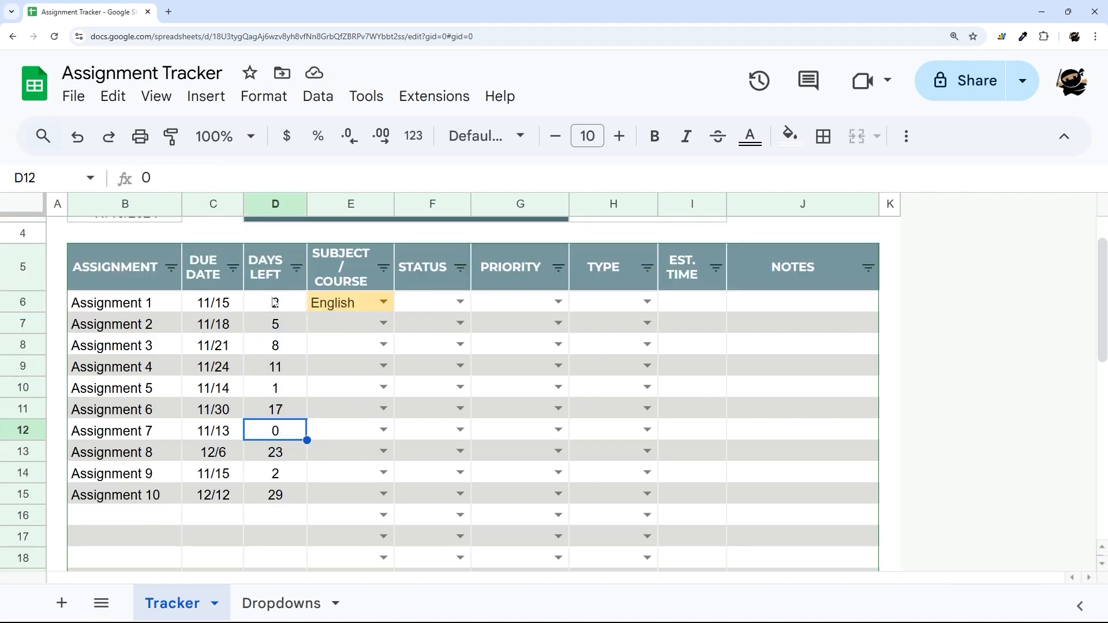
pyautogui.moveTo(272, 298); pyautogui.dragTo(273, 417)
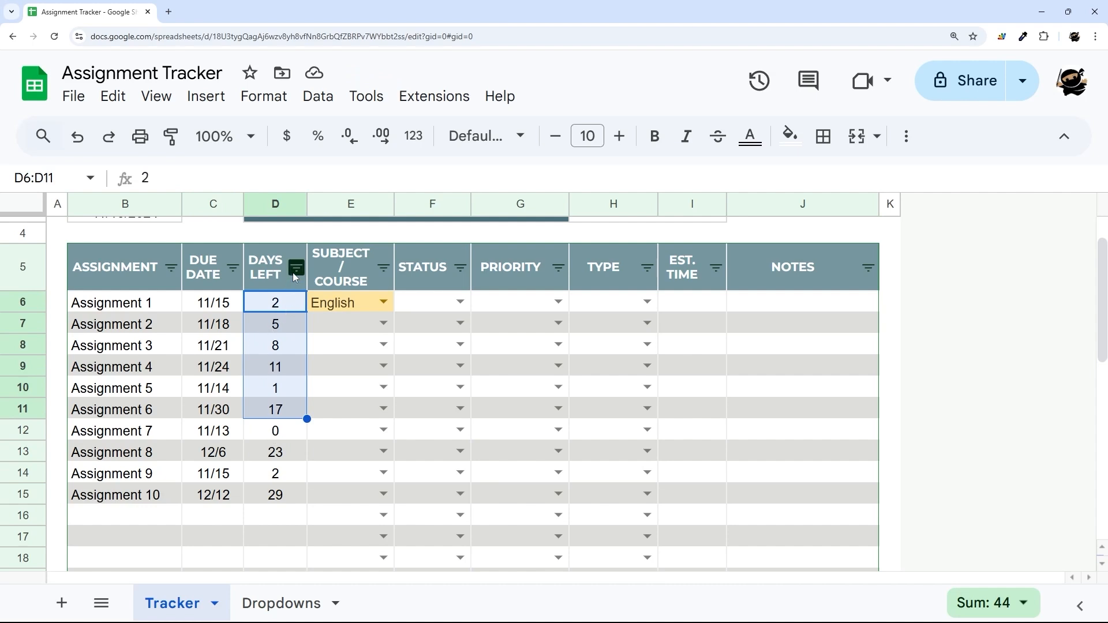
pyautogui.moveTo(140, 275); pyautogui.dragTo(738, 400)
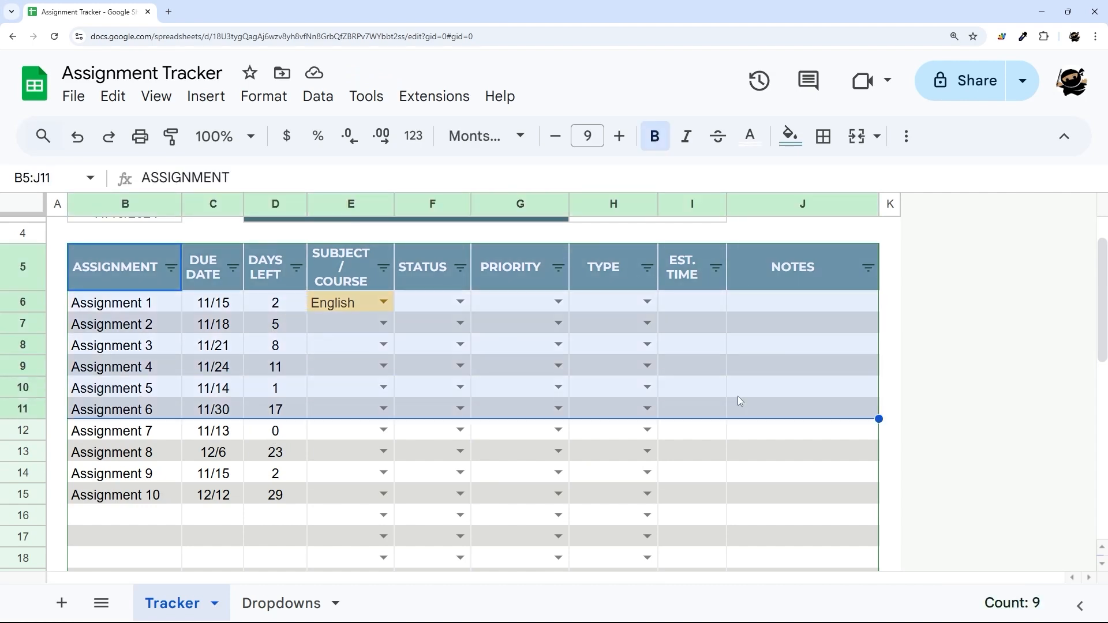
# Set the Subject / Course of Assignment 3 to Biology, Assignment 4 to Chemistry and Assignment 5 to Physics
pyautogui.click(383, 345)
pyautogui.click(337, 421)
pyautogui.click(358, 367)
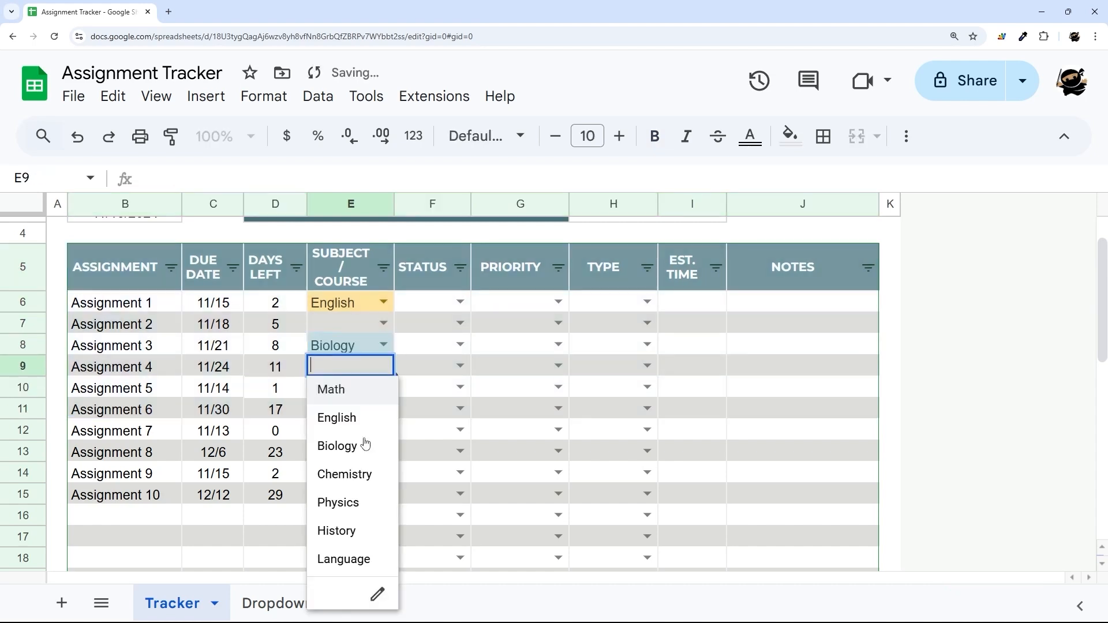
pyautogui.click(349, 474)
pyautogui.click(383, 387)
pyautogui.click(337, 522)
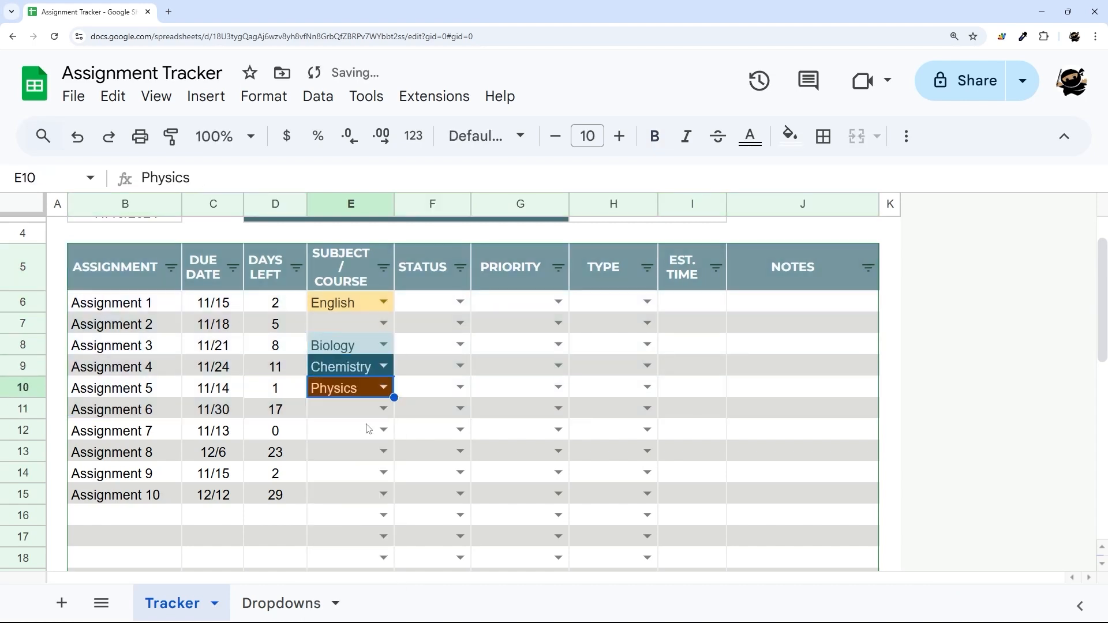
# Set the Subject / Course of Assignment 6 to History, Assignment 7 to Language and Assignment 2 to Math
pyautogui.click(383, 409)
pyautogui.click(338, 571)
pyautogui.click(358, 430)
pyautogui.scroll(-2, 339, 573)
pyautogui.click(336, 565)
pyautogui.click(383, 323)
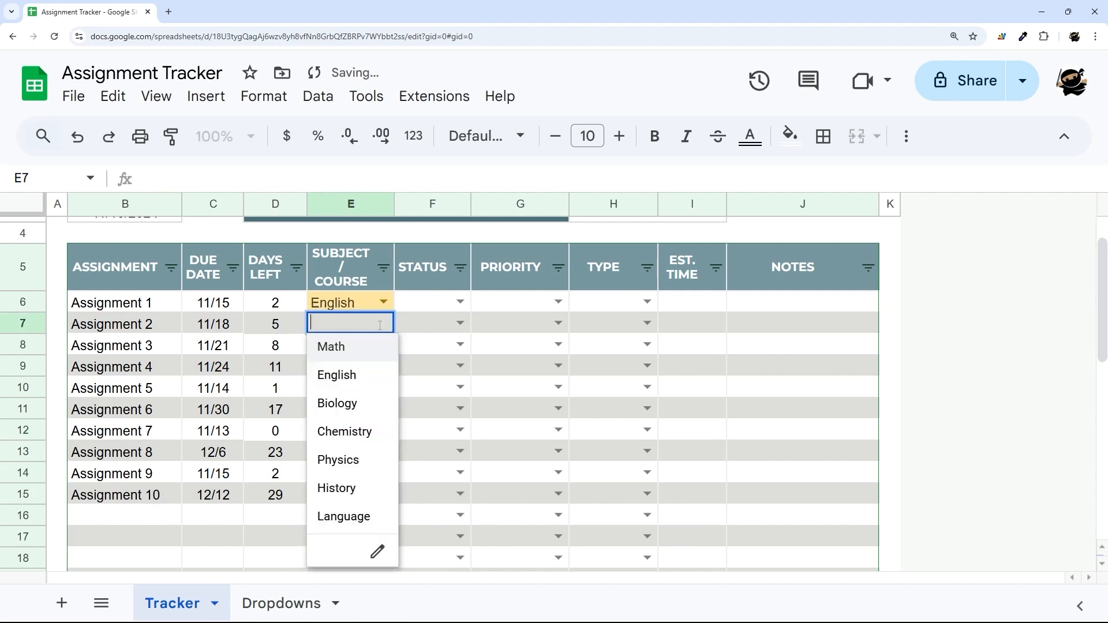
pyautogui.click(341, 346)
# Set the Subject / Course of Assignment 8 to English, Assignment 9 to Biology and Assignment 10 to English
pyautogui.click(384, 452)
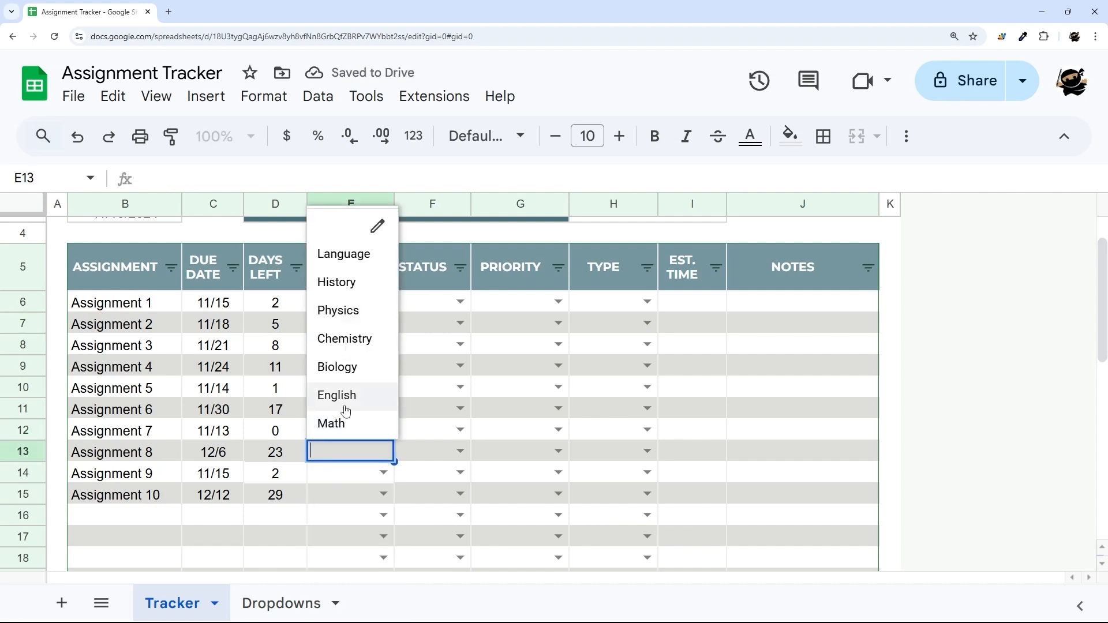
pyautogui.click(340, 394)
pyautogui.click(383, 473)
pyautogui.click(338, 388)
pyautogui.click(383, 494)
pyautogui.click(345, 460)
pyautogui.click(420, 456)
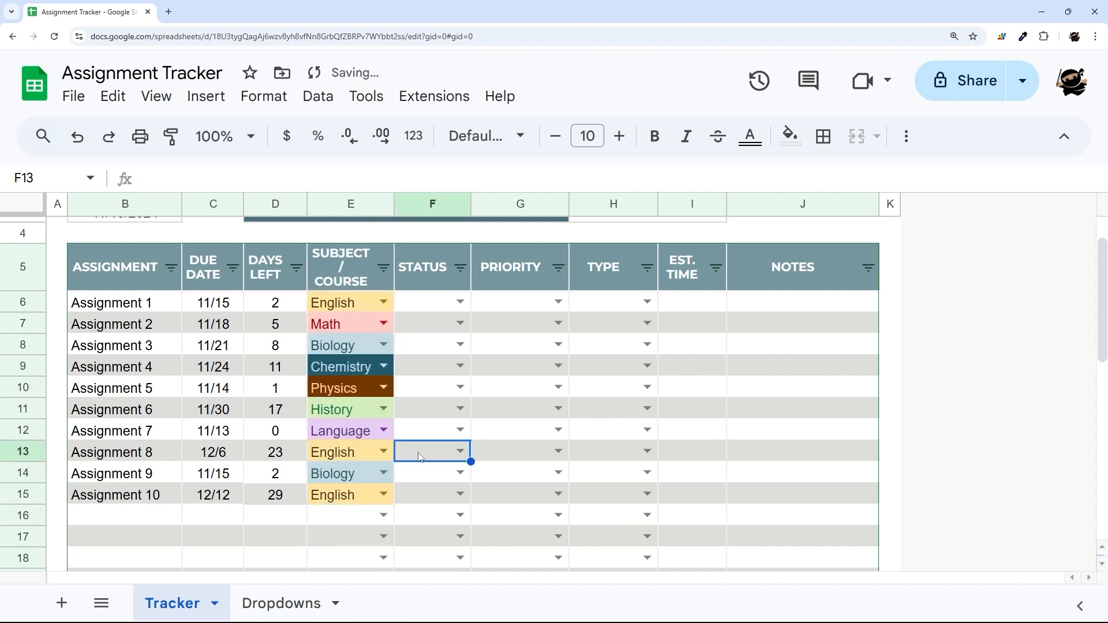
# Sort the table by Subject / Course from A to Z and check the grouping of the courses
pyautogui.click(383, 268)
pyautogui.click(235, 302)
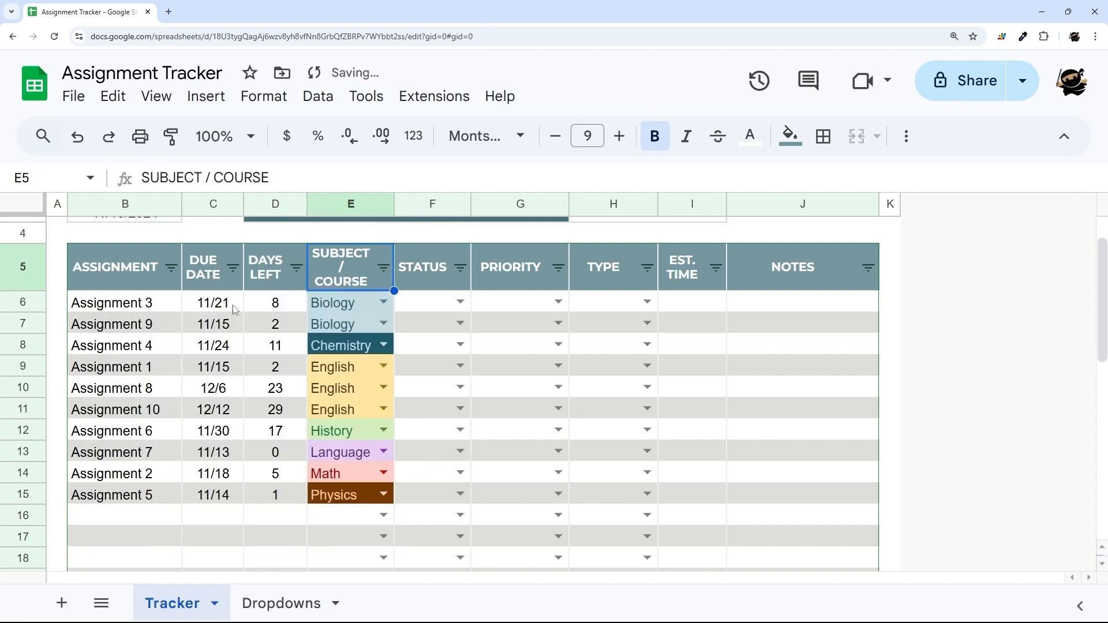
pyautogui.moveTo(327, 300); pyautogui.dragTo(369, 494)
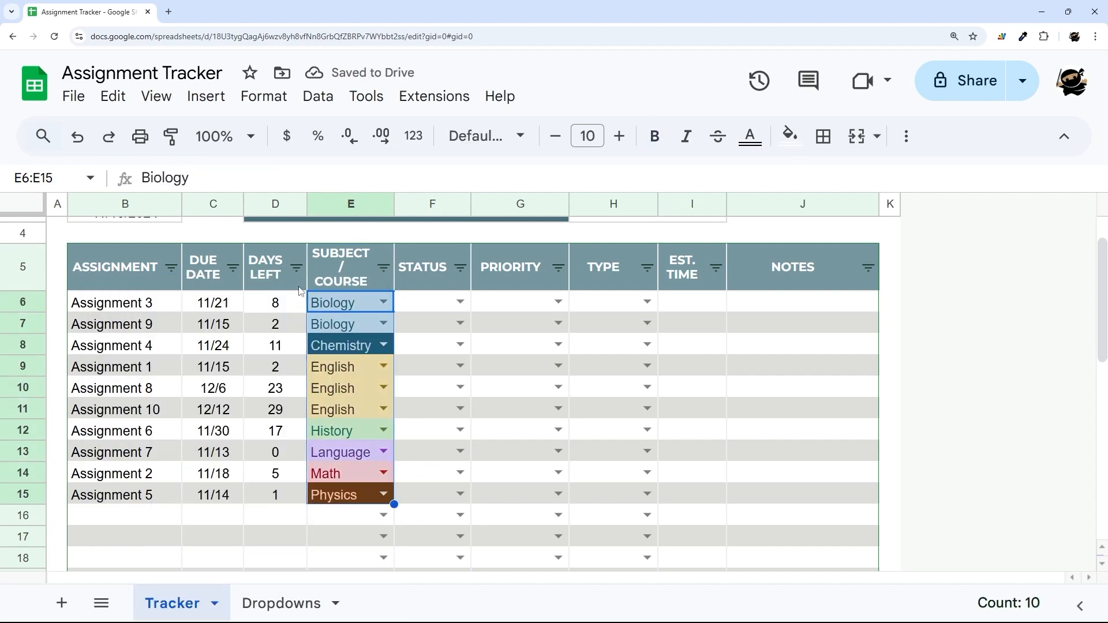
# Sort the table by Days Left from A to Z and check the order of the assignments
pyautogui.click(295, 269)
pyautogui.click(95, 299)
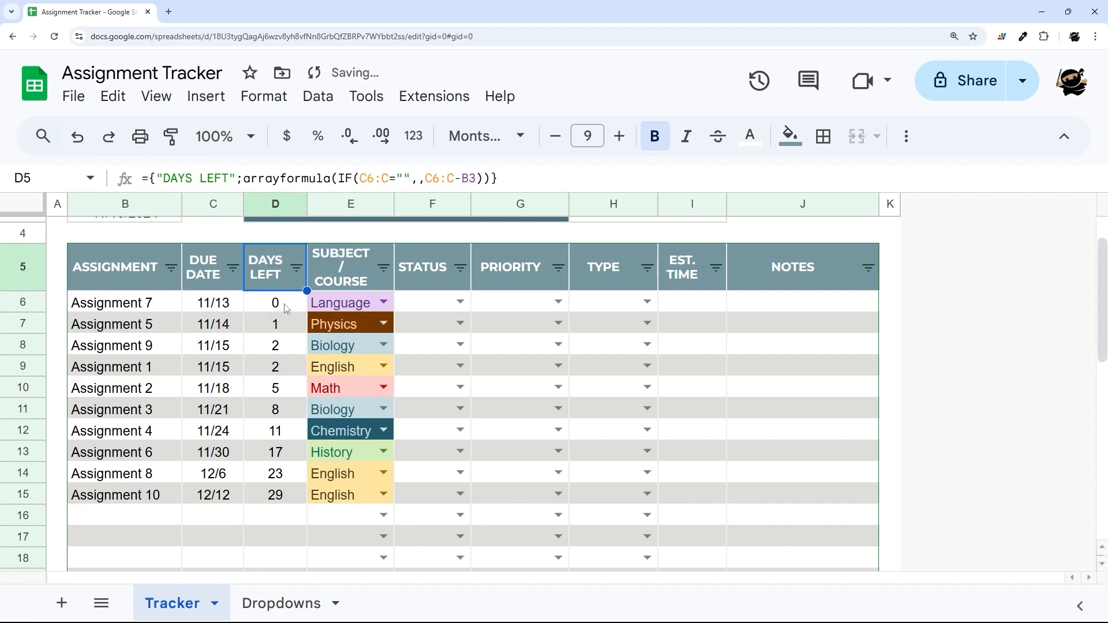
pyautogui.moveTo(277, 304); pyautogui.dragTo(276, 473)
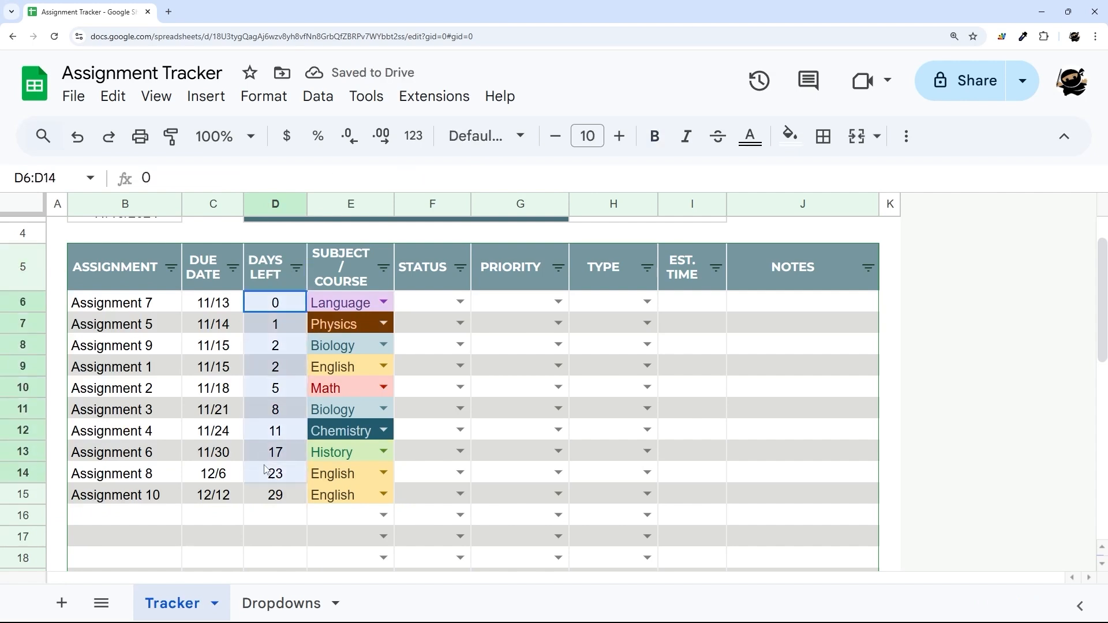
pyautogui.click(275, 302)
pyautogui.click(17, 302)
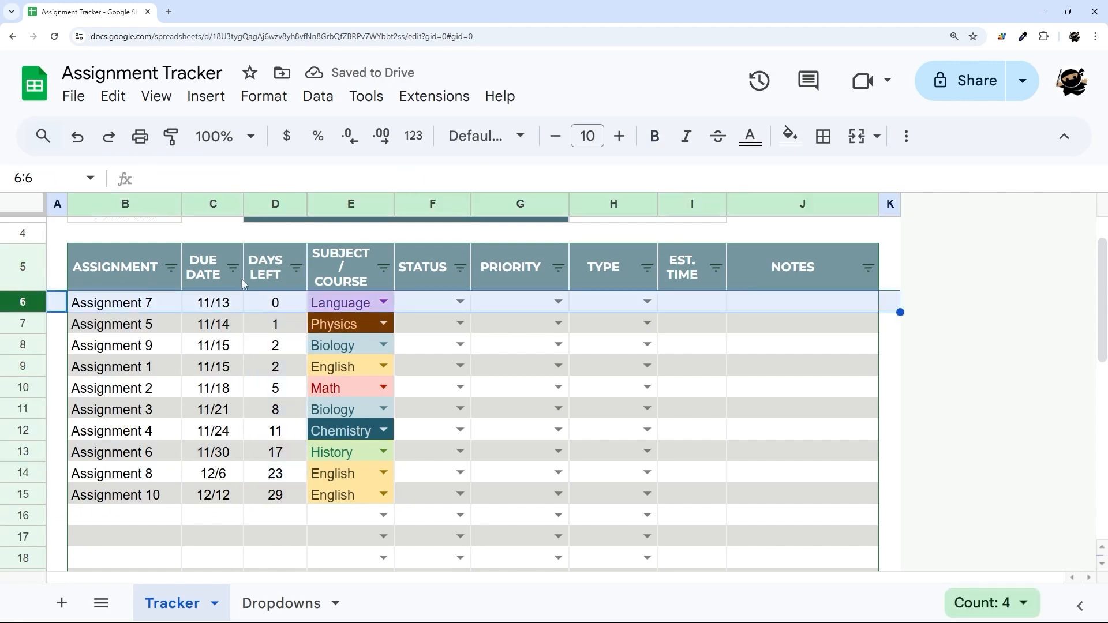
# Try sorting the table by Days Left from Z to A, check the order, and sort it back from A to Z
pyautogui.click(296, 267)
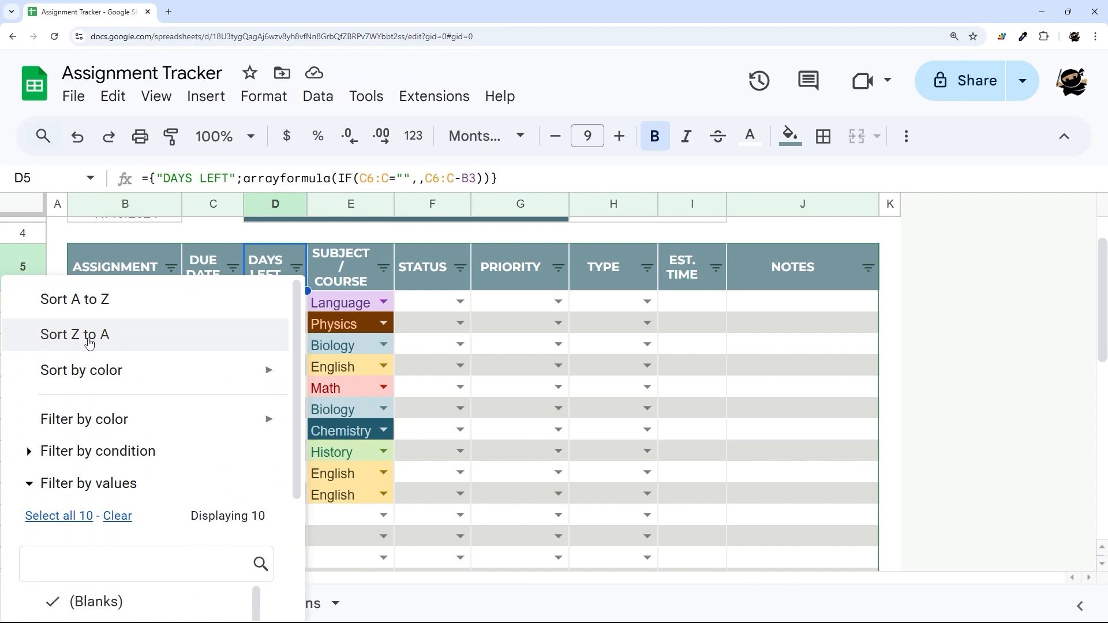
pyautogui.click(92, 338)
pyautogui.moveTo(290, 312); pyautogui.dragTo(287, 496)
pyautogui.click(296, 268)
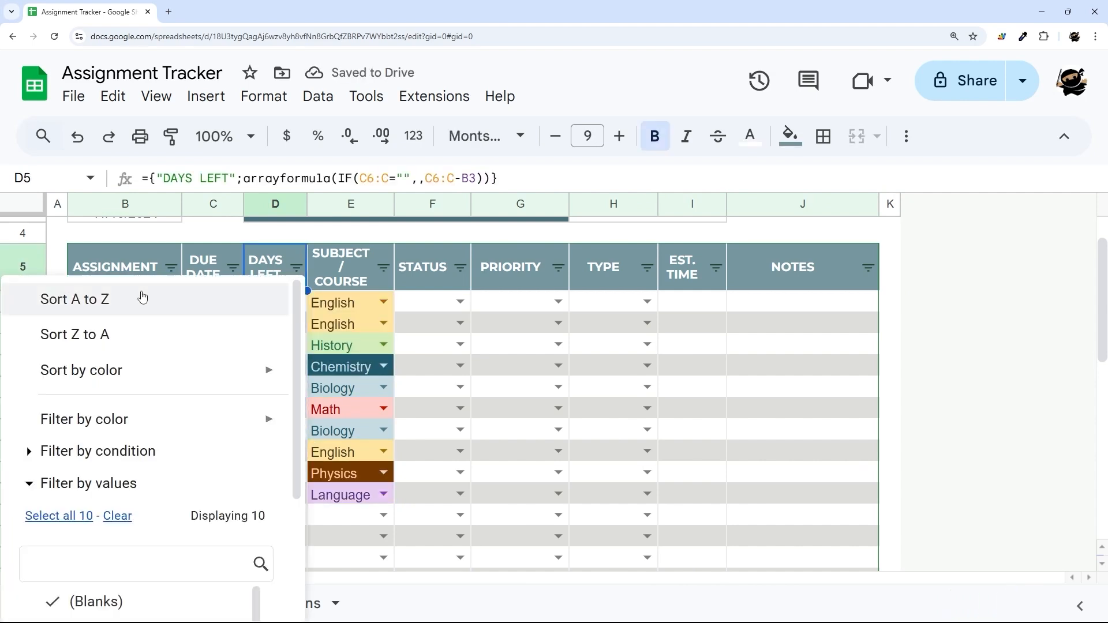
pyautogui.click(141, 294)
# Filter the Subject / Course column by values so that only English assignments are shown
pyautogui.click(390, 268)
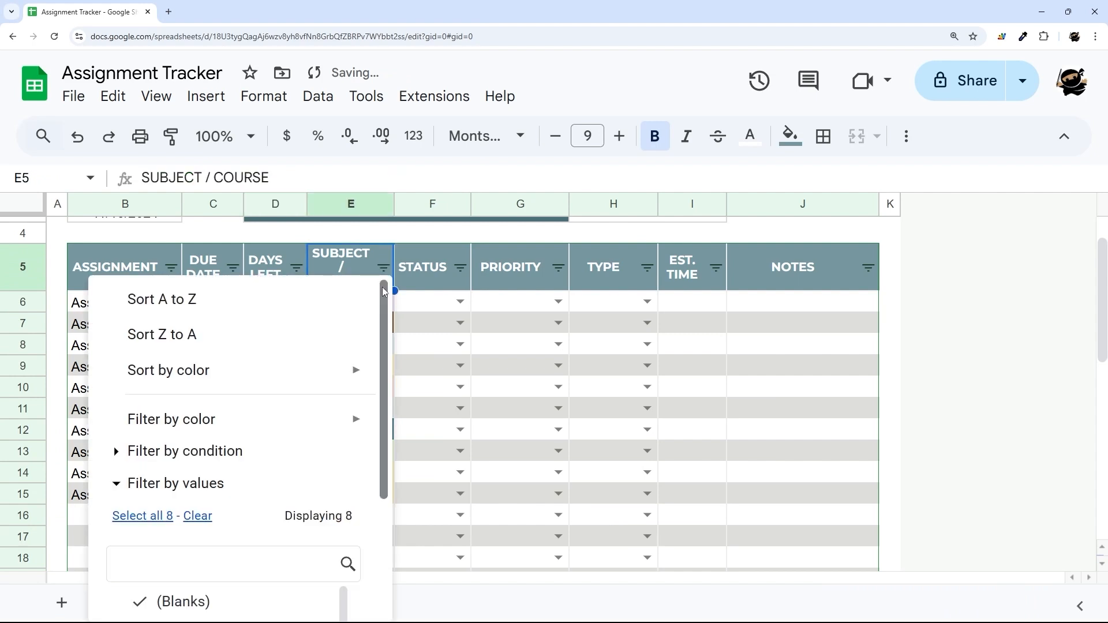
pyautogui.scroll(-4, 292, 415)
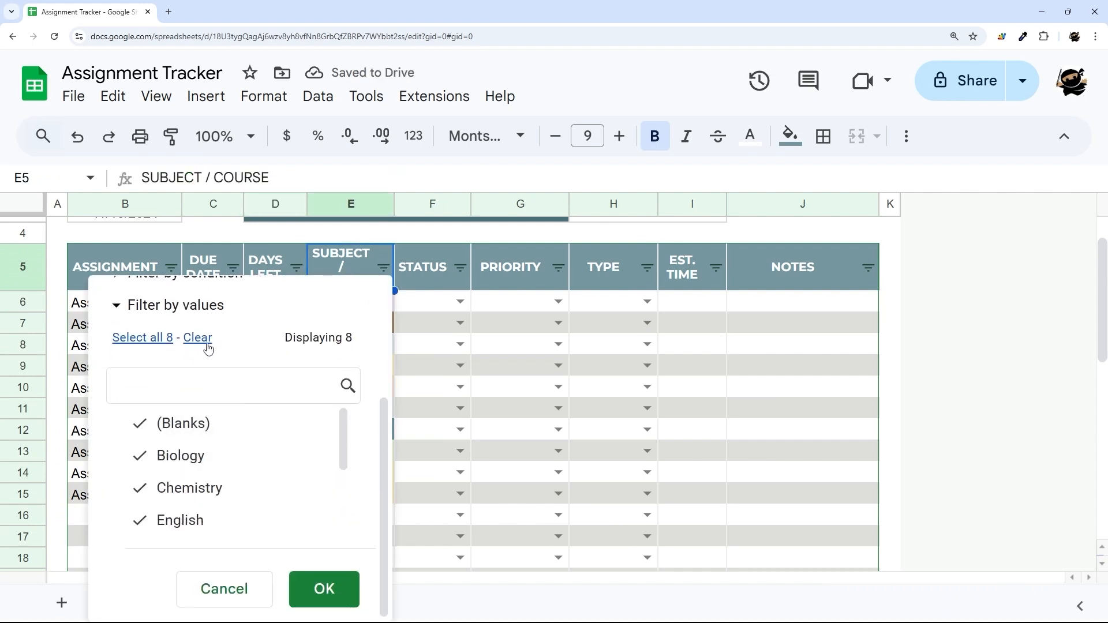
pyautogui.click(199, 340)
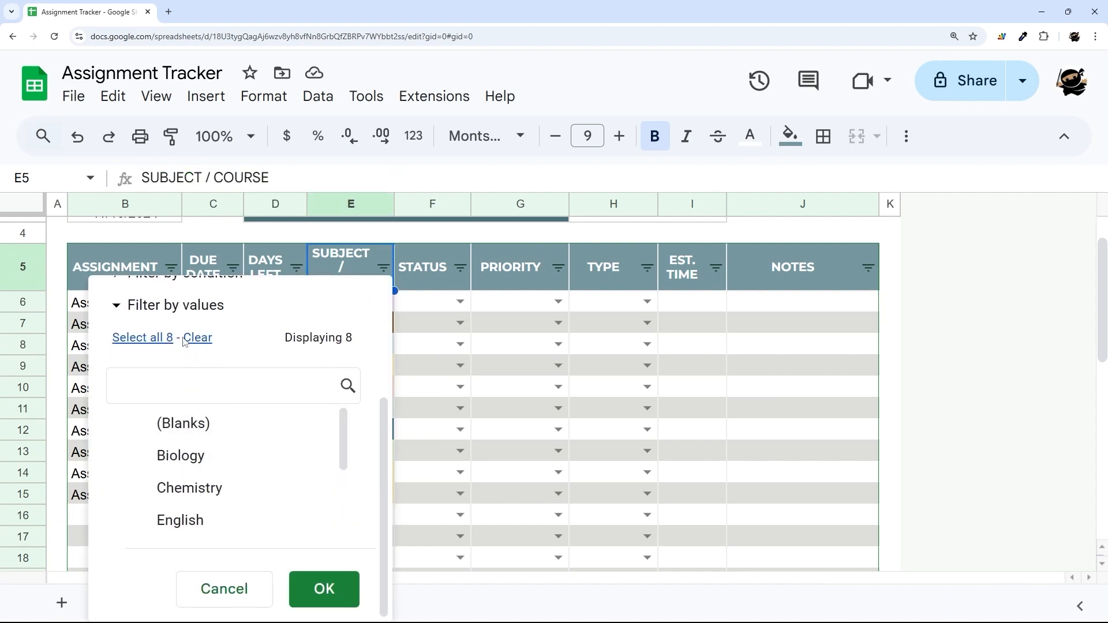
pyautogui.click(208, 522)
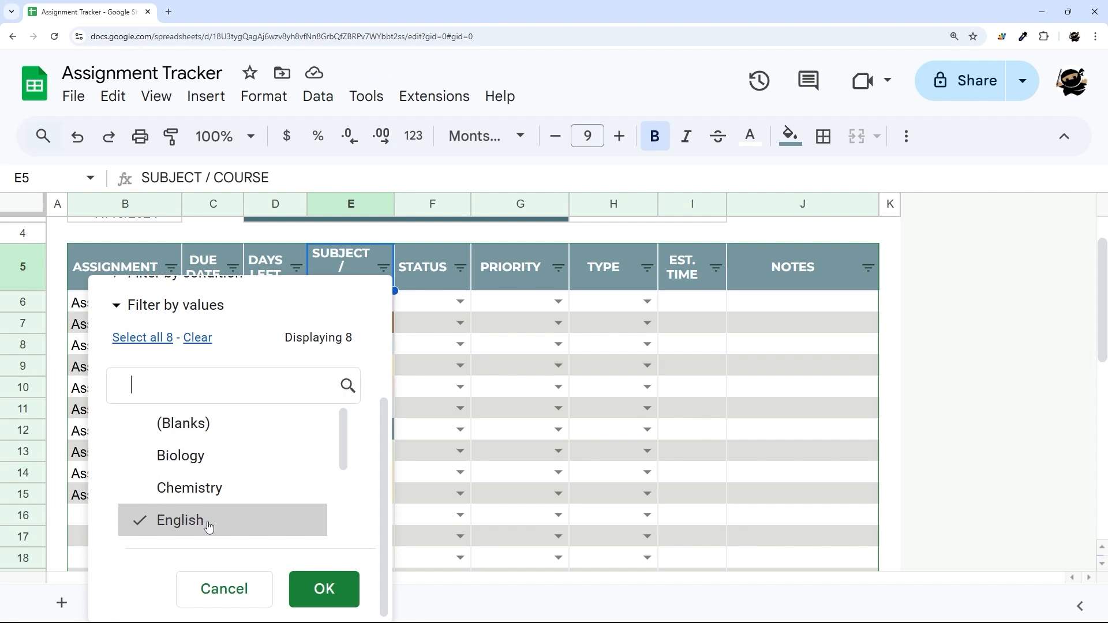
pyautogui.click(323, 588)
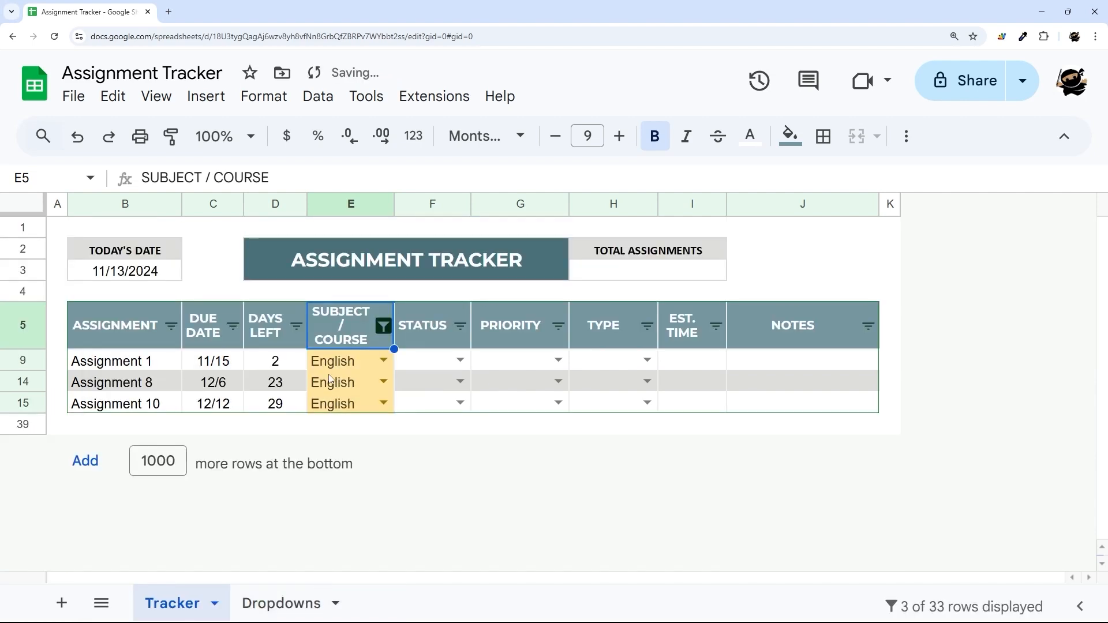
# Select all values again in the Subject / Course filter to show every assignment, and look over the table
pyautogui.click(384, 326)
pyautogui.scroll(-4, 309, 392)
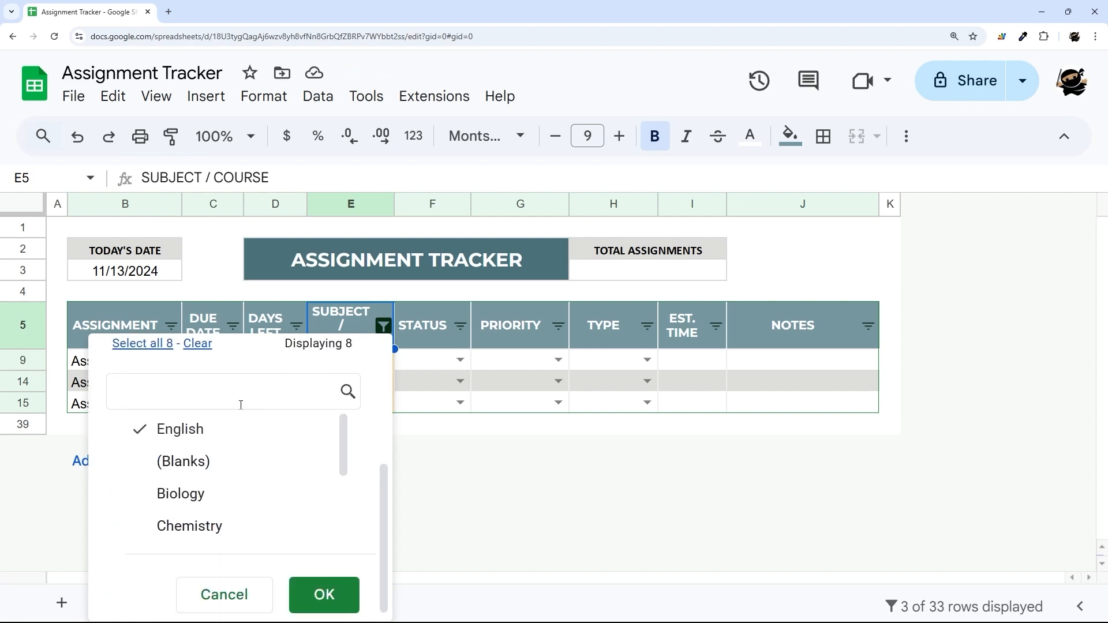
pyautogui.click(145, 350)
pyautogui.click(312, 600)
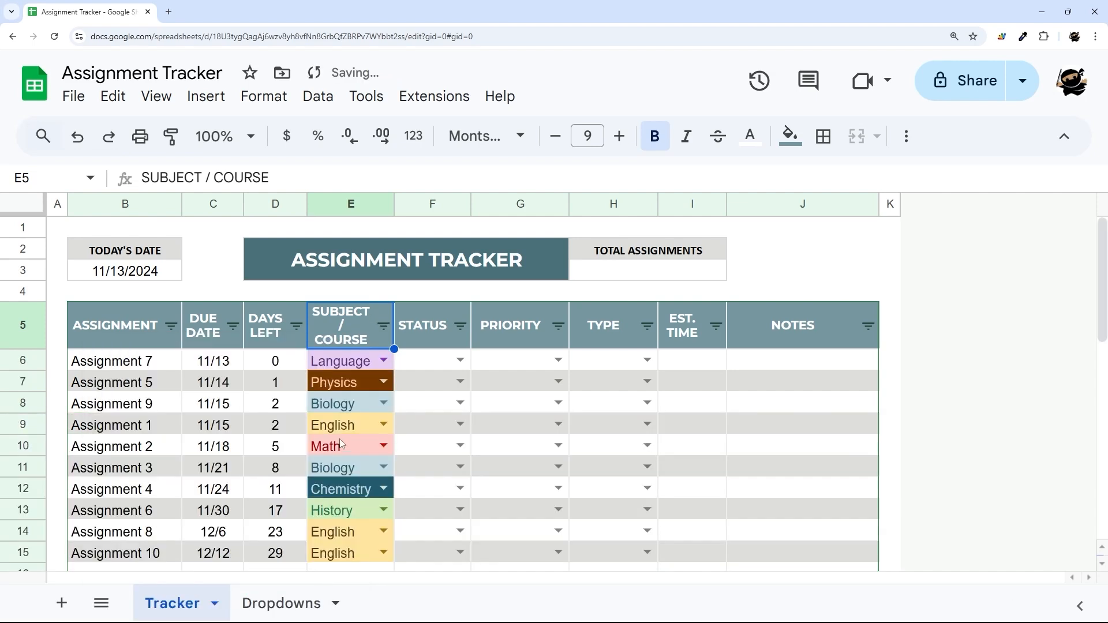
pyautogui.scroll(-5, 384, 444)
pyautogui.scroll(5, 387, 443)
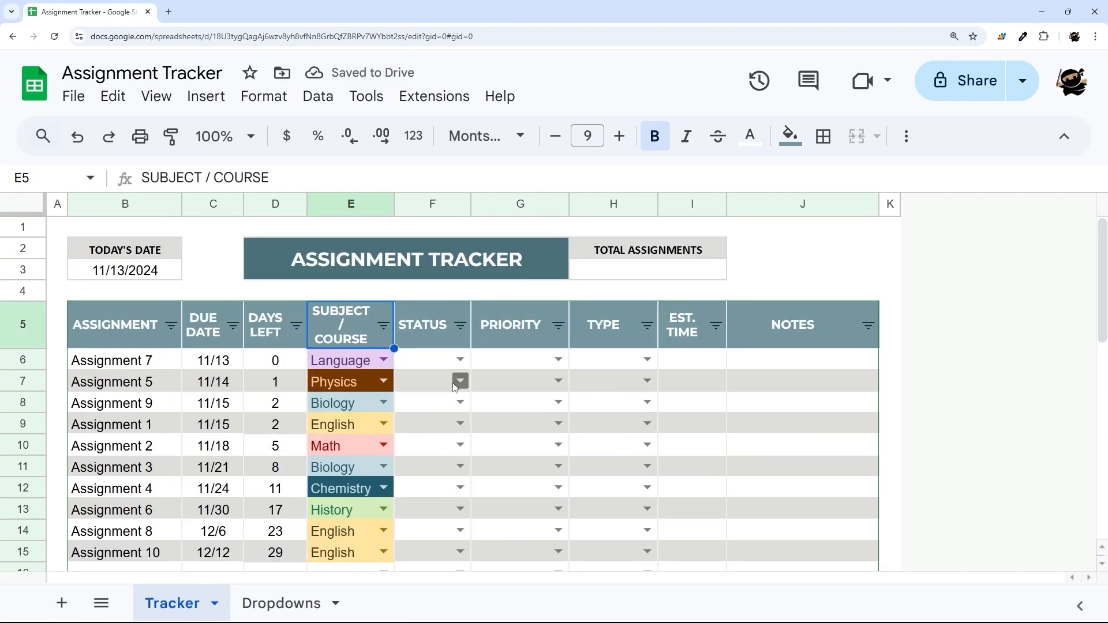
# Set the Status of Assignment 7 to Not Started and that of Assignment 5 to In Progress
pyautogui.click(460, 360)
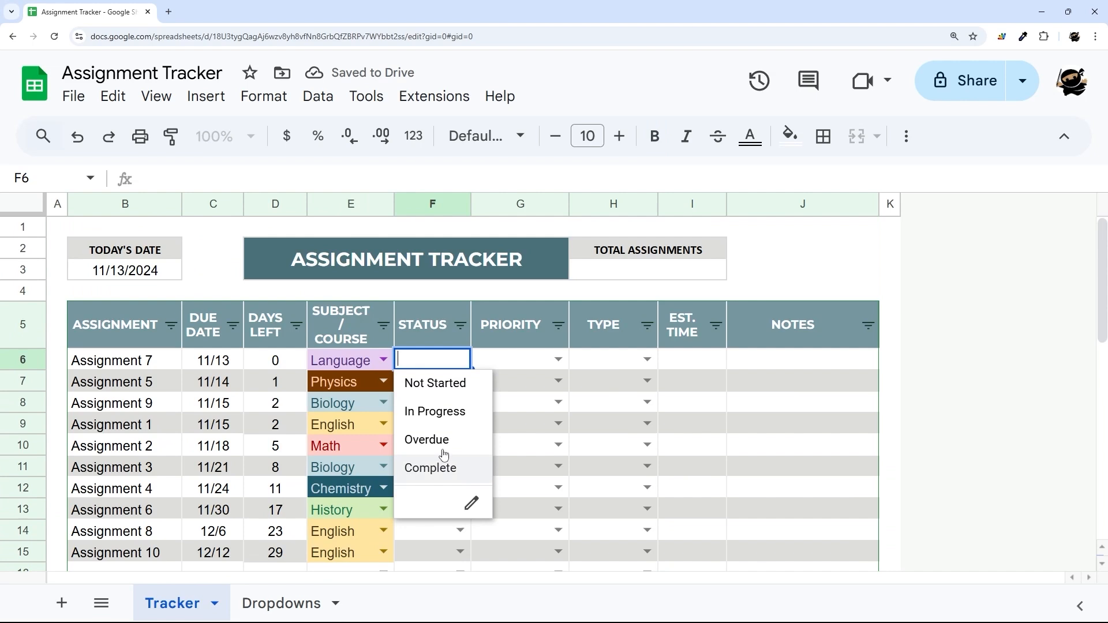
pyautogui.click(449, 384)
pyautogui.click(456, 381)
pyautogui.click(435, 433)
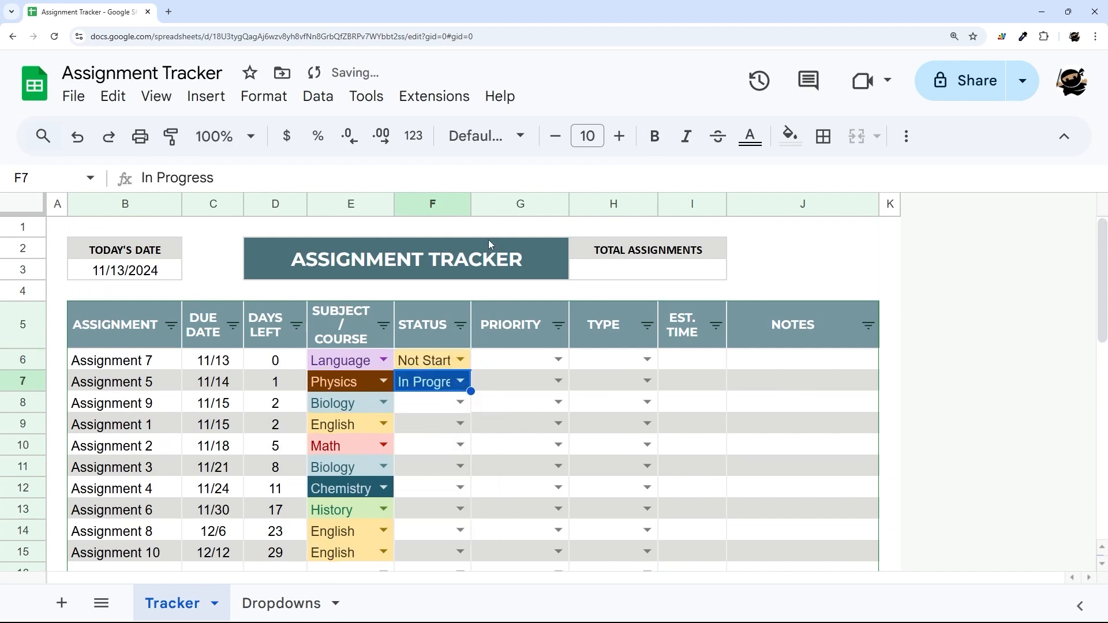
# Widen the Status column slightly and reduce the font size of its cells F6:F38 to 8
pyautogui.moveTo(470, 204); pyautogui.dragTo(491, 204)
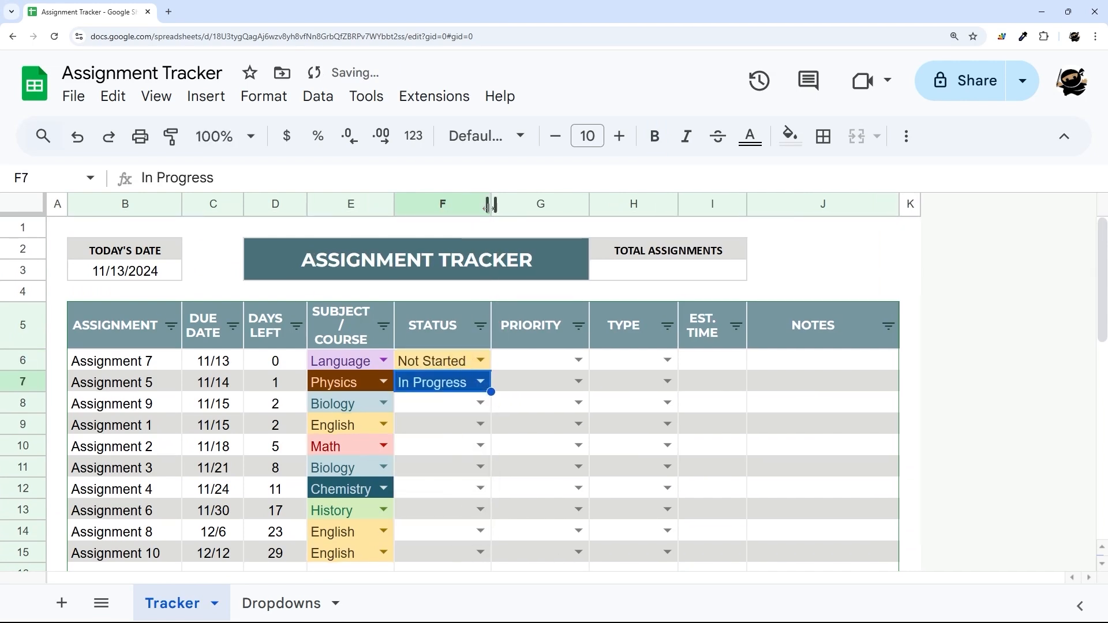
pyautogui.moveTo(442, 364); pyautogui.dragTo(450, 408)
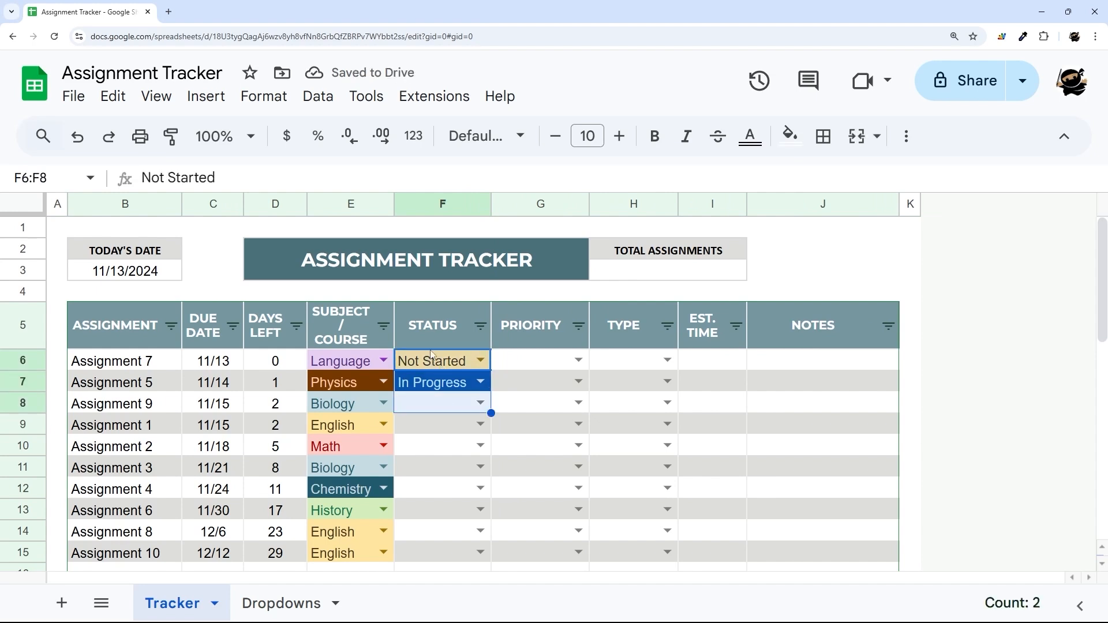
pyautogui.moveTo(491, 204)
pyautogui.mouseDown()
pyautogui.moveTo(463, 203)
pyautogui.moveTo(474, 204)
pyautogui.mouseUp()
pyautogui.moveTo(427, 361); pyautogui.dragTo(423, 503)
pyautogui.scroll(10, 446, 468)
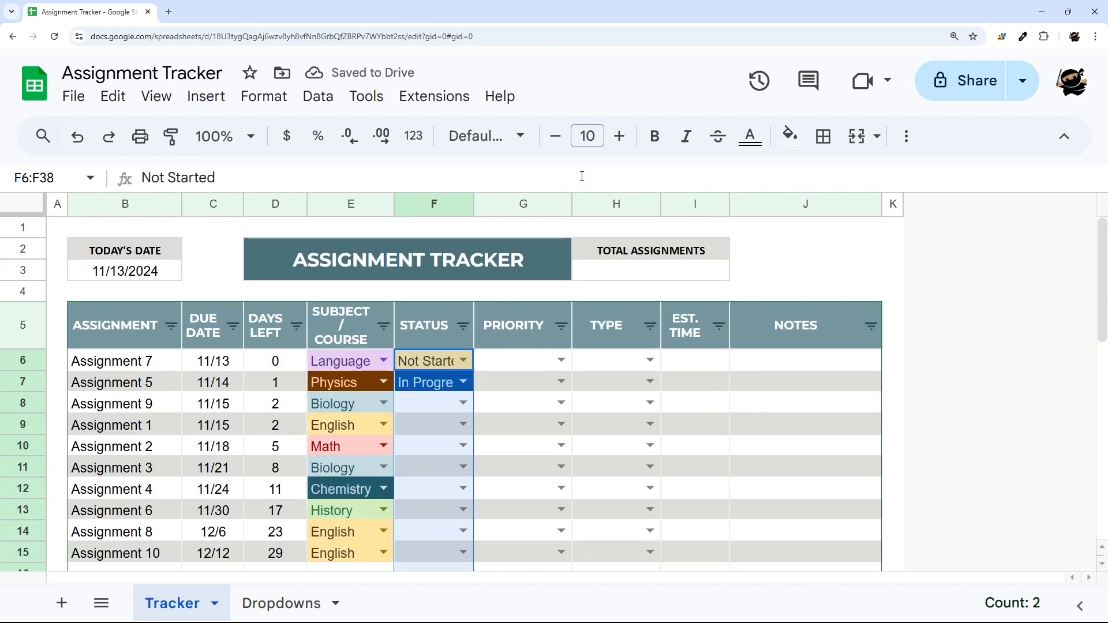
pyautogui.click(555, 137)
pyautogui.click(556, 137)
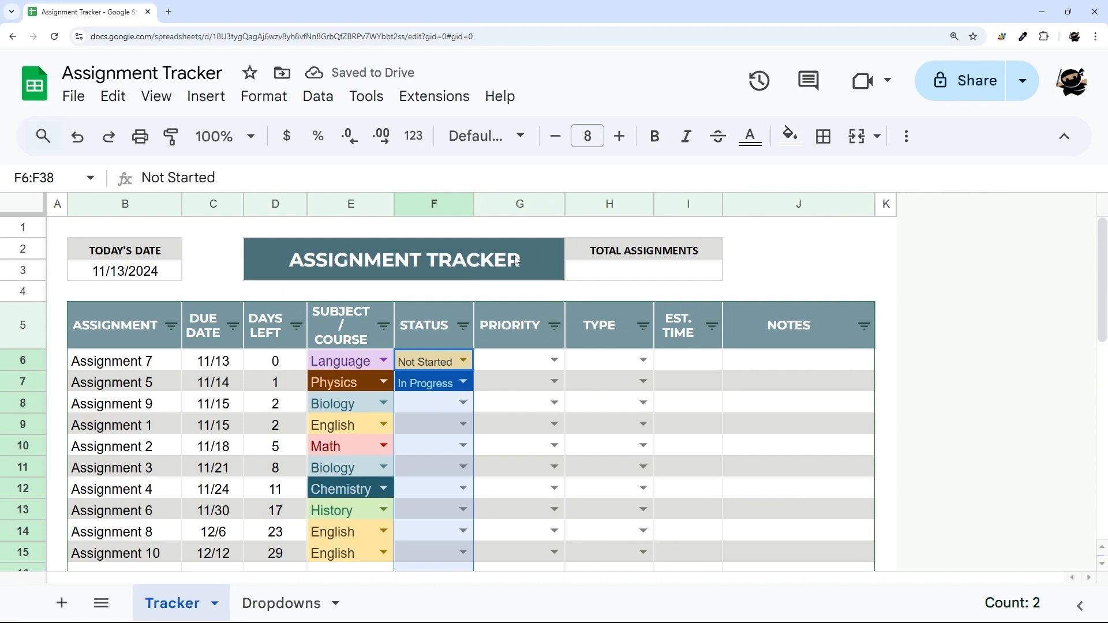
# Enter the formula =counta(B6:B) in the cell under Total Assignments to count the listed assignments
pyautogui.click(625, 276)
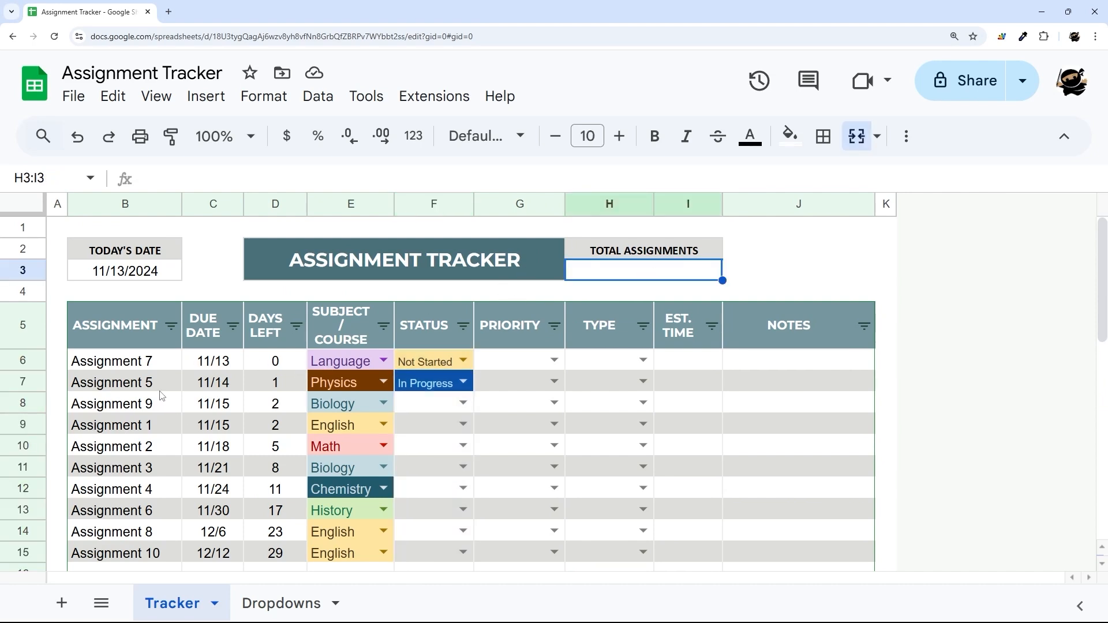
pyautogui.write('=counta(')
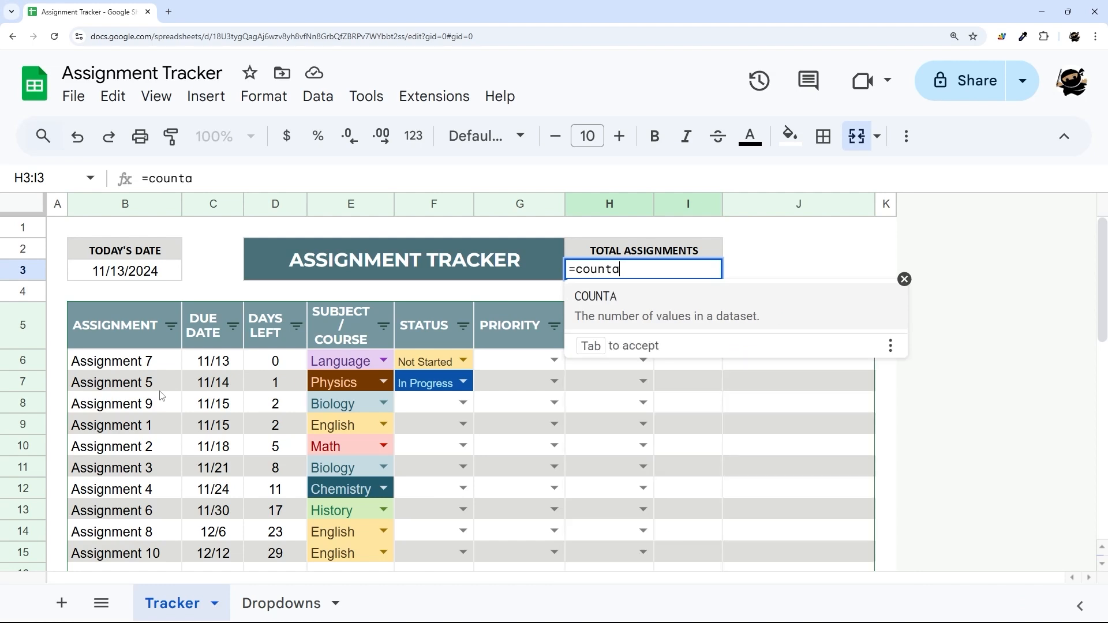
pyautogui.click(137, 364)
pyautogui.write(':B')
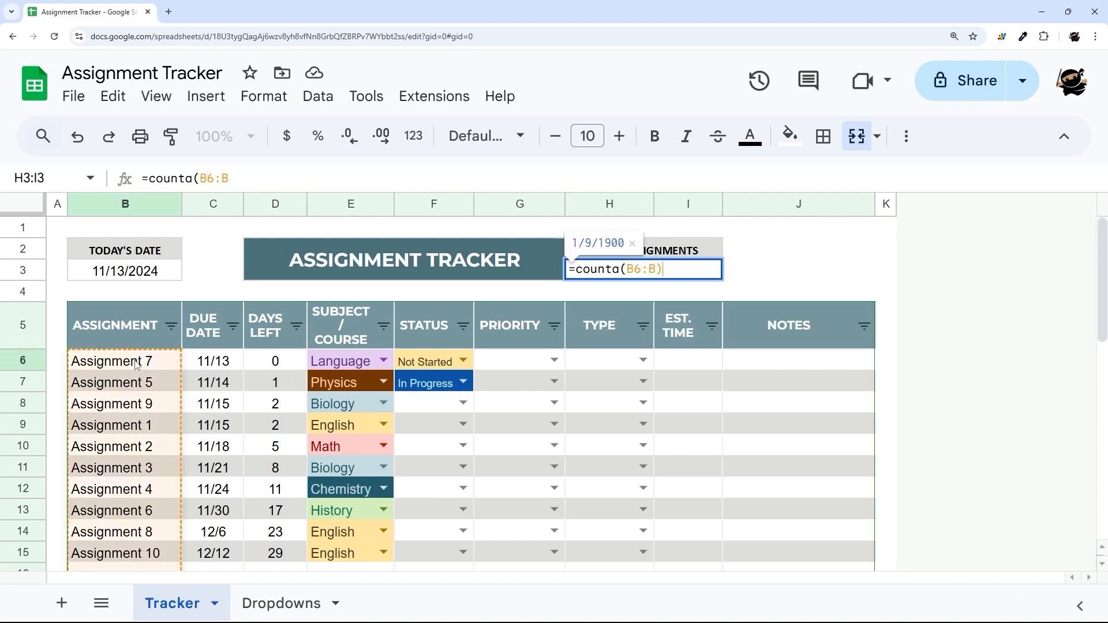
pyautogui.press('Return')
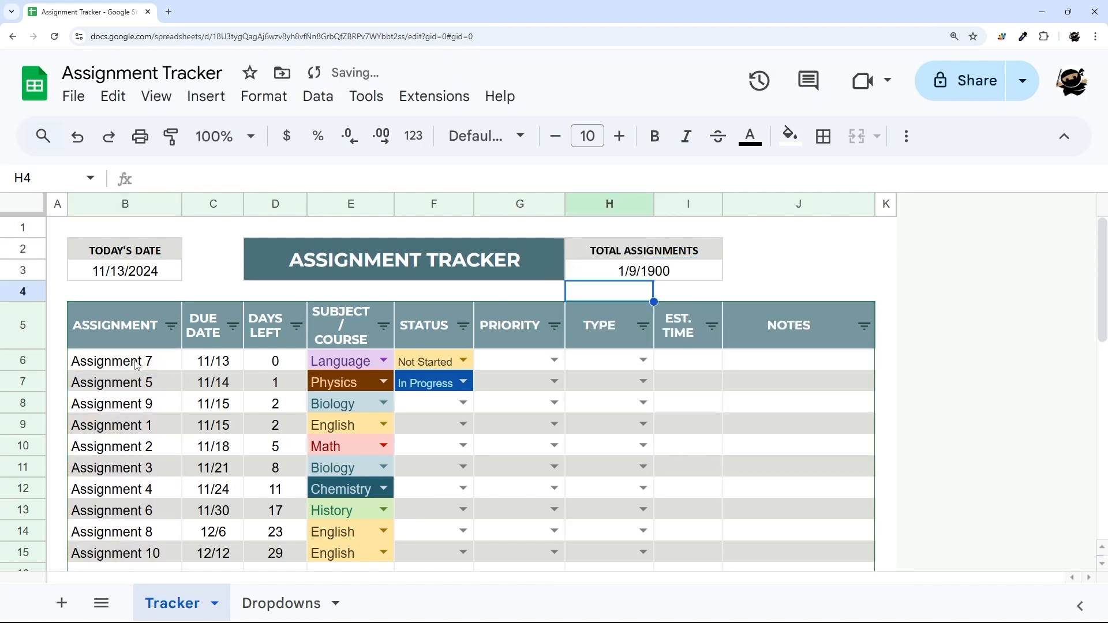
# Format the Total Assignments value as a plain number with no decimal places
pyautogui.click(667, 276)
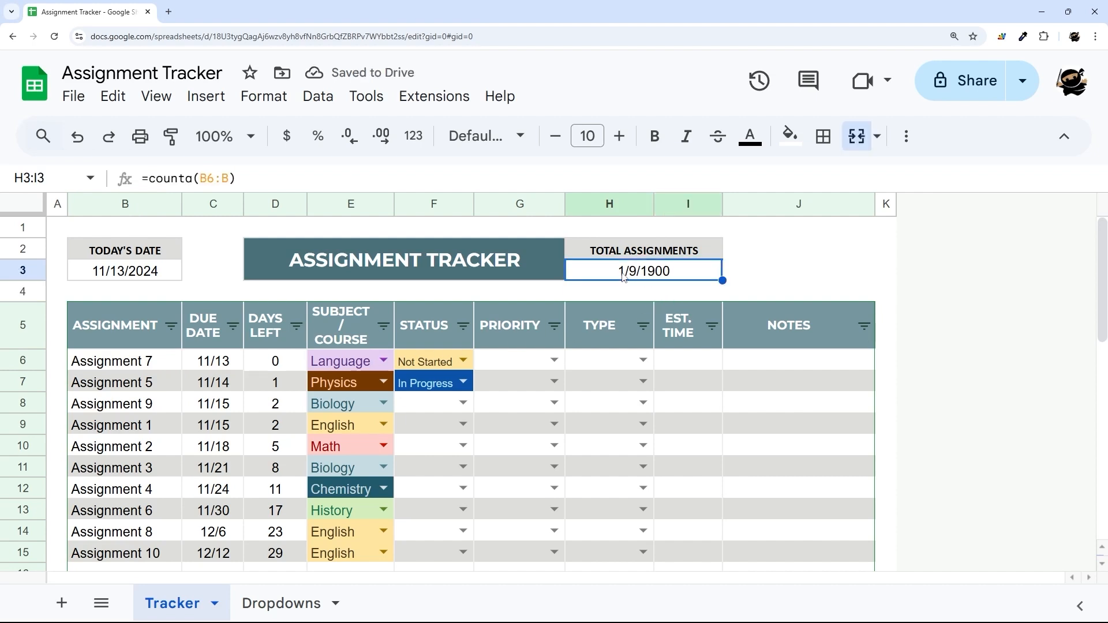
pyautogui.click(130, 278)
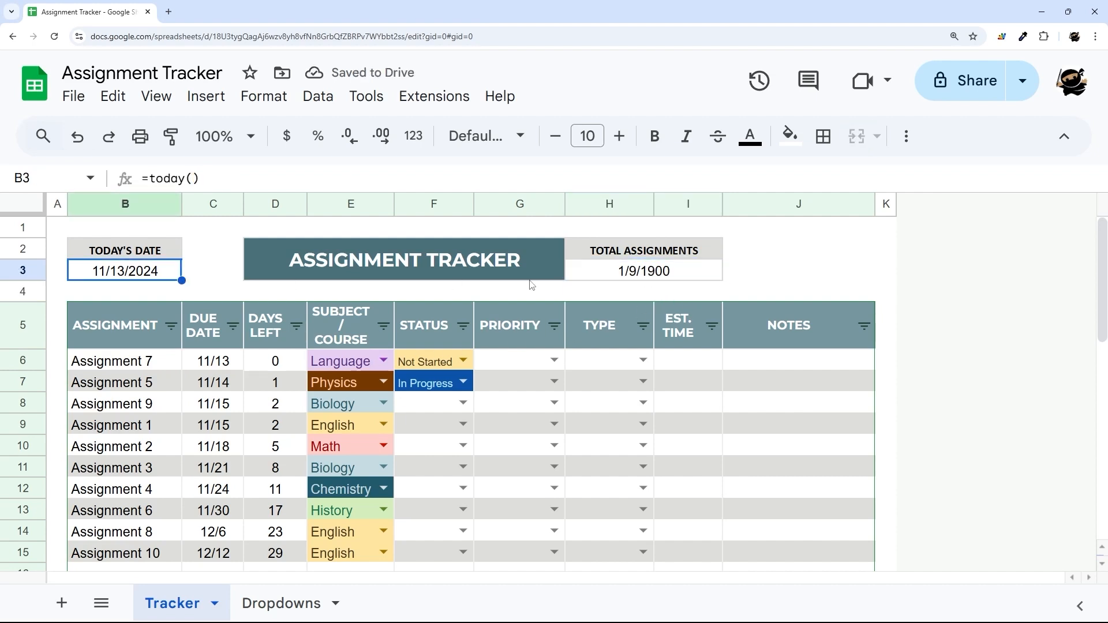
pyautogui.click(606, 272)
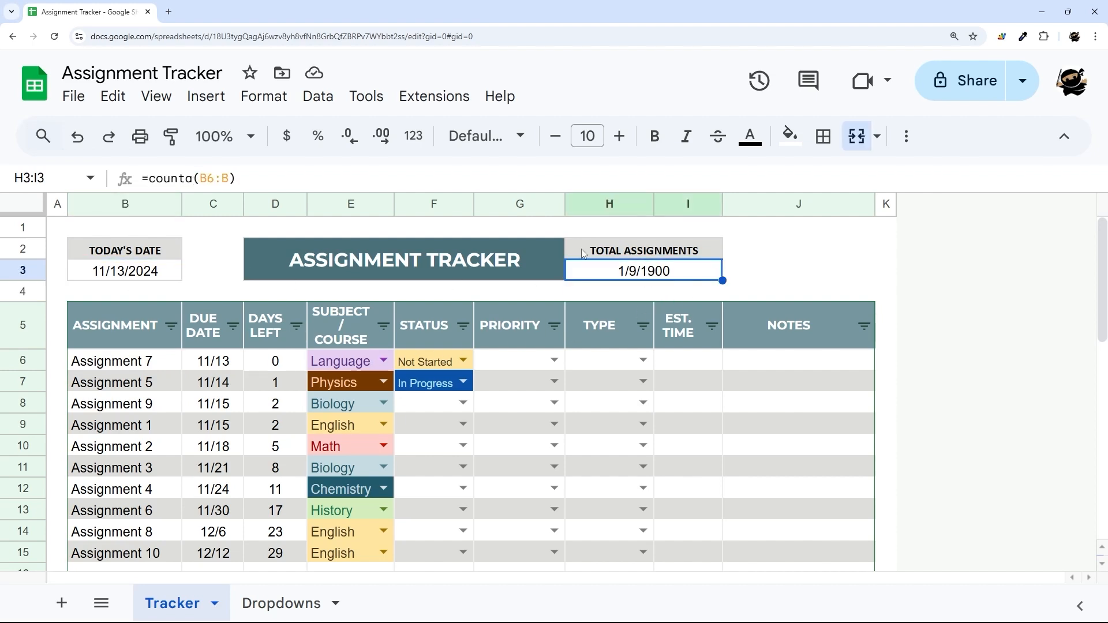
pyautogui.click(419, 140)
pyautogui.scroll(3, 447, 231)
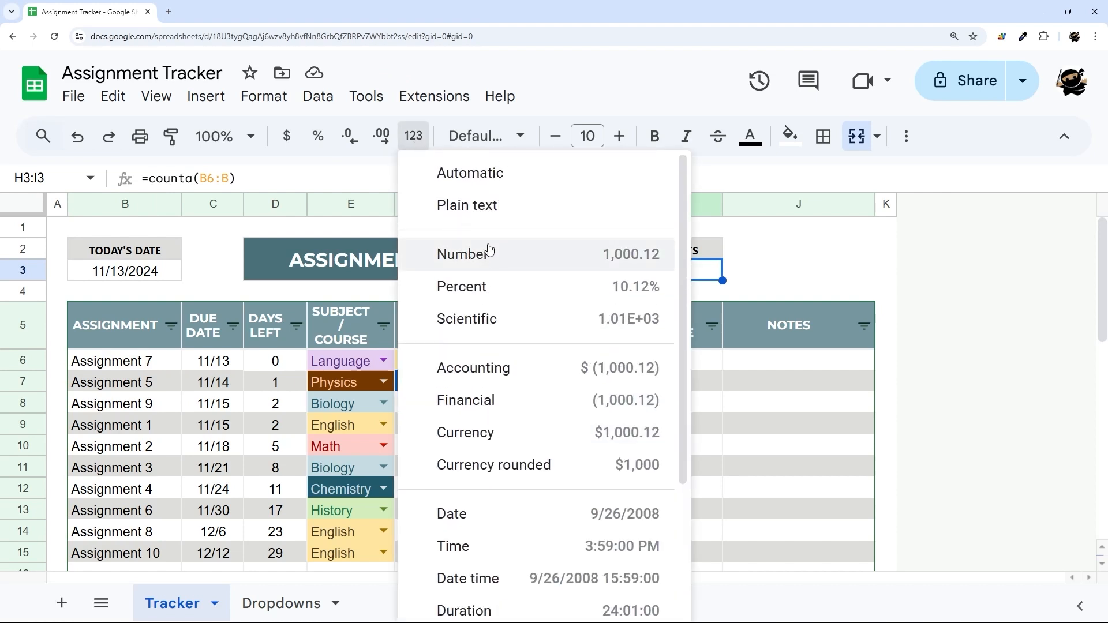
pyautogui.click(458, 257)
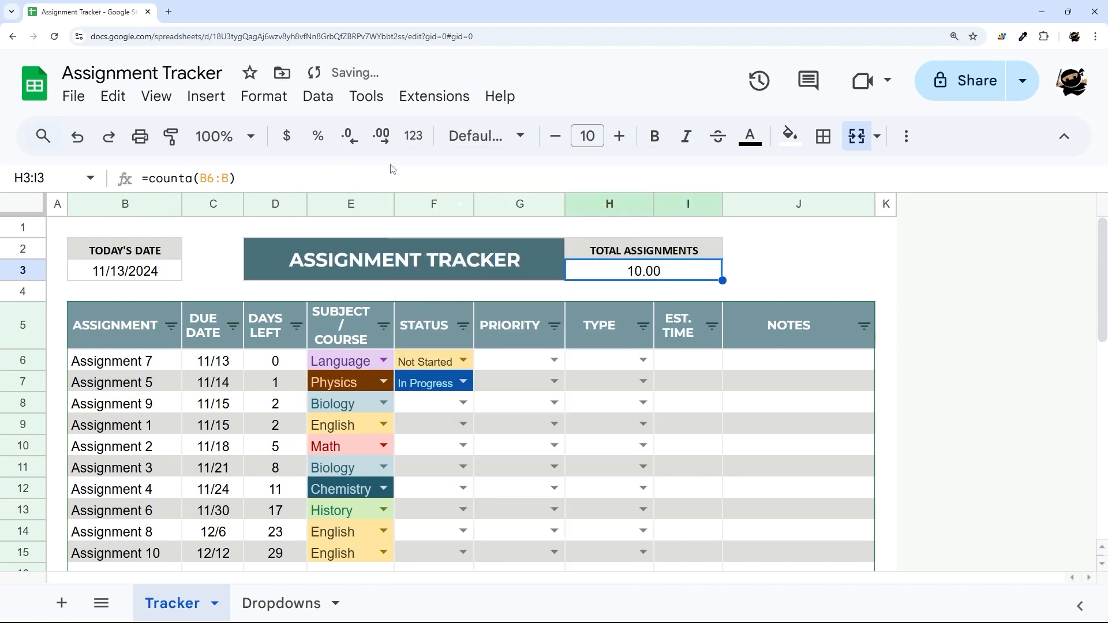
pyautogui.click(349, 139)
pyautogui.click(349, 139)
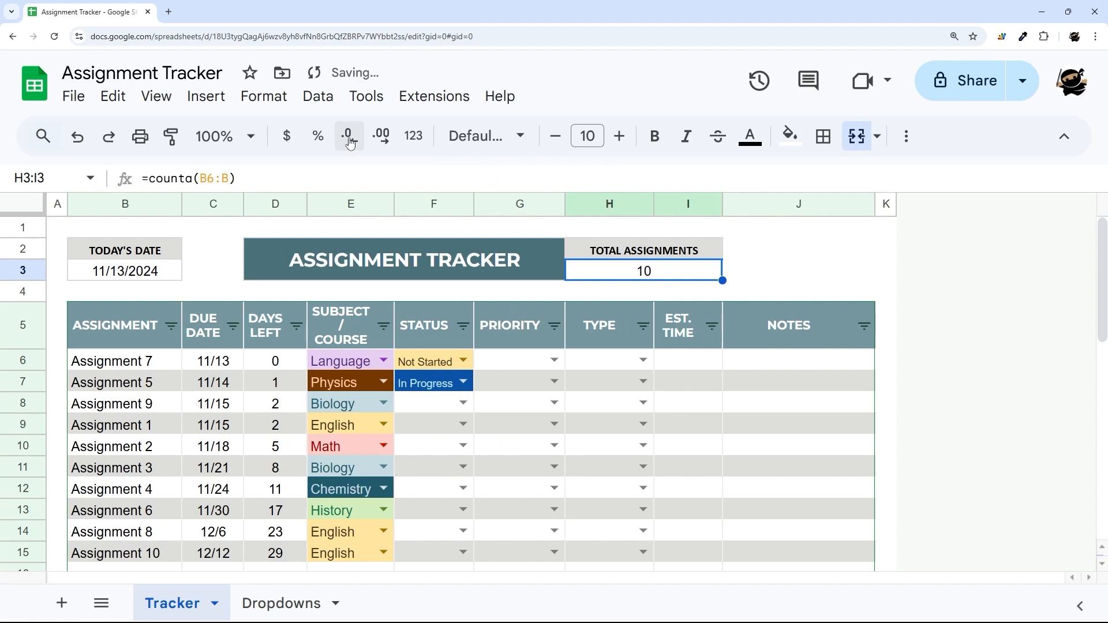
pyautogui.click(785, 270)
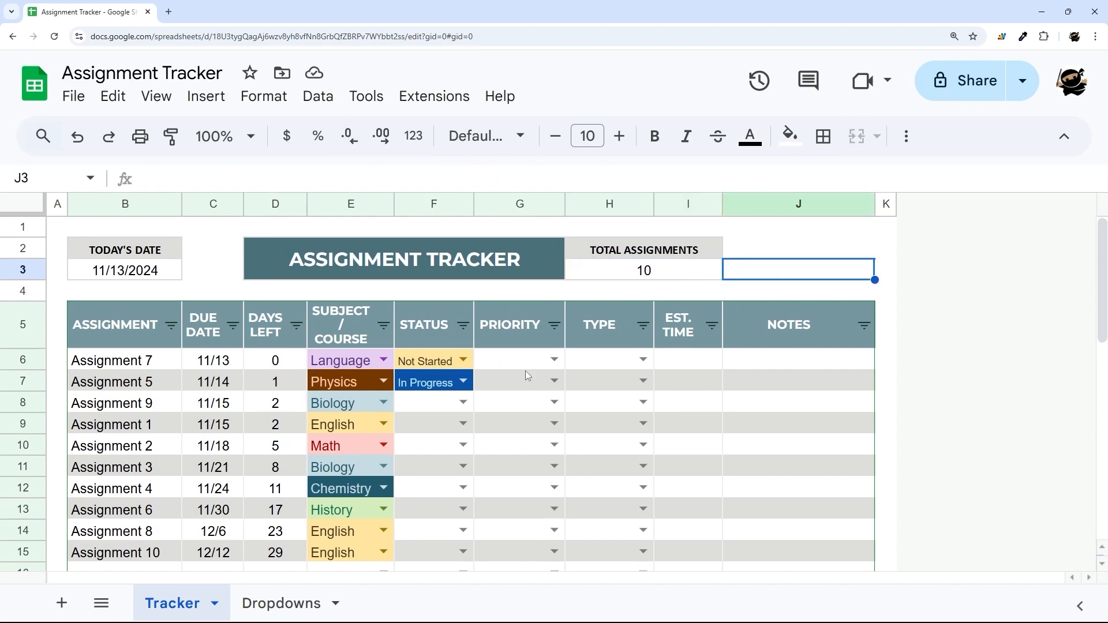
pyautogui.scroll(-2, 525, 370)
pyautogui.scroll(1, 301, 319)
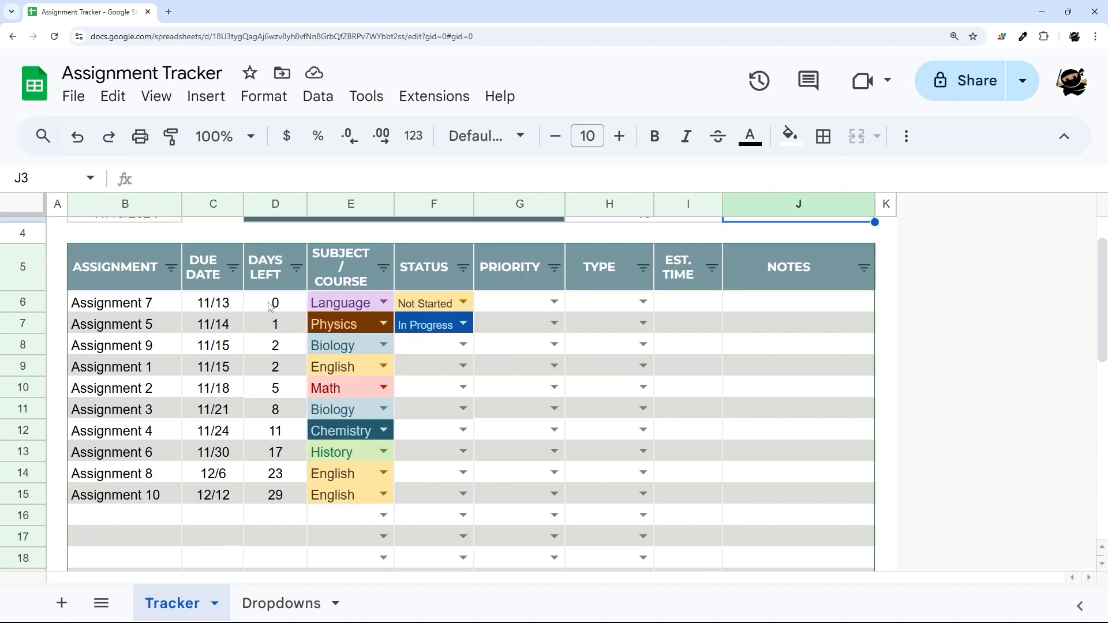
pyautogui.moveTo(121, 300); pyautogui.dragTo(796, 514)
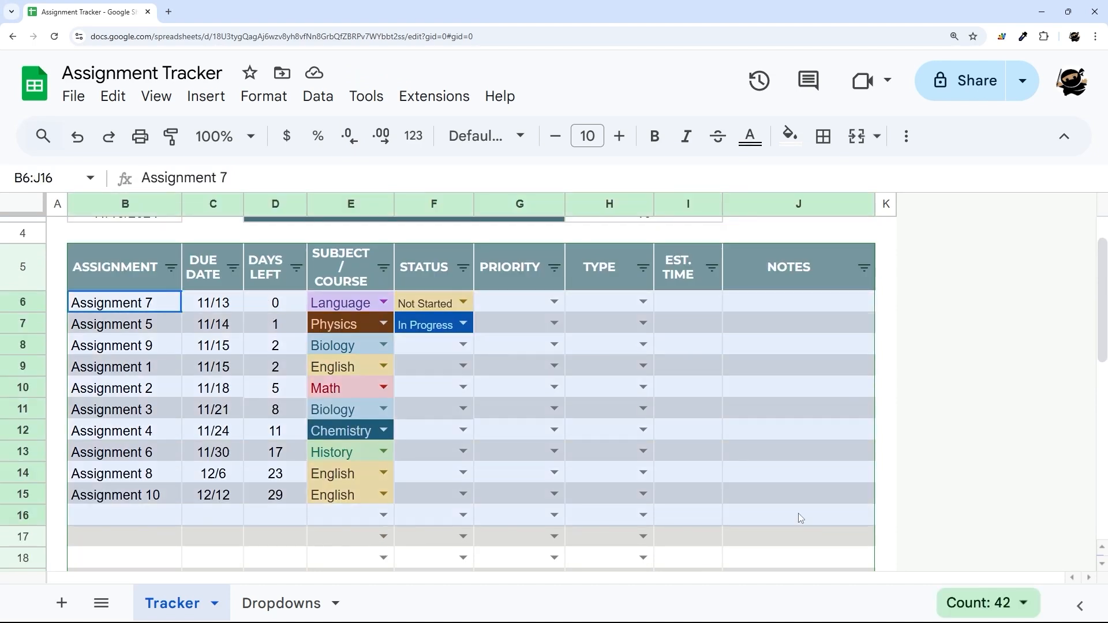
pyautogui.click(280, 305)
pyautogui.scroll(1, 283, 316)
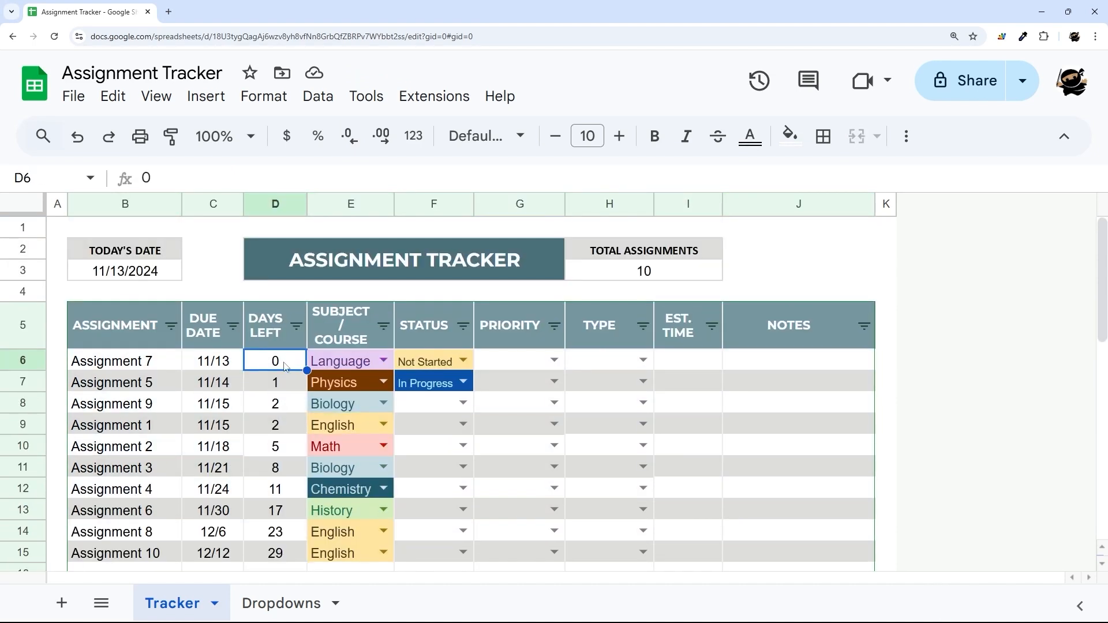
pyautogui.click(276, 388)
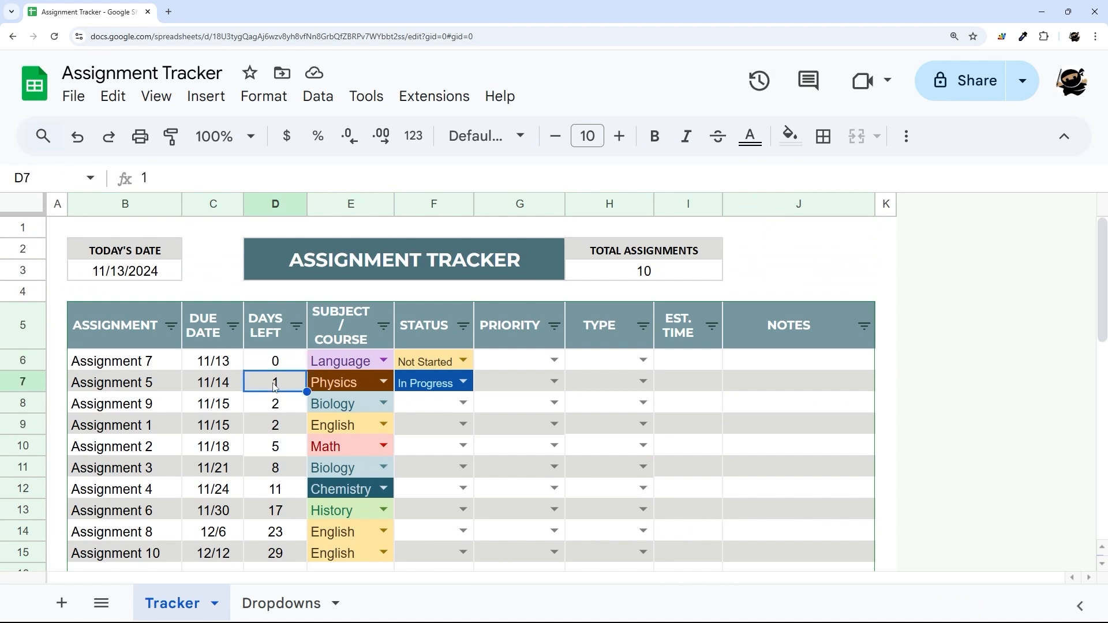
# Add a conditional formatting rule to the Days Left cells D6:D38 for values less than 1
pyautogui.moveTo(275, 364); pyautogui.dragTo(279, 521)
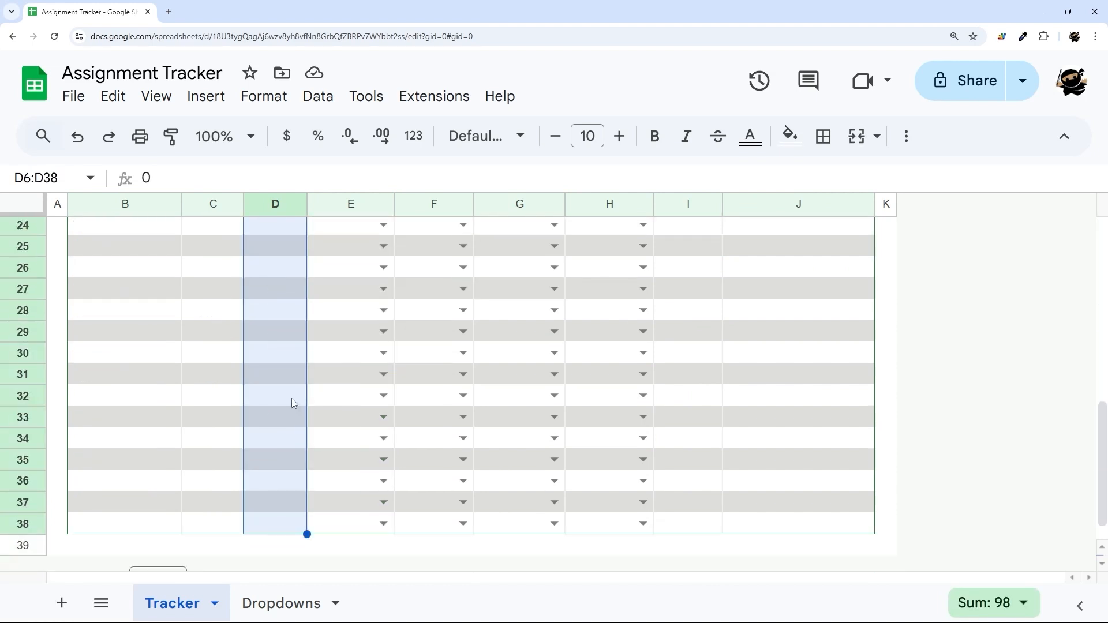
pyautogui.scroll(7, 287, 388)
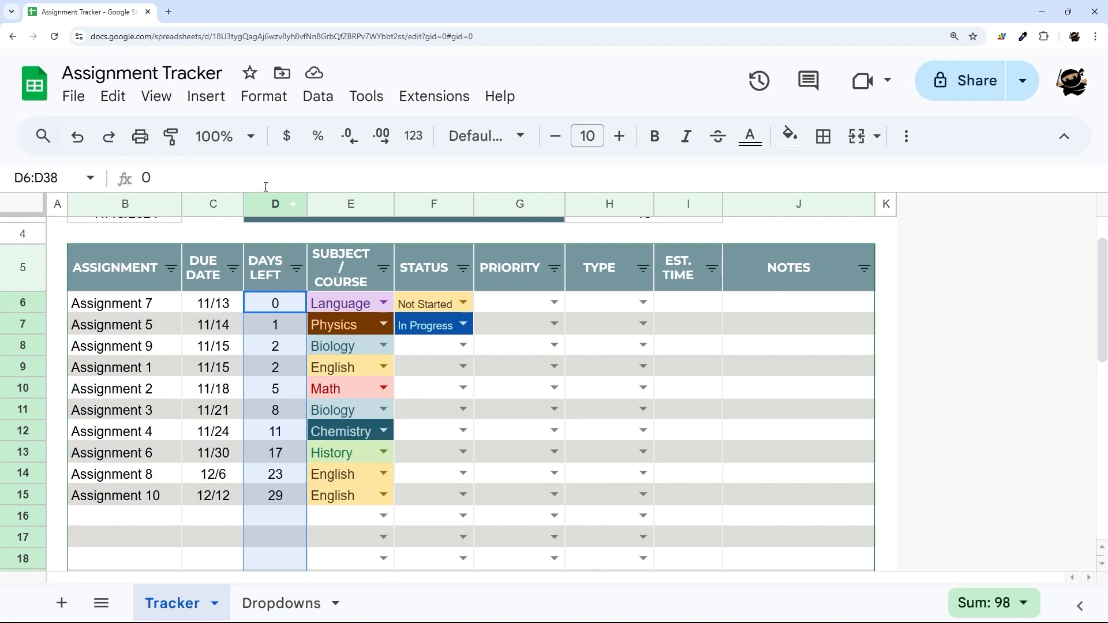
pyautogui.click(264, 95)
pyautogui.click(323, 471)
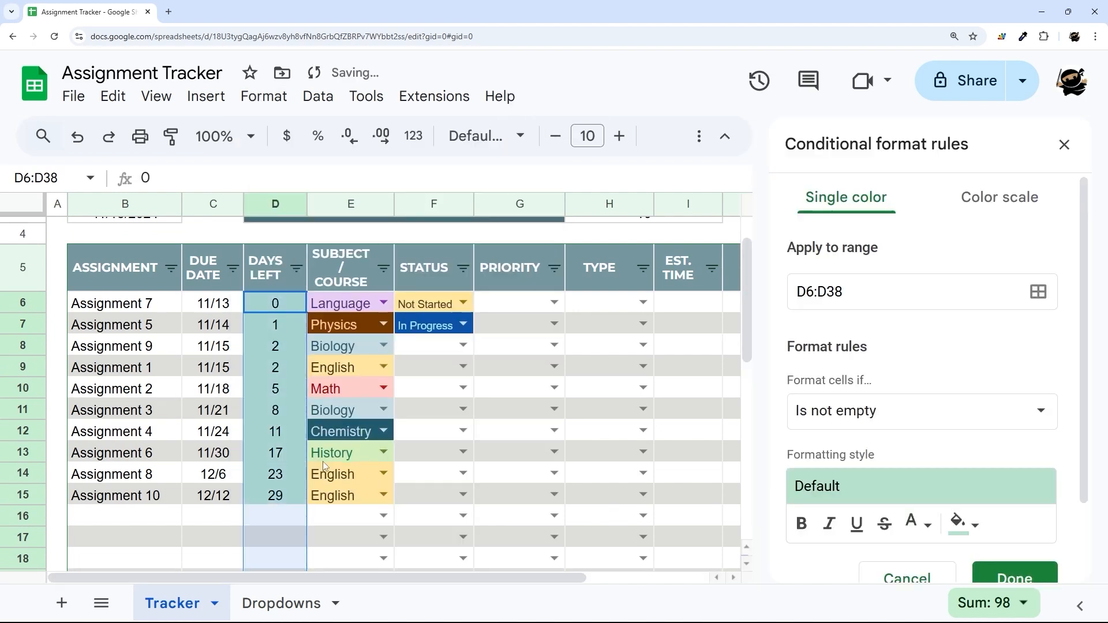
pyautogui.click(843, 407)
pyautogui.scroll(-5, 865, 398)
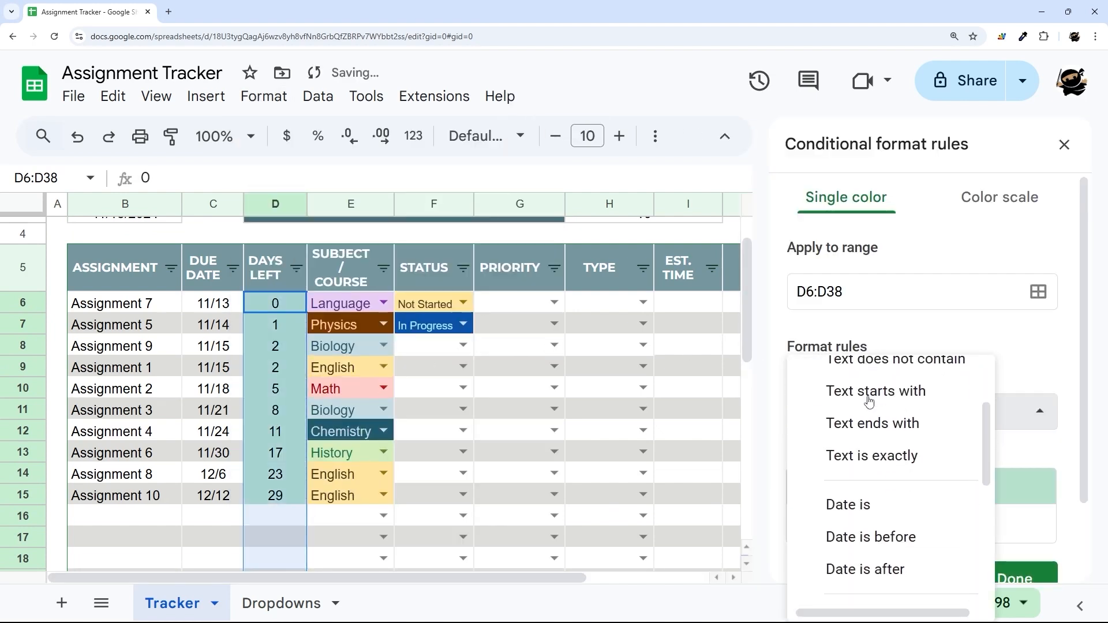
pyautogui.click(862, 451)
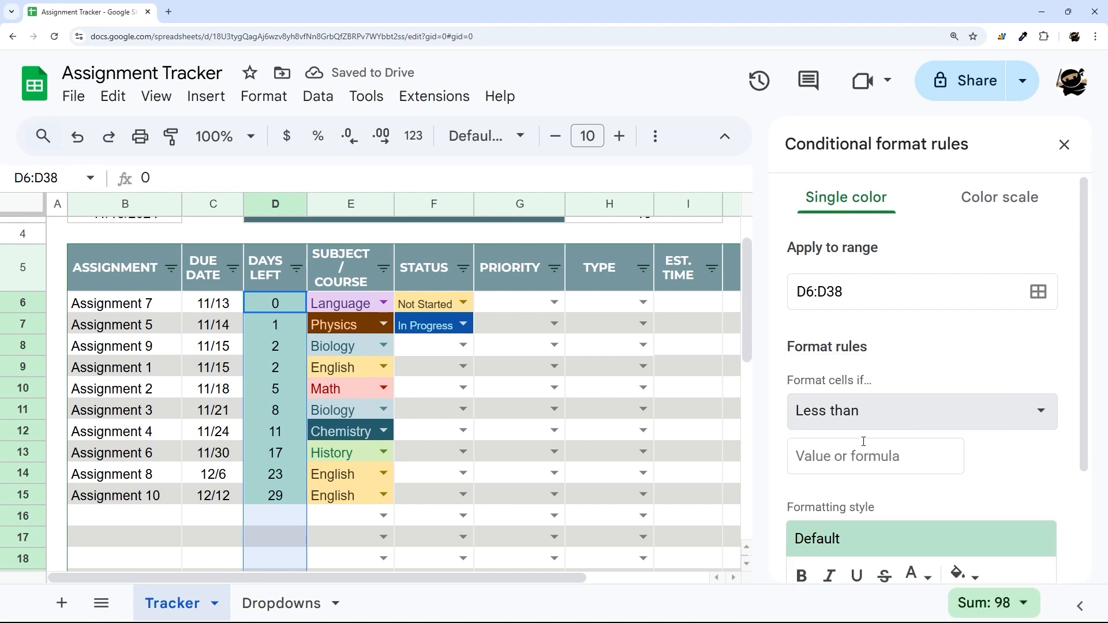
pyautogui.write('1')
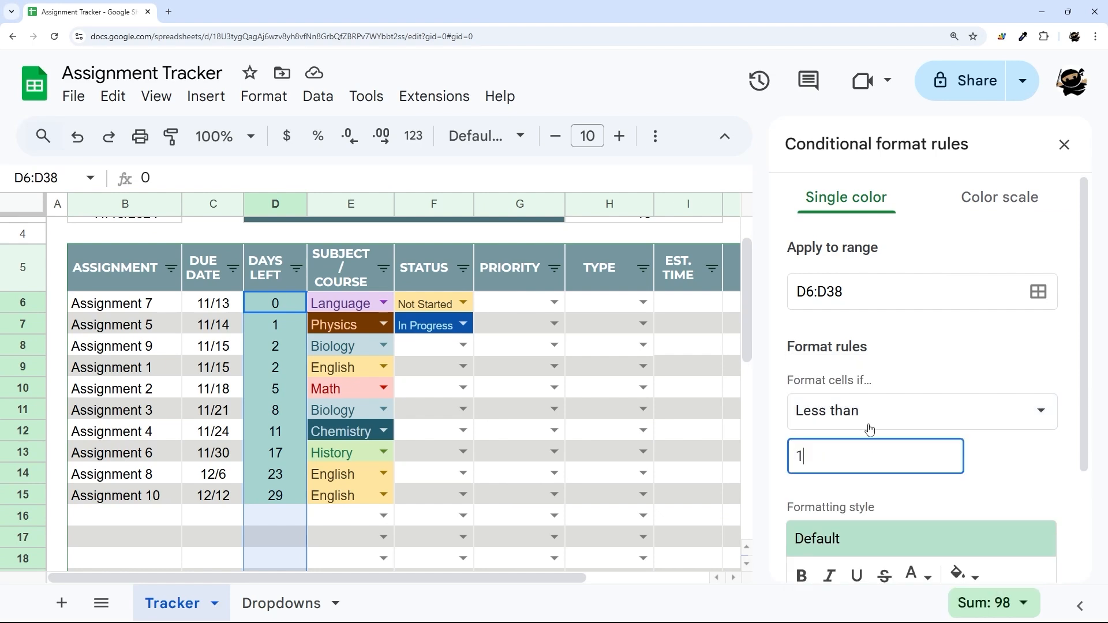
# Change the Days Left rule's condition to Is equal to with the value 0
pyautogui.click(862, 412)
pyautogui.click(859, 474)
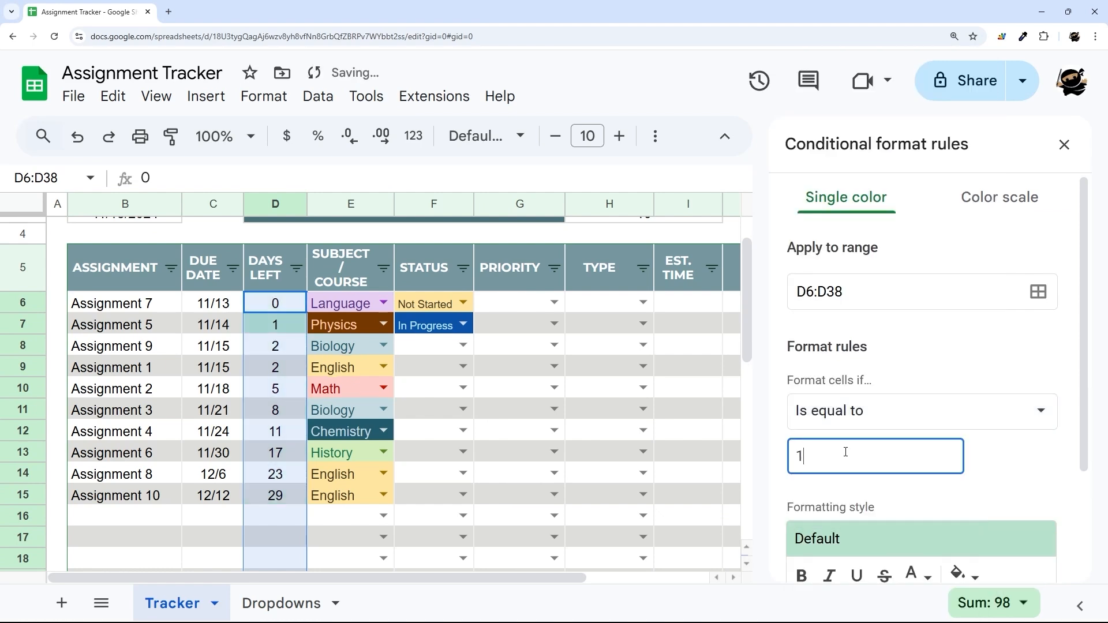
pyautogui.moveTo(846, 453); pyautogui.dragTo(725, 452)
pyautogui.press('BackSpace')
pyautogui.write('0')
# Give the Days Left rule a red fill with white text
pyautogui.scroll(-3, 940, 426)
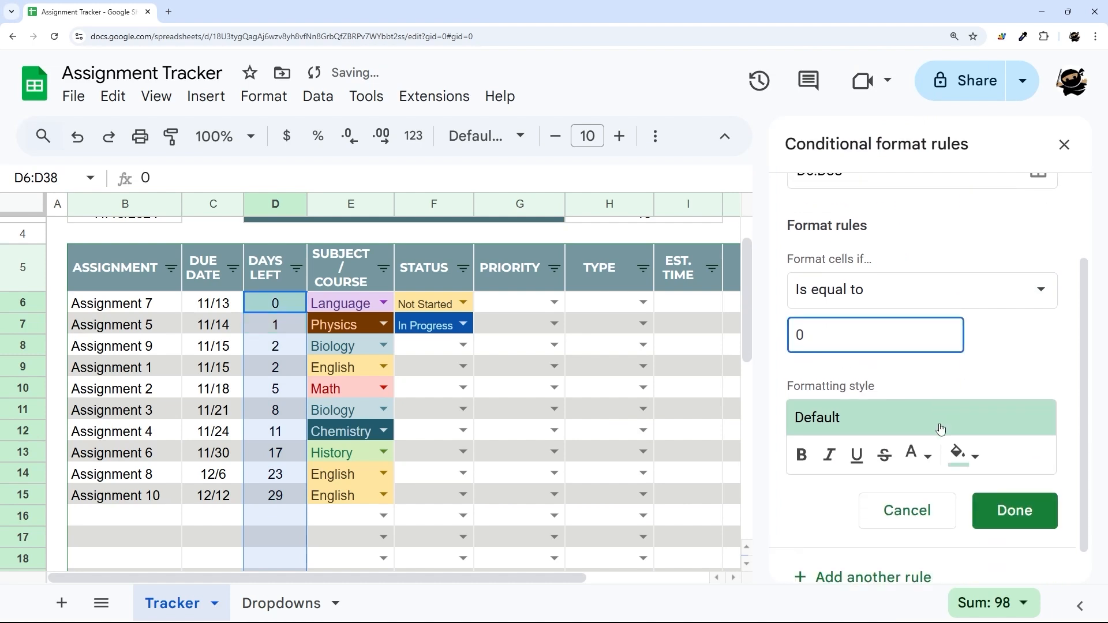
pyautogui.click(958, 429)
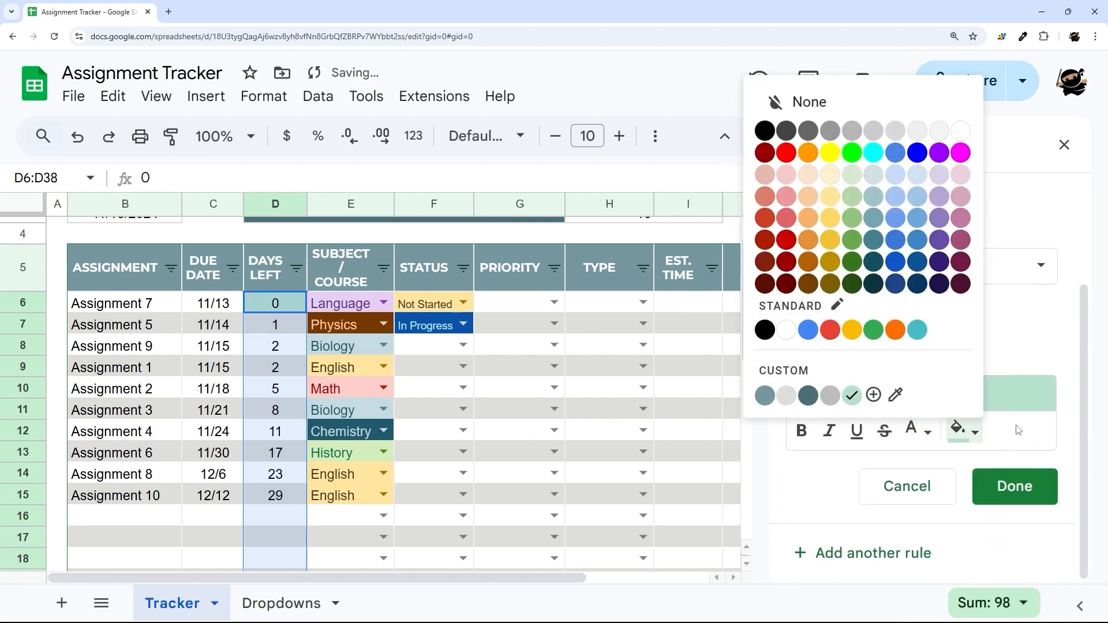
pyautogui.click(785, 239)
pyautogui.click(919, 431)
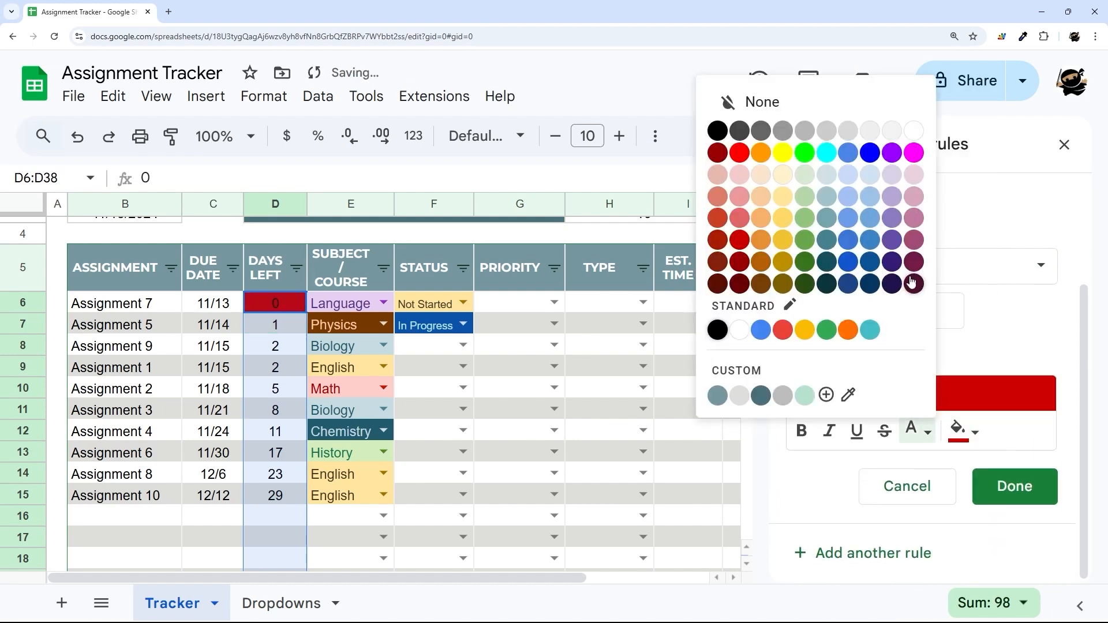
pyautogui.click(915, 139)
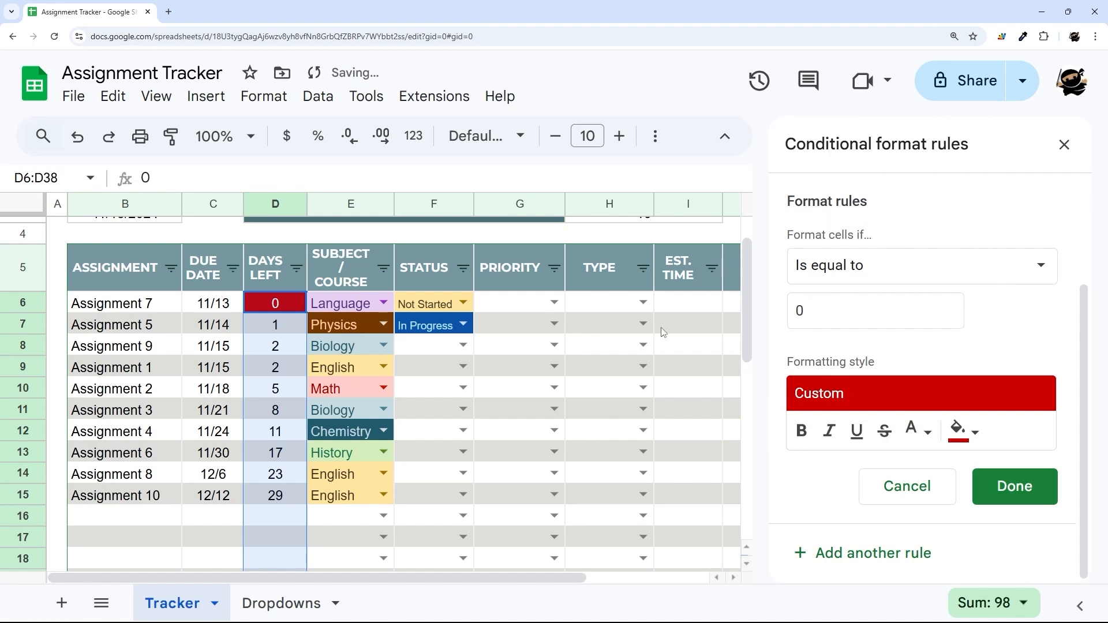
pyautogui.scroll(1, 214, 348)
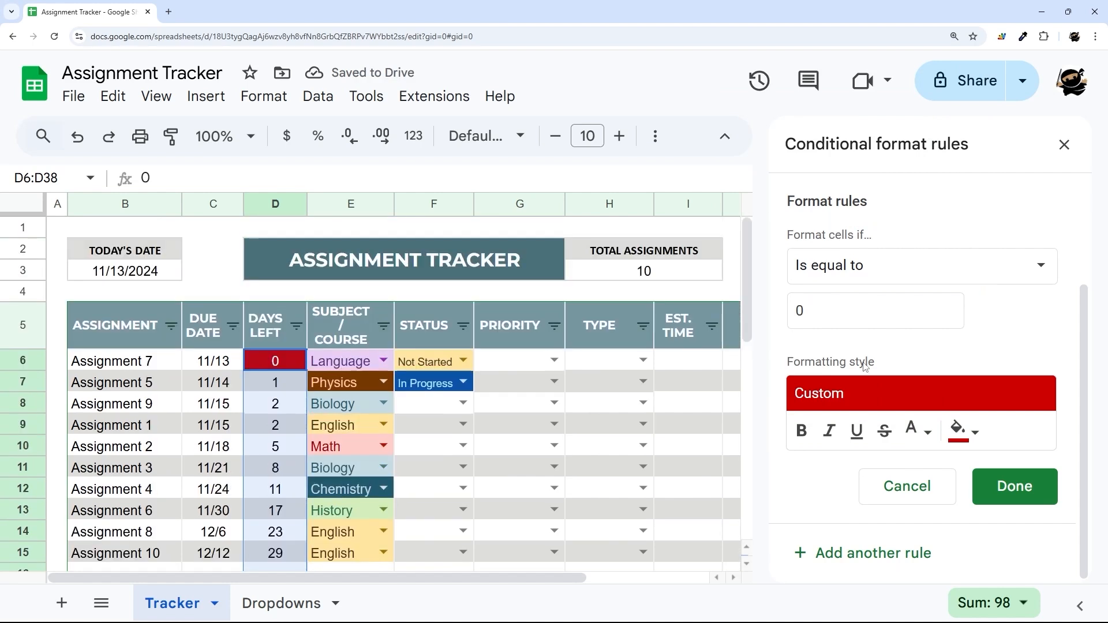
pyautogui.scroll(1, 892, 378)
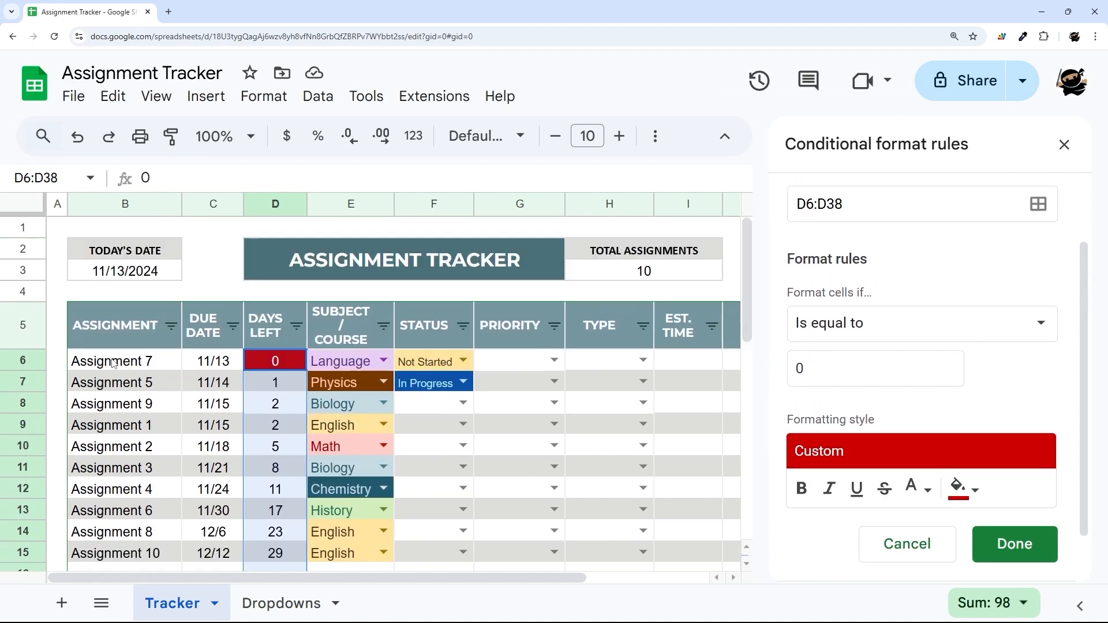
pyautogui.moveTo(123, 367); pyautogui.dragTo(683, 376)
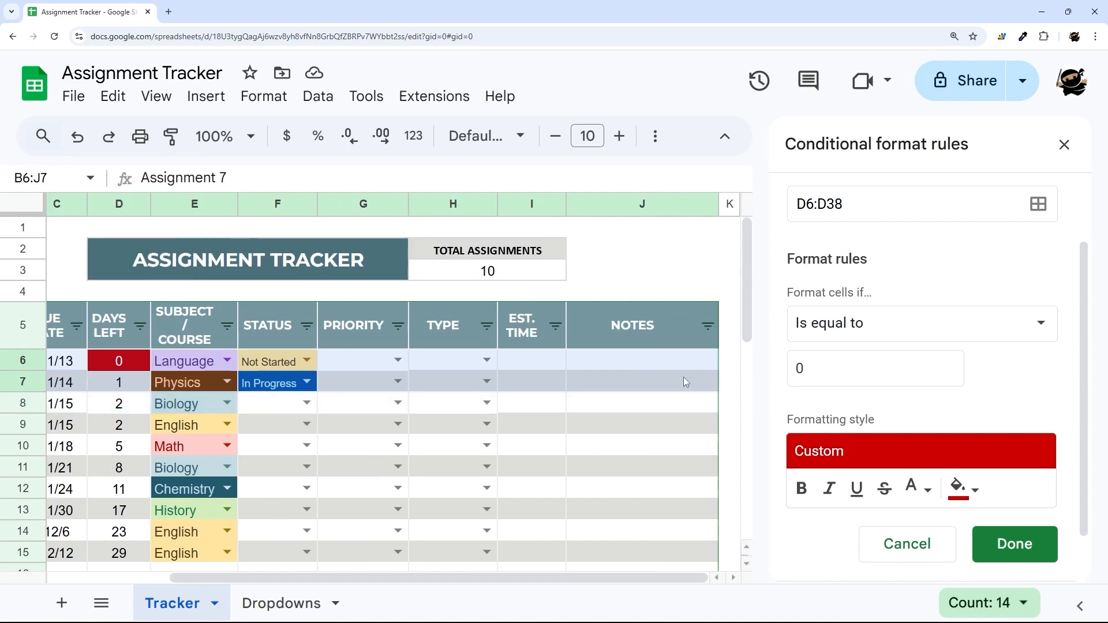
# Switch the Days Left rule's condition to Custom formula is and start its formula with =$D6
pyautogui.scroll(1, 878, 287)
pyautogui.scroll(1, 878, 286)
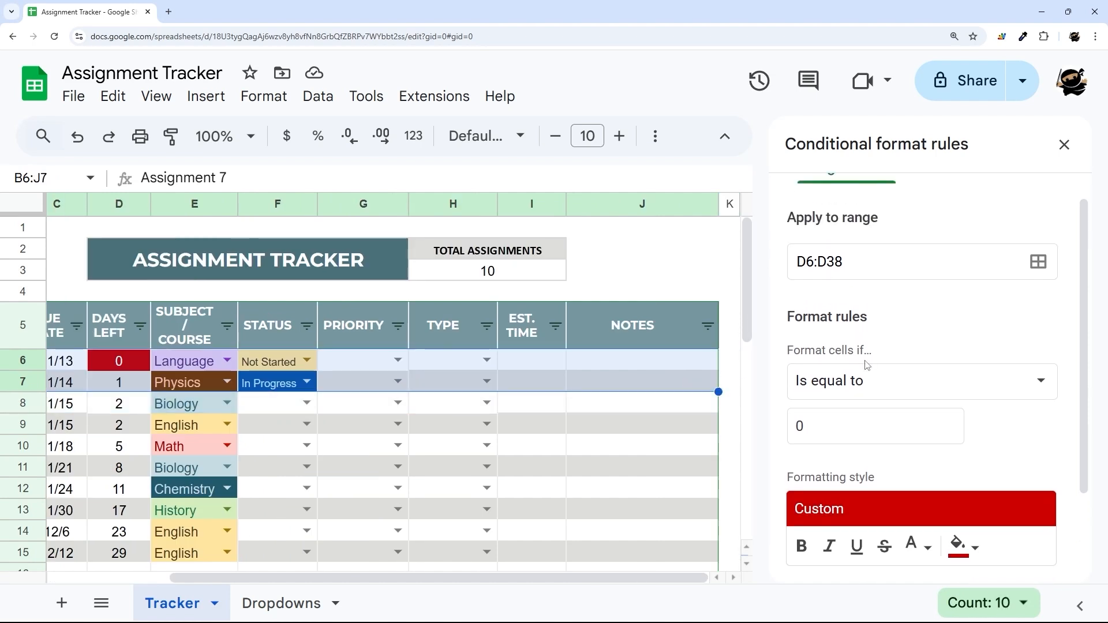
pyautogui.click(883, 371)
pyautogui.scroll(-1, 877, 371)
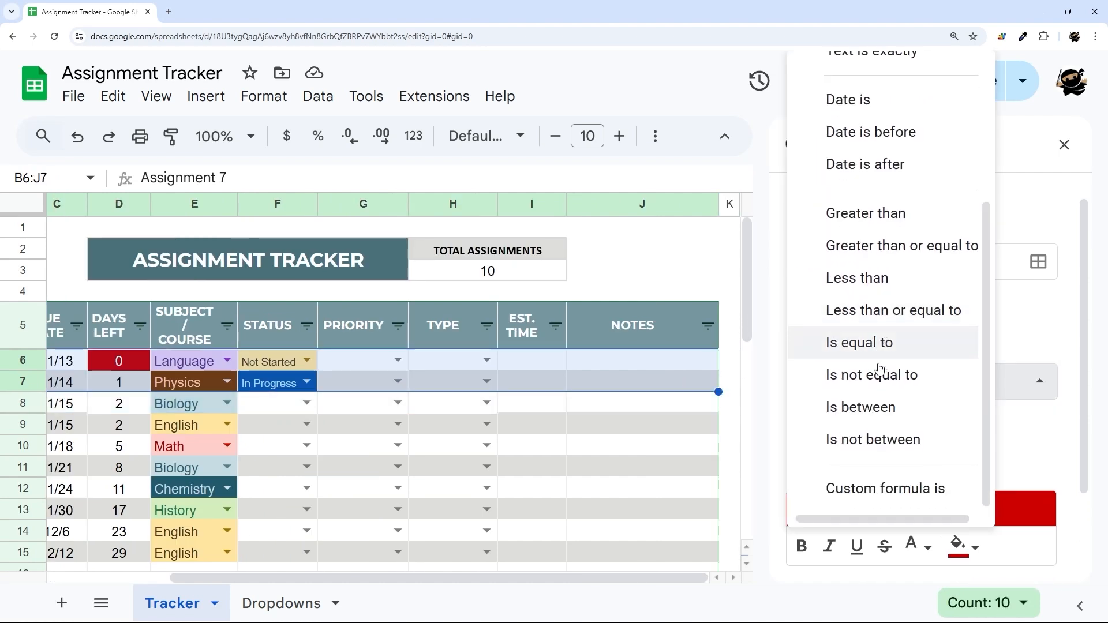
pyautogui.click(885, 495)
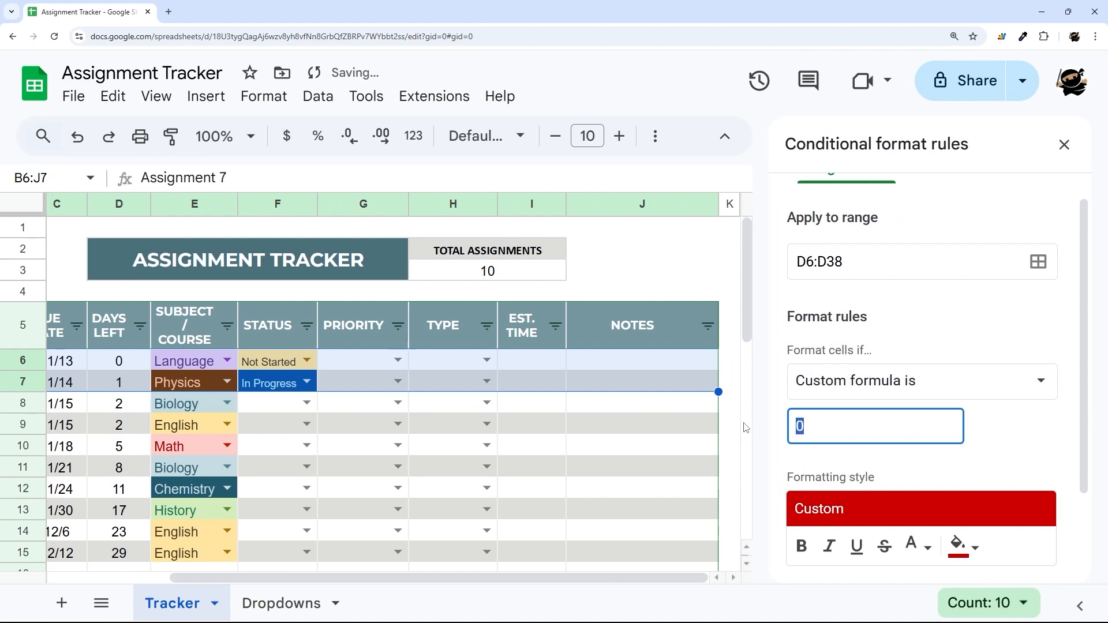
pyautogui.press('BackSpace')
pyautogui.write('=')
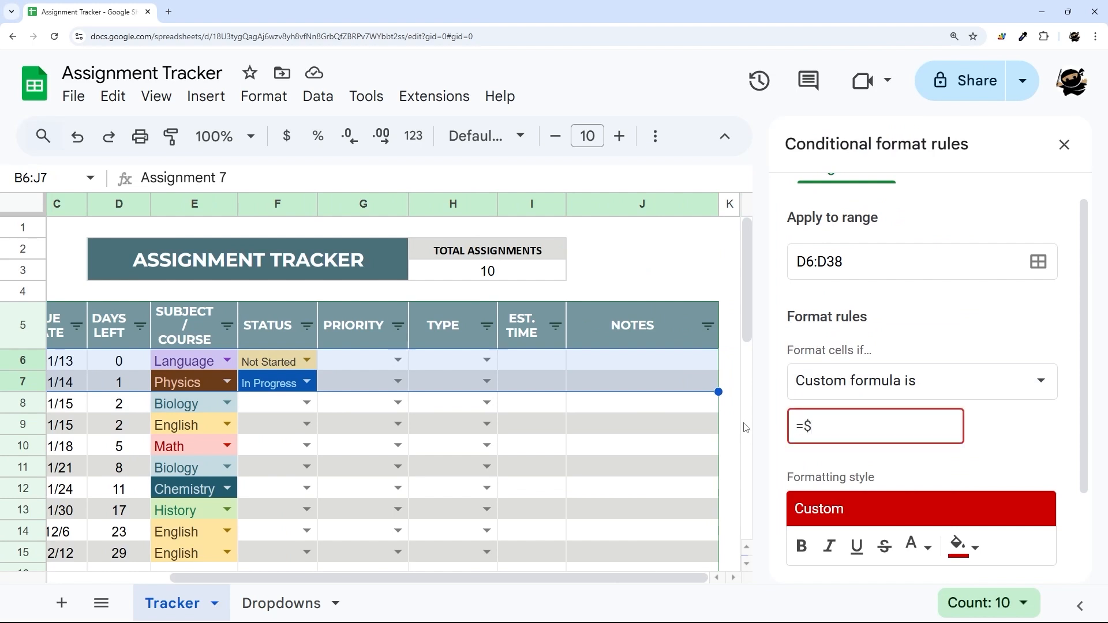
pyautogui.write('$D6')
# Complete the custom formula as =$D6=0 and check the highlighting down the Days Left column
pyautogui.moveTo(553, 578); pyautogui.dragTo(433, 579)
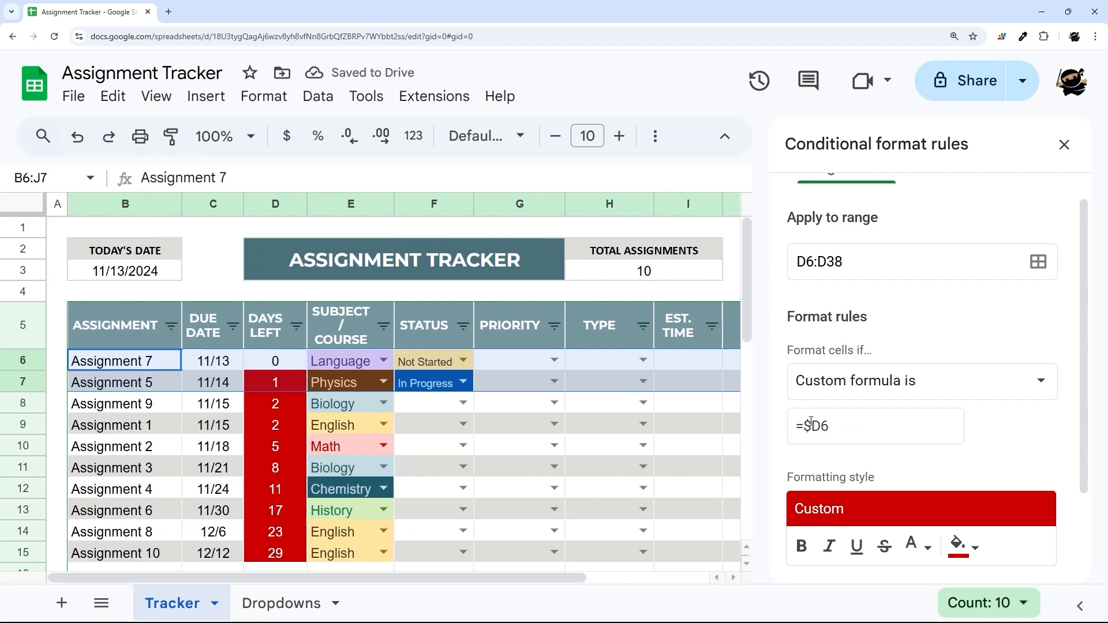
pyautogui.moveTo(805, 427); pyautogui.dragTo(820, 428)
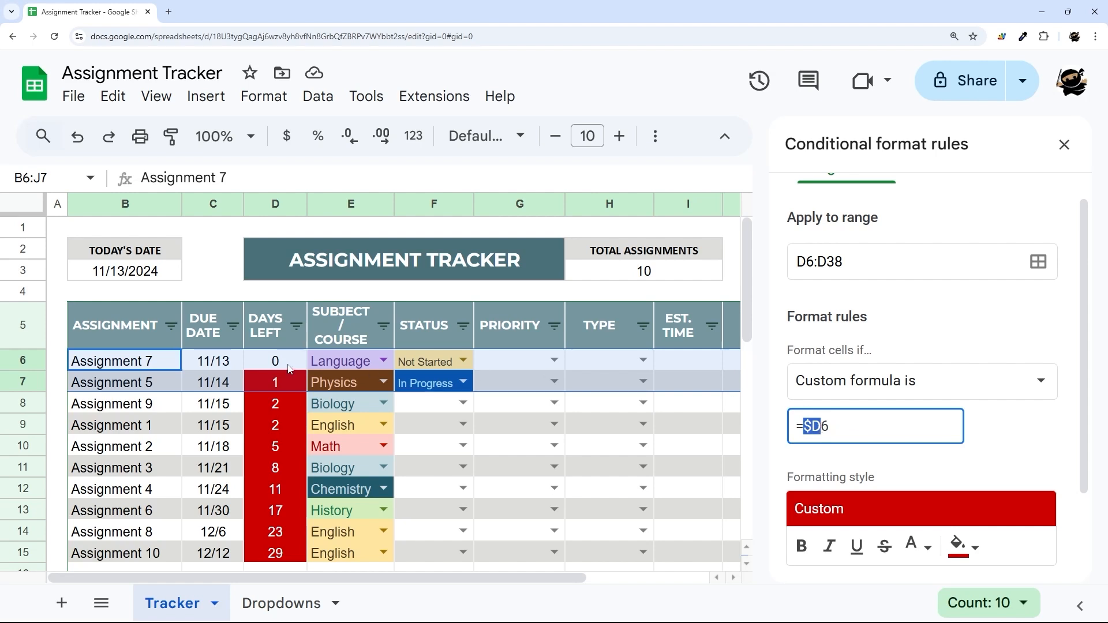
pyautogui.click(831, 427)
pyautogui.moveTo(828, 426); pyautogui.dragTo(824, 426)
pyautogui.moveTo(808, 263); pyautogui.dragTo(810, 265)
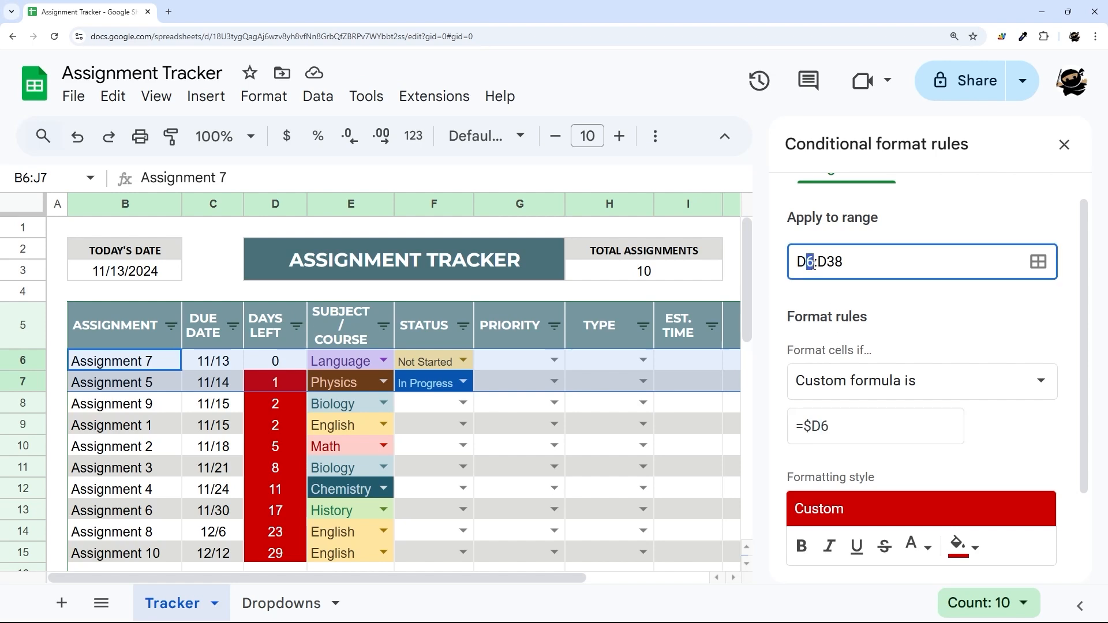
pyautogui.click(878, 428)
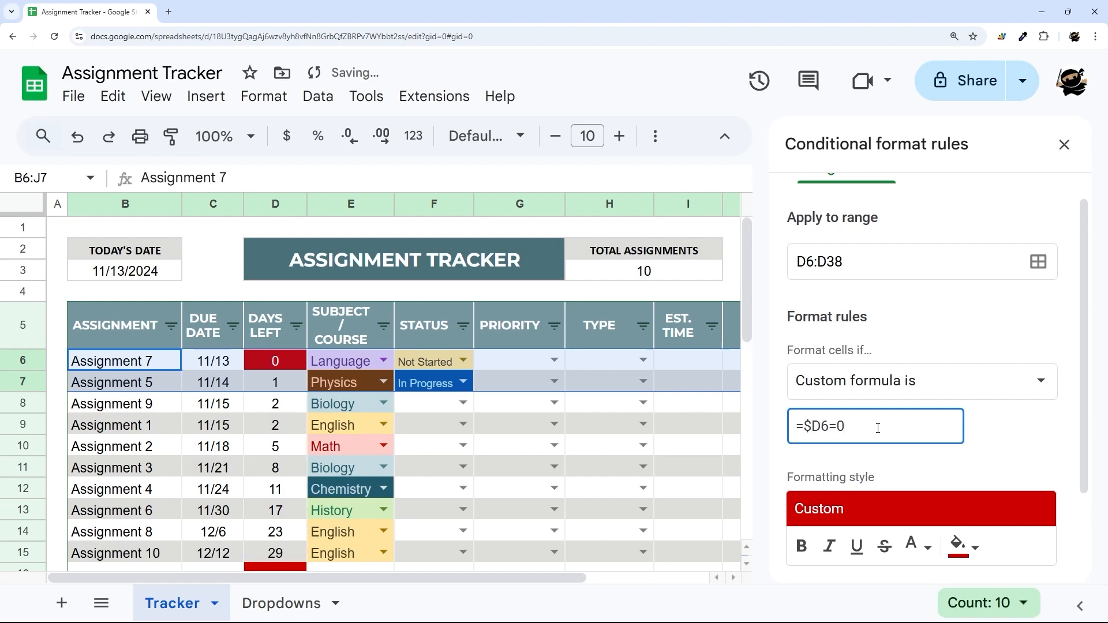
pyautogui.scroll(-5, 531, 462)
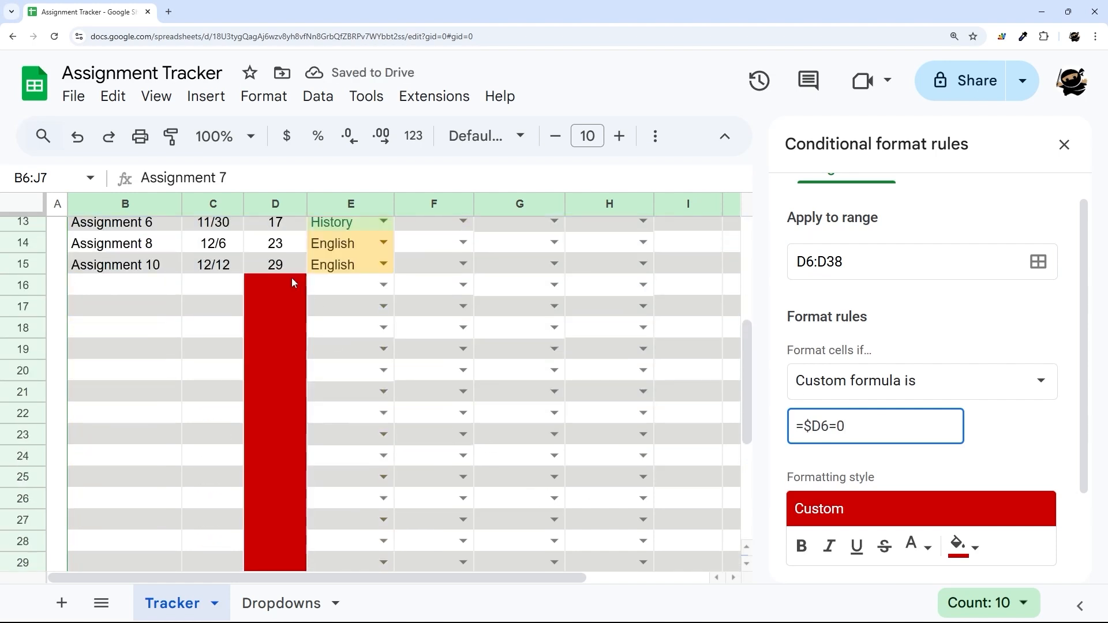
pyautogui.scroll(-5, 281, 465)
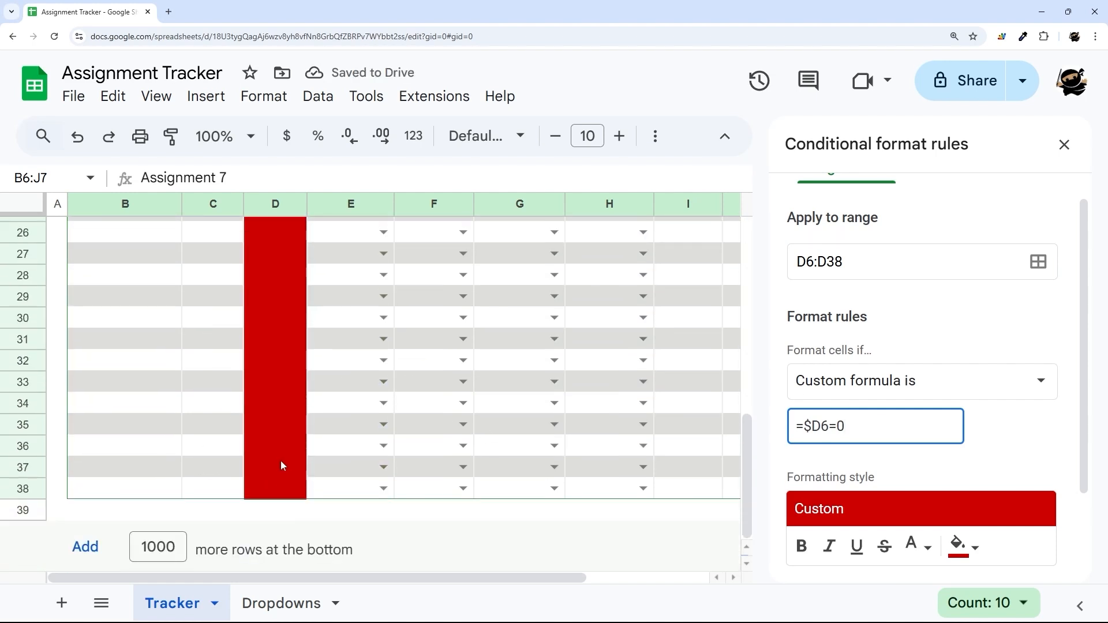
pyautogui.scroll(7, 269, 482)
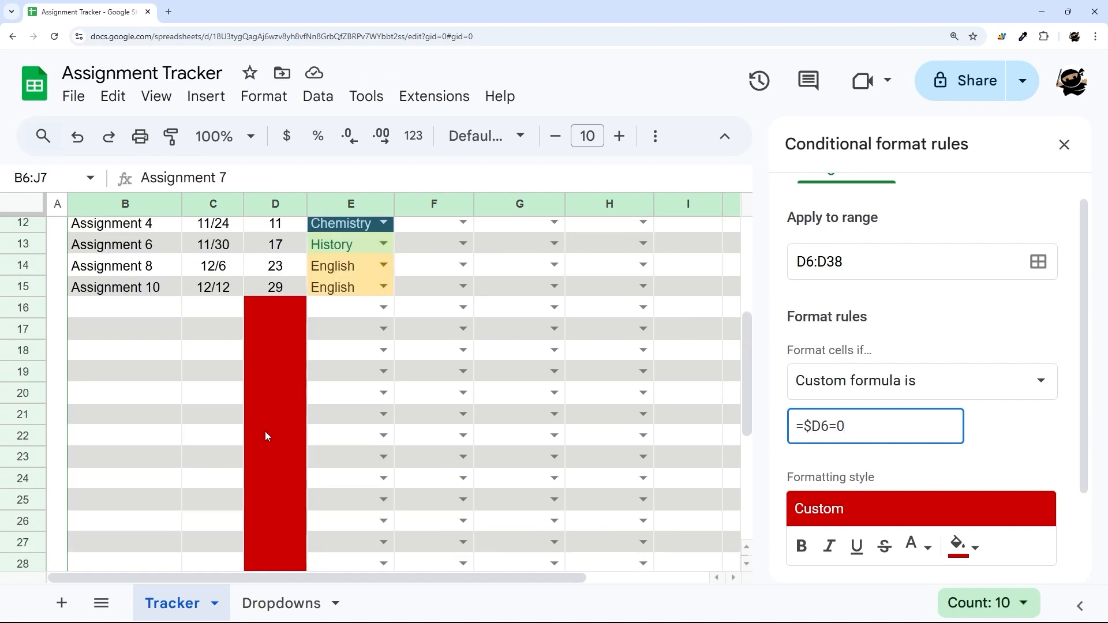
pyautogui.scroll(2, 271, 427)
pyautogui.scroll(3, 272, 321)
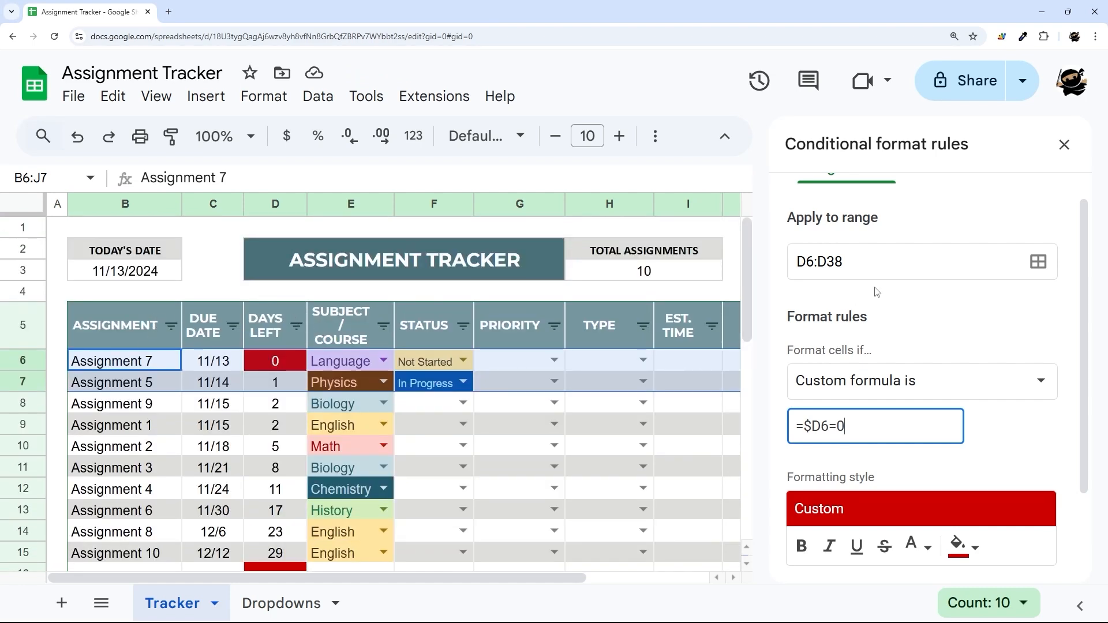
# Extend the rule's range to B6:J38 so that the formatting covers entire assignment rows
pyautogui.click(922, 253)
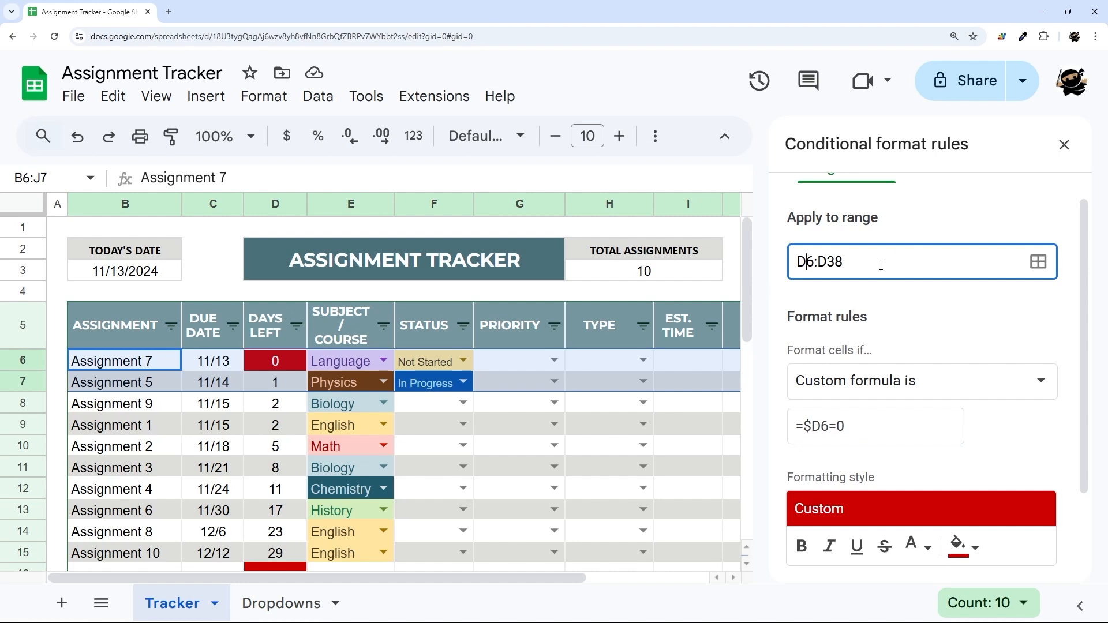
pyautogui.press('BackSpace')
pyautogui.write('B')
pyautogui.click(885, 304)
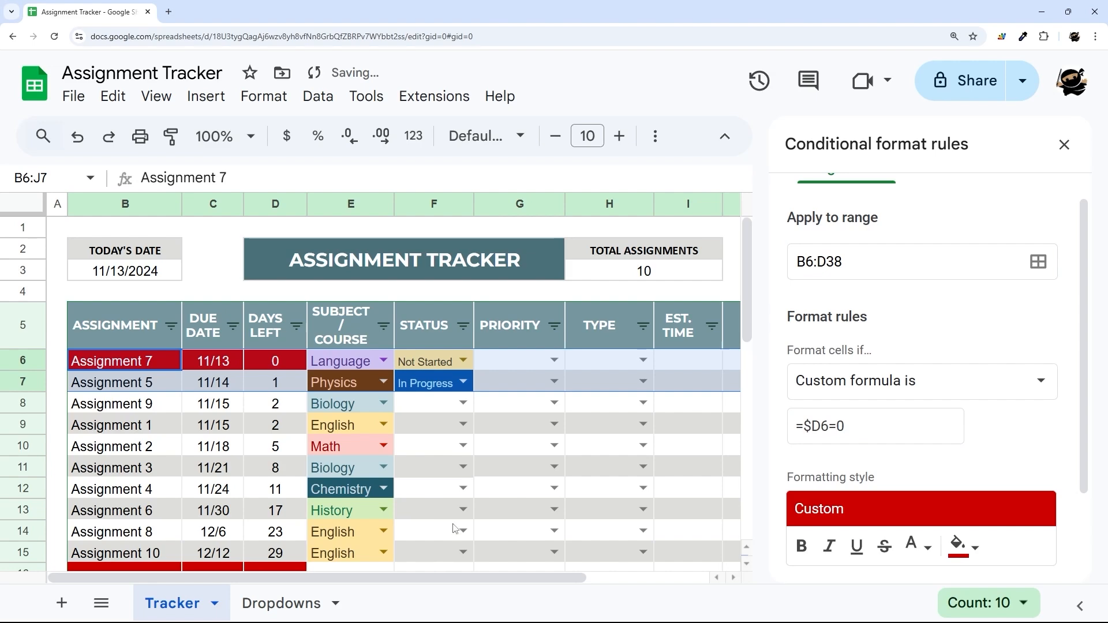
pyautogui.scroll(-4, 455, 528)
pyautogui.scroll(4, 455, 528)
pyautogui.hscroll(2, 456, 529)
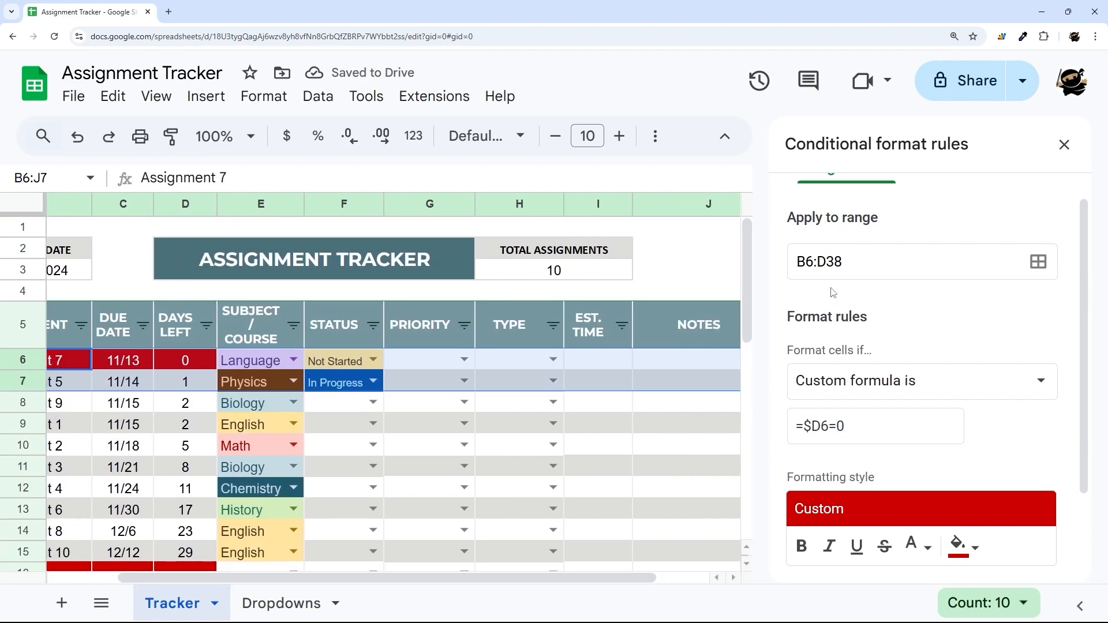
pyautogui.moveTo(824, 261); pyautogui.dragTo(835, 261)
pyautogui.write('J')
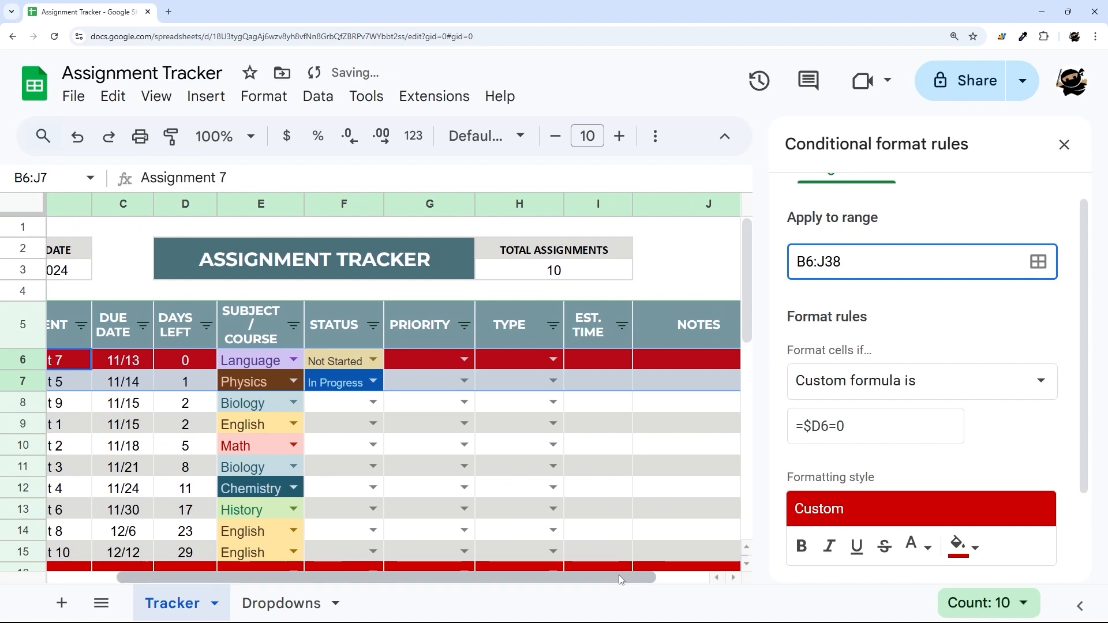
# Change the rule's custom formula to =AND($D6<>"",$D6=0) to exclude rows with a blank Days Left cell
pyautogui.hscroll(-2, 461, 404)
pyautogui.scroll(-3, 469, 411)
pyautogui.scroll(-1, 469, 411)
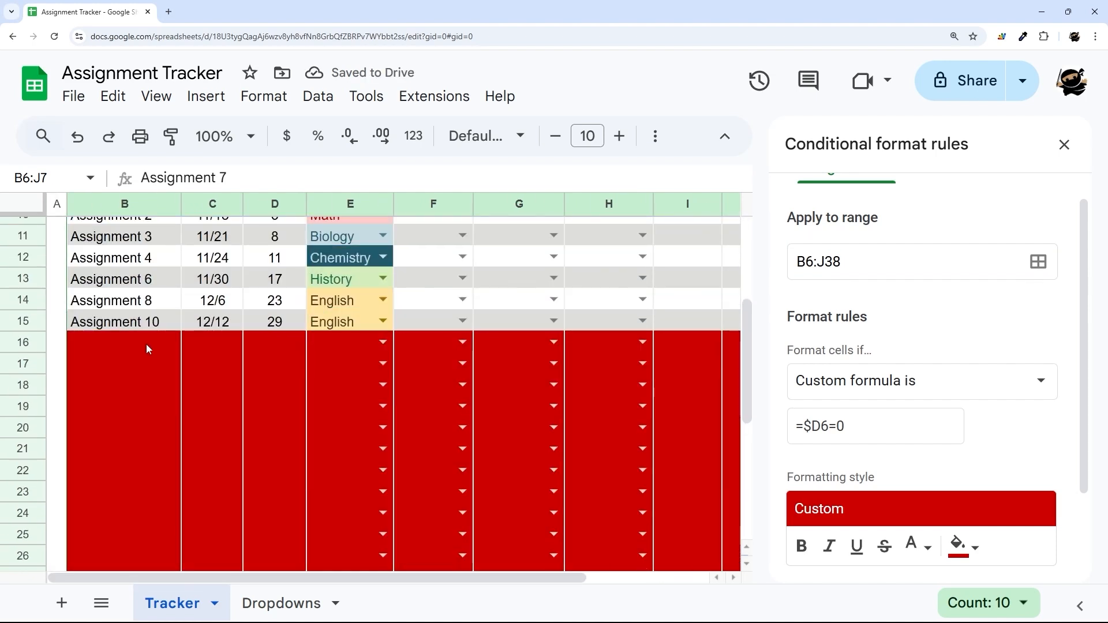
pyautogui.click(813, 425)
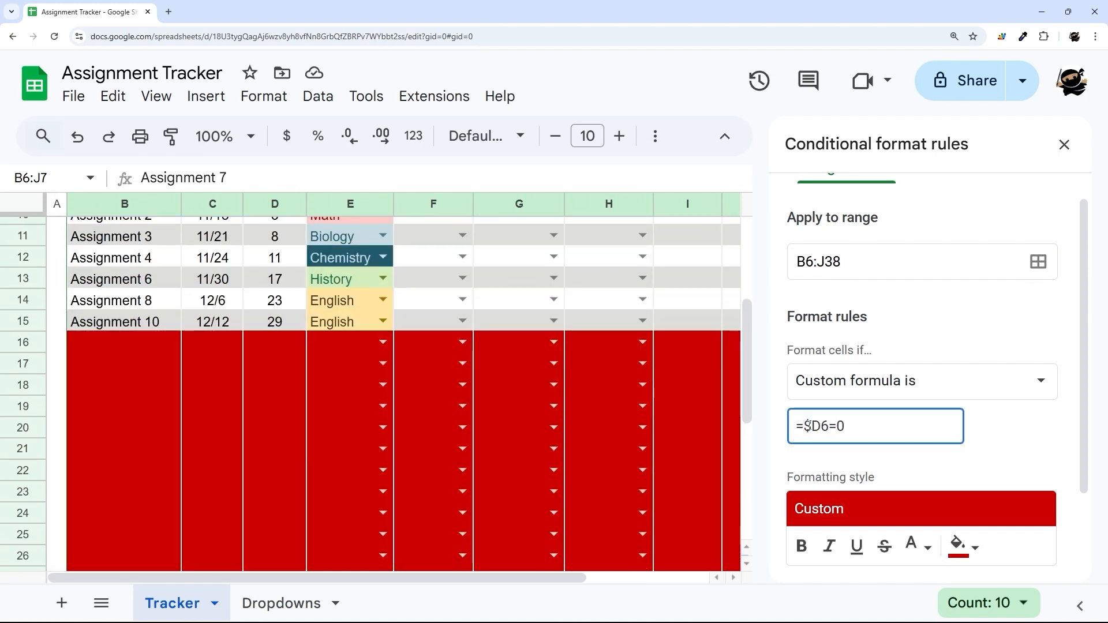
pyautogui.write('AND')
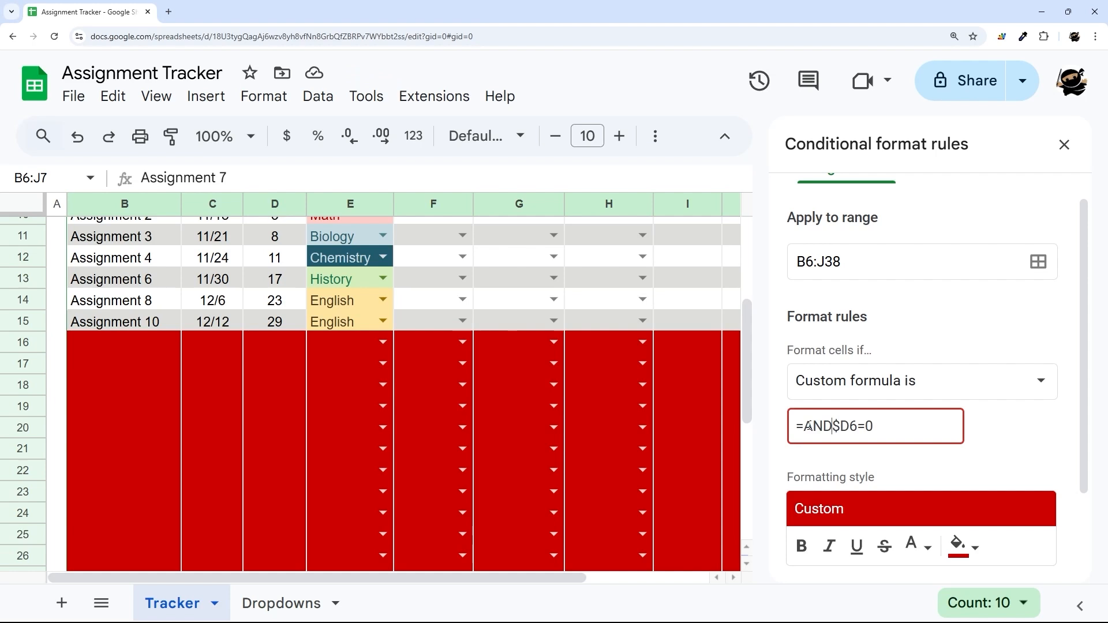
pyautogui.write('$D6')
pyautogui.press('BackSpace')
pyautogui.press('BackSpace')
pyautogui.press('BackSpace')
pyautogui.write('($D6<>"",')
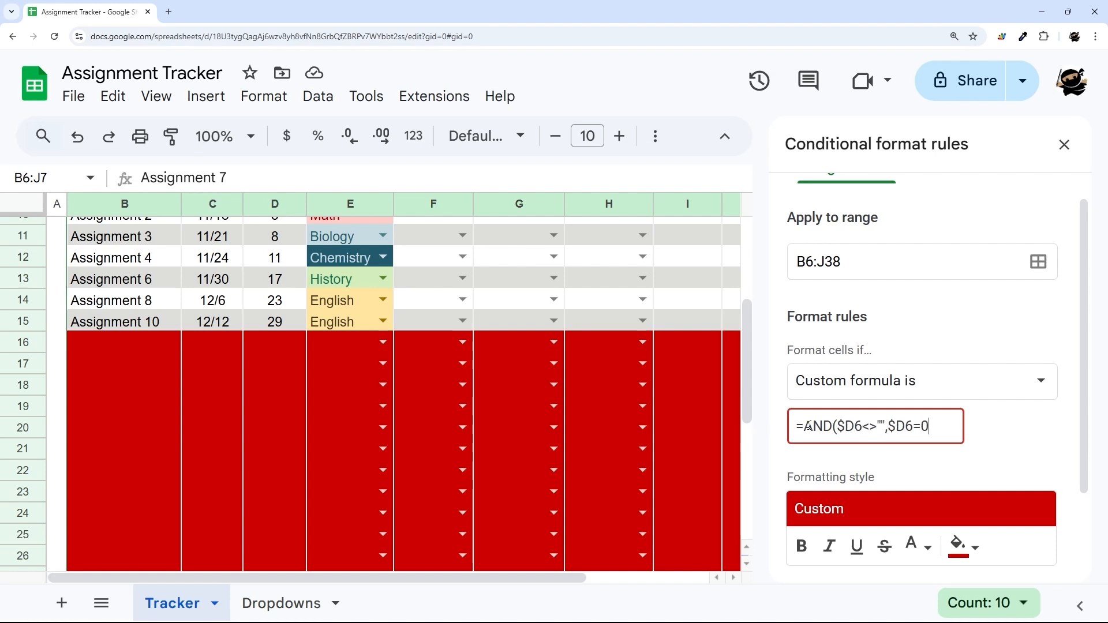
pyautogui.scroll(1, 820, 441)
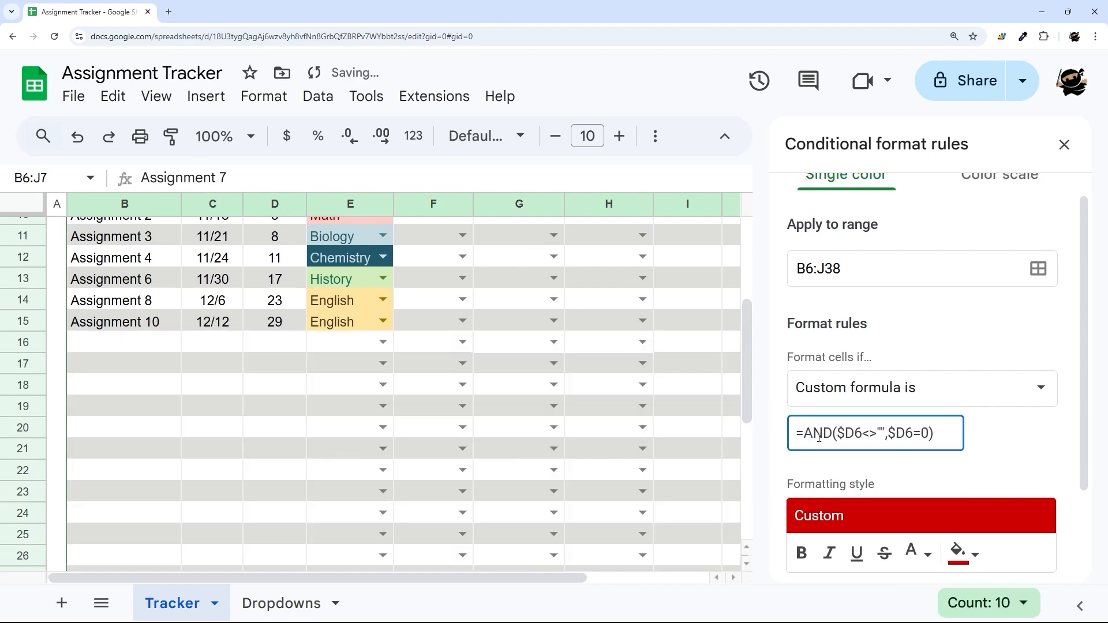
pyautogui.moveTo(806, 456); pyautogui.dragTo(921, 459)
pyautogui.click(841, 456)
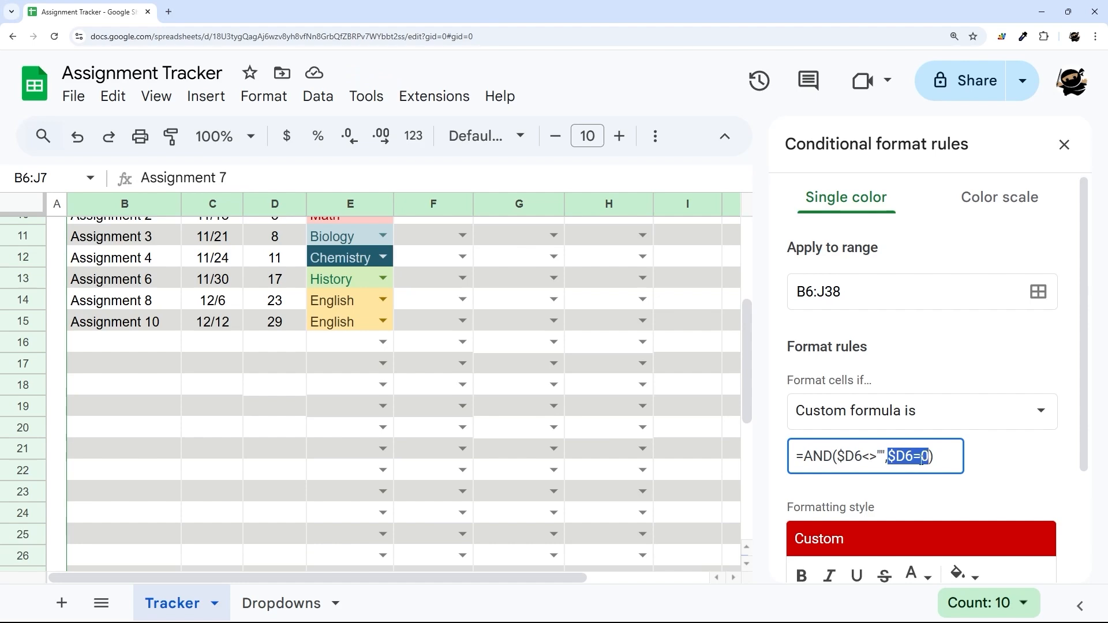
# Test the rule by setting Assignment 10's due date to 11/13/2024
pyautogui.scroll(5, 708, 445)
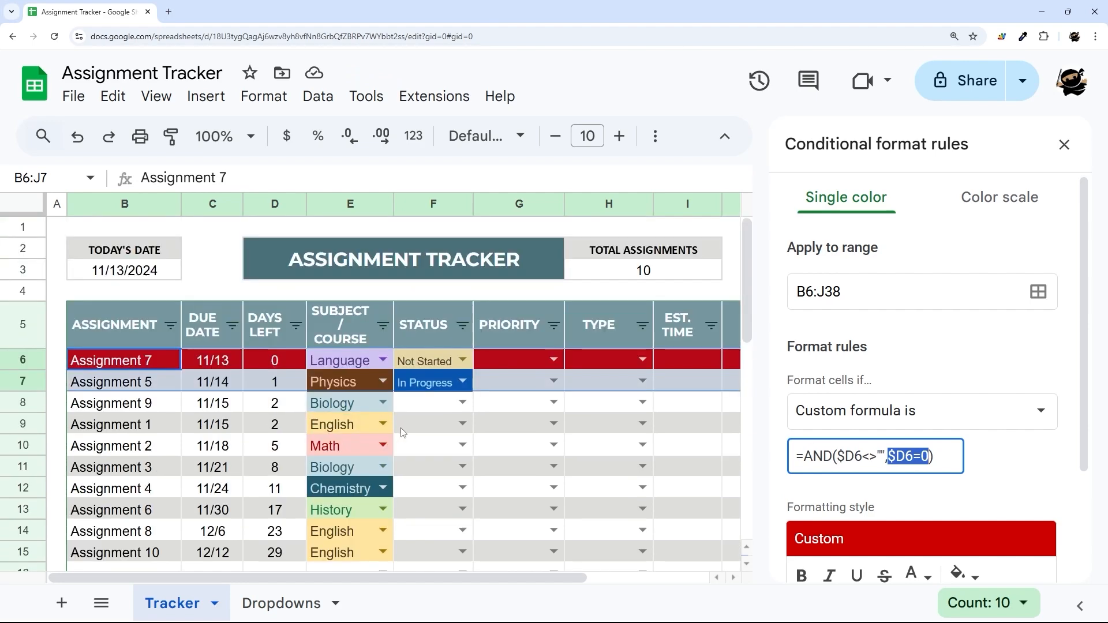
pyautogui.click(855, 457)
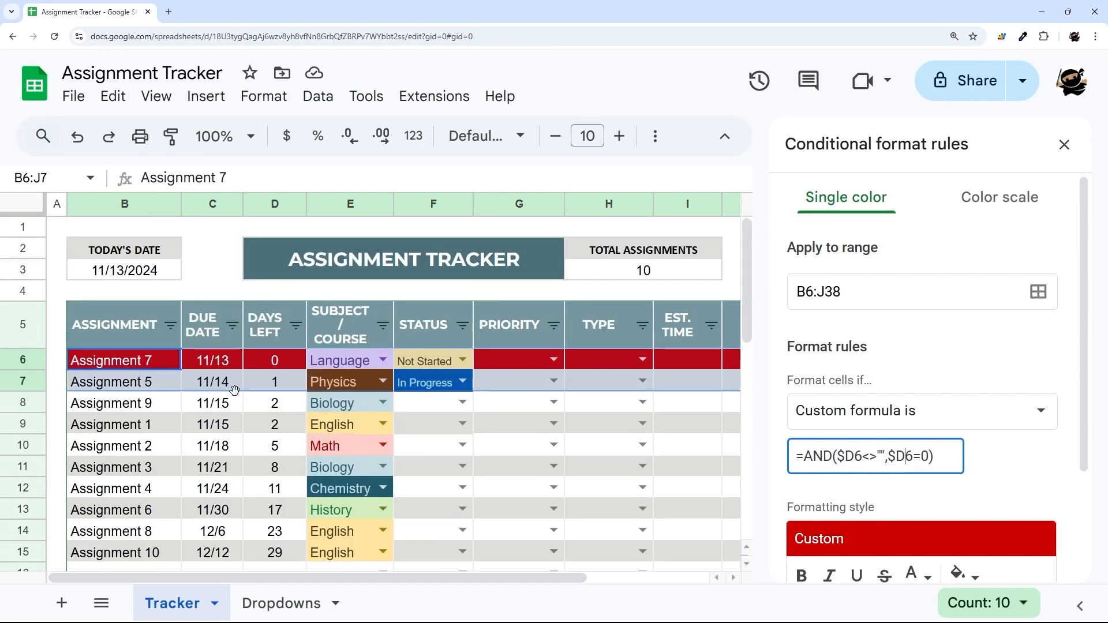
pyautogui.scroll(-3, 253, 384)
pyautogui.scroll(3, 257, 389)
pyautogui.scroll(-2, 237, 411)
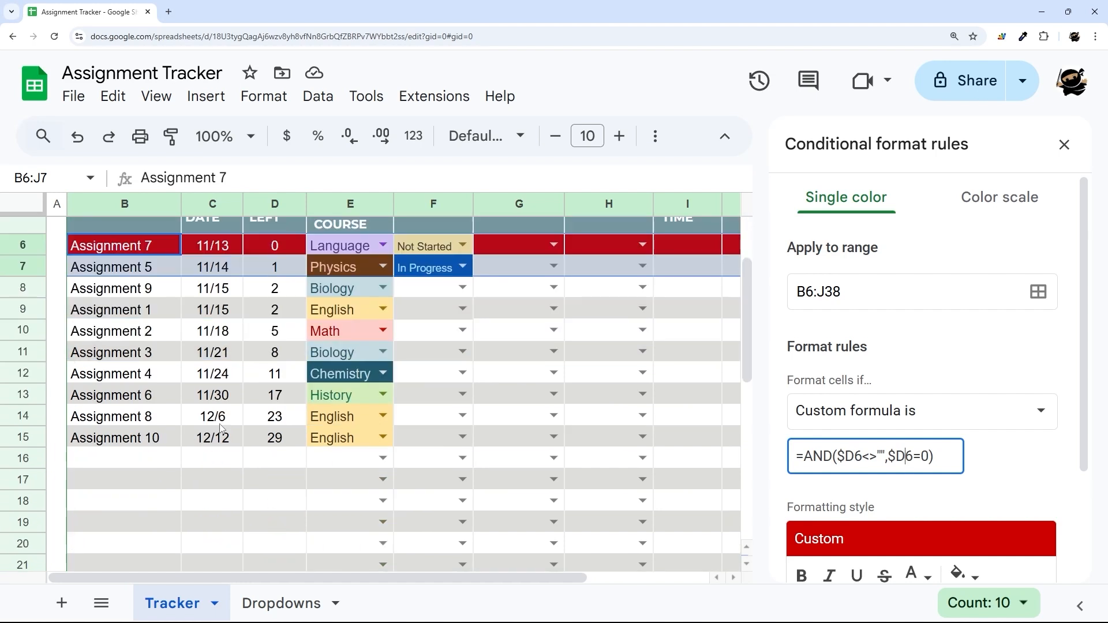
pyautogui.doubleClick(219, 436)
pyautogui.click(279, 166)
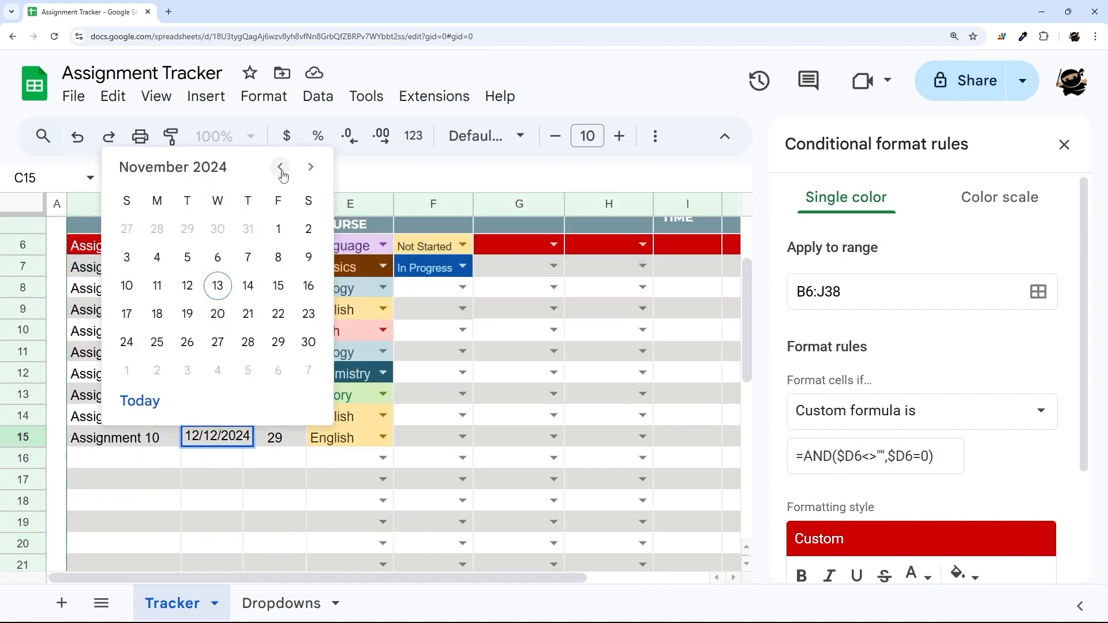
pyautogui.click(217, 285)
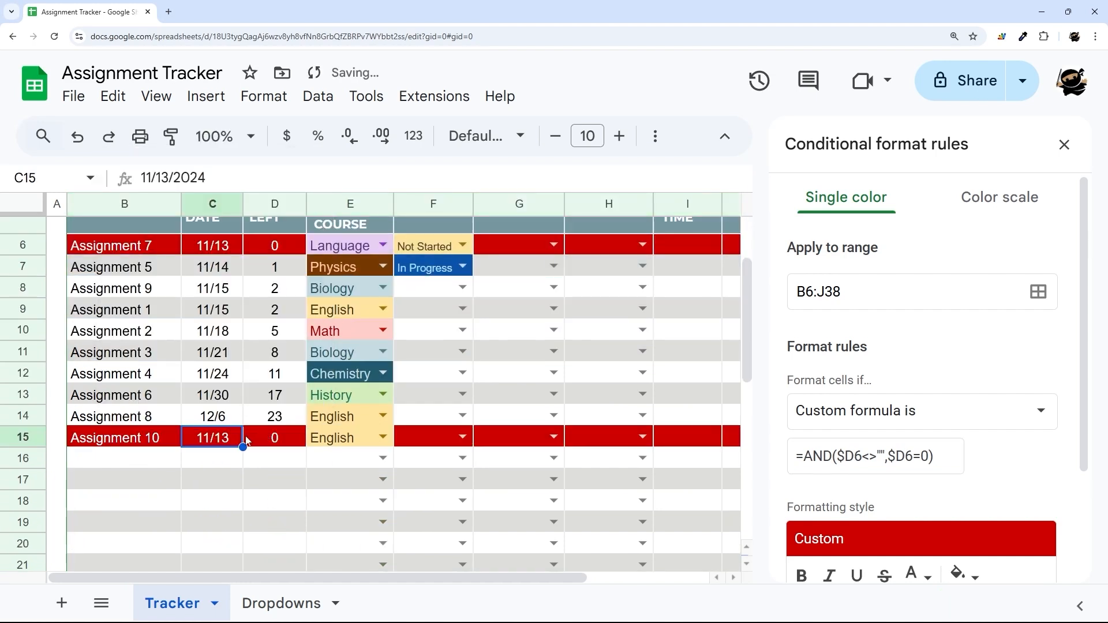
pyautogui.click(275, 442)
pyautogui.click(229, 444)
pyautogui.scroll(1, 218, 424)
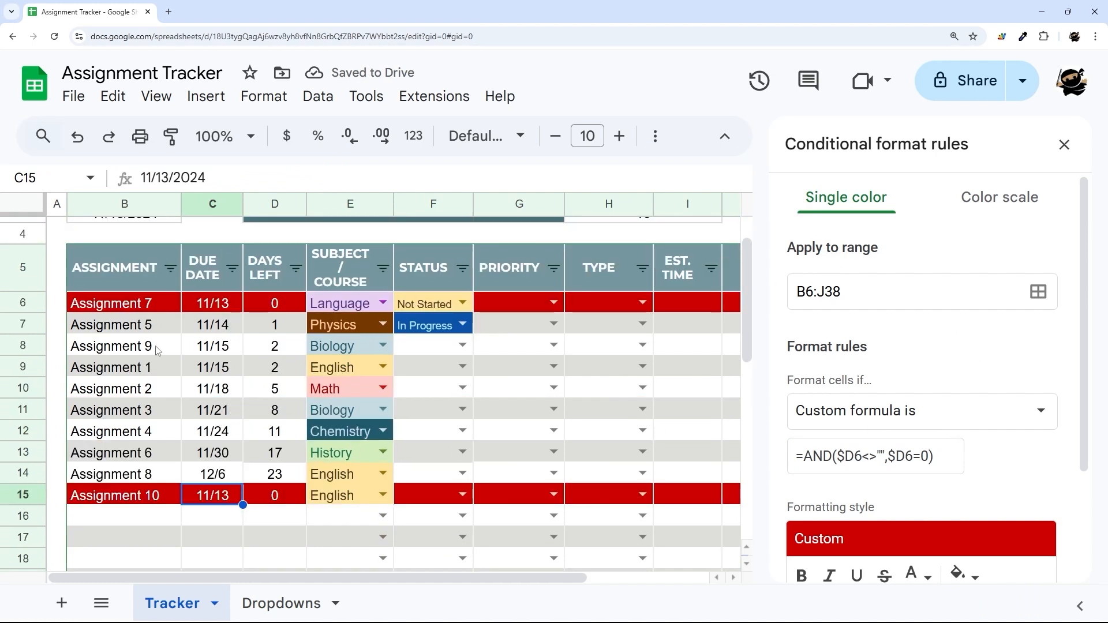
# Save the conditional formatting rule and close the rules list
pyautogui.scroll(-3, 807, 364)
pyautogui.click(1017, 490)
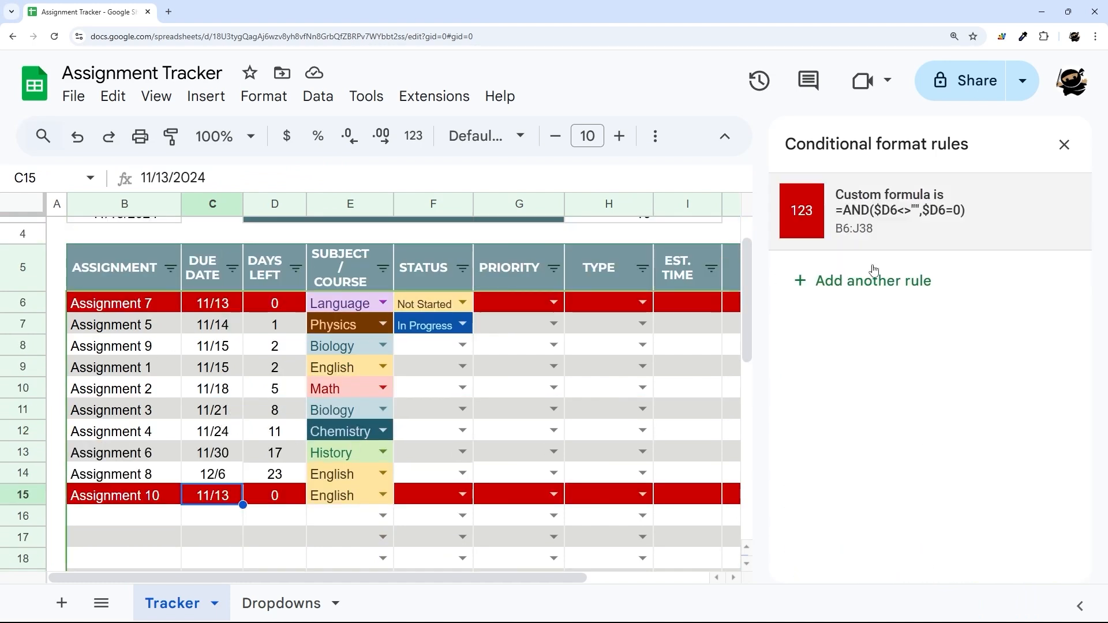
pyautogui.click(1064, 144)
# Reopen the conditional format rules for cell C6 and add another rule based on the existing one
pyautogui.click(231, 360)
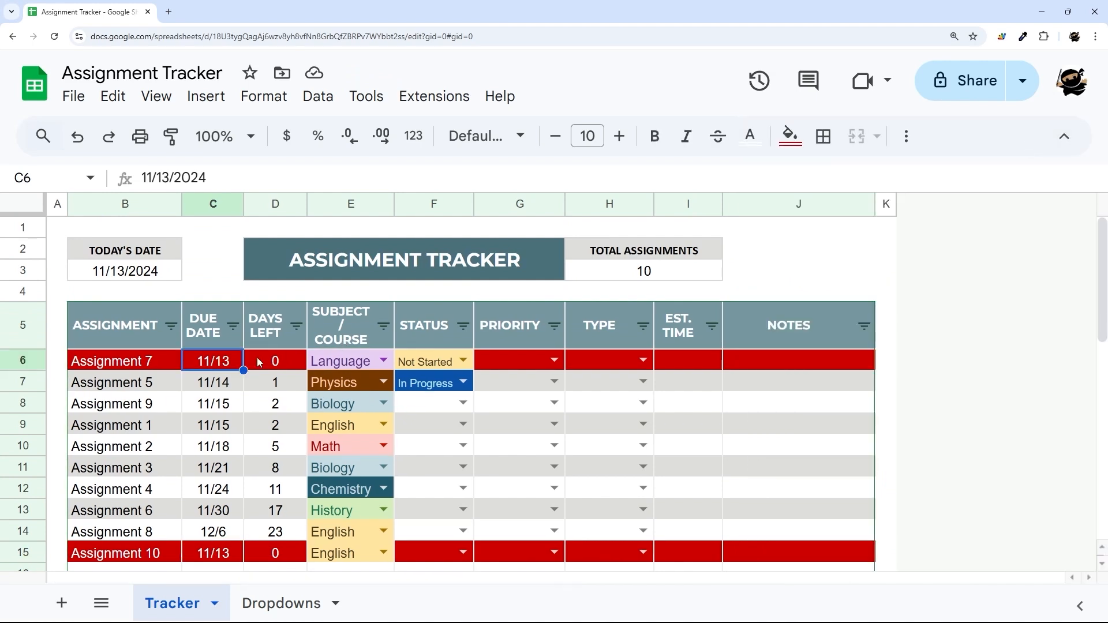
pyautogui.click(269, 99)
pyautogui.click(332, 469)
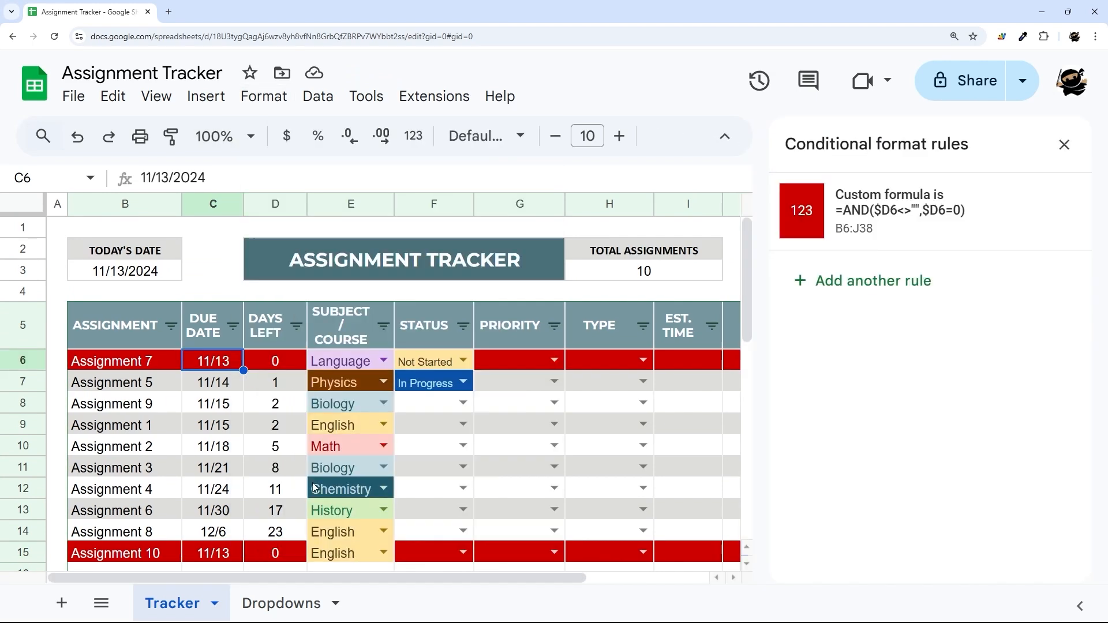
pyautogui.click(906, 216)
pyautogui.scroll(-3, 900, 519)
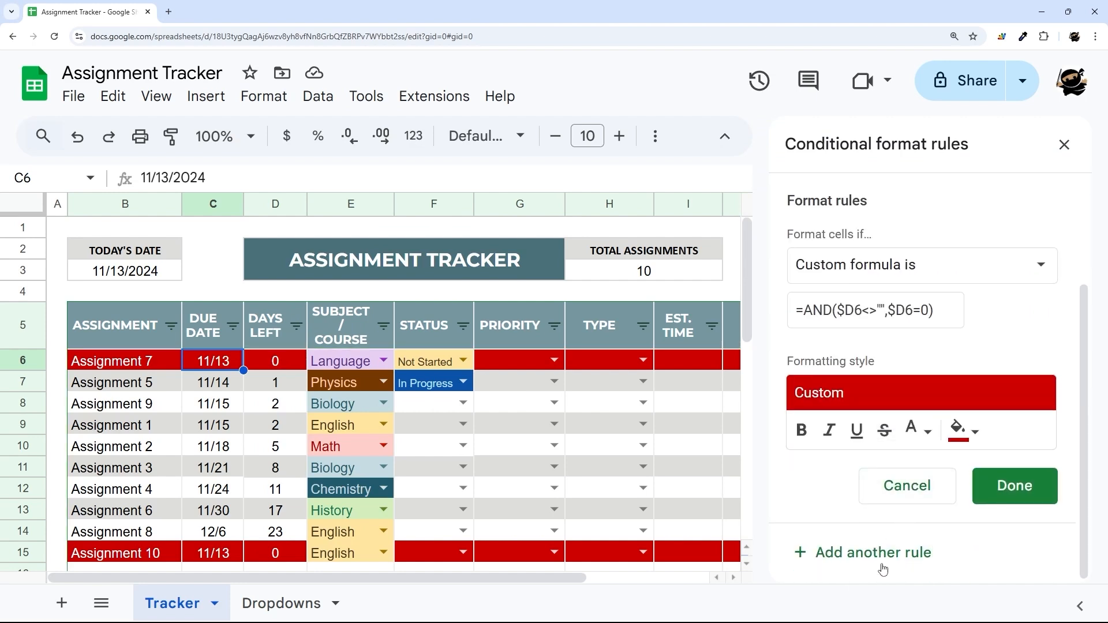
pyautogui.scroll(3, 878, 525)
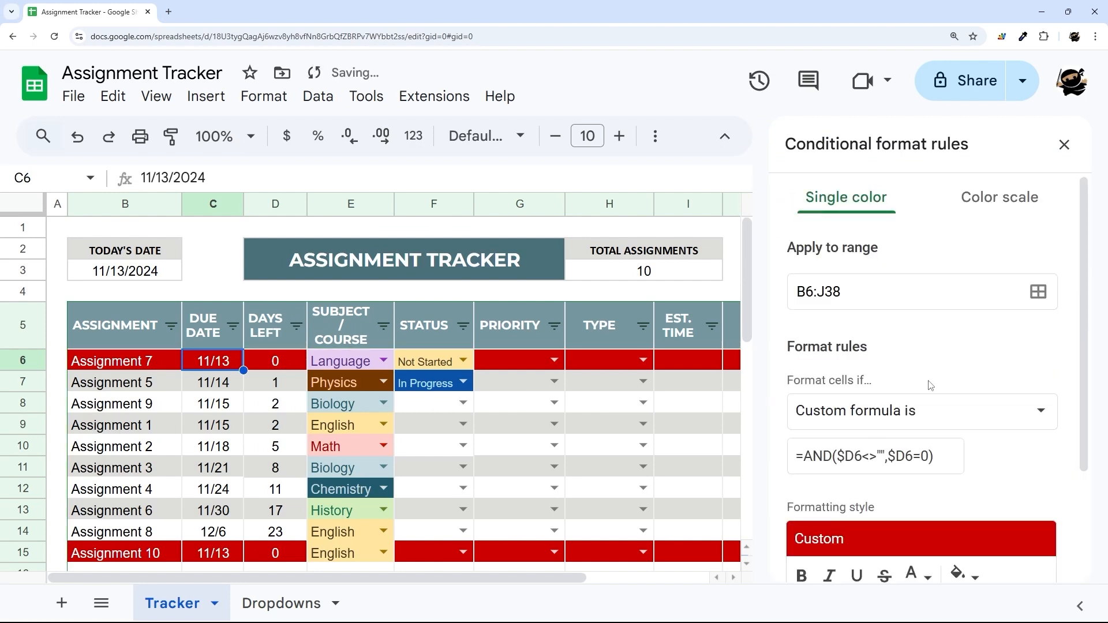
# Change the new rule's custom formula to =AND($D6<>"",$D6=1) and set its fill colour to golden yellow
pyautogui.scroll(-2, 928, 387)
pyautogui.click(922, 341)
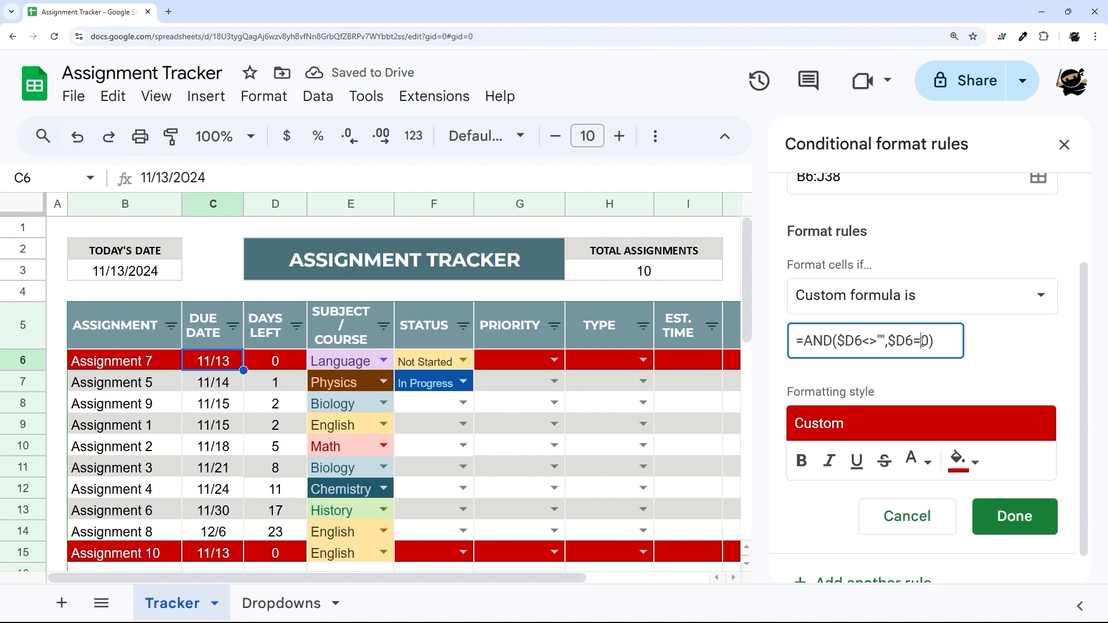
pyautogui.write('1')
pyautogui.click(962, 461)
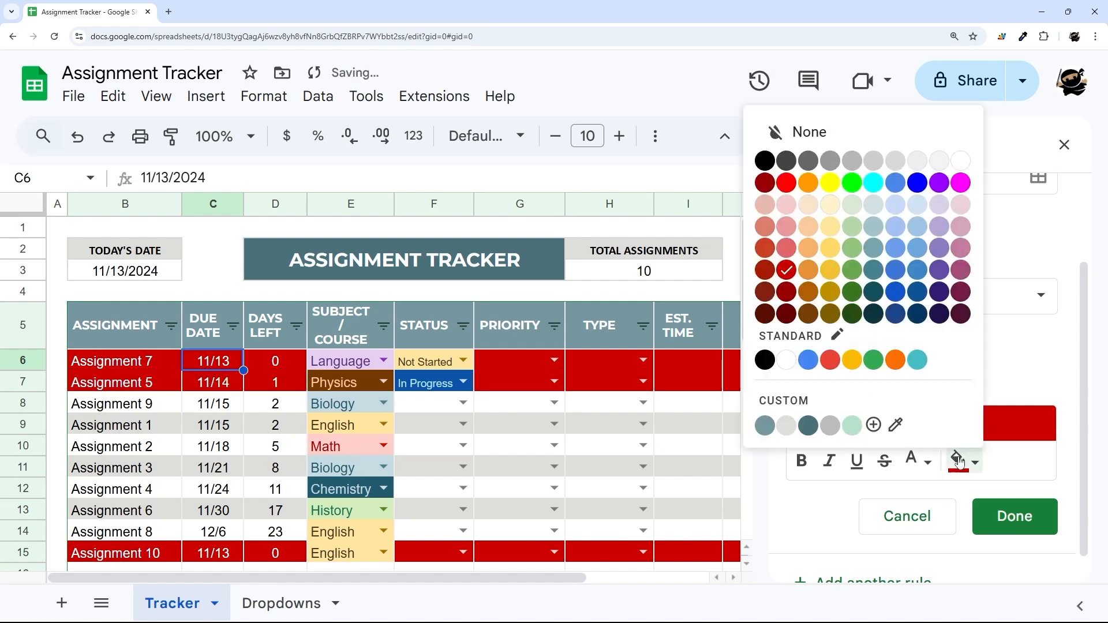
pyautogui.click(808, 270)
pyautogui.click(963, 461)
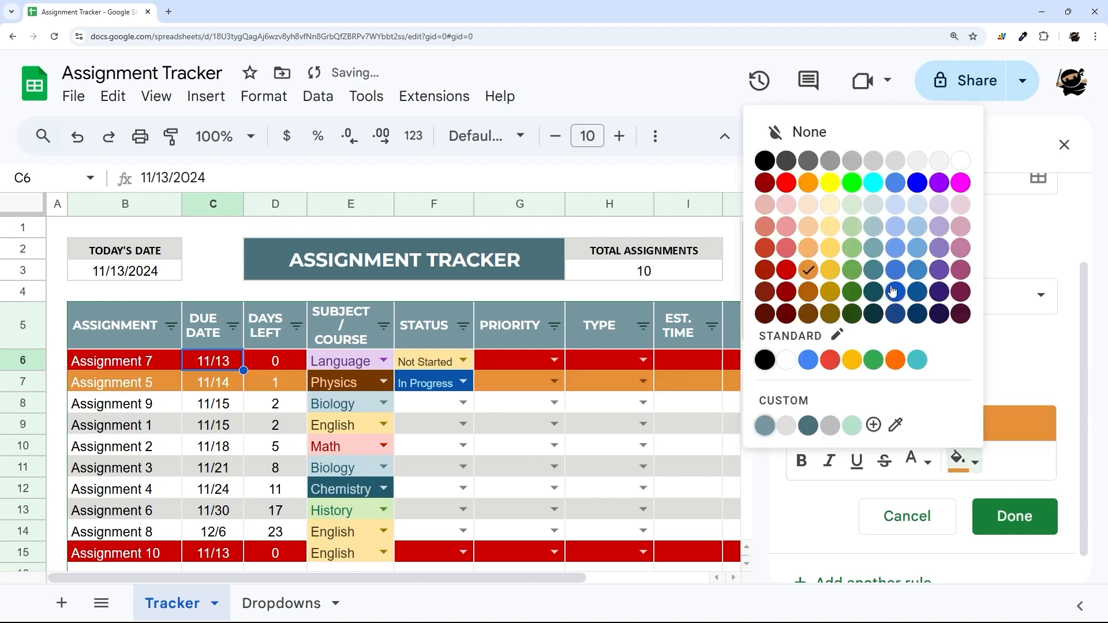
pyautogui.click(830, 270)
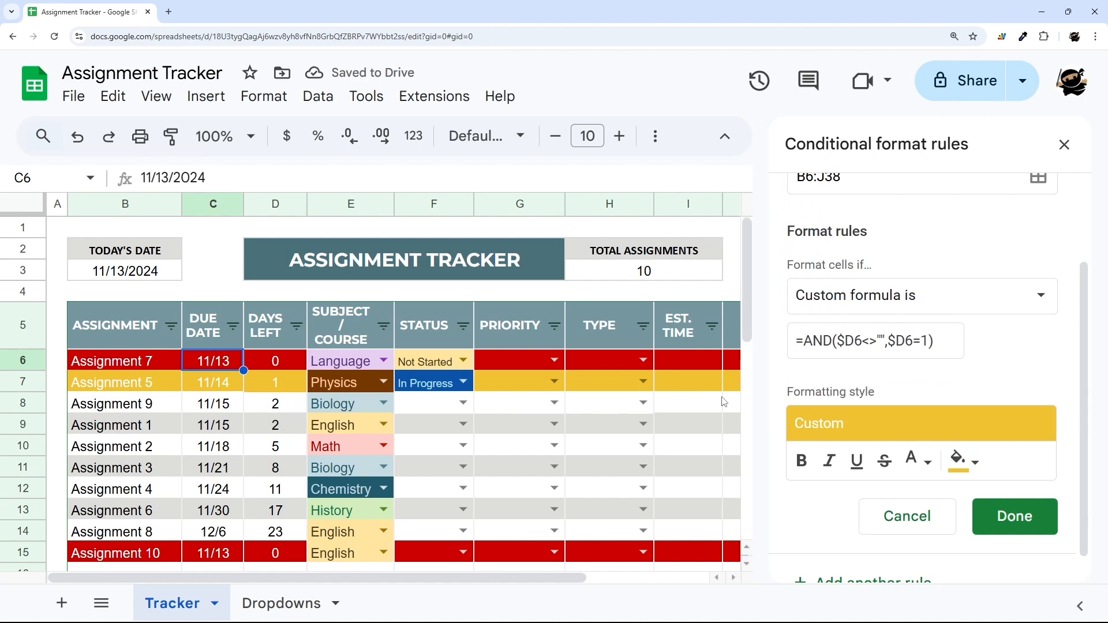
# Change the yellow rule's custom formula to =AND($D6<>"",$D6<=3) and save the rule
pyautogui.click(920, 342)
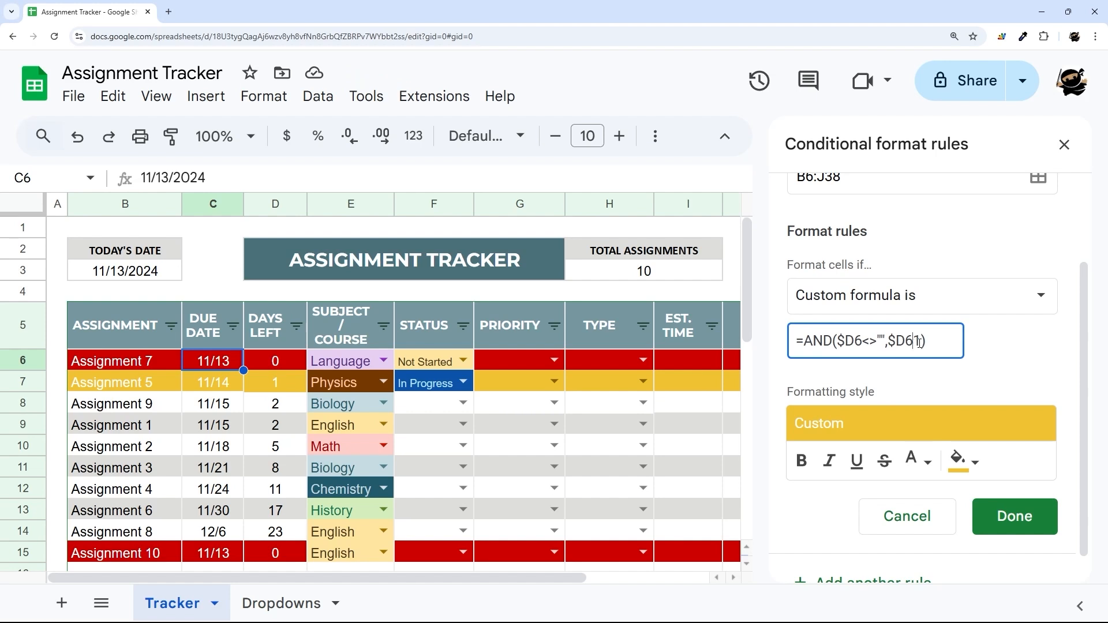
pyautogui.write('<')
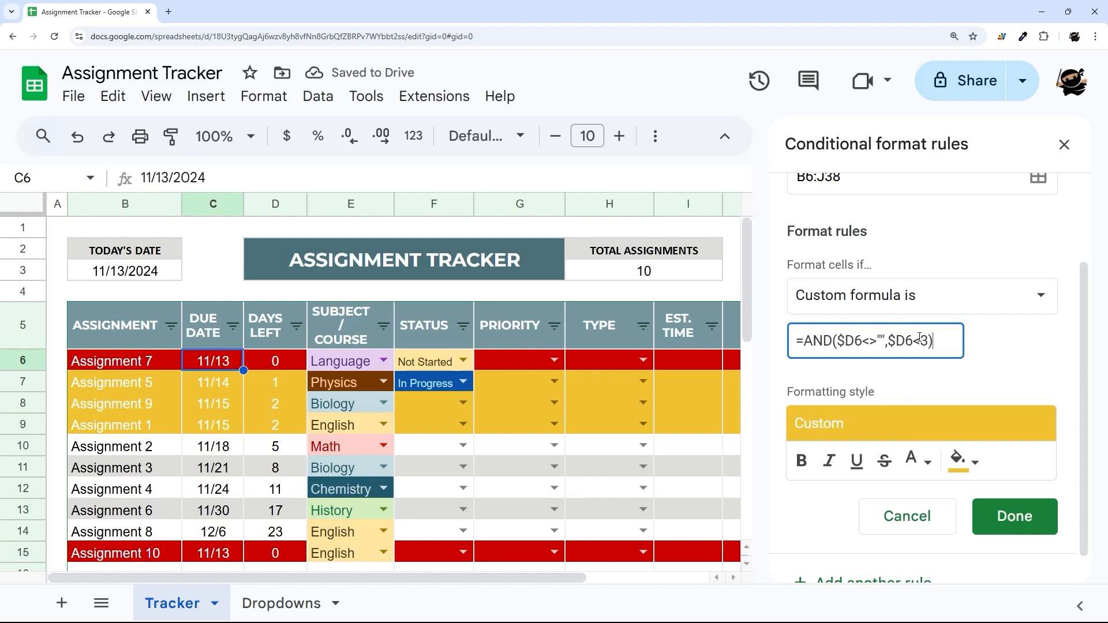
pyautogui.write('=')
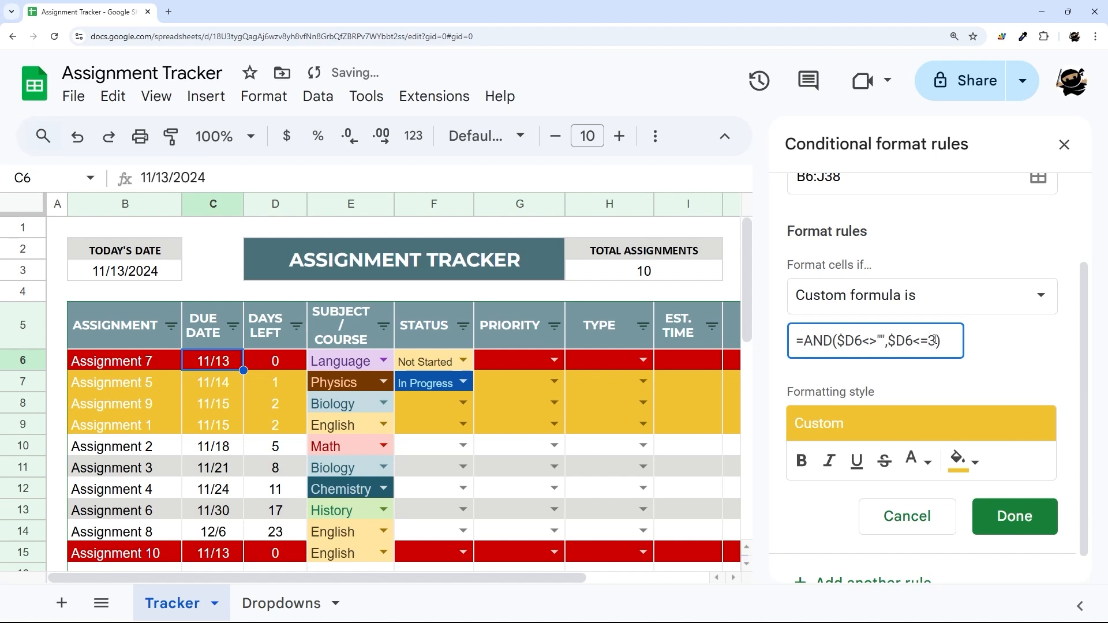
pyautogui.click(1007, 522)
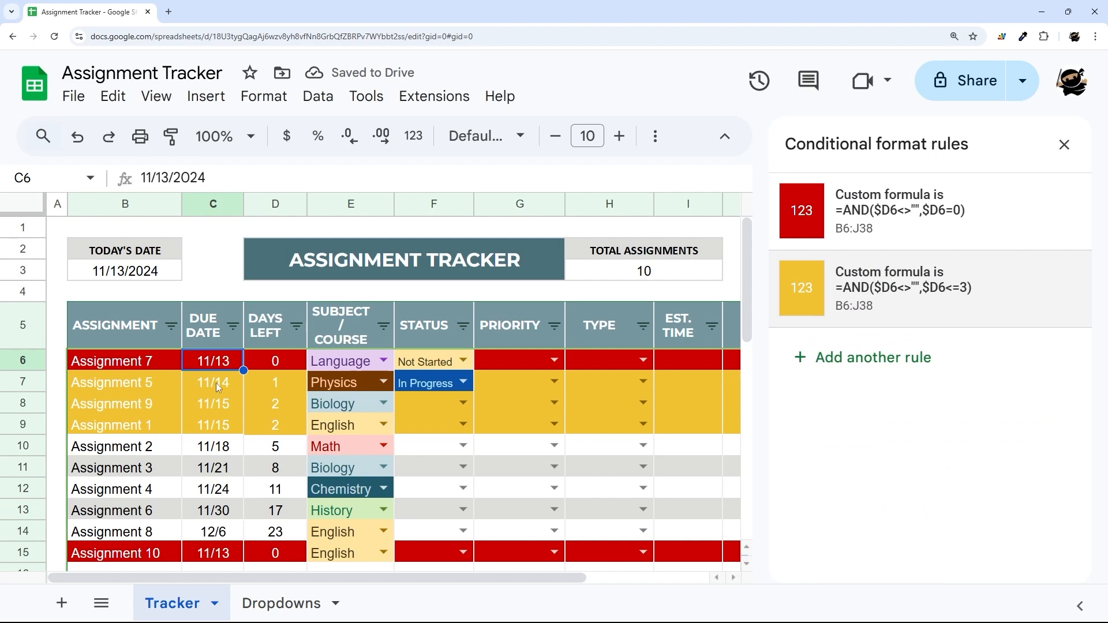
# Test rule priority by moving the yellow rule above the red one, and restore the original order
pyautogui.click(277, 362)
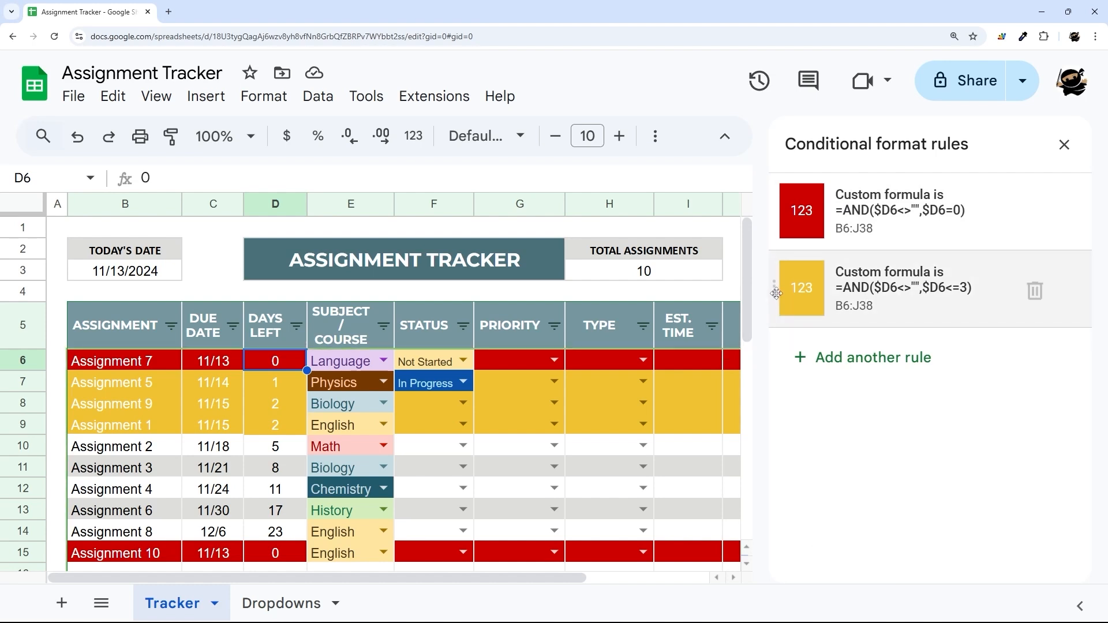
pyautogui.moveTo(773, 286); pyautogui.dragTo(775, 228)
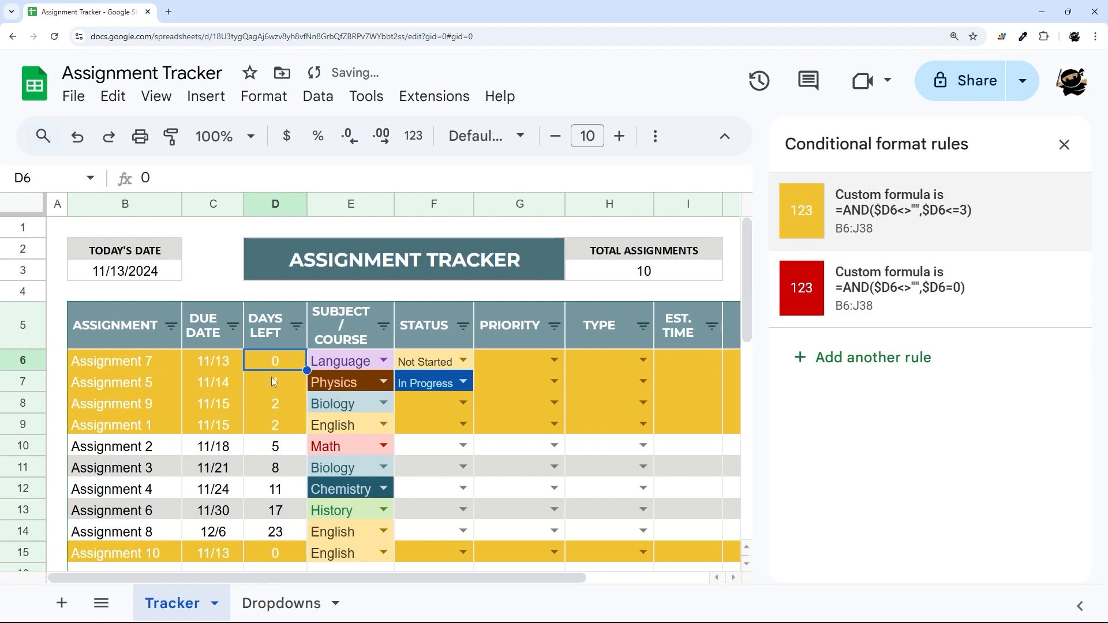
pyautogui.scroll(-3, 274, 383)
pyautogui.scroll(3, 274, 387)
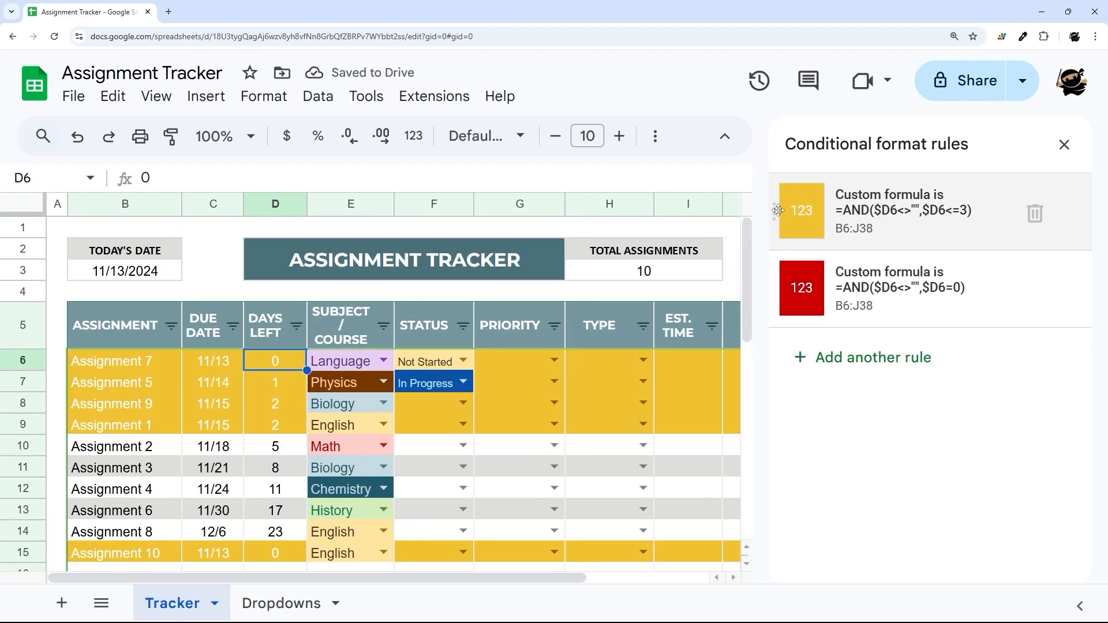
pyautogui.moveTo(778, 210); pyautogui.dragTo(803, 294)
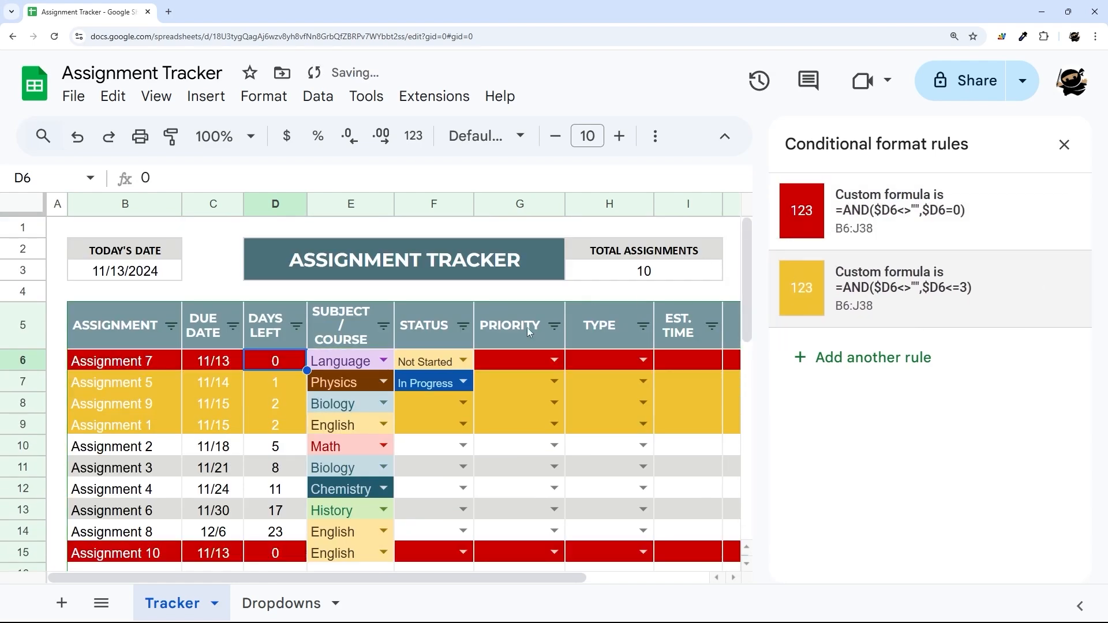
pyautogui.scroll(-3, 519, 332)
pyautogui.scroll(3, 486, 340)
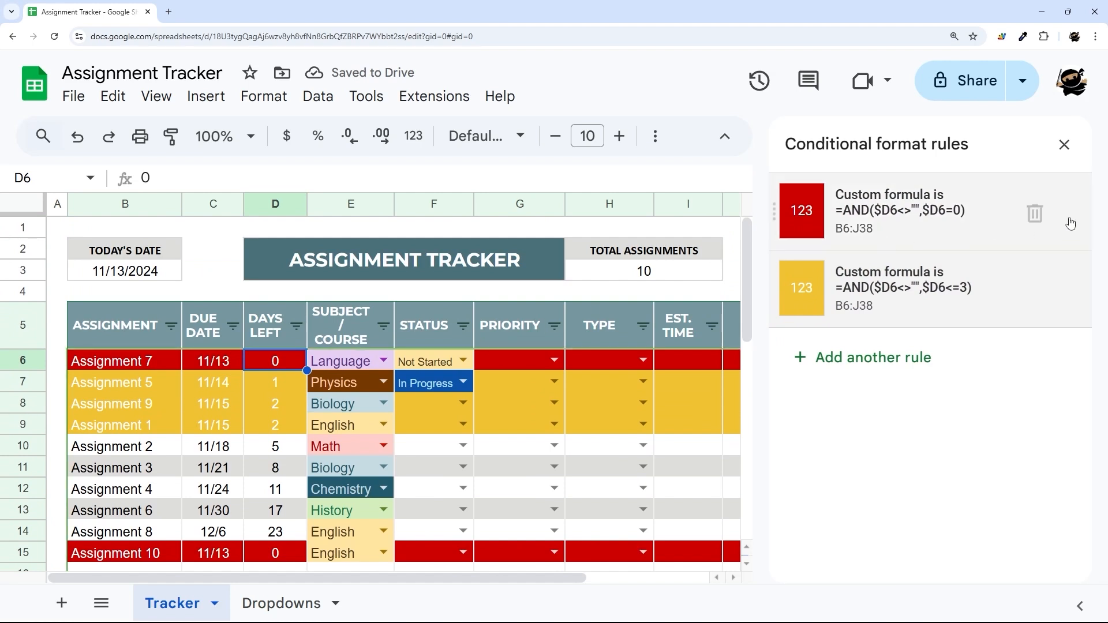
# Close the conditional format rules and apply horizontal borders to the range B6:J38
pyautogui.click(1064, 144)
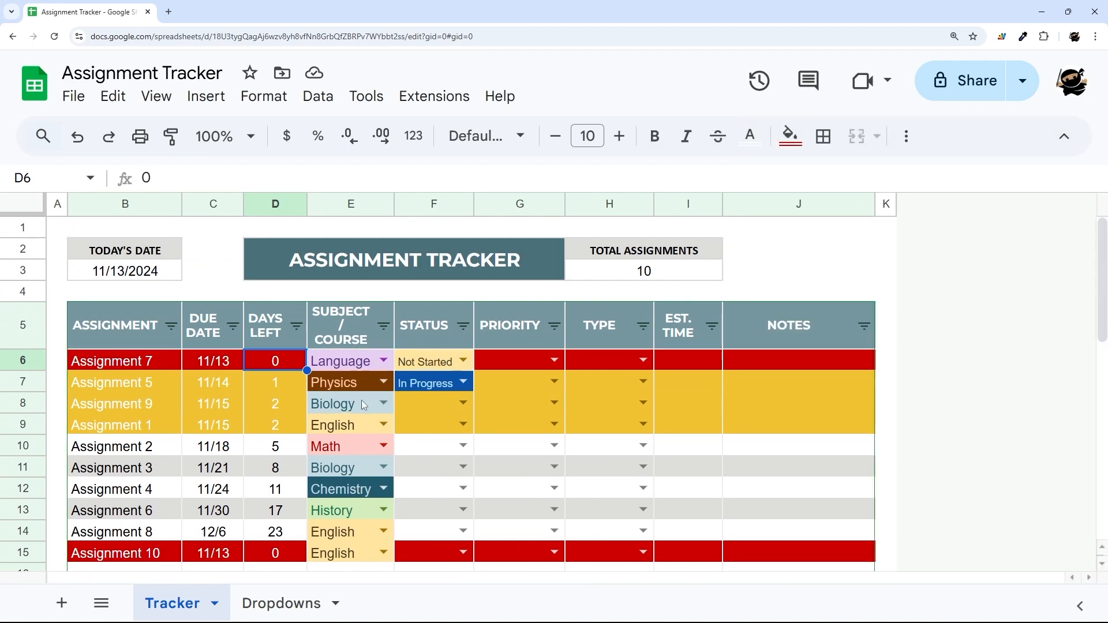
pyautogui.moveTo(152, 389); pyautogui.dragTo(271, 427)
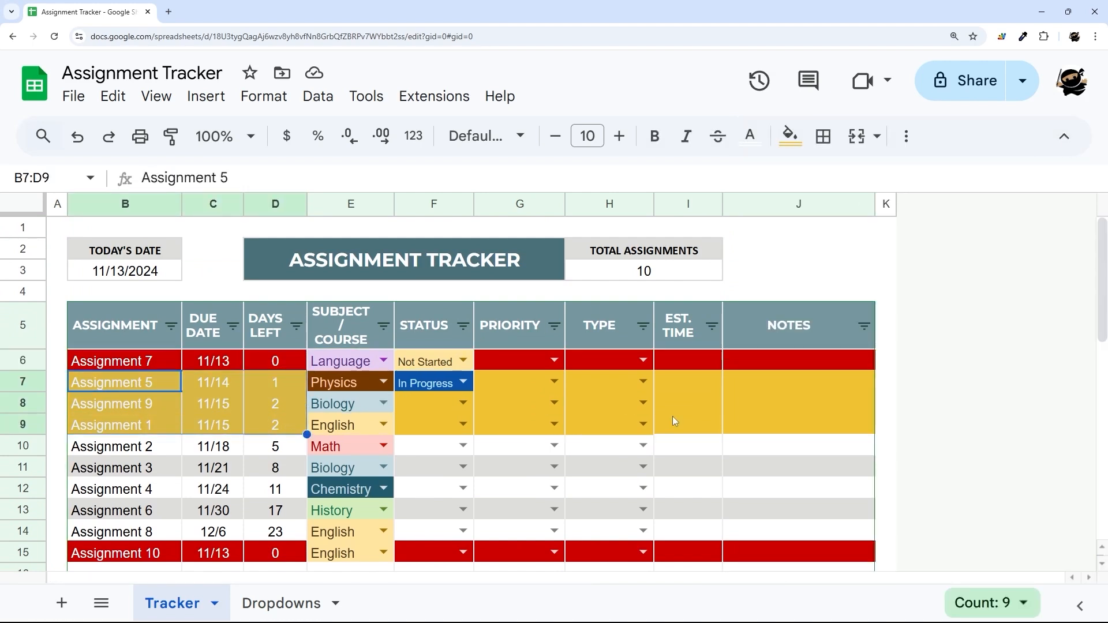
pyautogui.click(748, 407)
pyautogui.keyDown('shift'); pyautogui.click(627, 387); pyautogui.keyUp('shift')
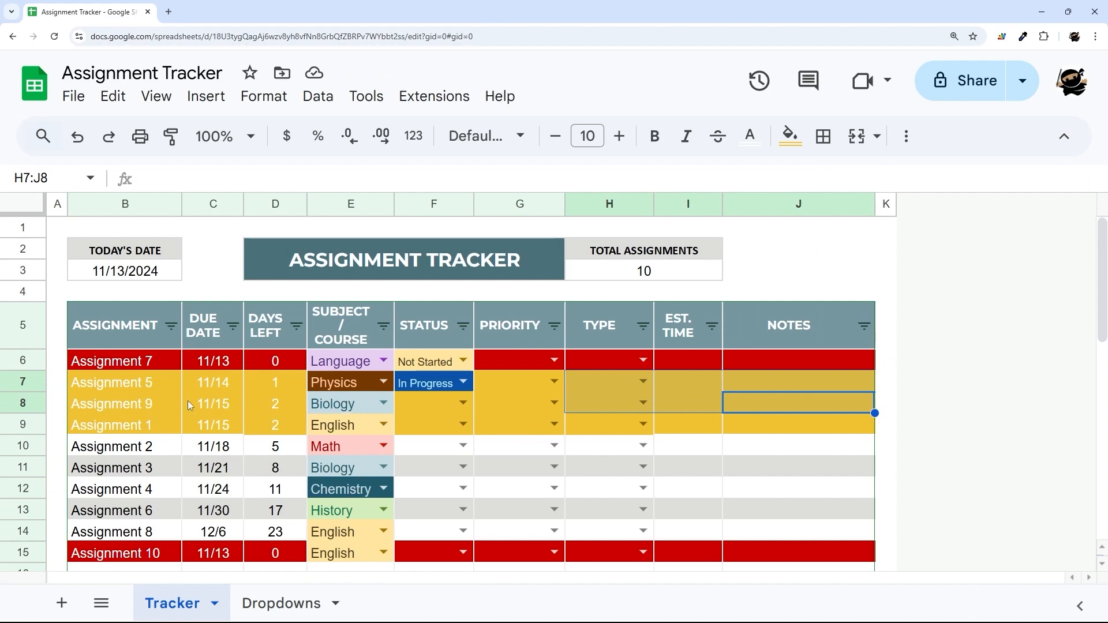
pyautogui.moveTo(136, 354); pyautogui.dragTo(752, 489)
pyautogui.scroll(-8, 767, 442)
pyautogui.scroll(8, 429, 358)
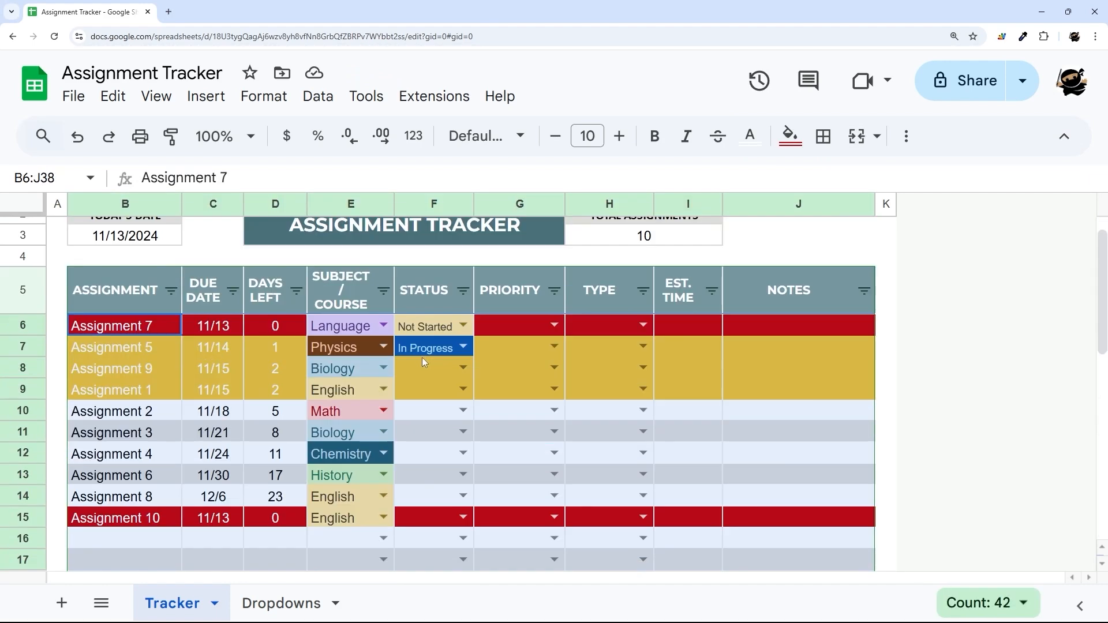
pyautogui.click(824, 136)
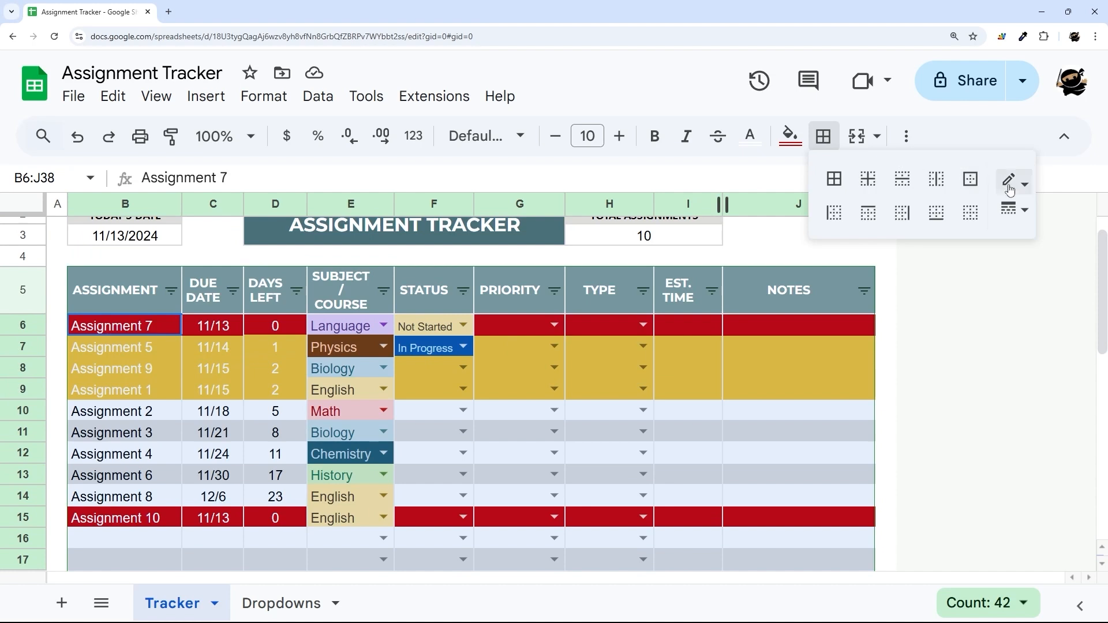
pyautogui.click(903, 181)
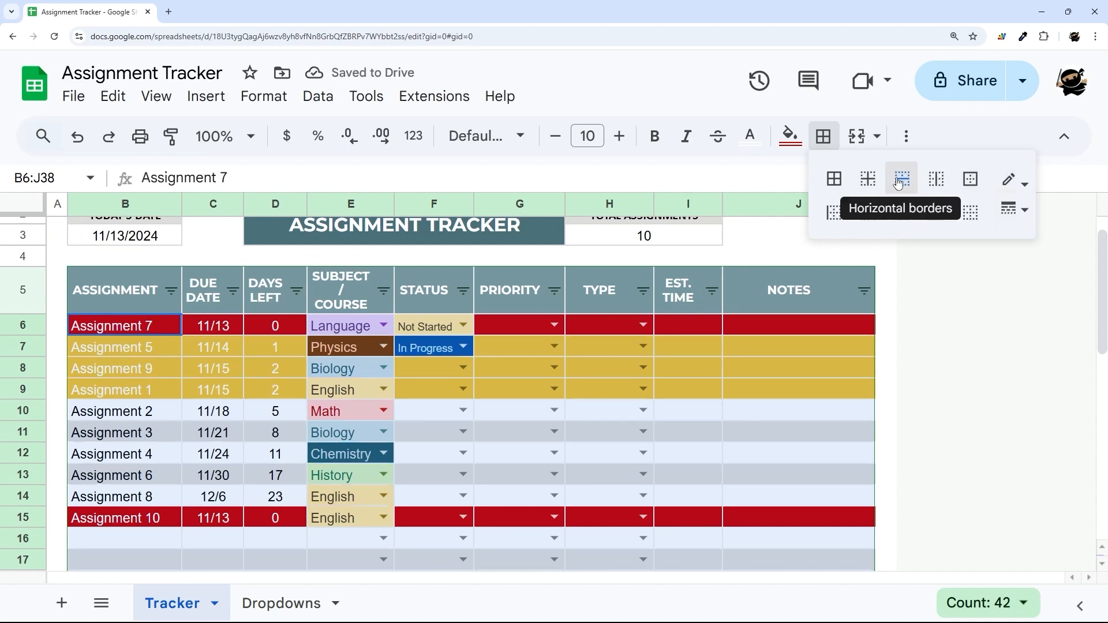
pyautogui.click(906, 136)
pyautogui.click(899, 136)
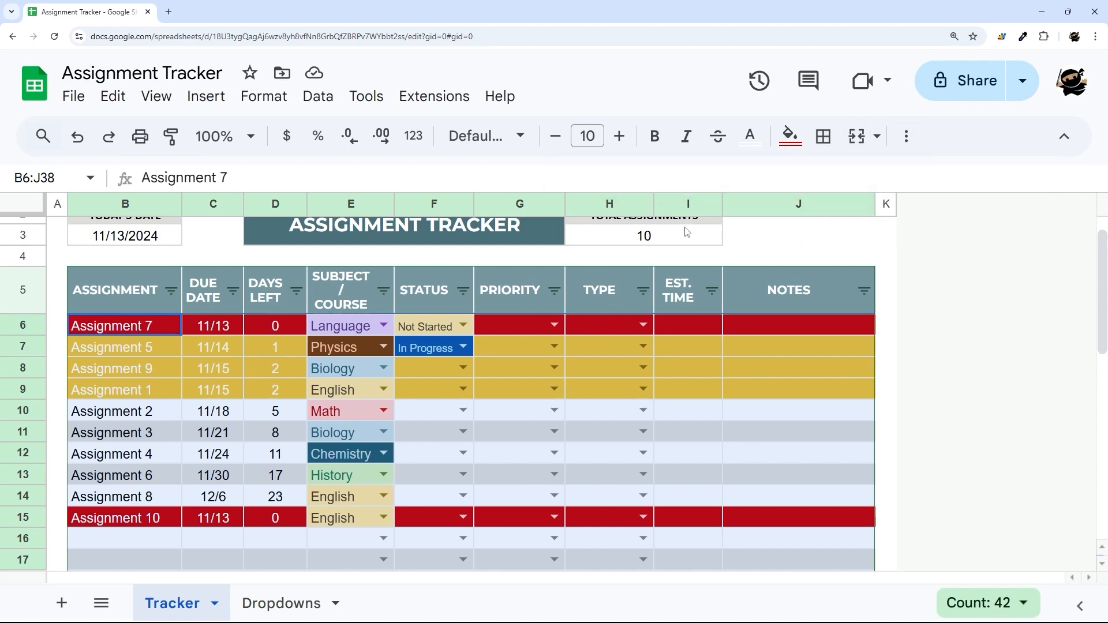
pyautogui.click(788, 255)
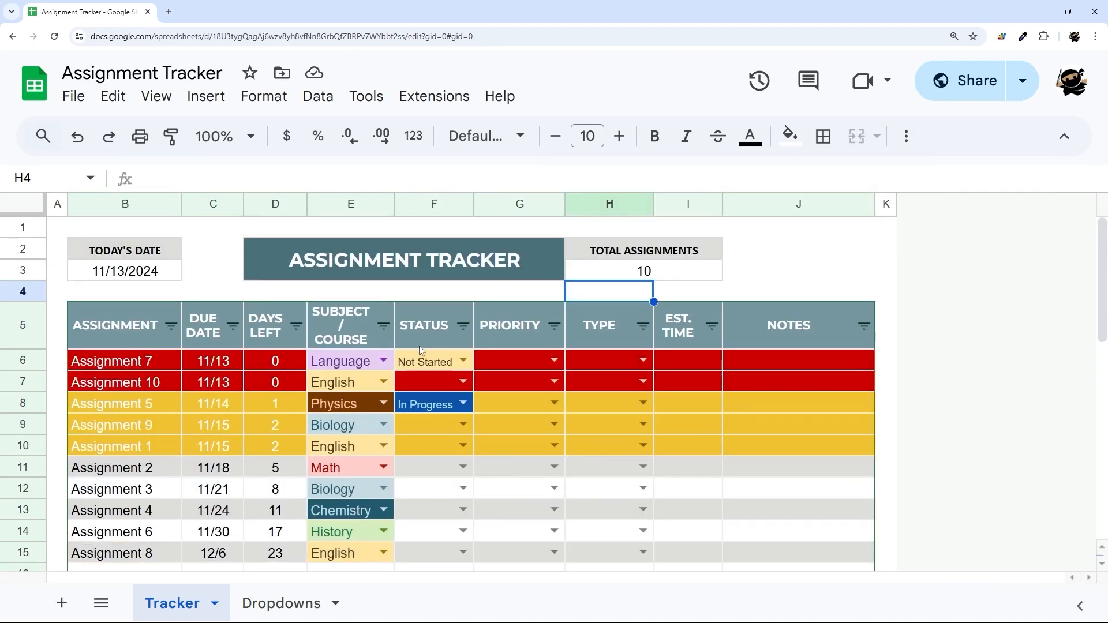
# Set Assignment 7's status to Complete and its due date to 11/12/2024
pyautogui.click(456, 362)
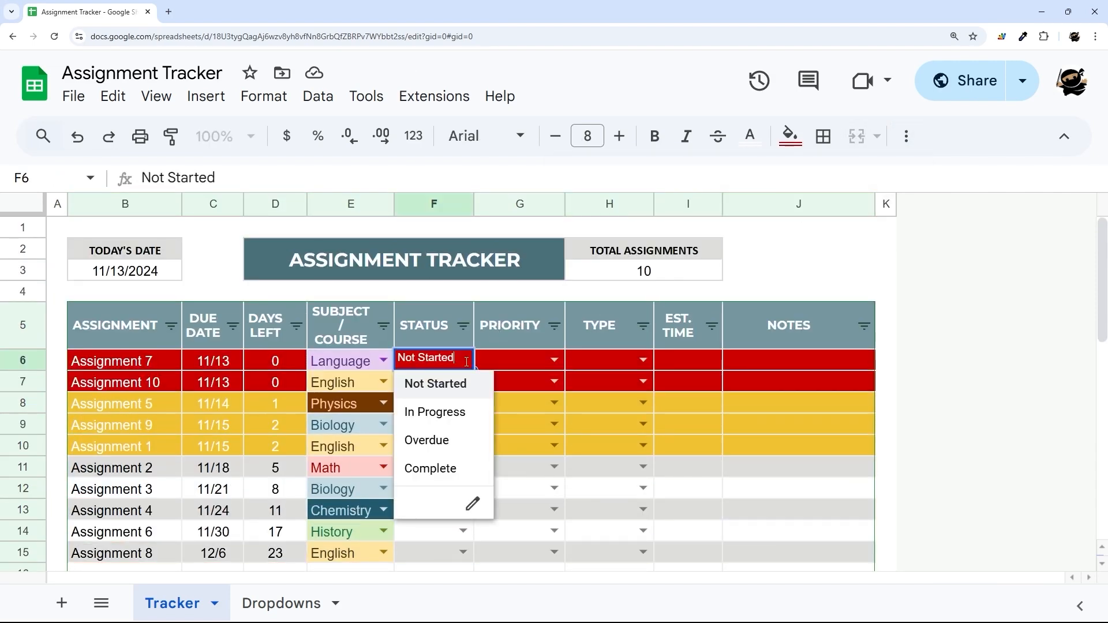
pyautogui.click(431, 469)
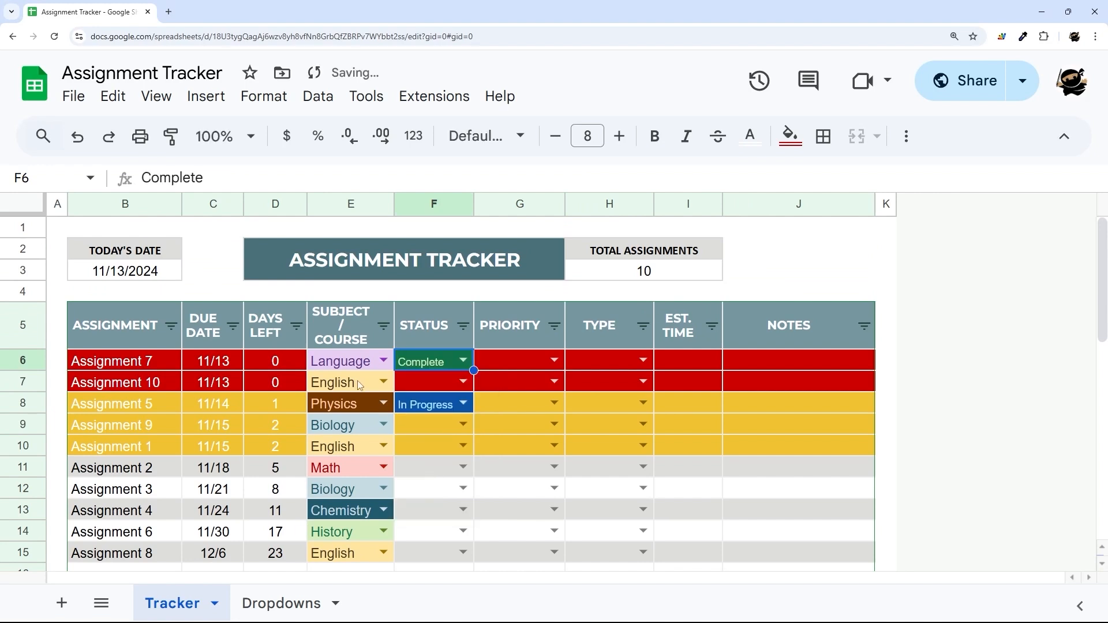
pyautogui.doubleClick(222, 366)
pyautogui.click(180, 208)
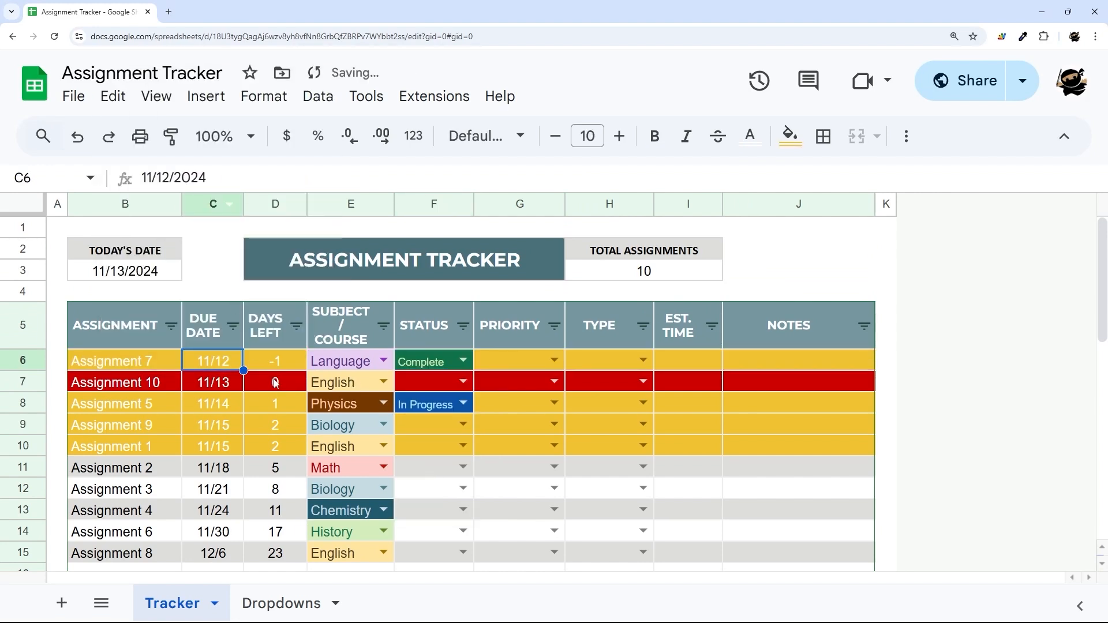
# Reopen the conditional format rules for cell D6 and add another rule based on the yellow rule
pyautogui.click(276, 365)
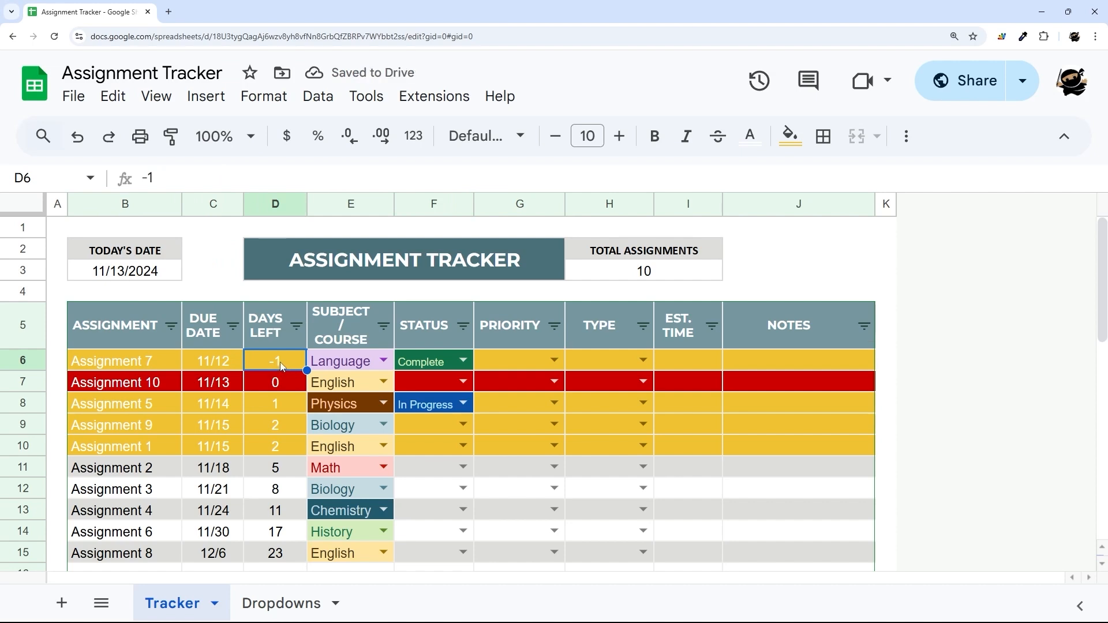
pyautogui.click(261, 101)
pyautogui.click(334, 476)
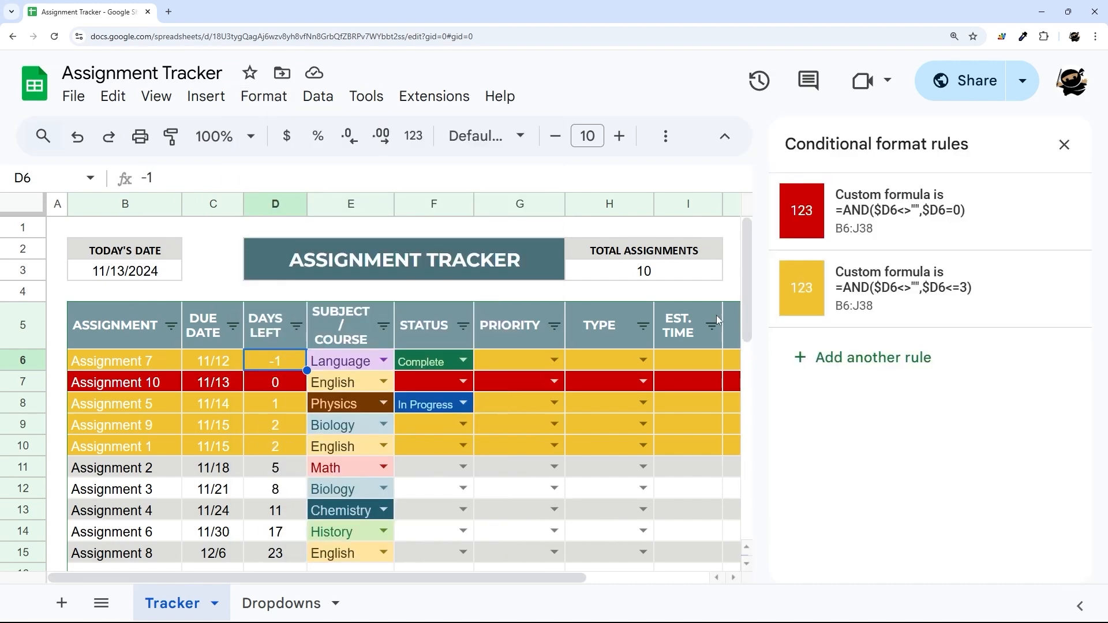
pyautogui.click(892, 307)
pyautogui.scroll(-3, 868, 487)
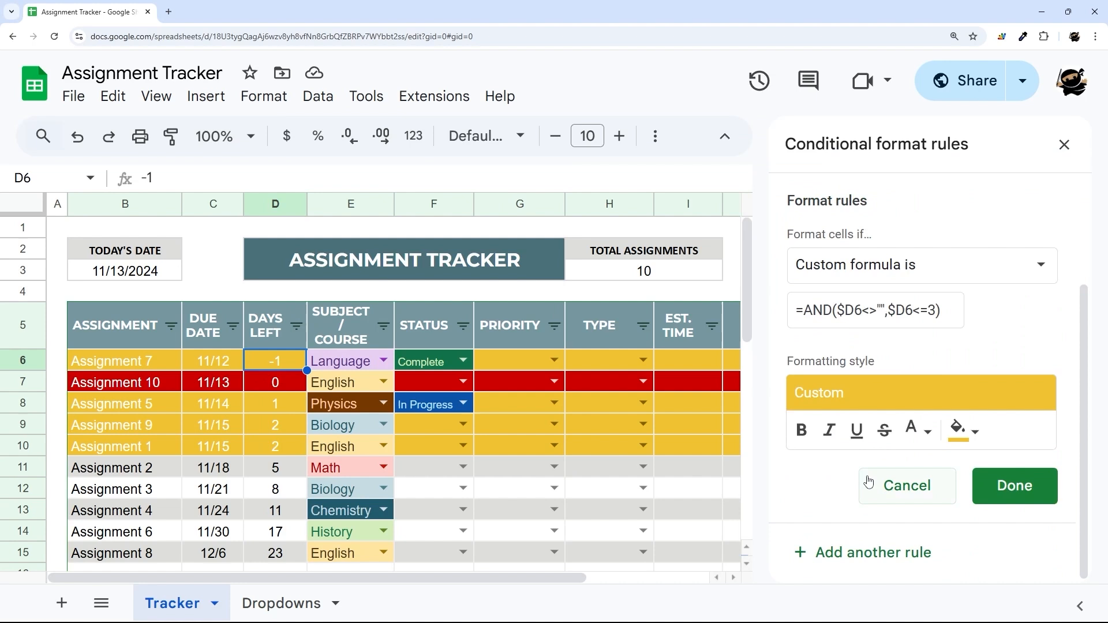
pyautogui.click(878, 553)
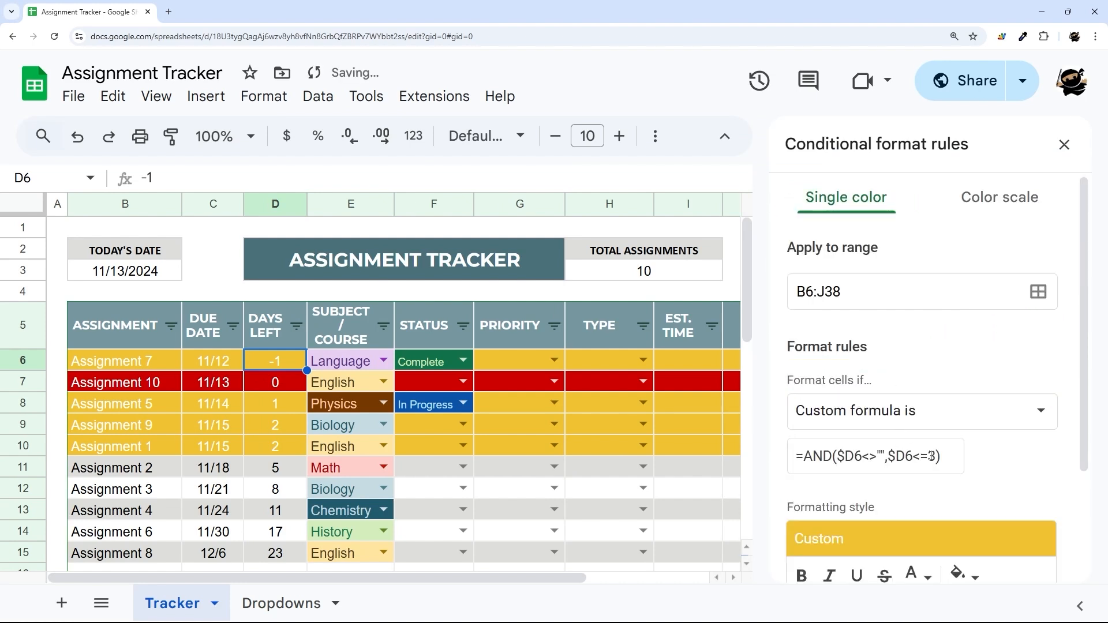
# Replace the new rule's custom formula with =$F6="Complete"
pyautogui.click(932, 456)
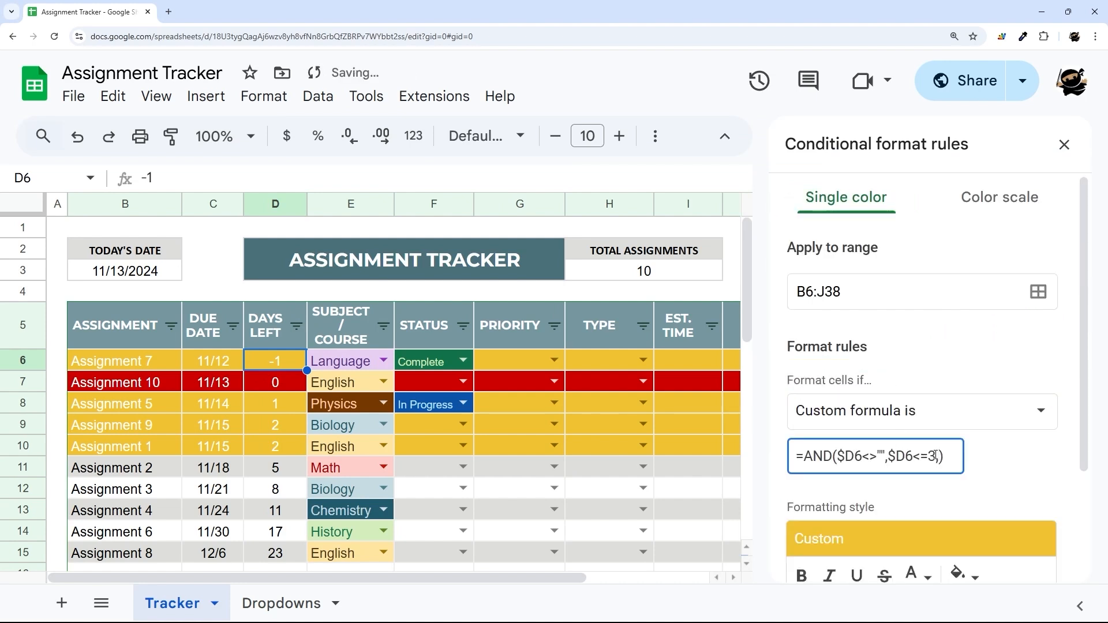
pyautogui.write('6=')
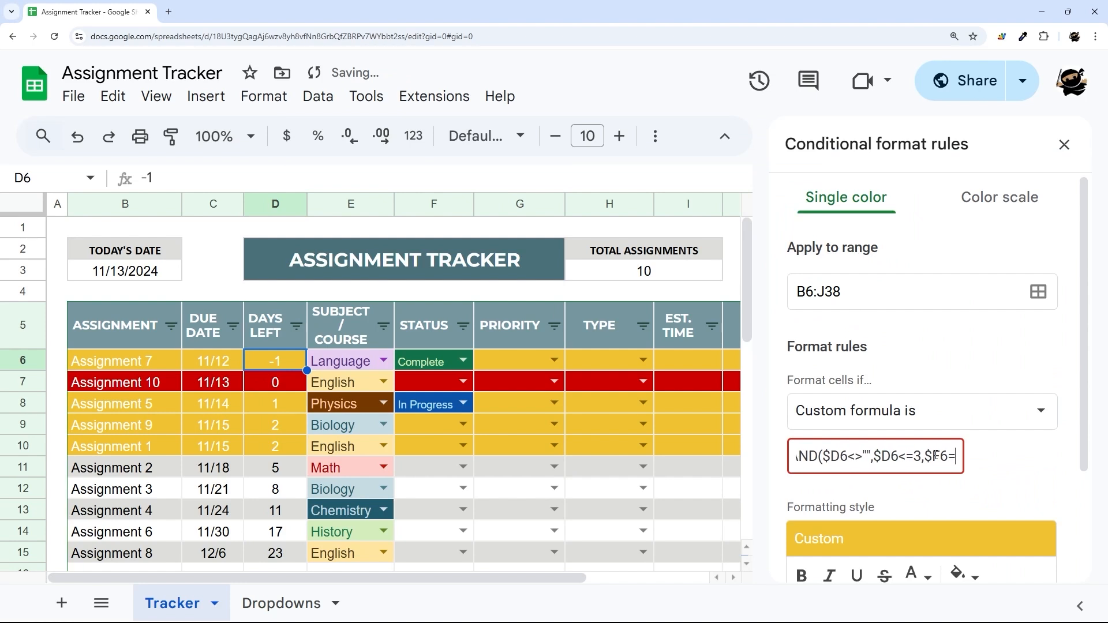
pyautogui.write('"Complete")')
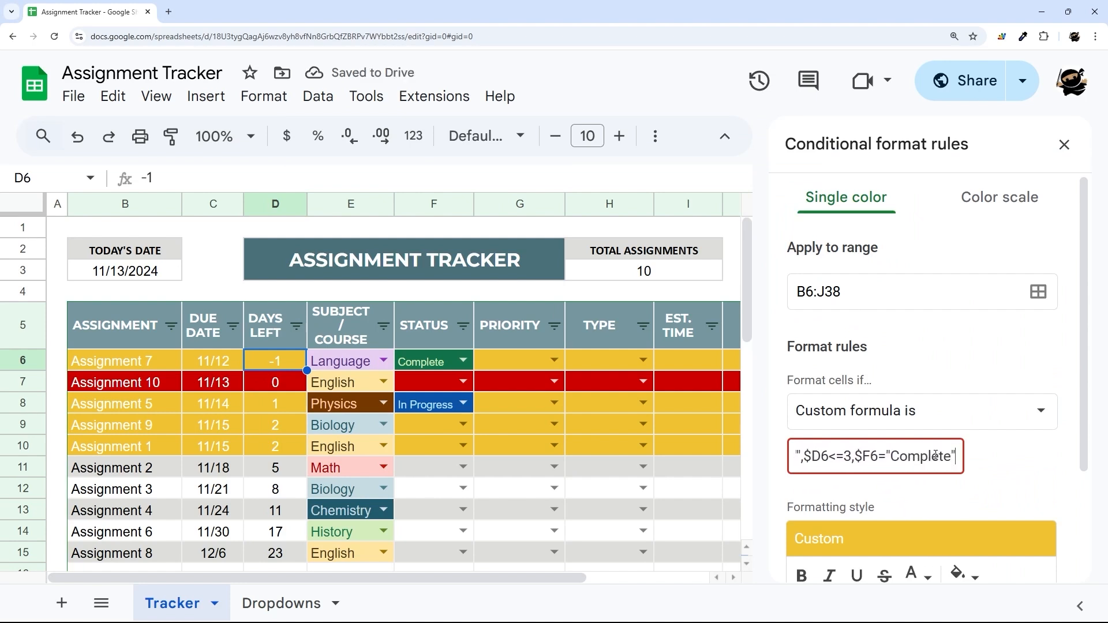
pyautogui.press('Home')
pyautogui.press('Right')
pyautogui.press('Right')
pyautogui.press('Right')
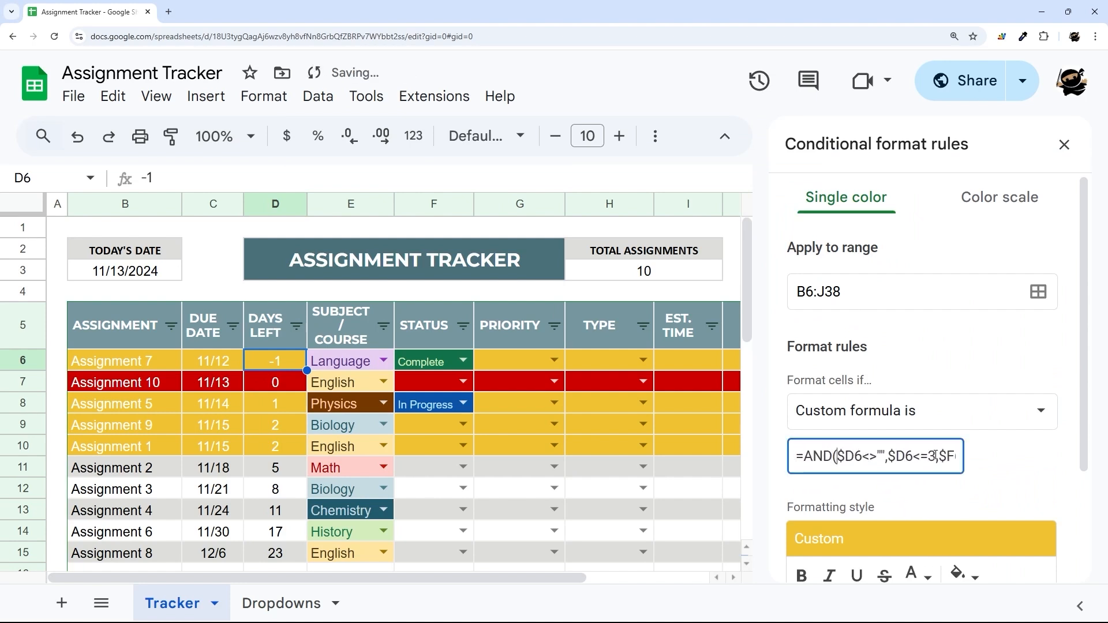
pyautogui.press('BackSpace')
pyautogui.press('BackSpace')
pyautogui.press('BackSpace')
pyautogui.press('BackSpace')
pyautogui.press('Delete')
pyautogui.press('Delete')
pyautogui.press('Delete')
pyautogui.press('Delete')
pyautogui.press('Delete')
pyautogui.press('Delete')
pyautogui.press('Delete')
pyautogui.press('Delete')
pyautogui.press('Delete')
pyautogui.press('Delete')
pyautogui.press('Delete')
pyautogui.press('Delete')
pyautogui.press('Delete')
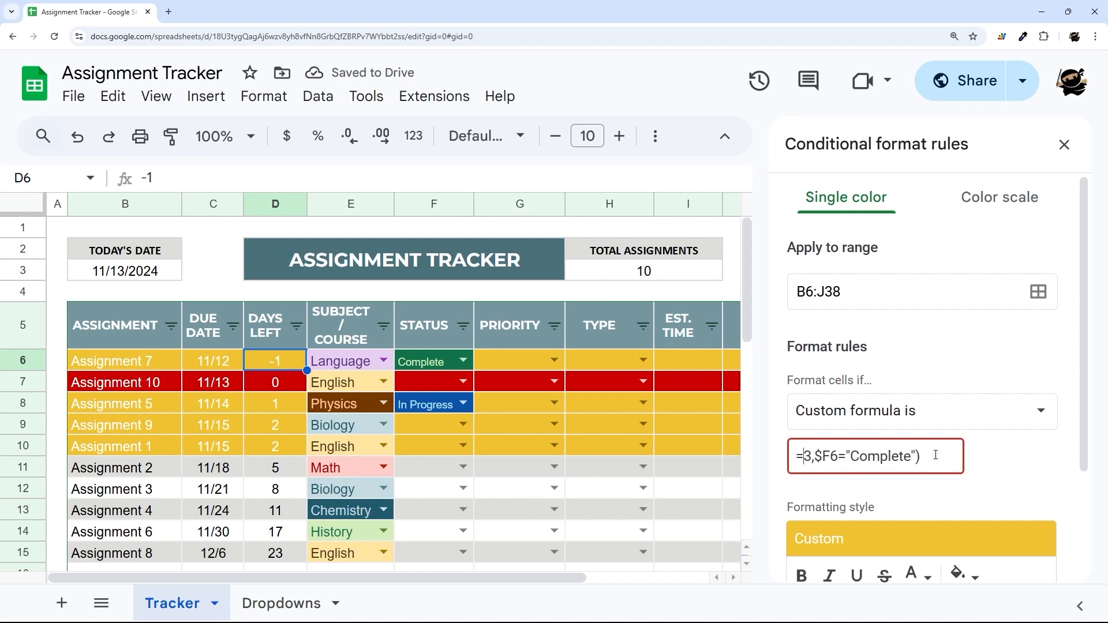
pyautogui.press('Delete')
pyautogui.press('Delete')
pyautogui.click(925, 459)
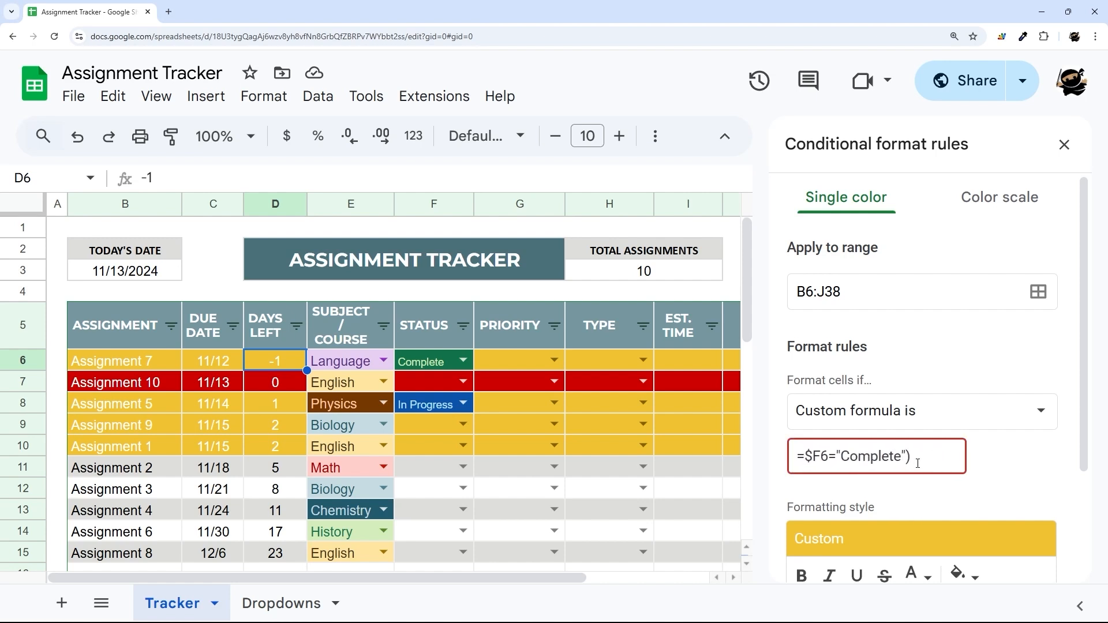
pyautogui.scroll(-1, 923, 461)
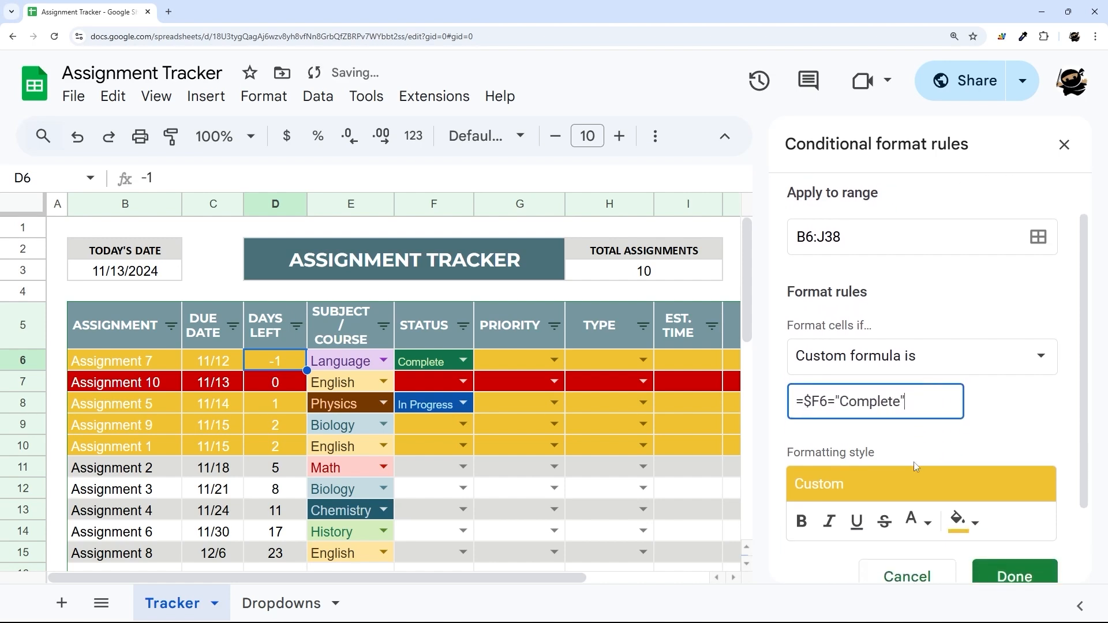
# Give the Complete rule a green fill, save it, and move it to the top of the conditional format rules
pyautogui.click(962, 519)
pyautogui.click(860, 333)
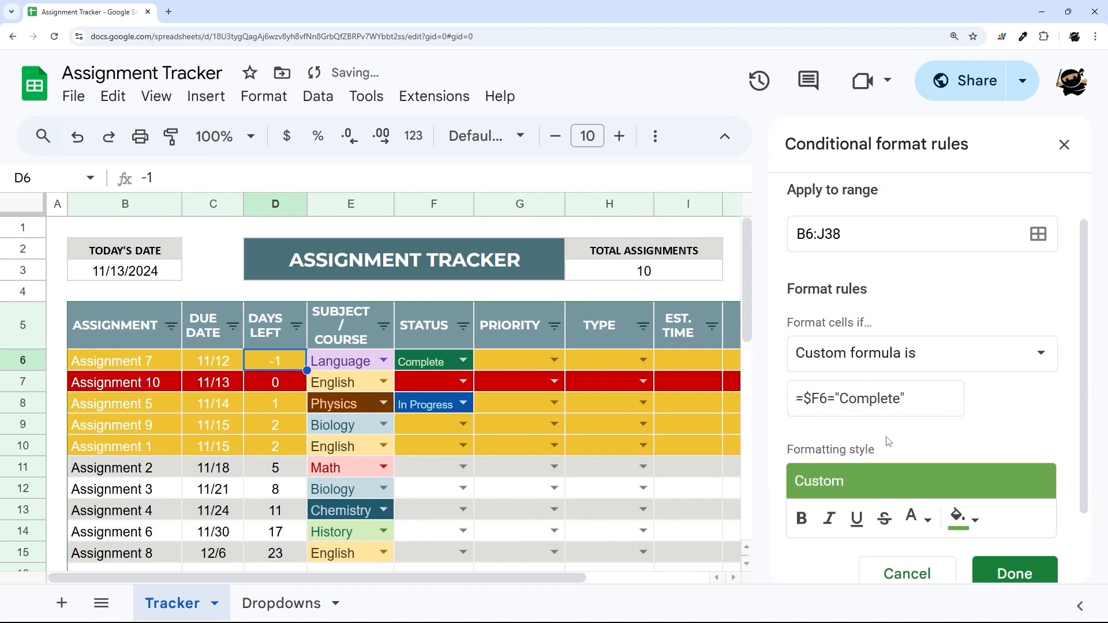
pyautogui.click(1011, 573)
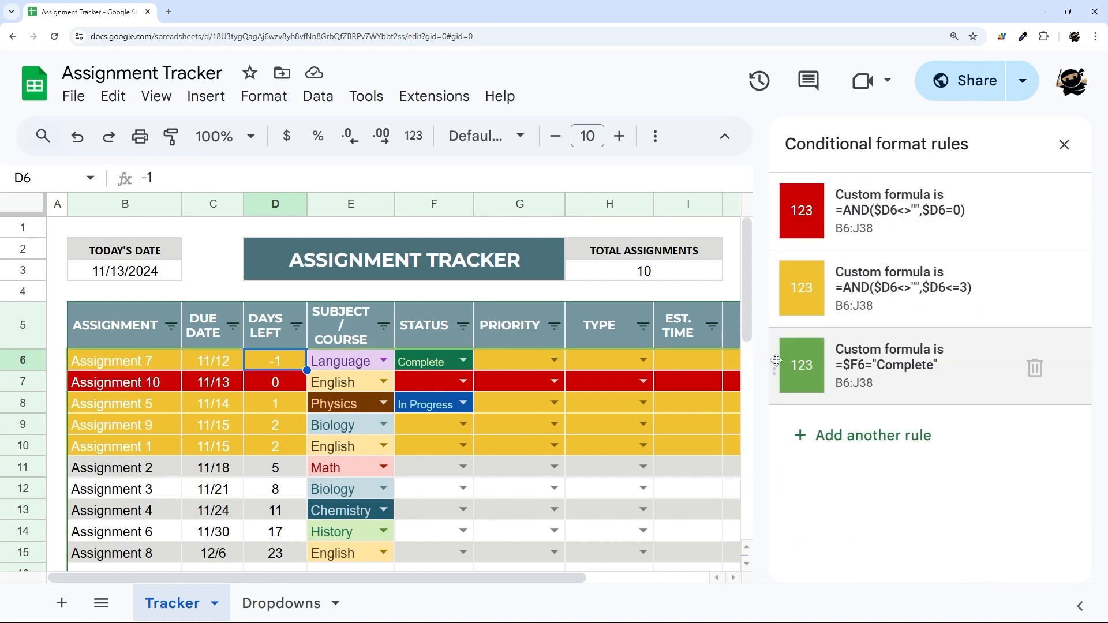
pyautogui.moveTo(776, 366); pyautogui.dragTo(789, 240)
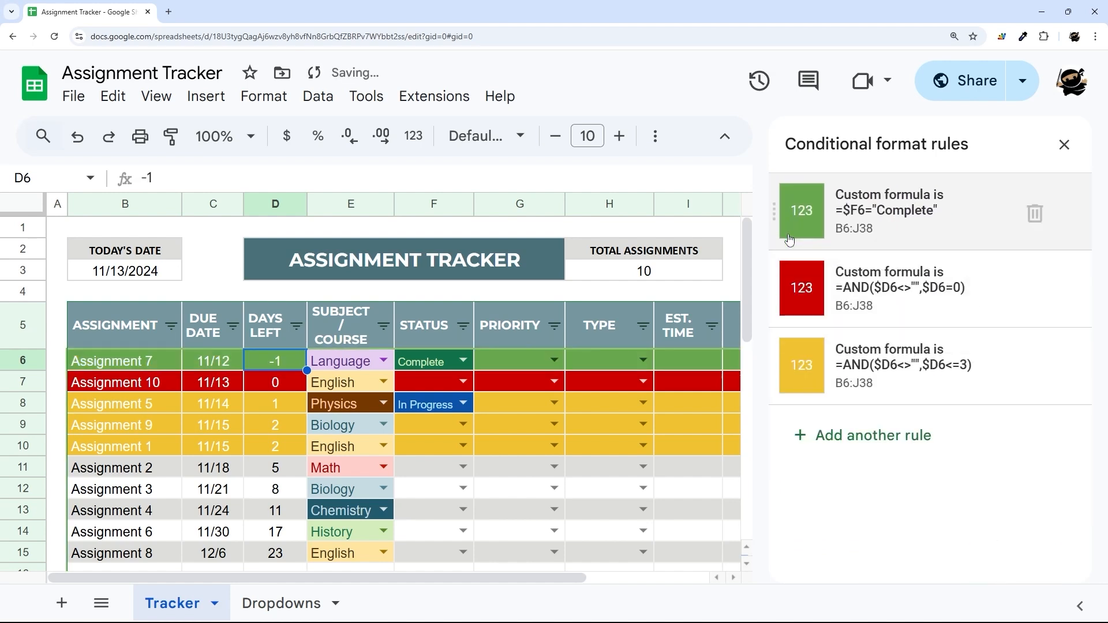
pyautogui.click(1064, 144)
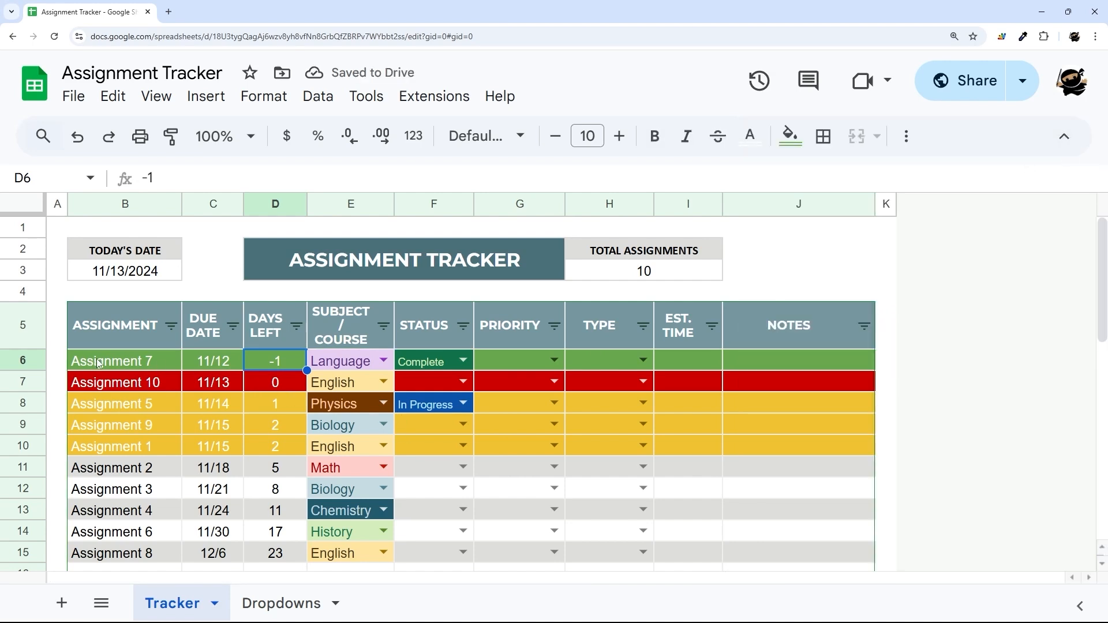
# Duplicate the Tracker sheet and rename the copy as Completed
pyautogui.moveTo(100, 364); pyautogui.dragTo(744, 360)
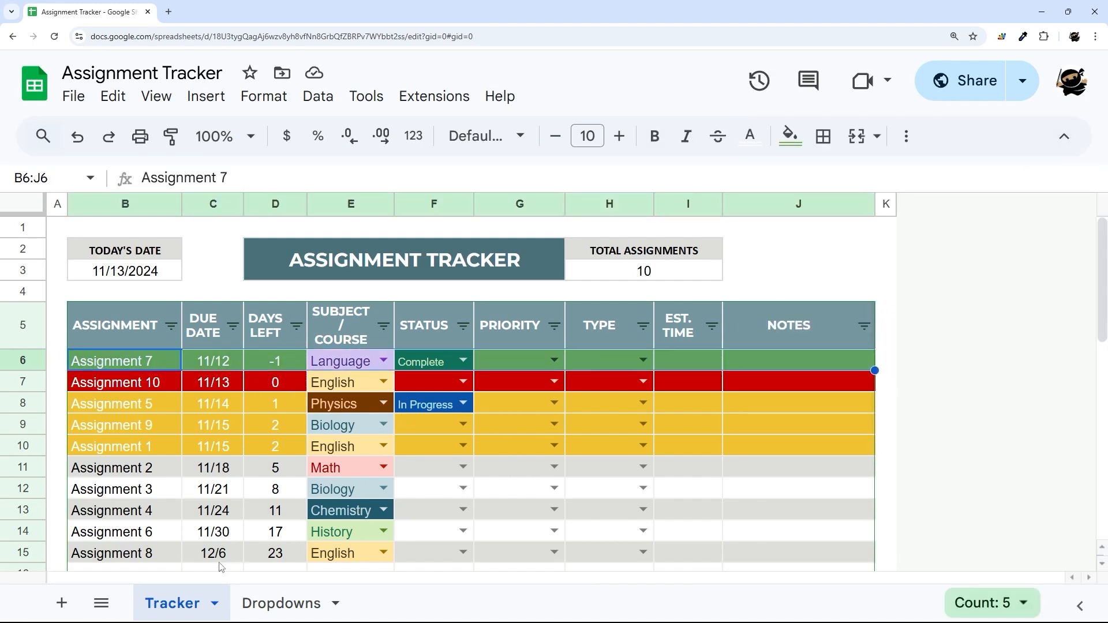
pyautogui.rightClick(173, 600)
pyautogui.click(168, 286)
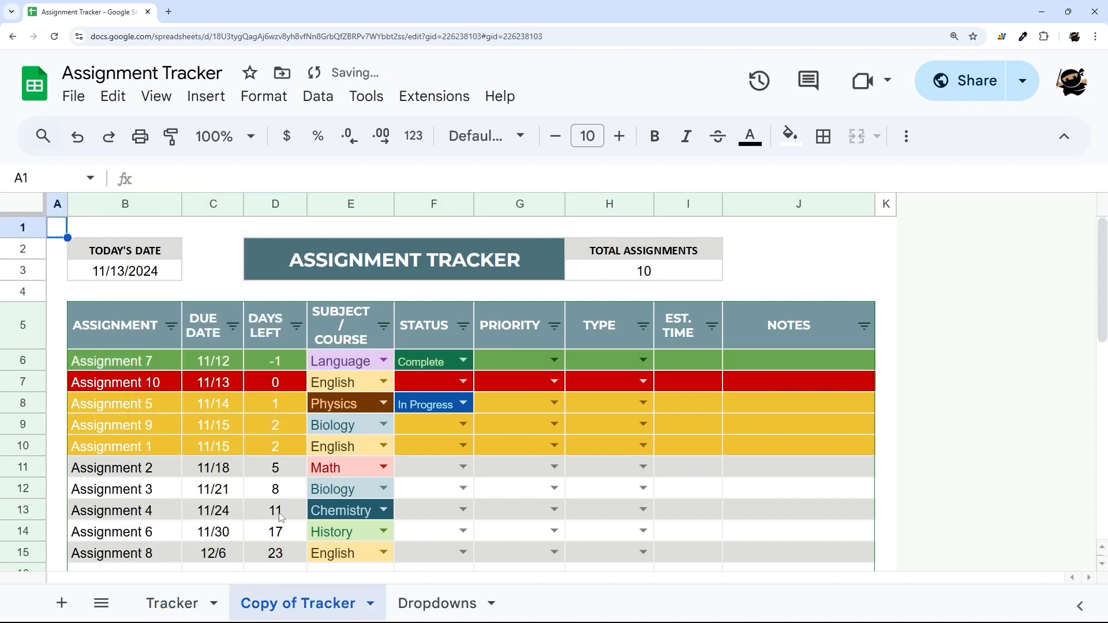
pyautogui.rightClick(298, 603)
pyautogui.click(254, 354)
pyautogui.write('Com')
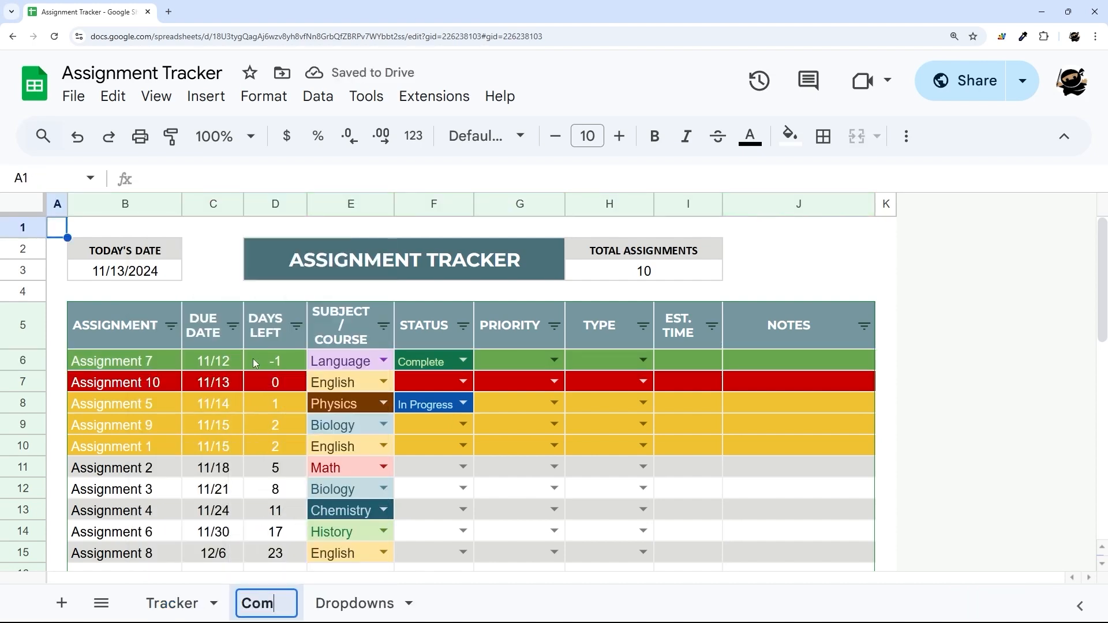
pyautogui.write('pleted')
pyautogui.press('Return')
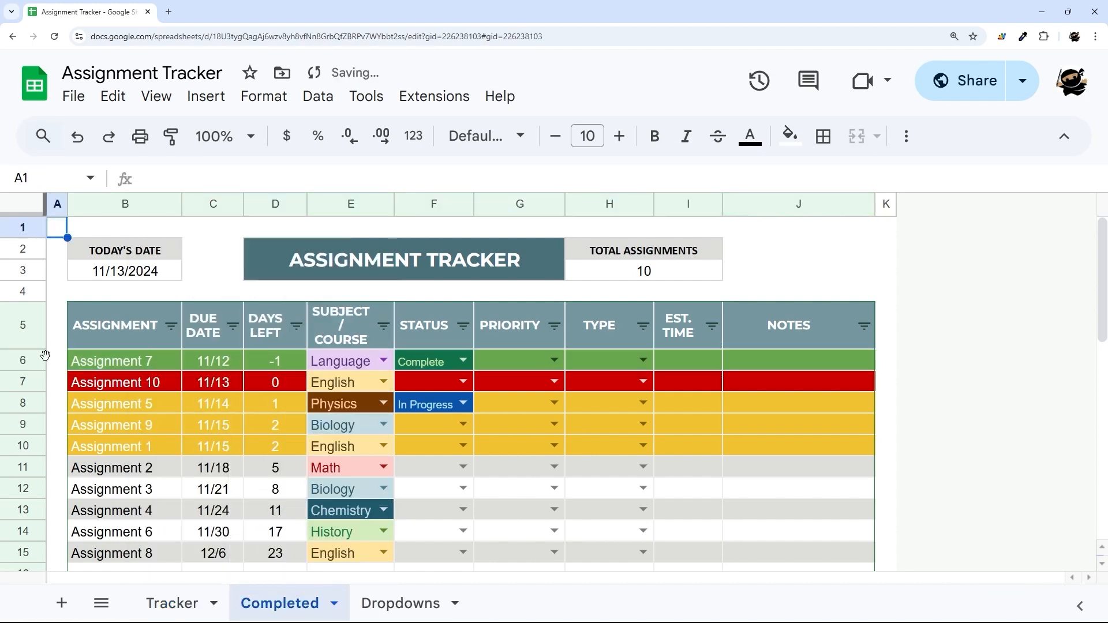
# Clear the contents of rows 6 to 18 on the Completed sheet
pyautogui.moveTo(45, 355); pyautogui.dragTo(33, 443)
pyautogui.press('Delete')
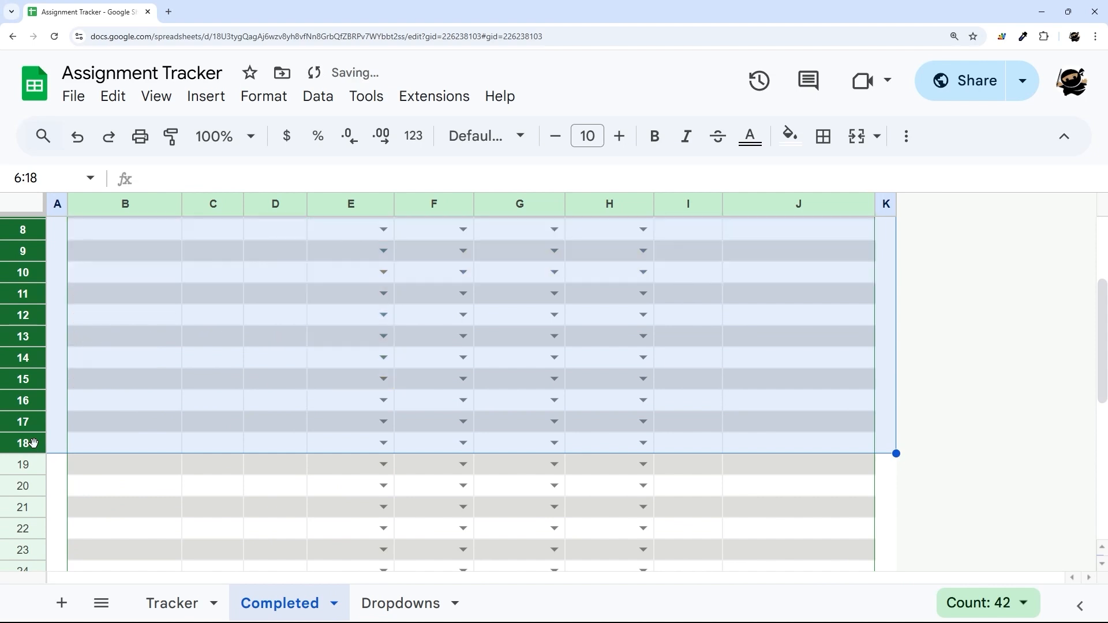
pyautogui.scroll(3, 115, 427)
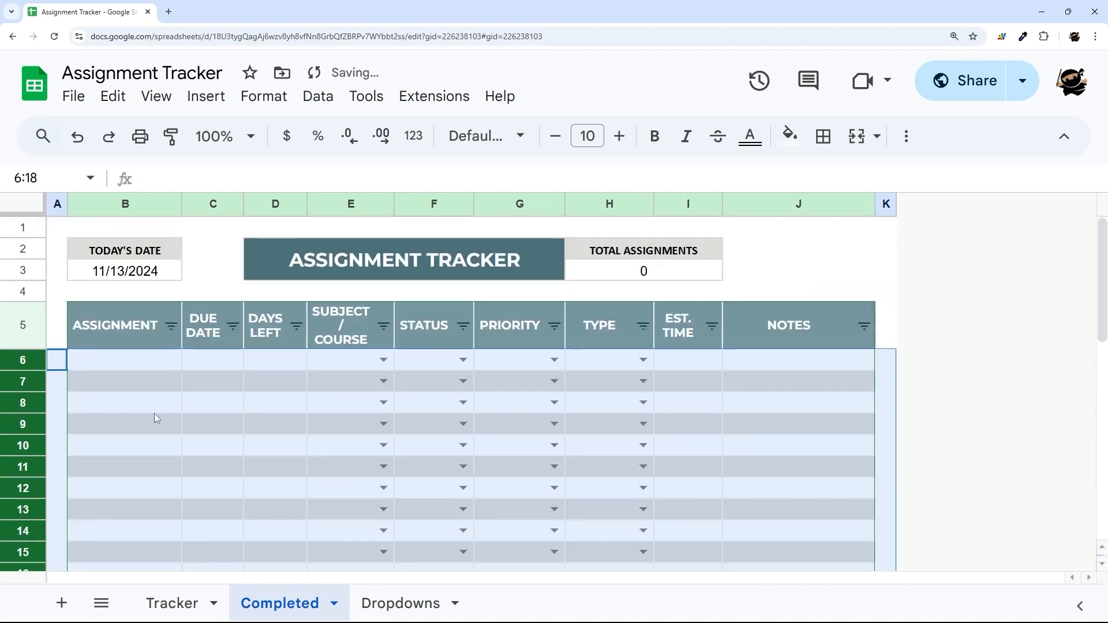
# Copy Assignment 7's entry in B6:J6 on the Tracker sheet into row 6 of the Completed sheet
pyautogui.click(179, 606)
pyautogui.moveTo(115, 363); pyautogui.dragTo(844, 363)
pyautogui.hotkey('ctrl', 'c')
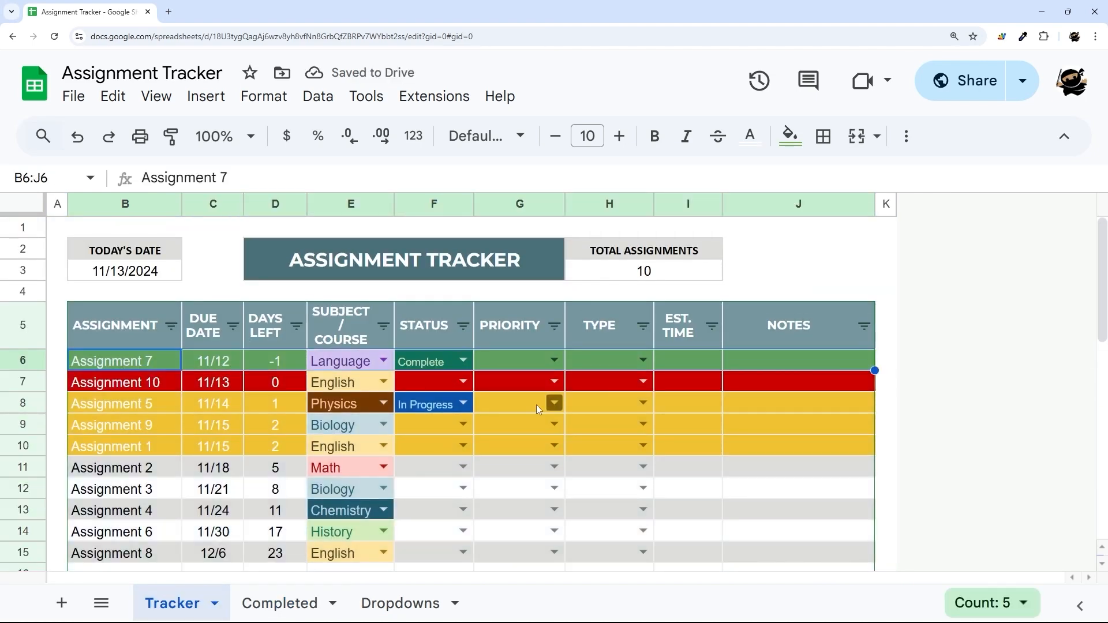
pyautogui.click(272, 606)
pyautogui.click(153, 365)
pyautogui.hotkey('ctrl', 'v')
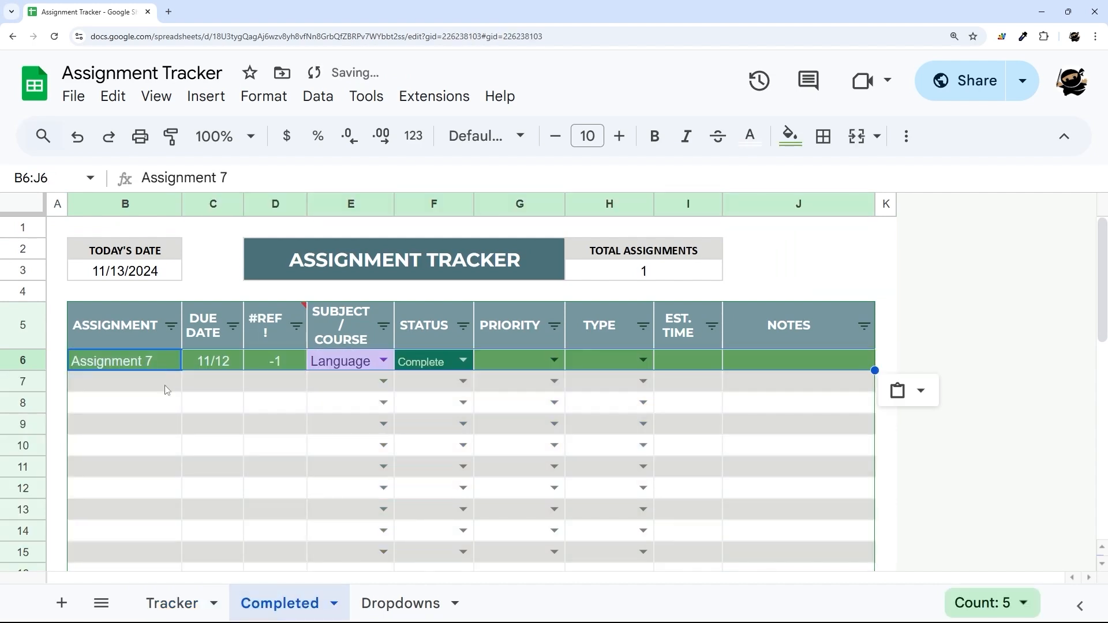
# On the Completed sheet, replace the D5 header formula with the plain text DAYS LEFT and set Assignment 7's days left to 0
pyautogui.click(271, 337)
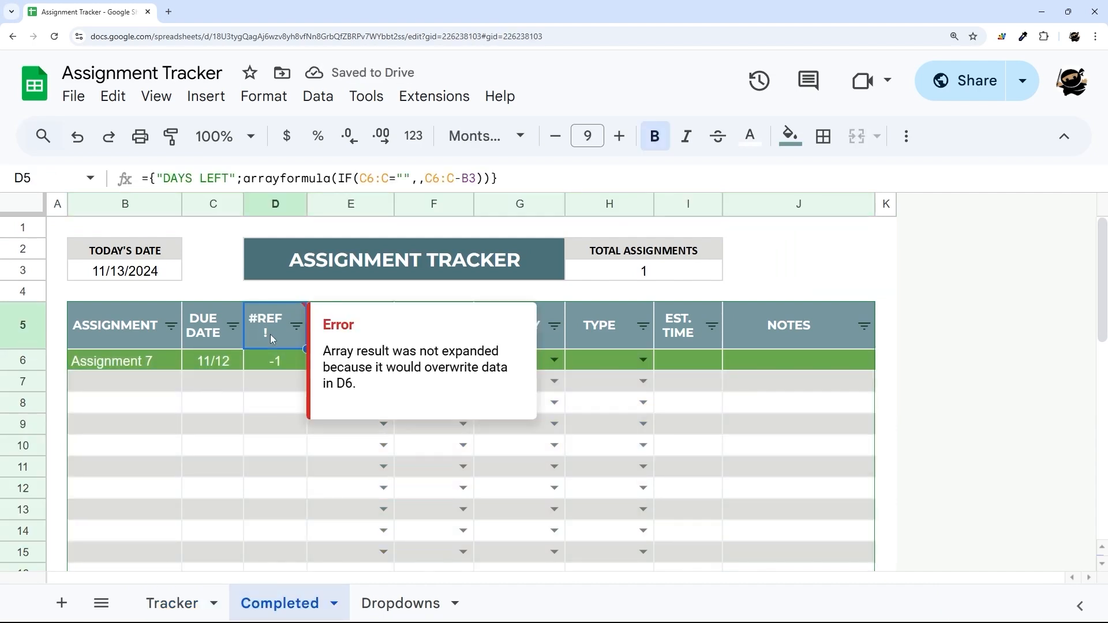
pyautogui.press('BackSpace')
pyautogui.write('DAYS LEFT')
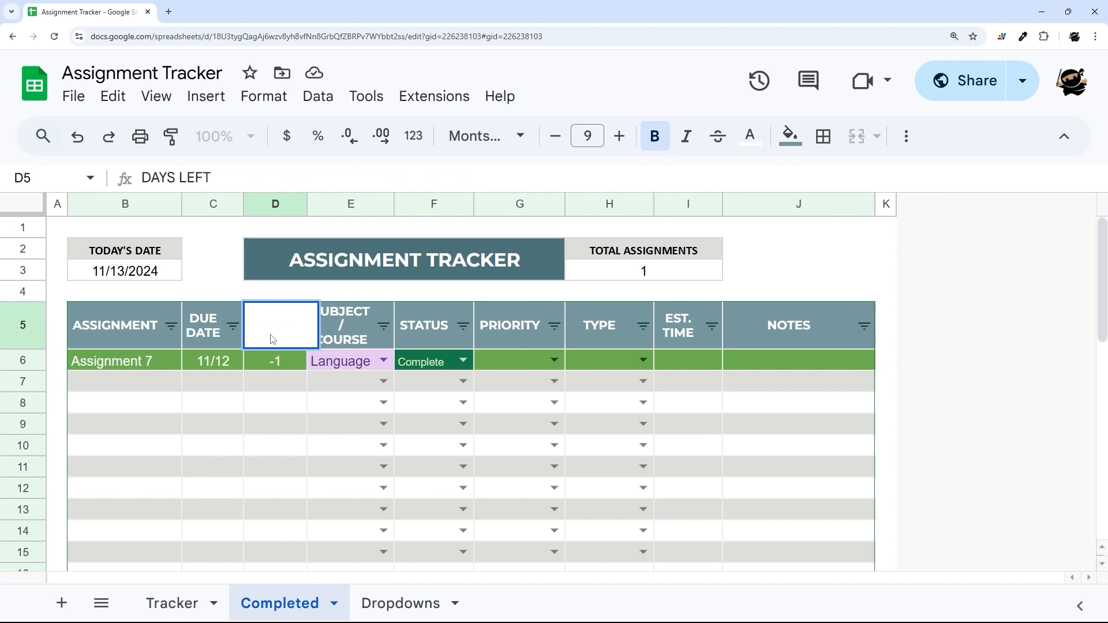
pyautogui.press('Return')
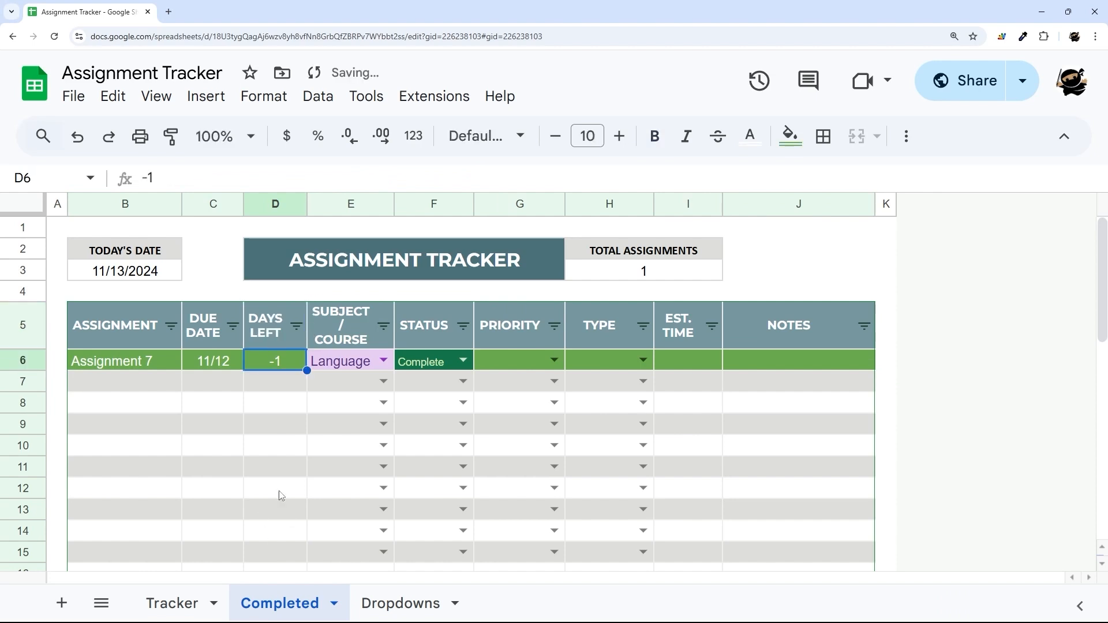
pyautogui.write('0')
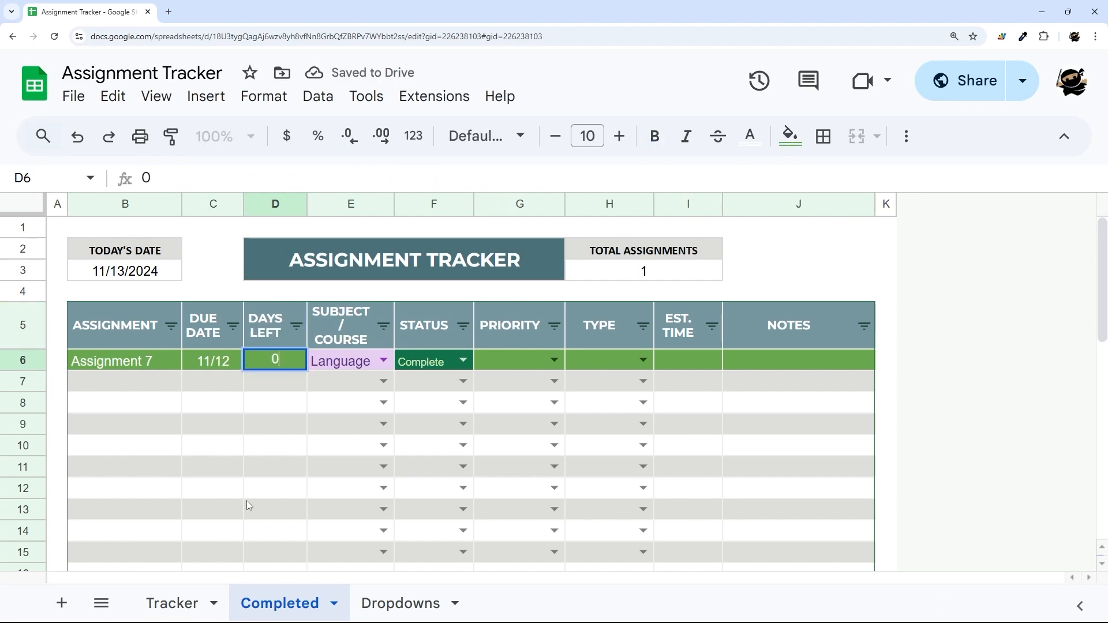
pyautogui.press('Return')
# Delete Assignment 7's row from the Tracker sheet
pyautogui.click(205, 602)
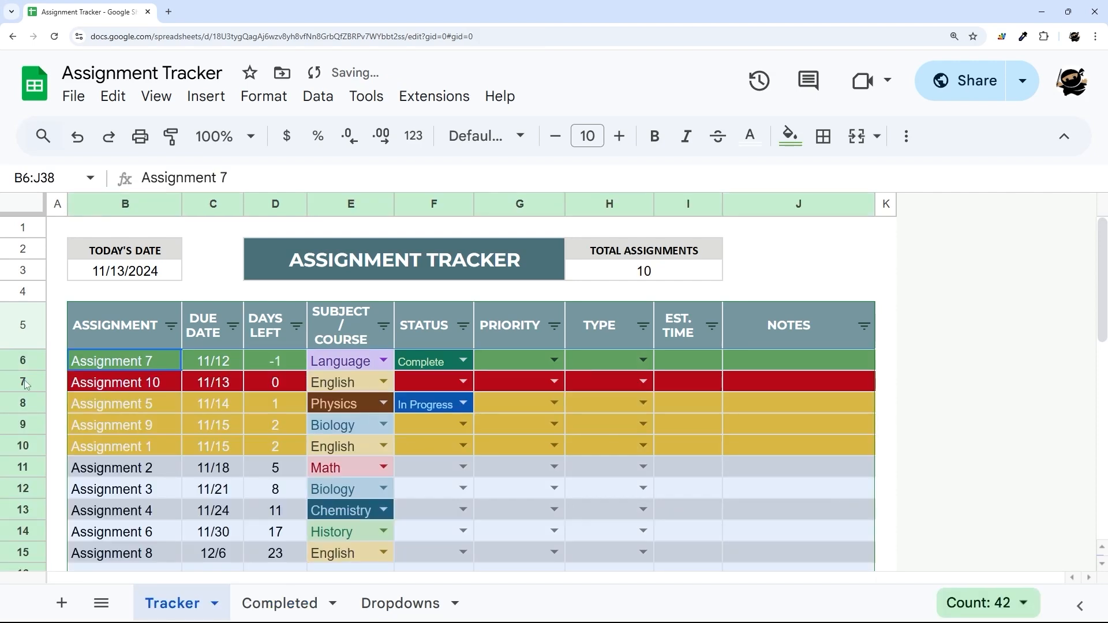
pyautogui.rightClick(36, 365)
pyautogui.click(133, 370)
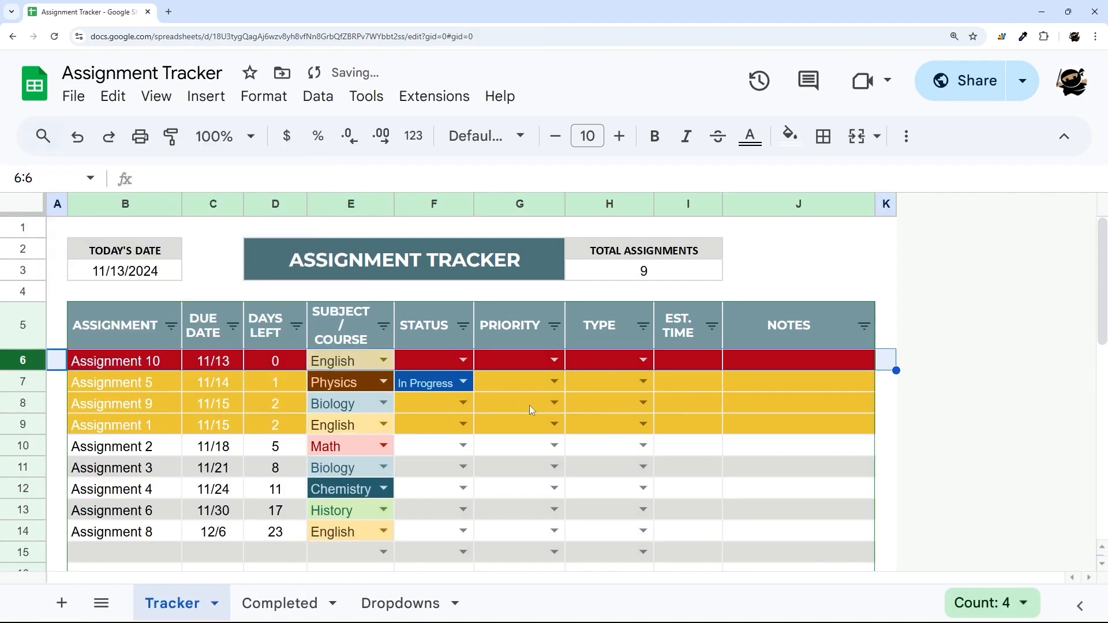
pyautogui.click(541, 409)
pyautogui.scroll(-10, 542, 410)
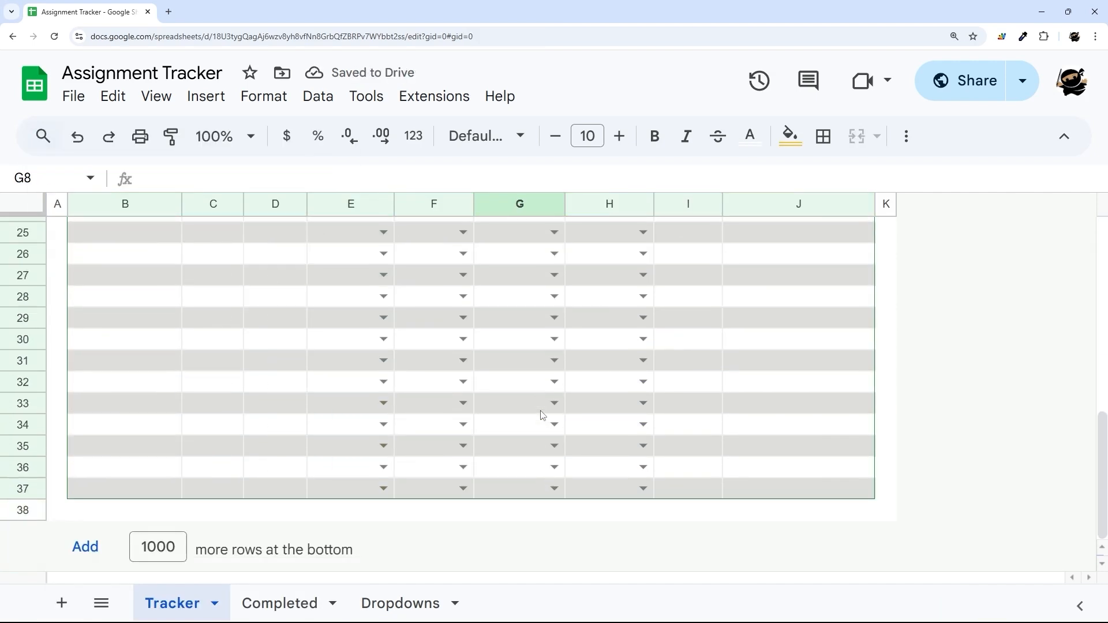
pyautogui.scroll(5, 540, 411)
pyautogui.scroll(5, 540, 410)
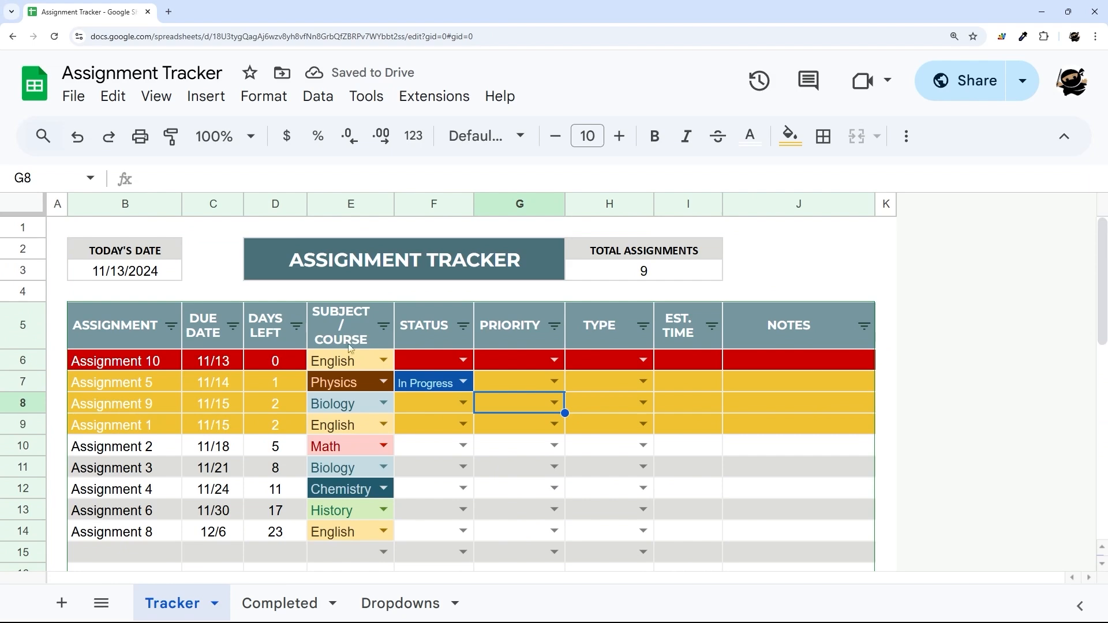
pyautogui.moveTo(23, 360); pyautogui.dragTo(23, 446)
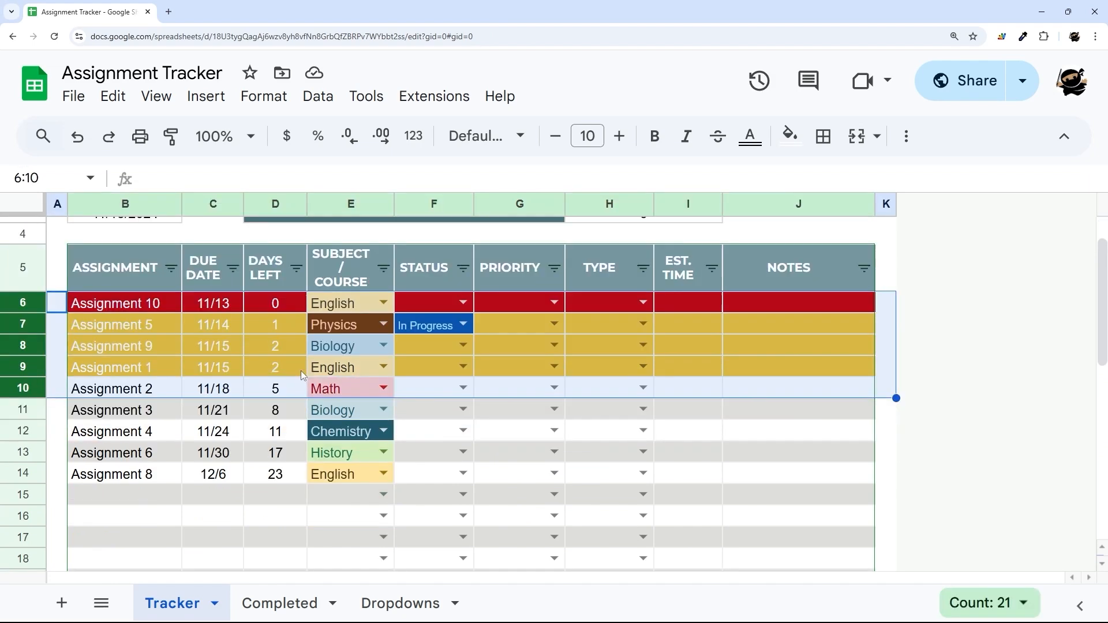
# Set Assignment 10's status to Complete and copy its whole row into row 7 of the Completed sheet
pyautogui.click(444, 361)
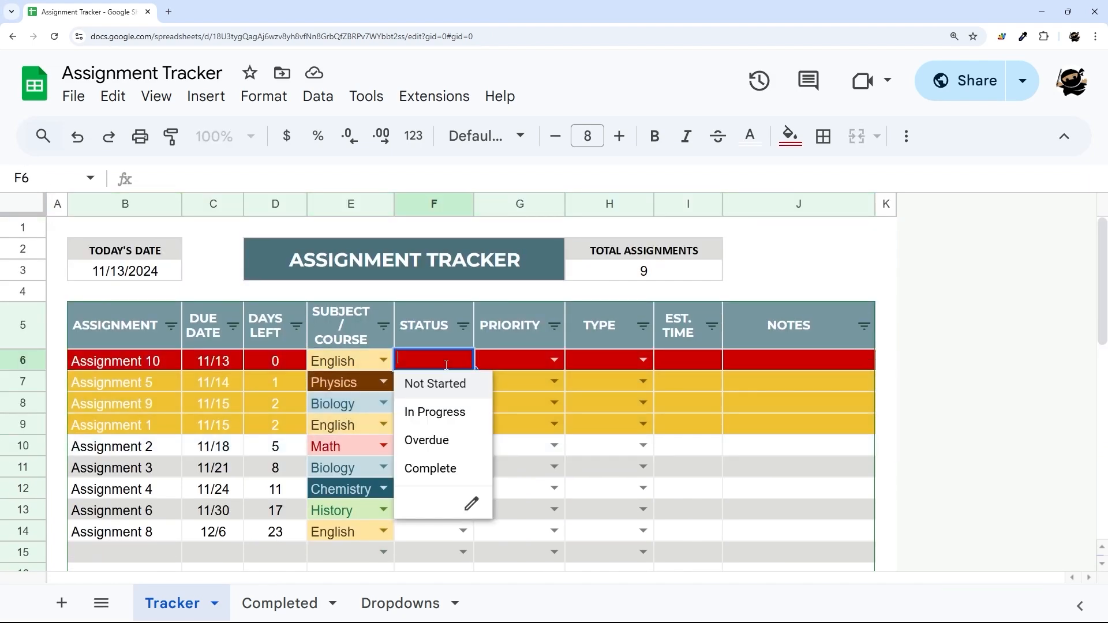
pyautogui.click(444, 469)
pyautogui.click(22, 360)
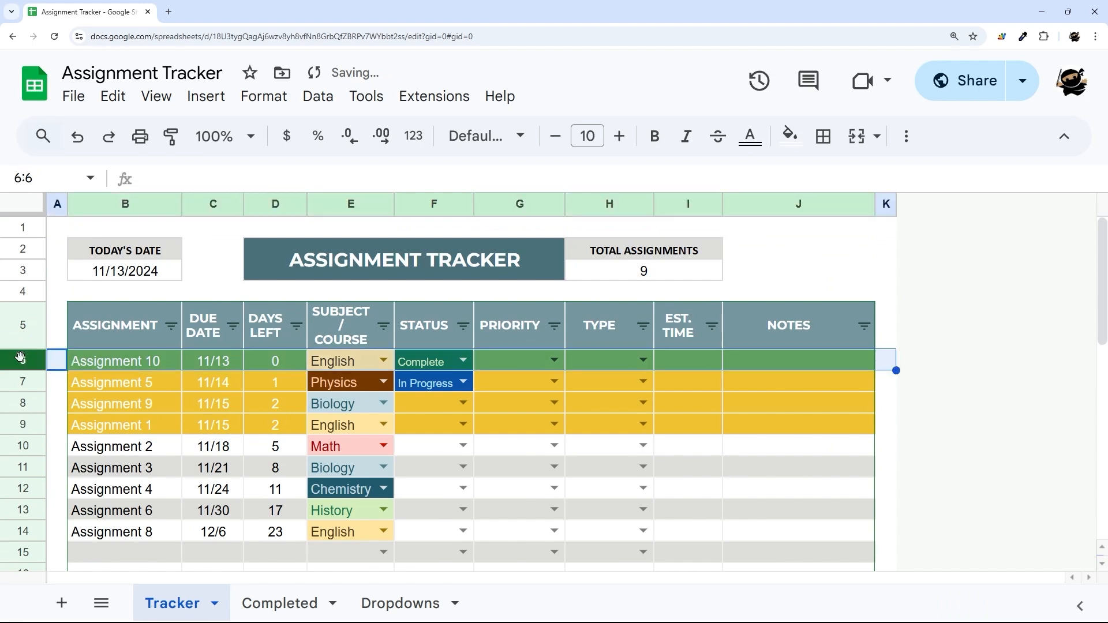
pyautogui.hotkey('ctrl', 'x')
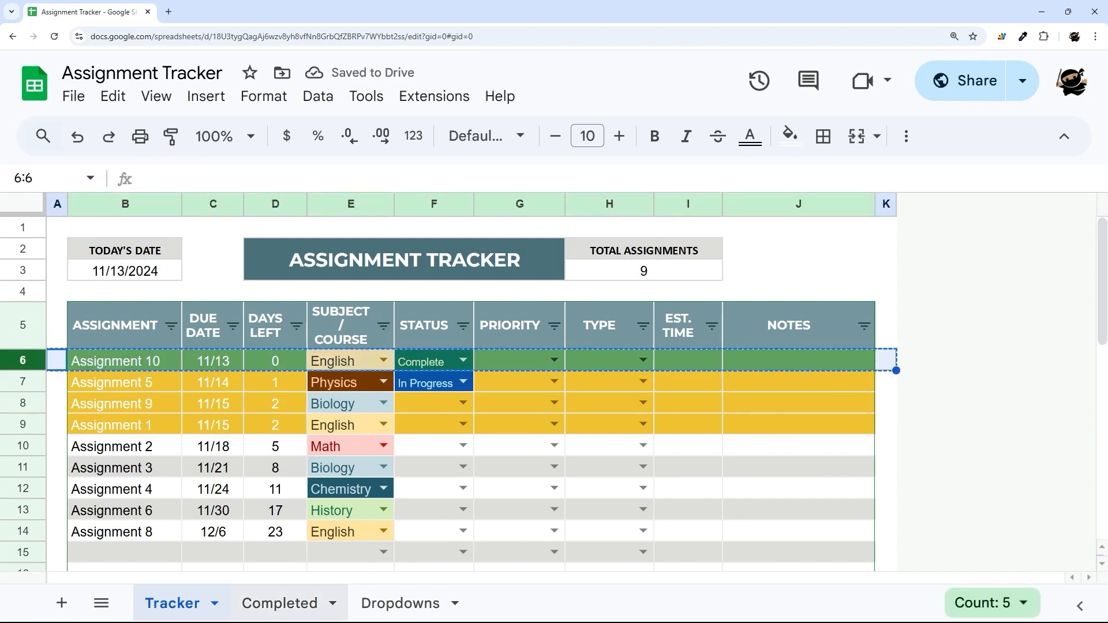
pyautogui.click(286, 603)
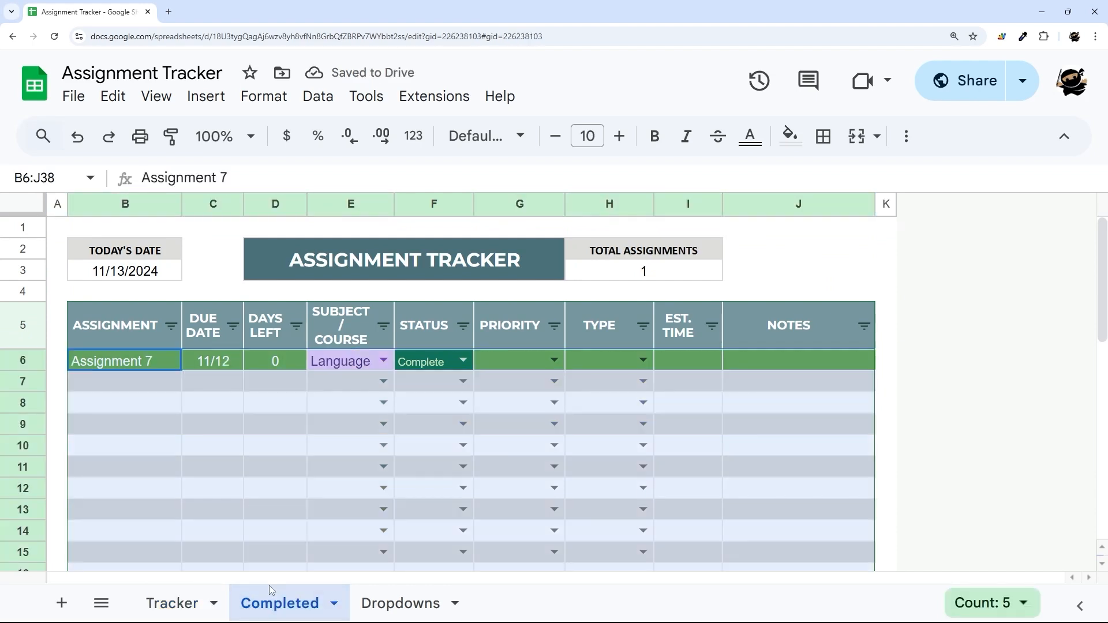
pyautogui.click(40, 382)
pyautogui.hotkey('ctrl', 'v')
# Delete Assignment 10's row from the Tracker sheet
pyautogui.click(172, 604)
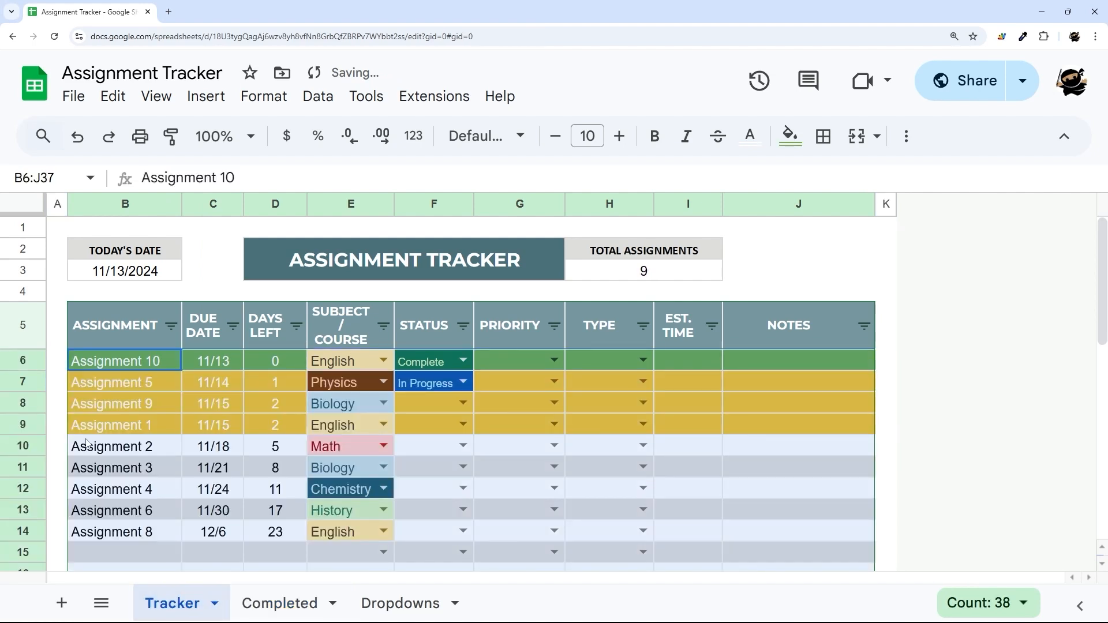
pyautogui.rightClick(37, 370)
pyautogui.click(111, 365)
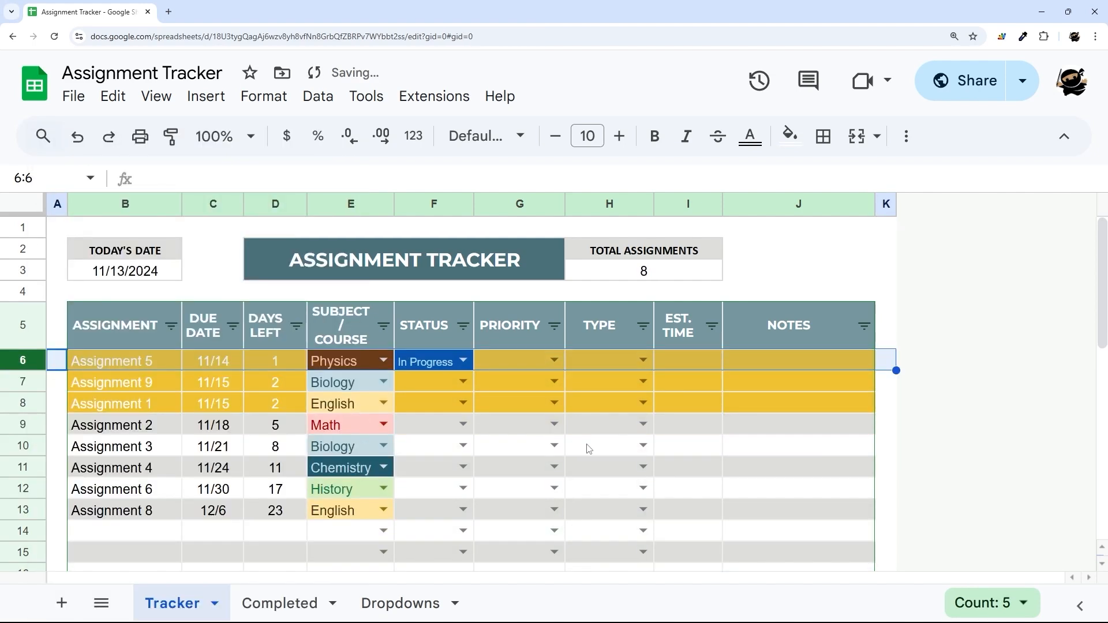
pyautogui.click(529, 432)
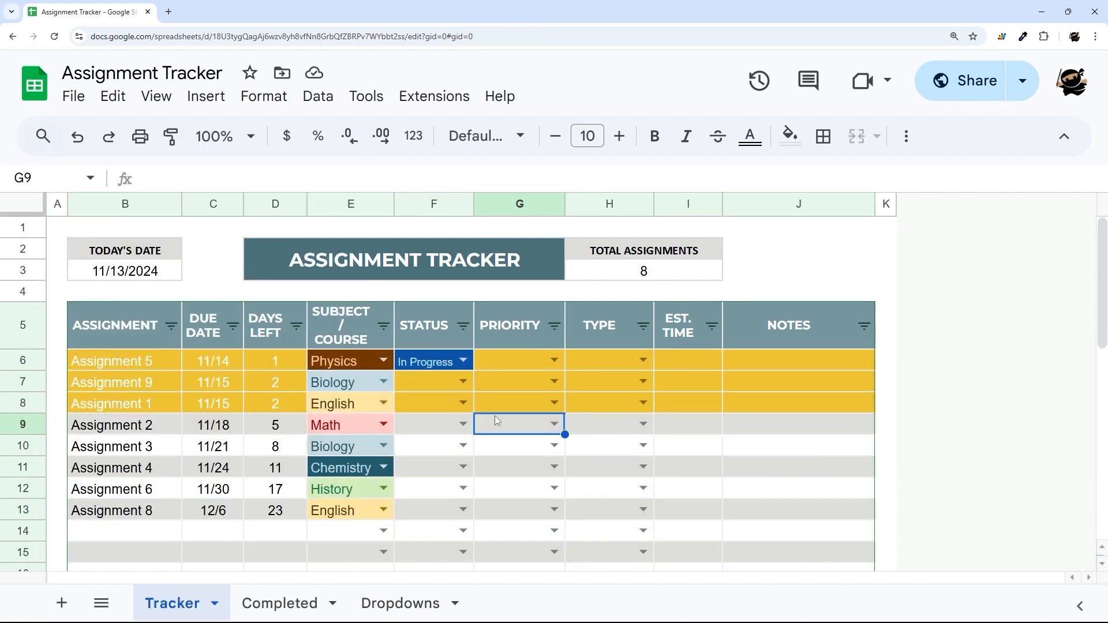
# Set the priority of Assignment 5 to Medium, Assignment 9 to High and Assignment 1 to Low
pyautogui.click(553, 361)
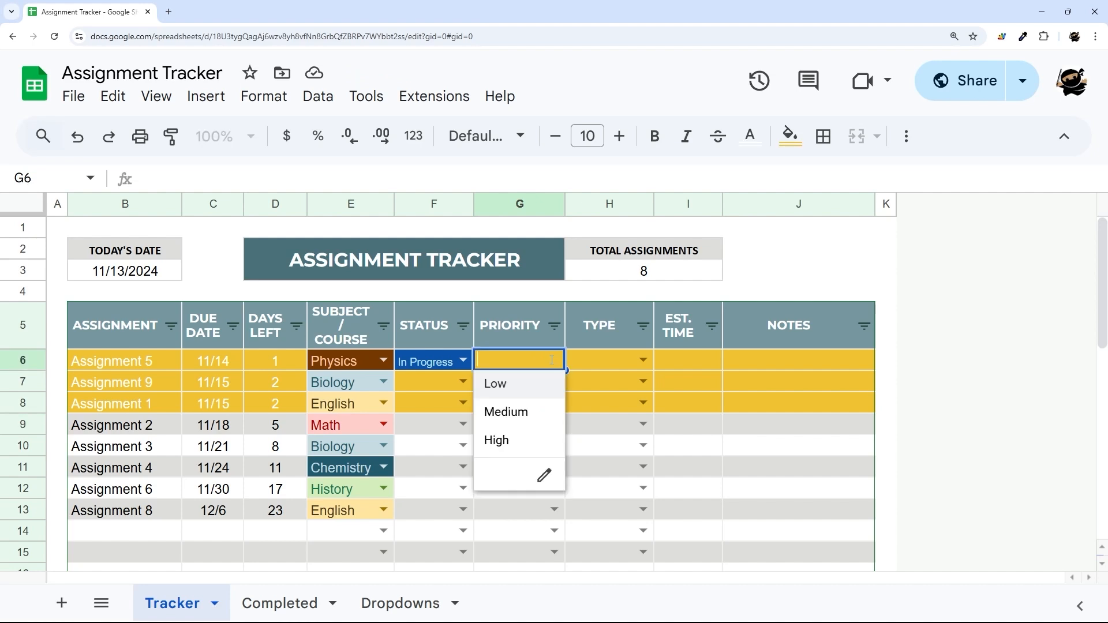
pyautogui.click(517, 411)
pyautogui.click(554, 382)
pyautogui.click(500, 461)
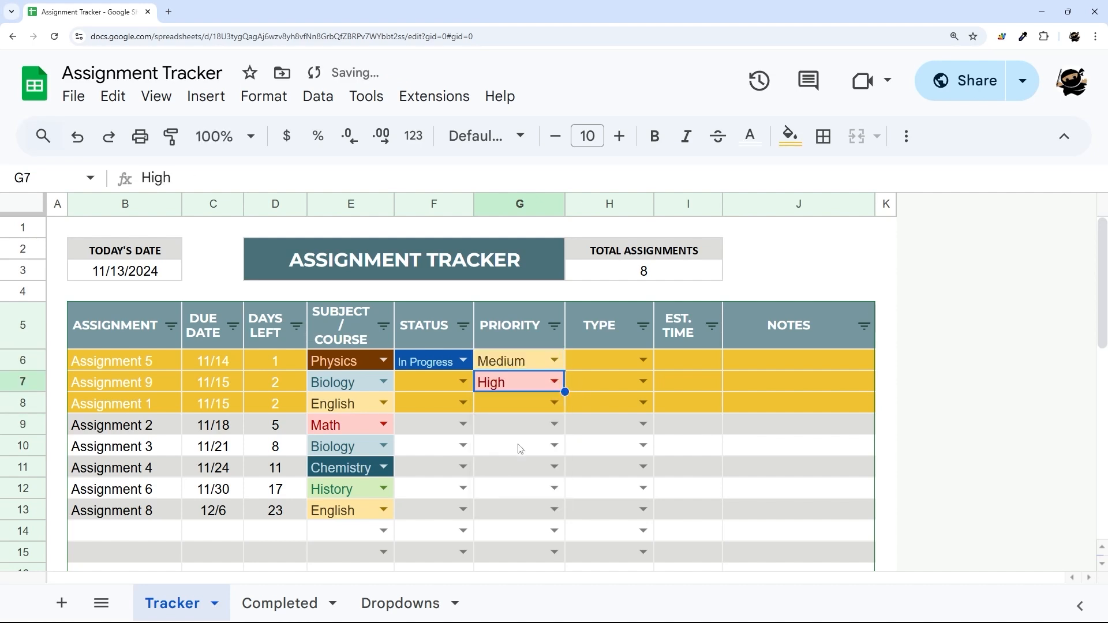
pyautogui.click(546, 403)
pyautogui.click(549, 430)
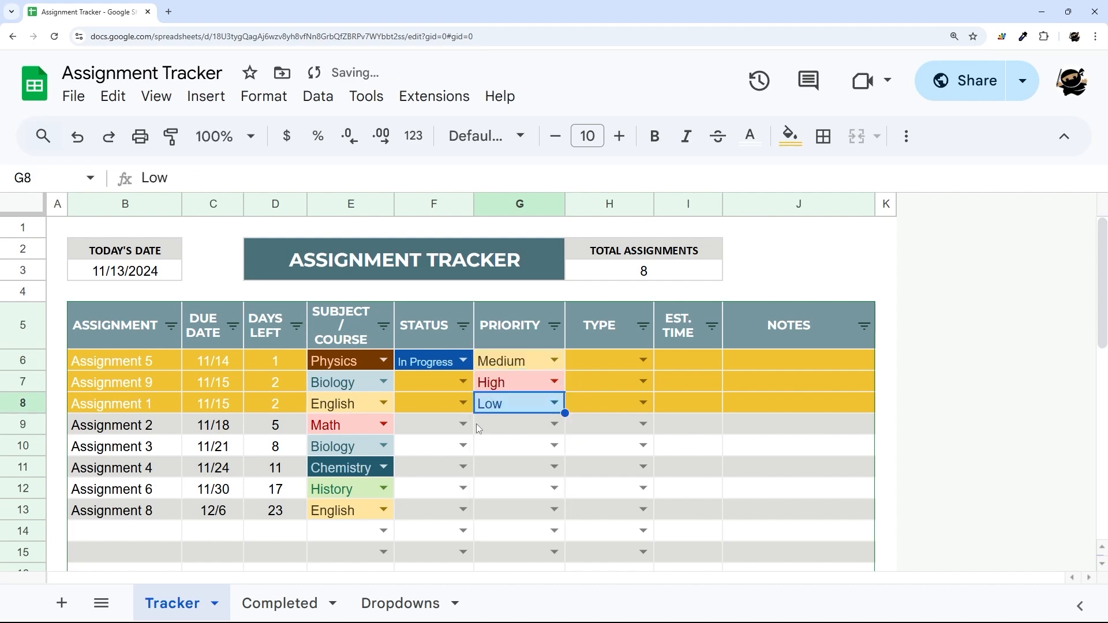
# Set the status of Assignments 9 and 2 to In Progress and of Assignments 1 and 3 to Not Started
pyautogui.click(461, 383)
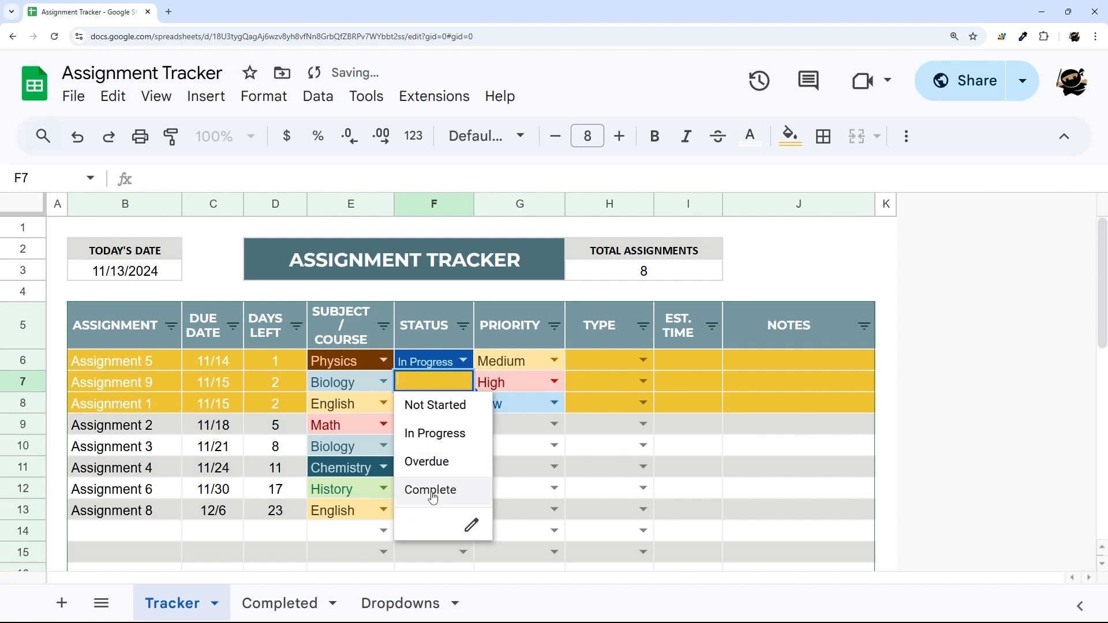
pyautogui.click(431, 490)
pyautogui.click(462, 382)
pyautogui.click(438, 434)
pyautogui.click(462, 403)
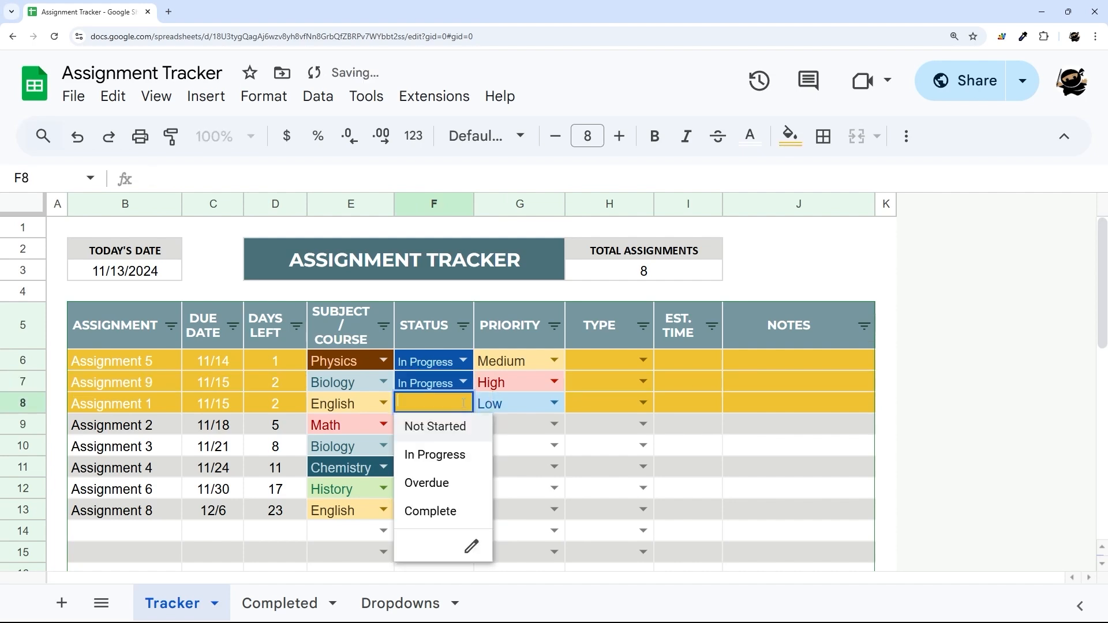
pyautogui.click(459, 427)
pyautogui.click(463, 424)
pyautogui.click(439, 473)
pyautogui.click(463, 445)
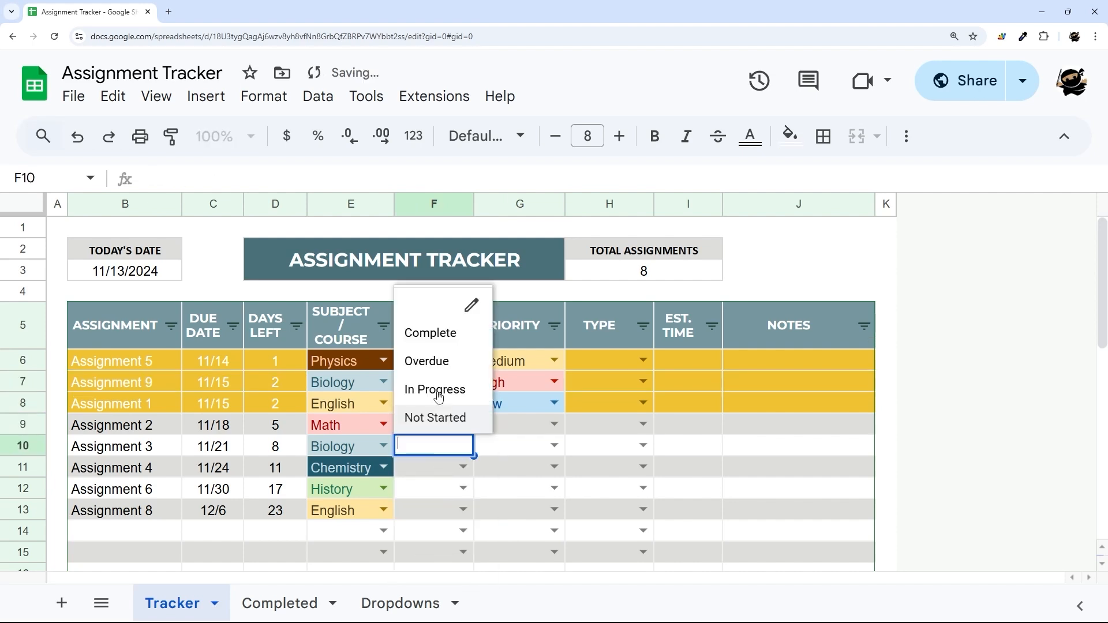
pyautogui.click(431, 418)
pyautogui.click(548, 431)
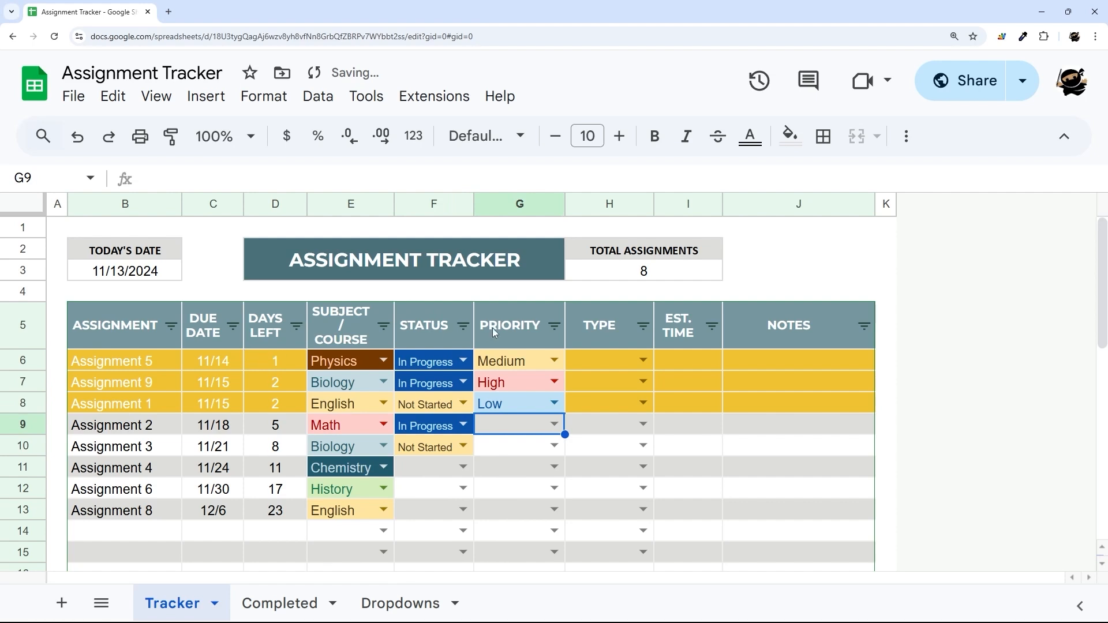
# Sort the tracker's assignments by the Status column from A to Z
pyautogui.click(463, 325)
pyautogui.click(341, 362)
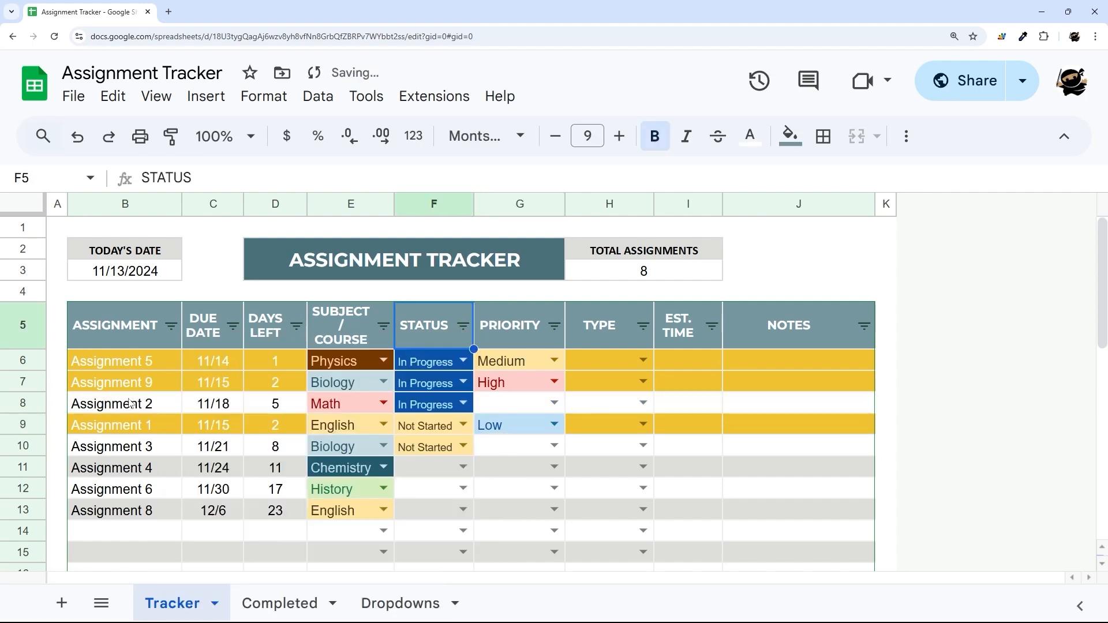
# Set up an advanced range sort for B6:J13 with column D, A to Z, as the first sort column
pyautogui.moveTo(129, 366); pyautogui.dragTo(772, 519)
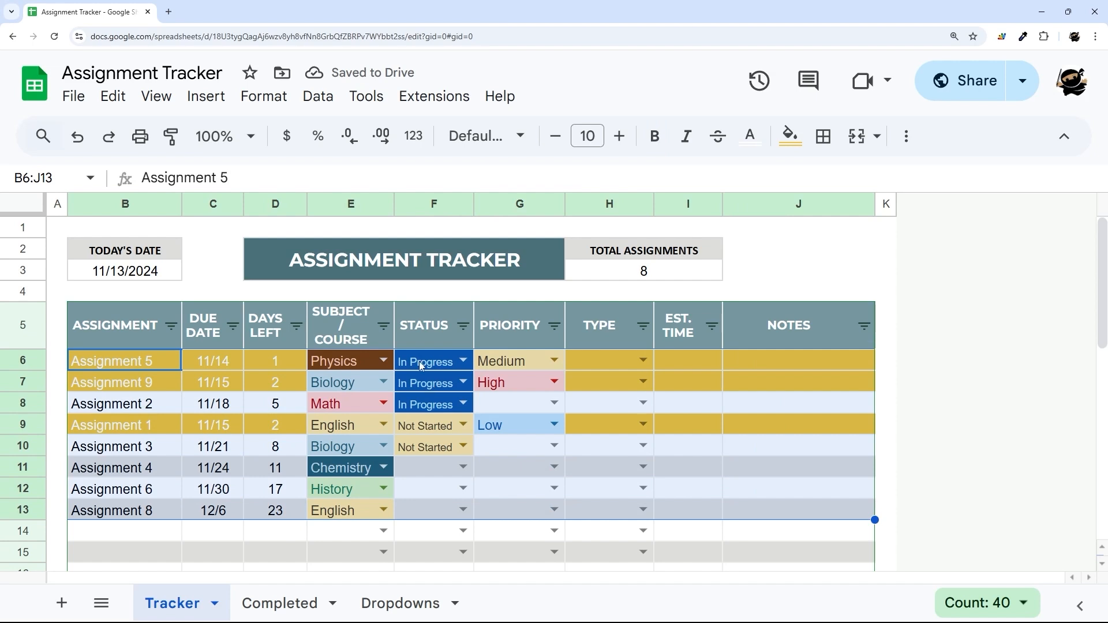
pyautogui.click(317, 96)
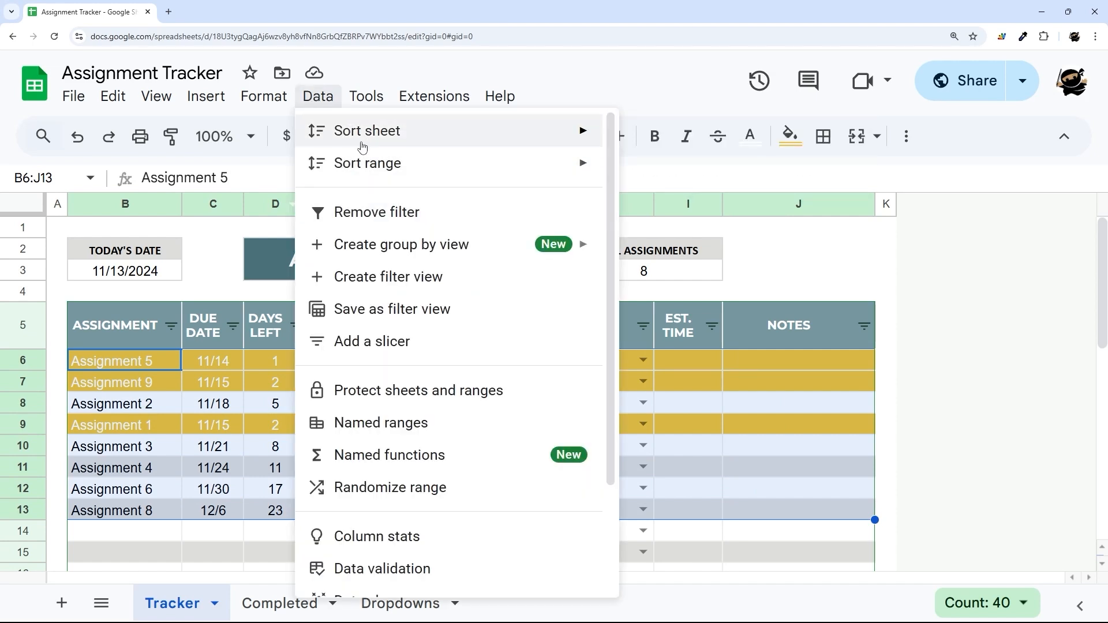
pyautogui.moveTo(369, 164)
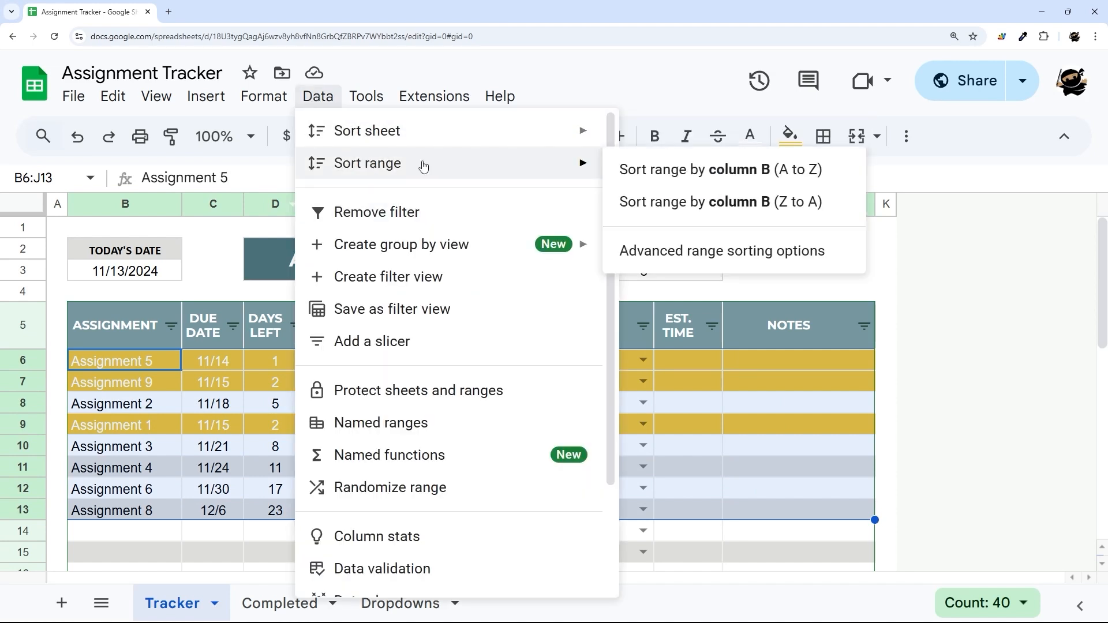
pyautogui.click(696, 263)
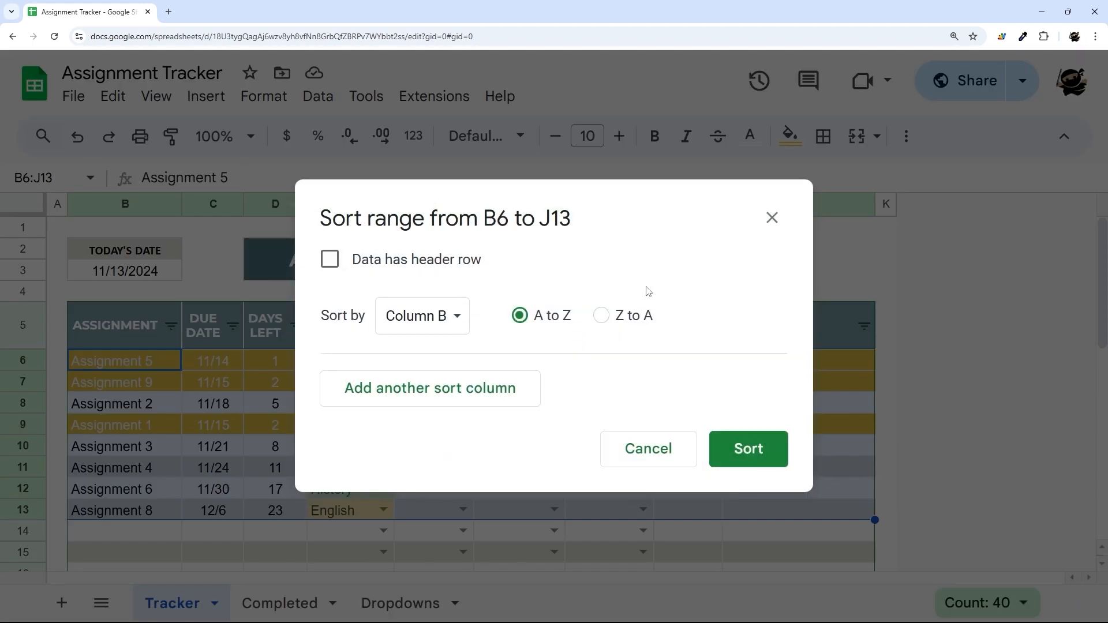
pyautogui.moveTo(476, 208); pyautogui.dragTo(648, 198)
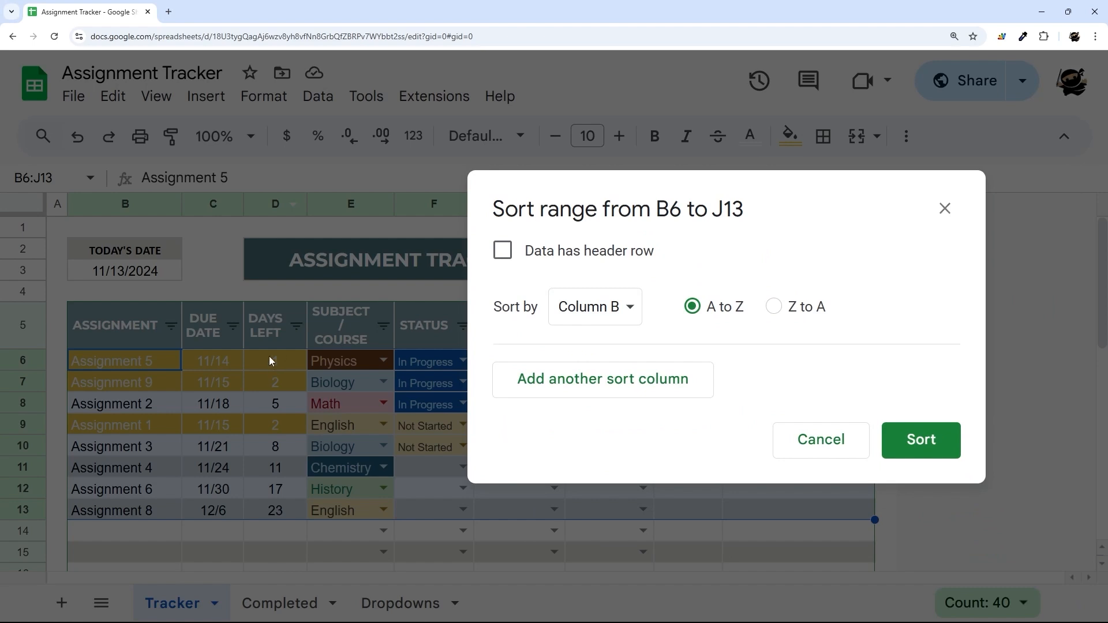
pyautogui.click(601, 312)
pyautogui.click(610, 369)
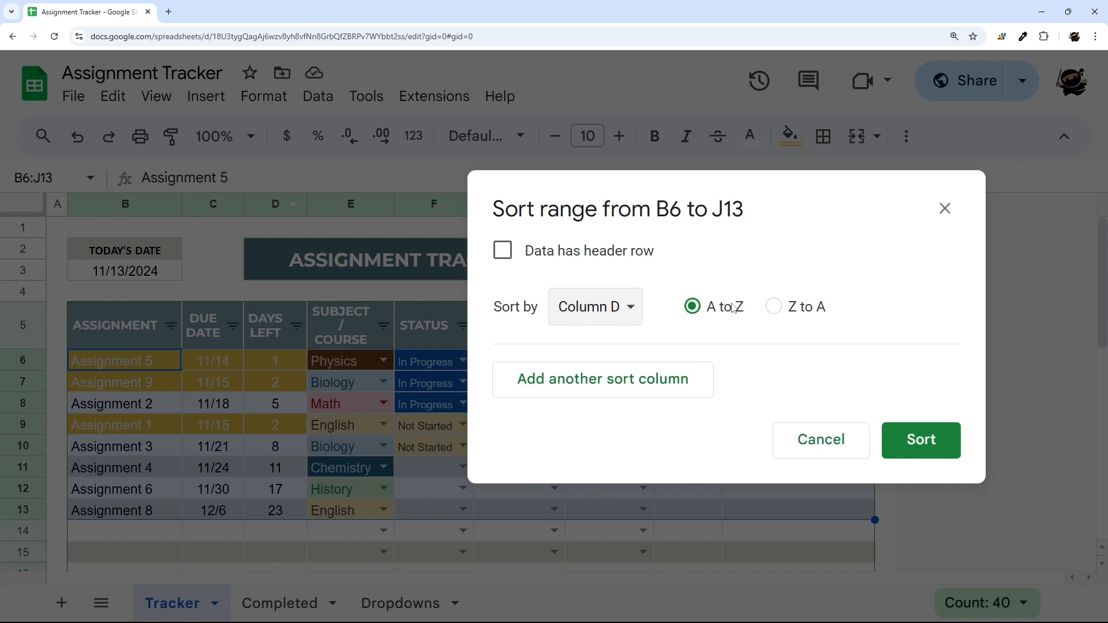
# Add column E, A to Z, as the second sort column and apply the sort to the range
pyautogui.click(584, 374)
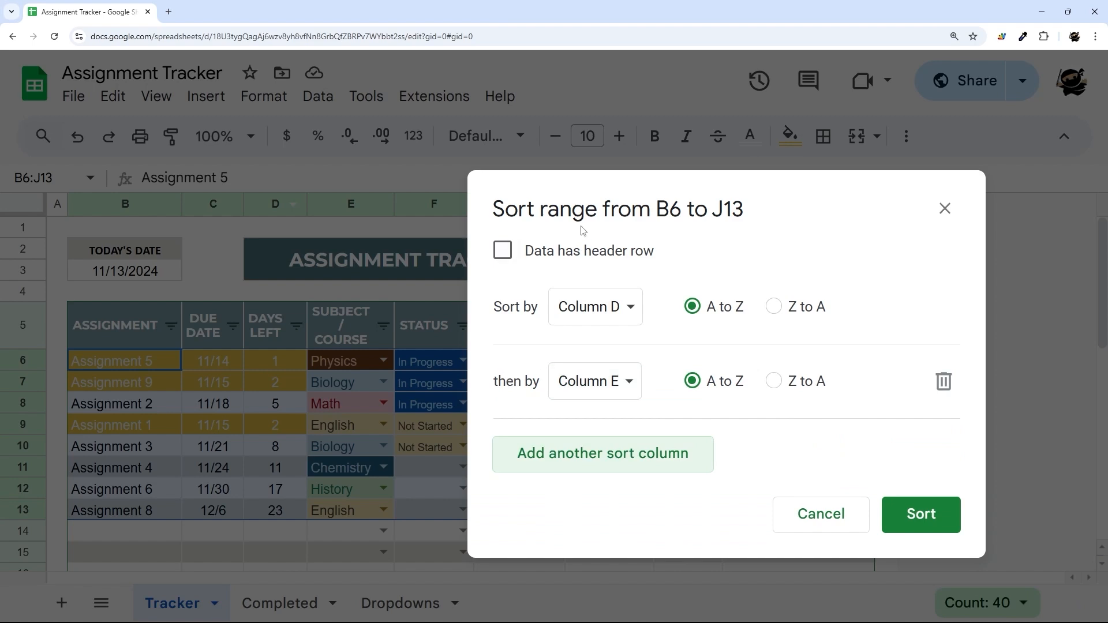
pyautogui.moveTo(617, 195); pyautogui.dragTo(673, 170)
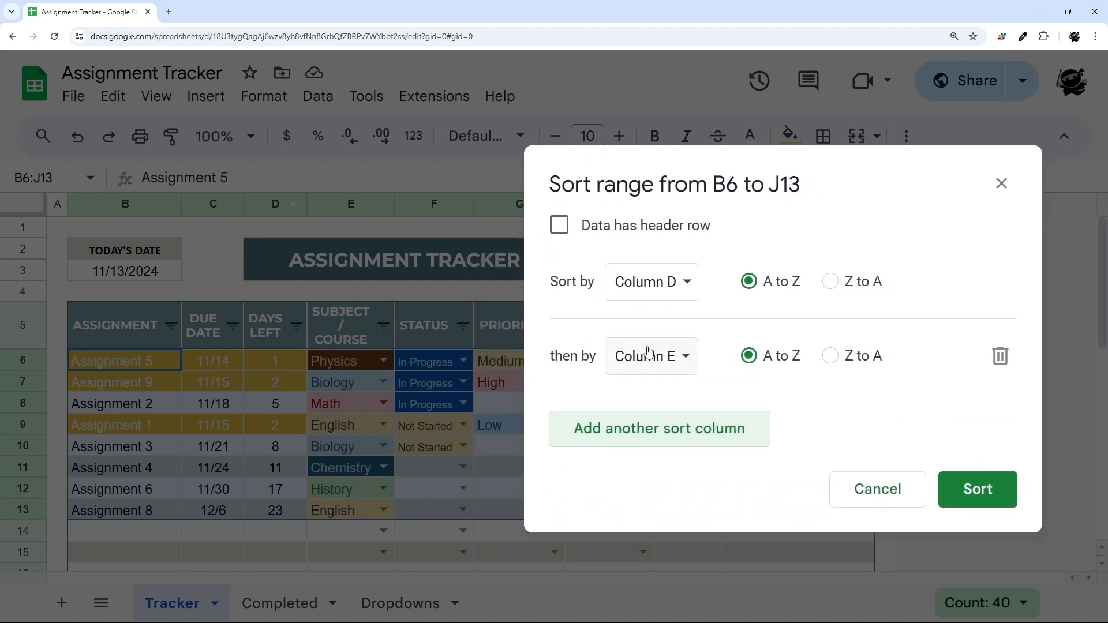
pyautogui.click(650, 355)
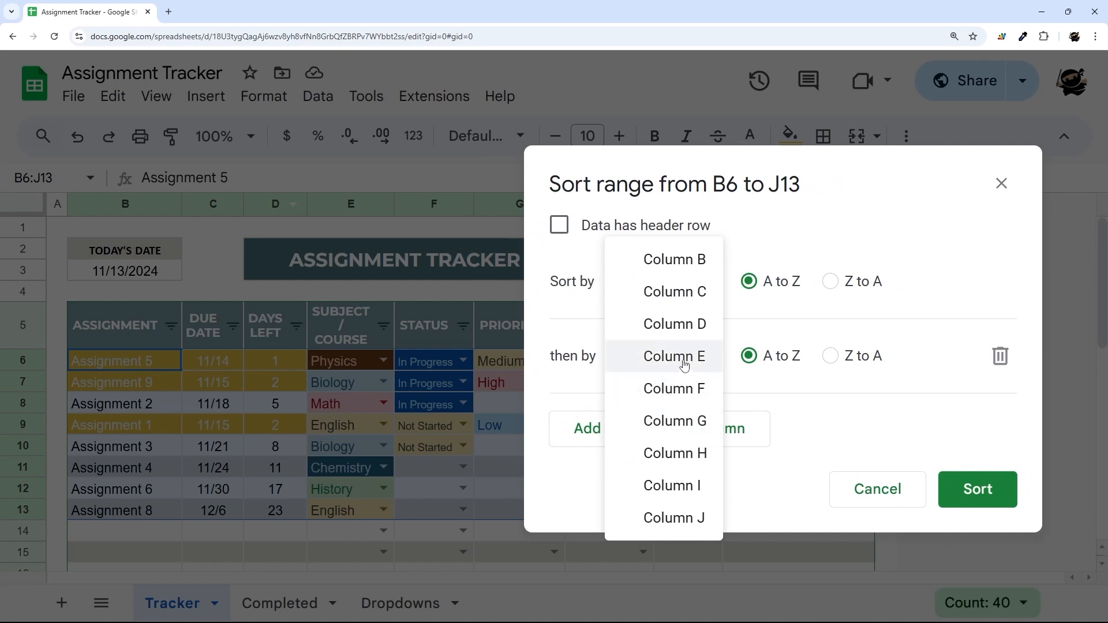
pyautogui.click(684, 365)
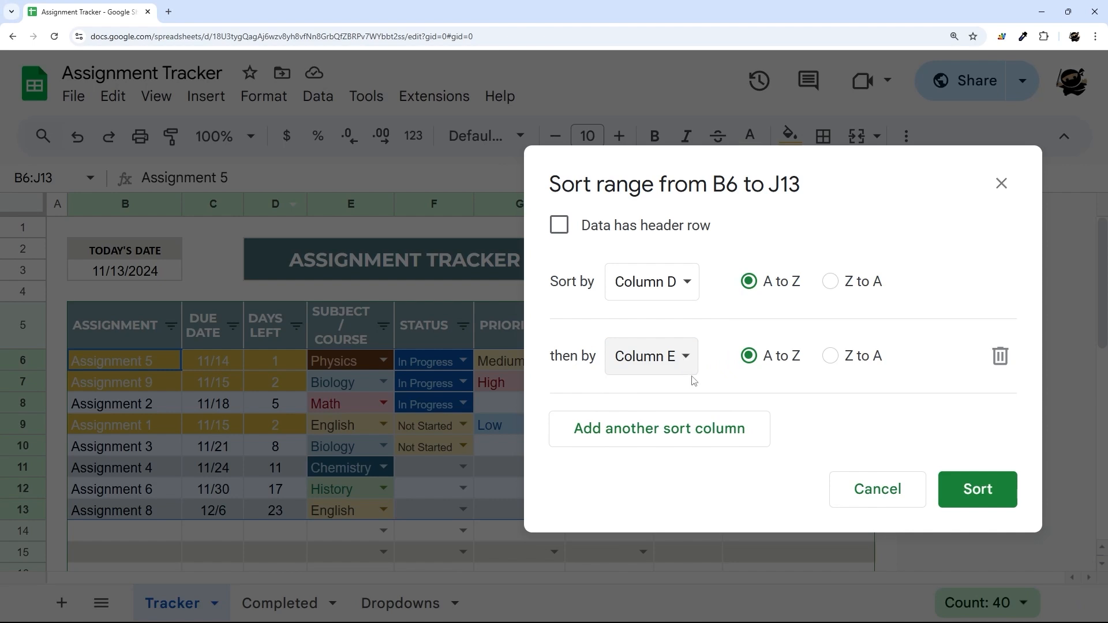
pyautogui.click(979, 488)
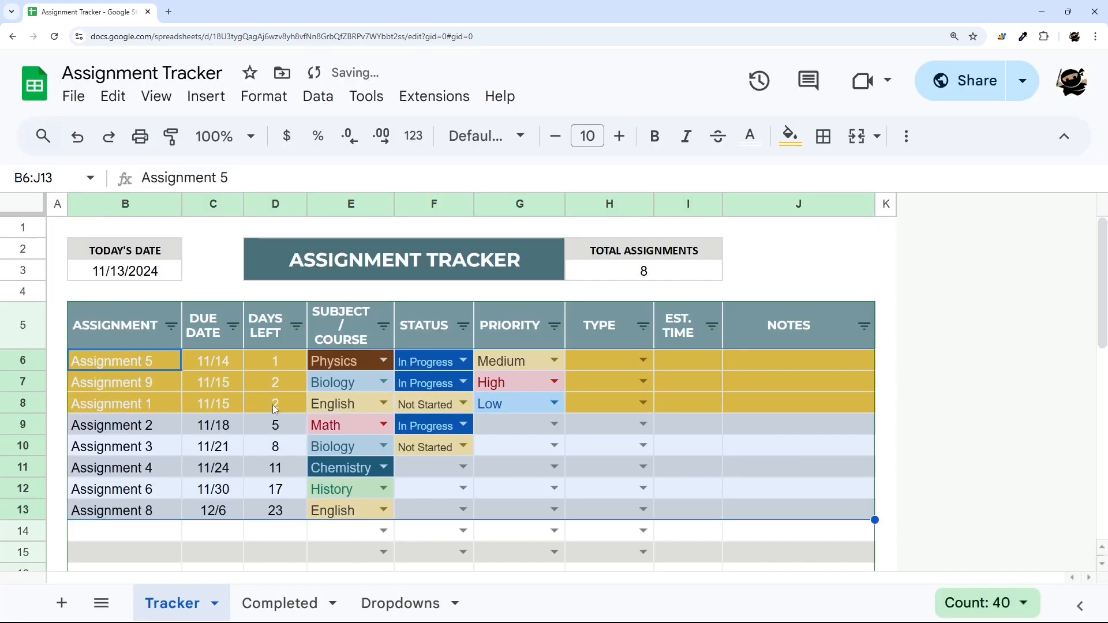
pyautogui.moveTo(273, 404); pyautogui.dragTo(468, 466)
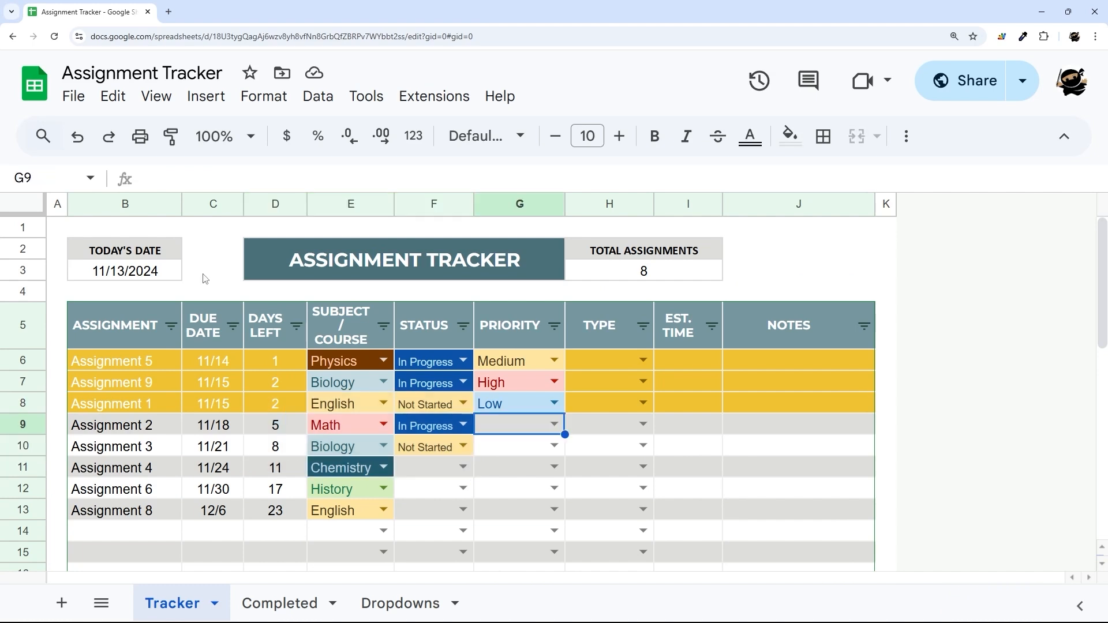